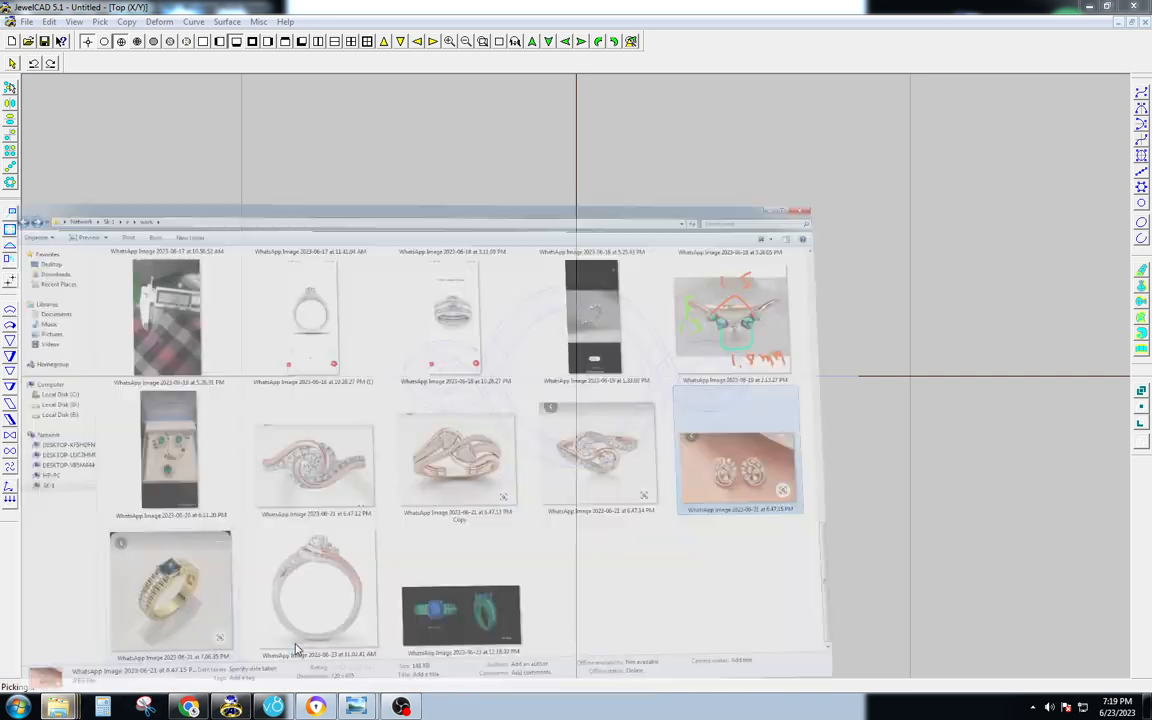
Open the yellow-gold ring reference photo "WhatsApp Image 2023-06-22 at 8.21.52 PM" from Downloads, view it, and return to JewelCAD.
click(1088, 8)
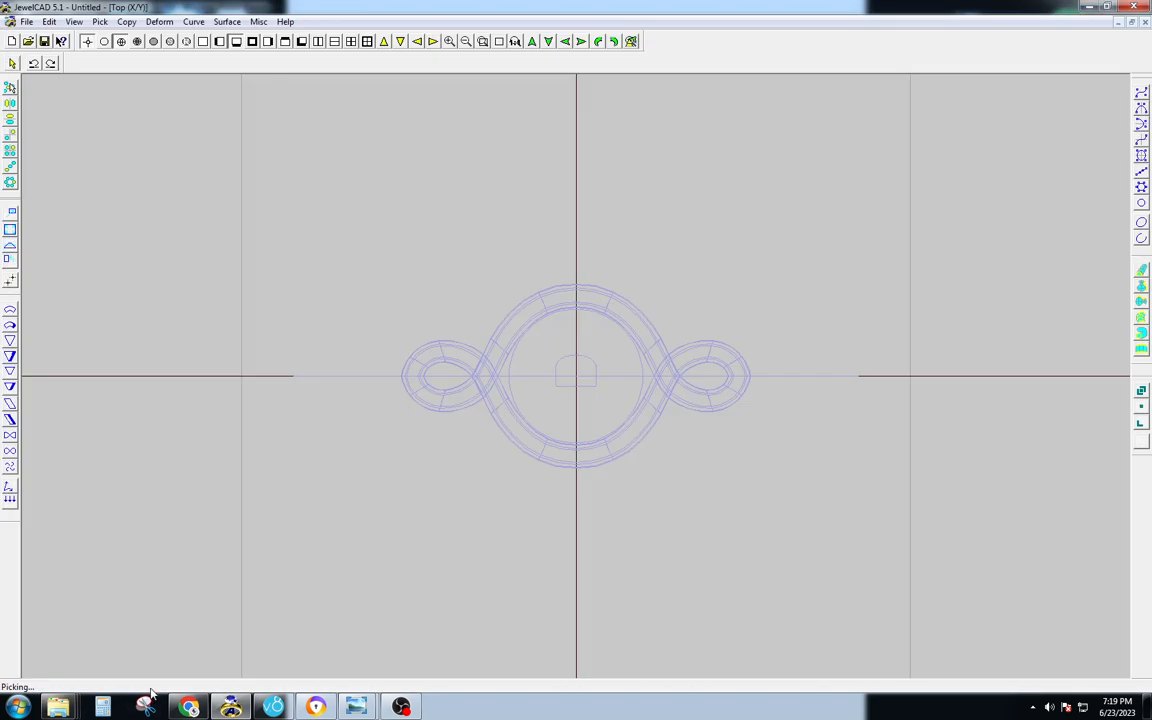
mouse_move(58, 706)
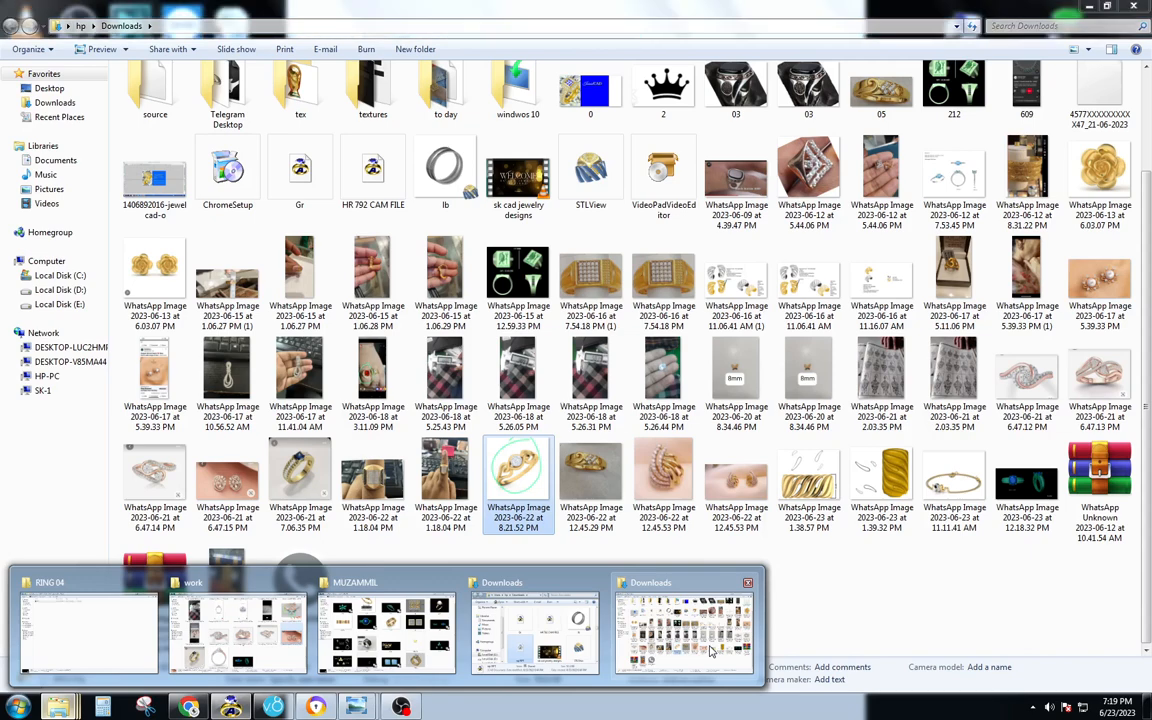
click(711, 648)
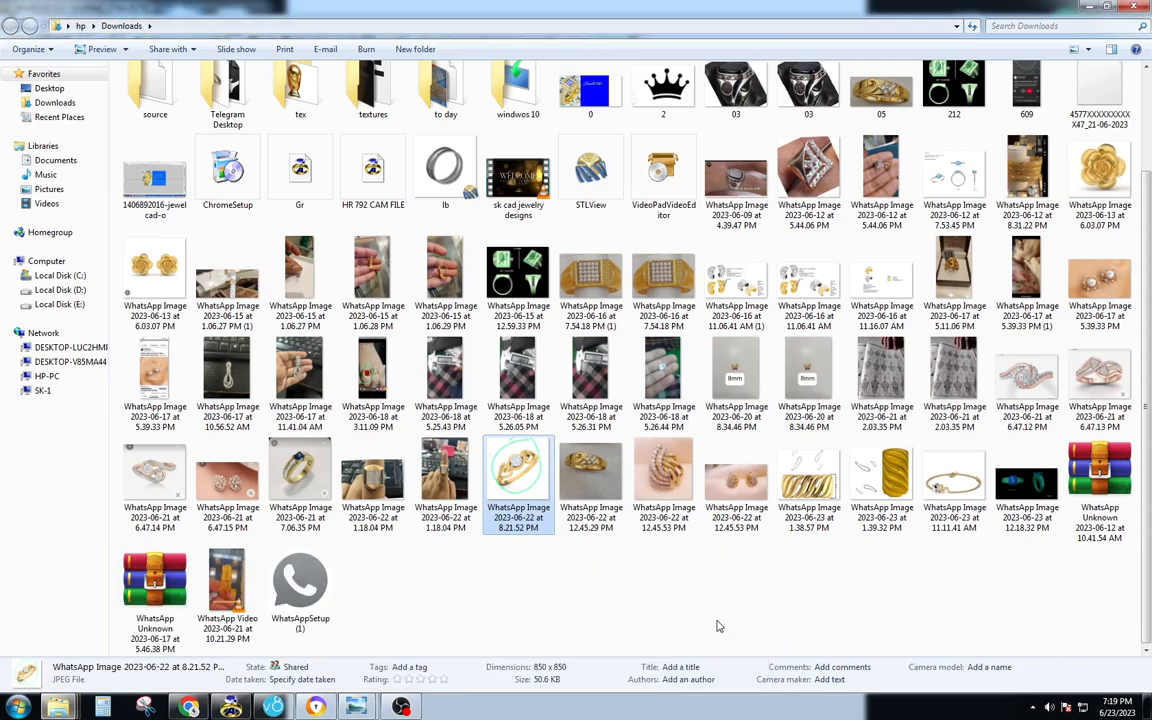
double_click(521, 479)
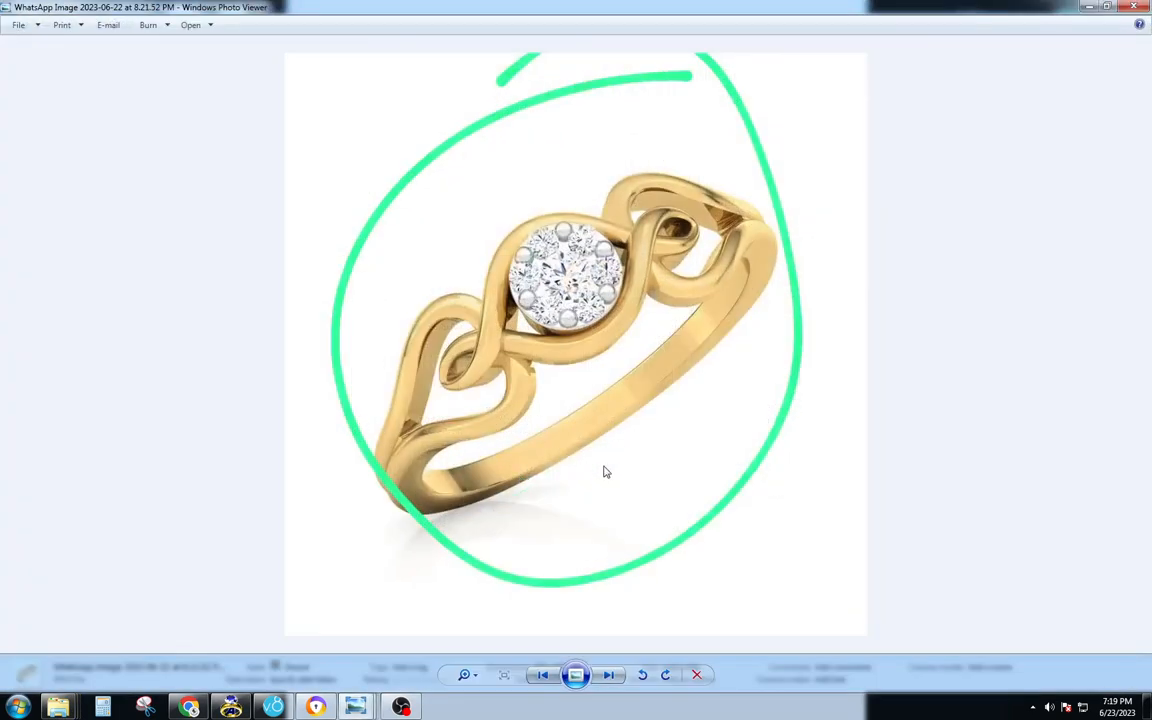
click(231, 708)
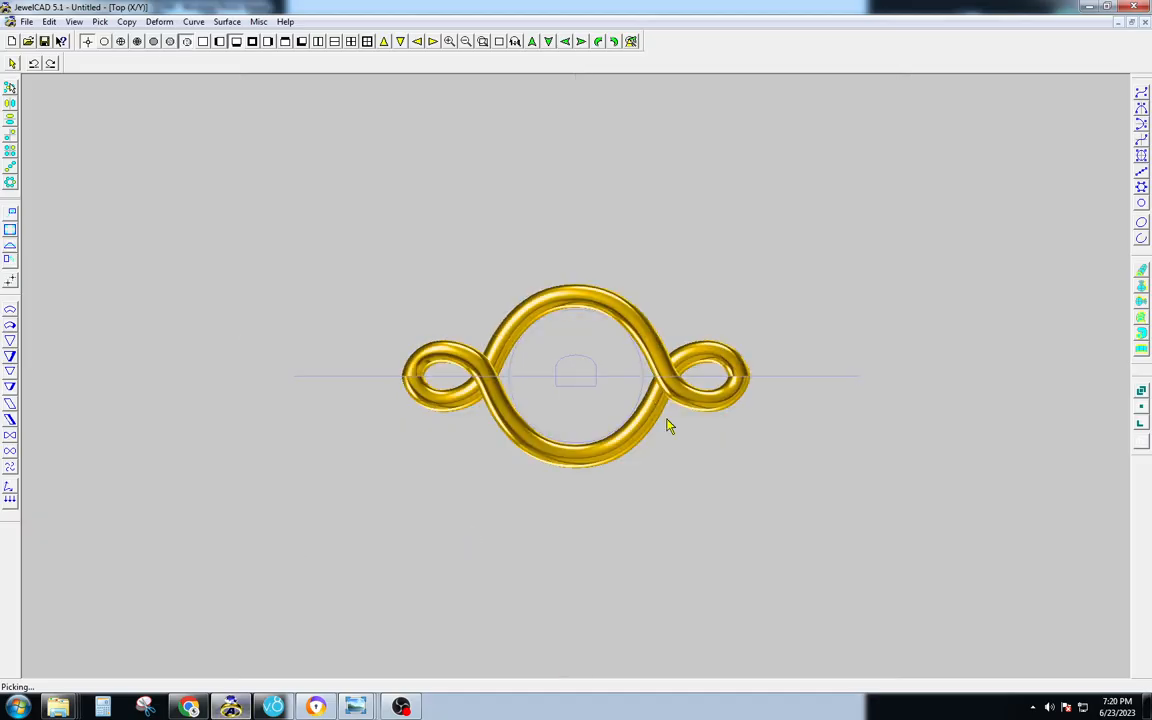
Extend the circle inside the interlaced wires into a solid disc.
key(F3)
scroll(630, 376, up, 3)
click(620, 365)
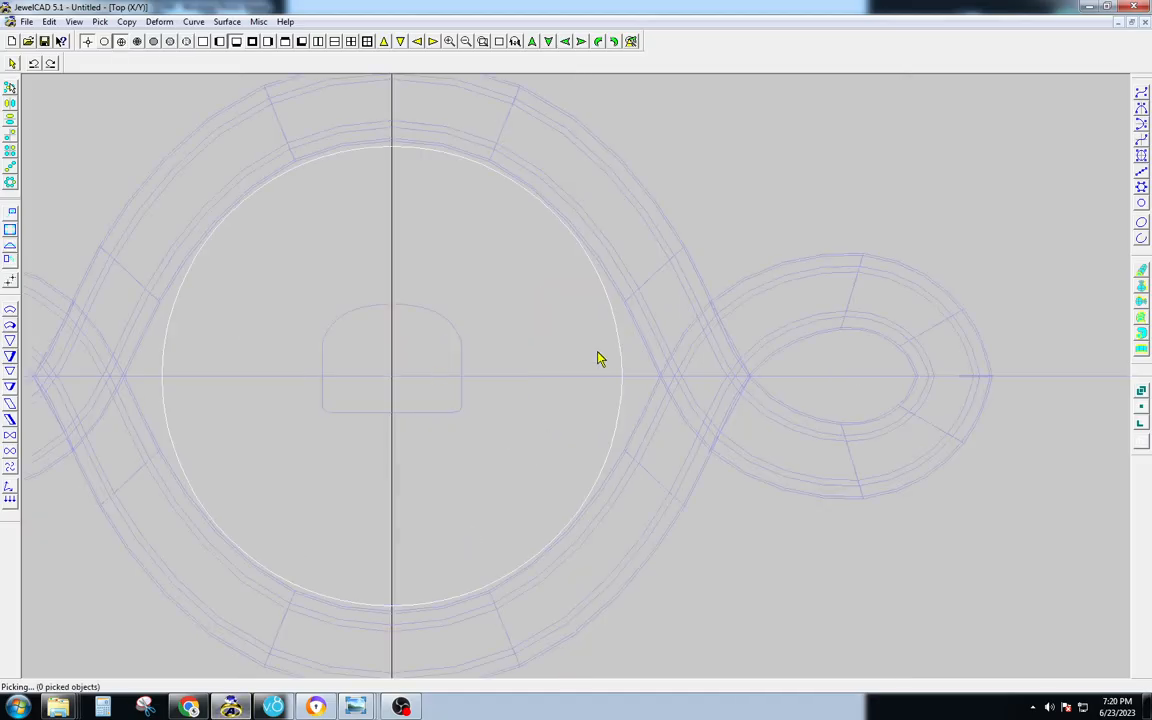
key(F5)
scroll(629, 356, down, 3)
scroll(645, 423, up, 2)
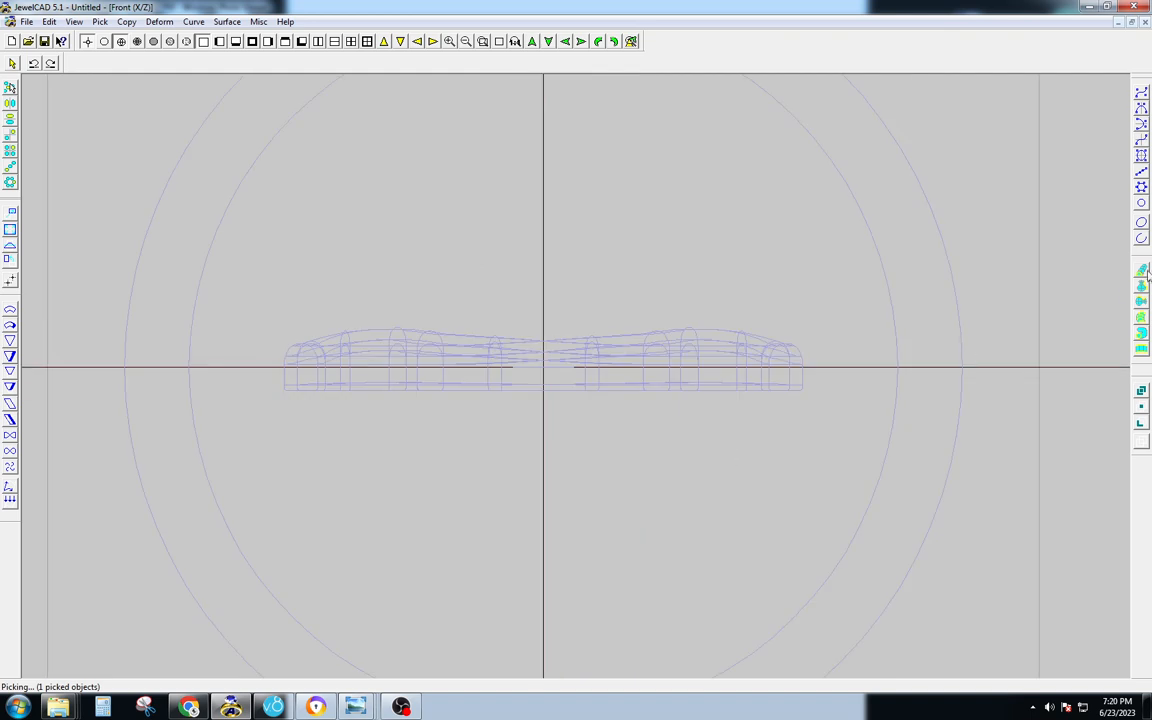
click(1142, 271)
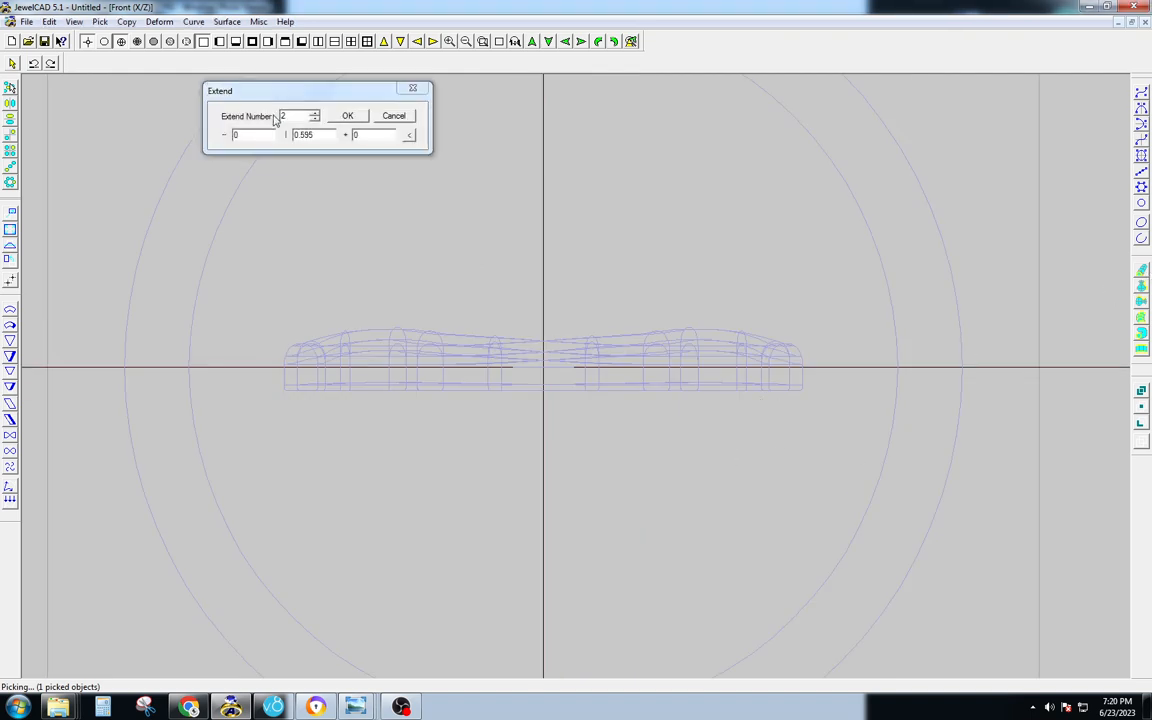
double_click(325, 137)
key(Return)
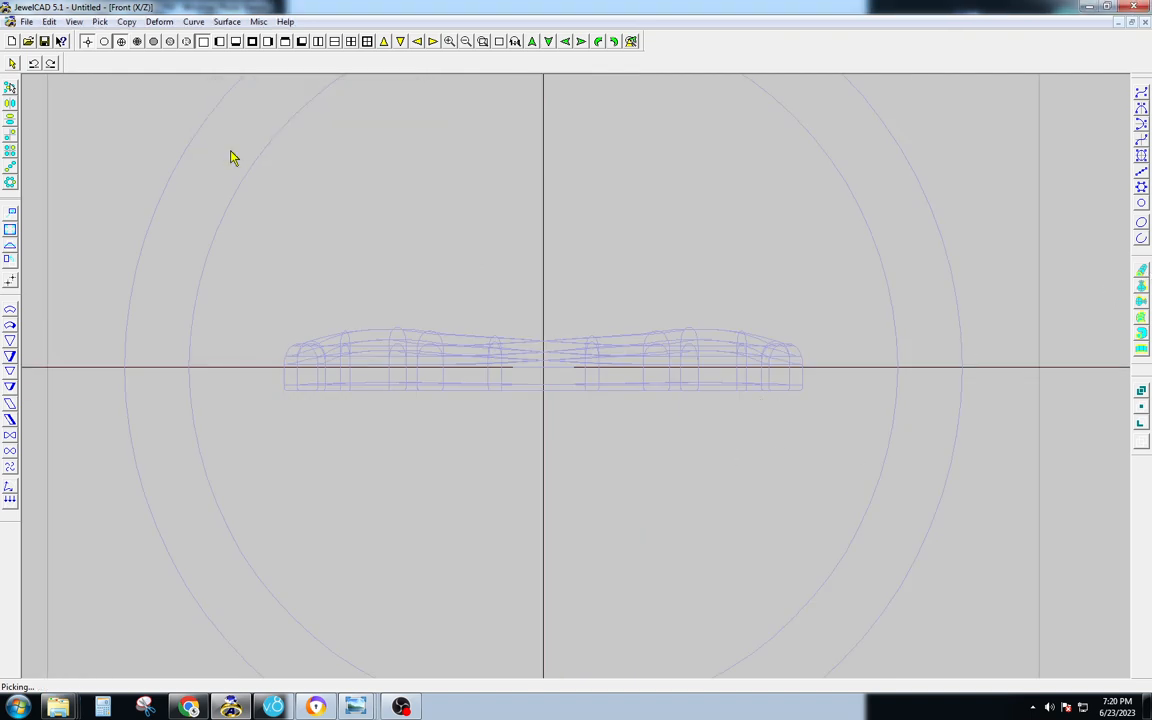
Move the extended disc about 9.14 down along Z so that it sits between the interlaced wires.
key(F3)
key(Home)
key(F12)
key(F2)
key(Page_Down)
key(F12)
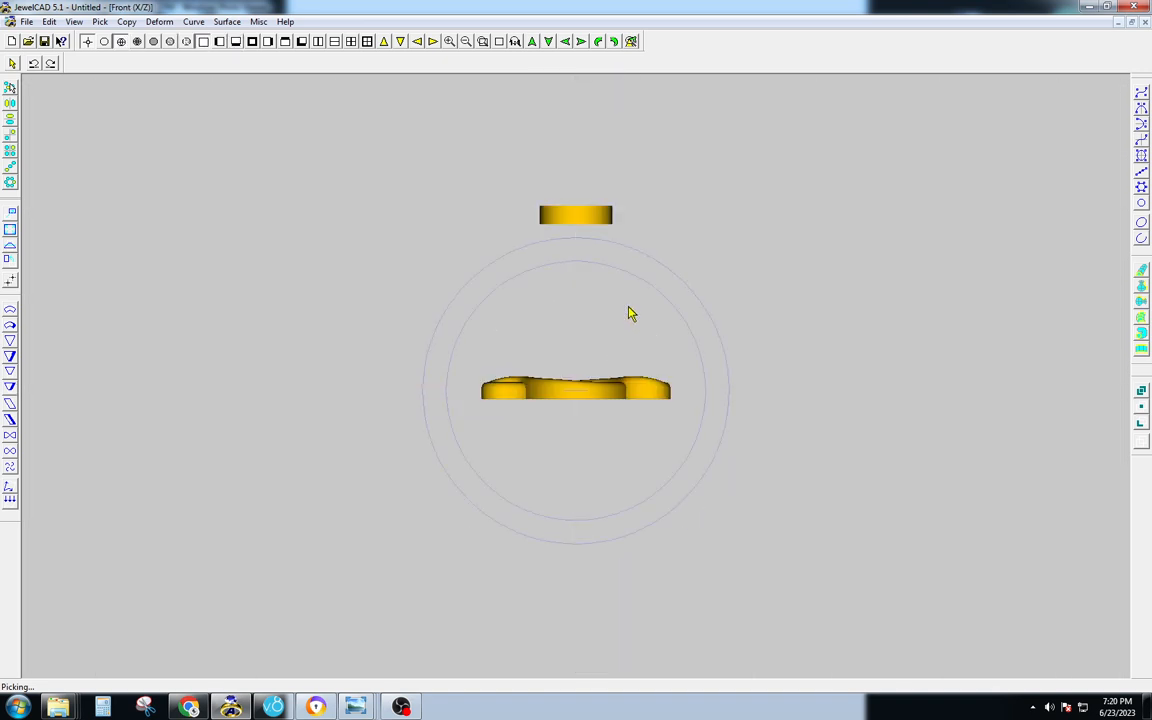
key(Page_Up)
click(586, 268)
key(m)
mouse_move(664, 396)
mouse_down()
mouse_move(664, 527)
mouse_move(678, 556)
mouse_move(665, 560)
mouse_up()
key(F12)
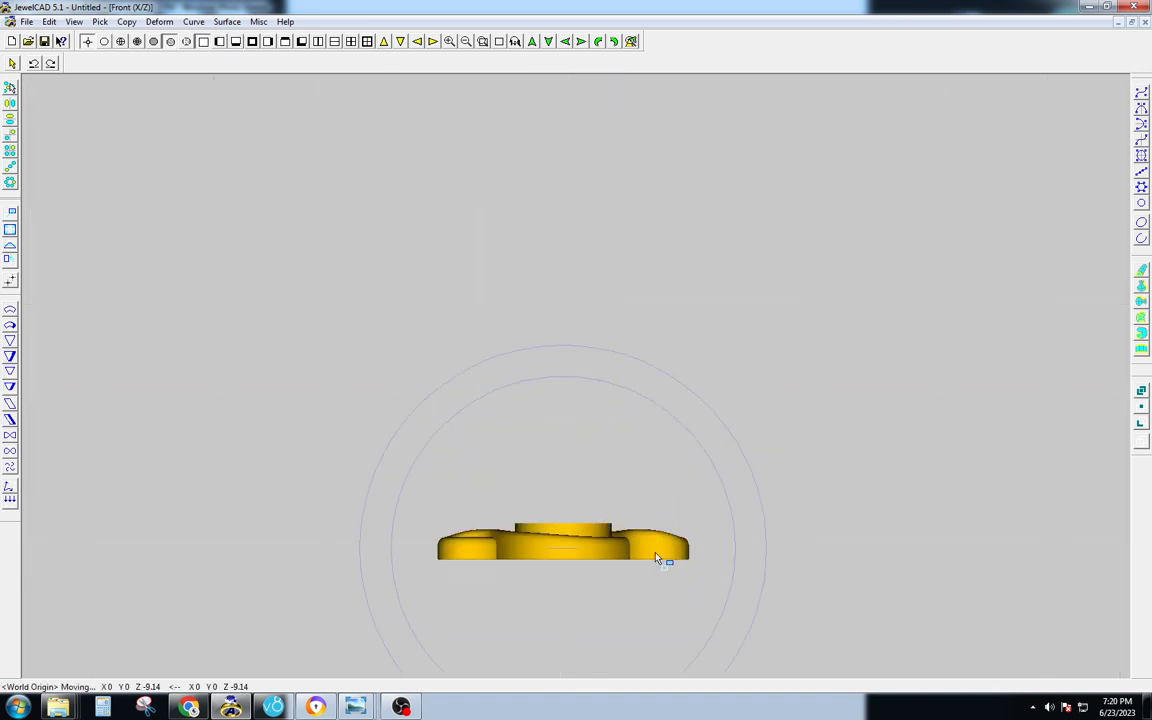
Delete the lower of the two interlaced wires around the disc, as seen from the top.
key(F3)
key(F12)
key(Page_Up)
key(Escape)
key(F12)
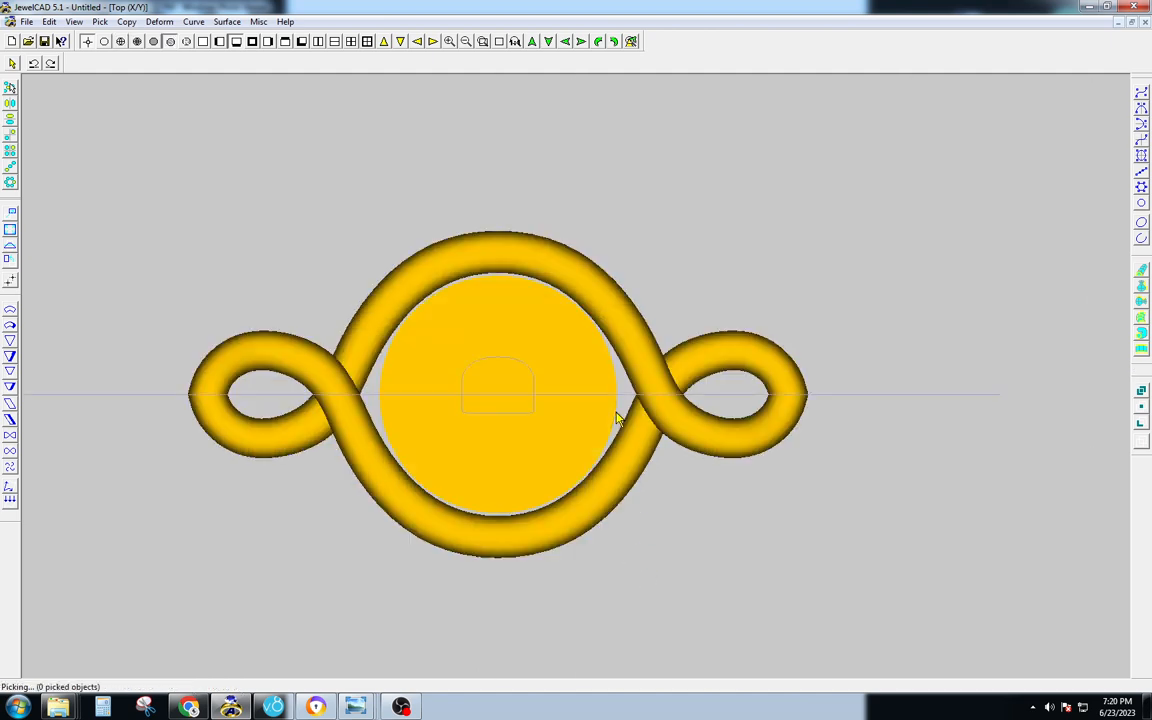
key(F12)
click(642, 458)
key(Delete)
Move the remaining wire's control points at the crest of its arc about 0.095 down along Y, toward the disc.
click(625, 318)
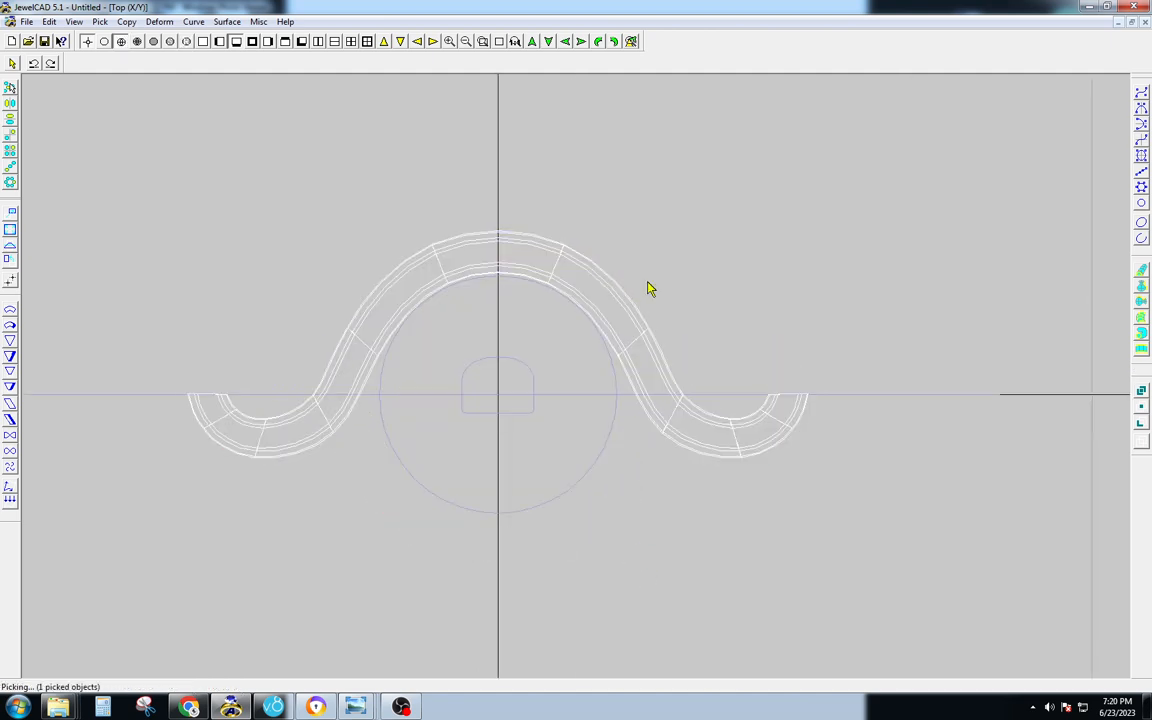
key(F12)
key(F12)
ctrl+drag(540, 330, 581, 599)
right_click(678, 205)
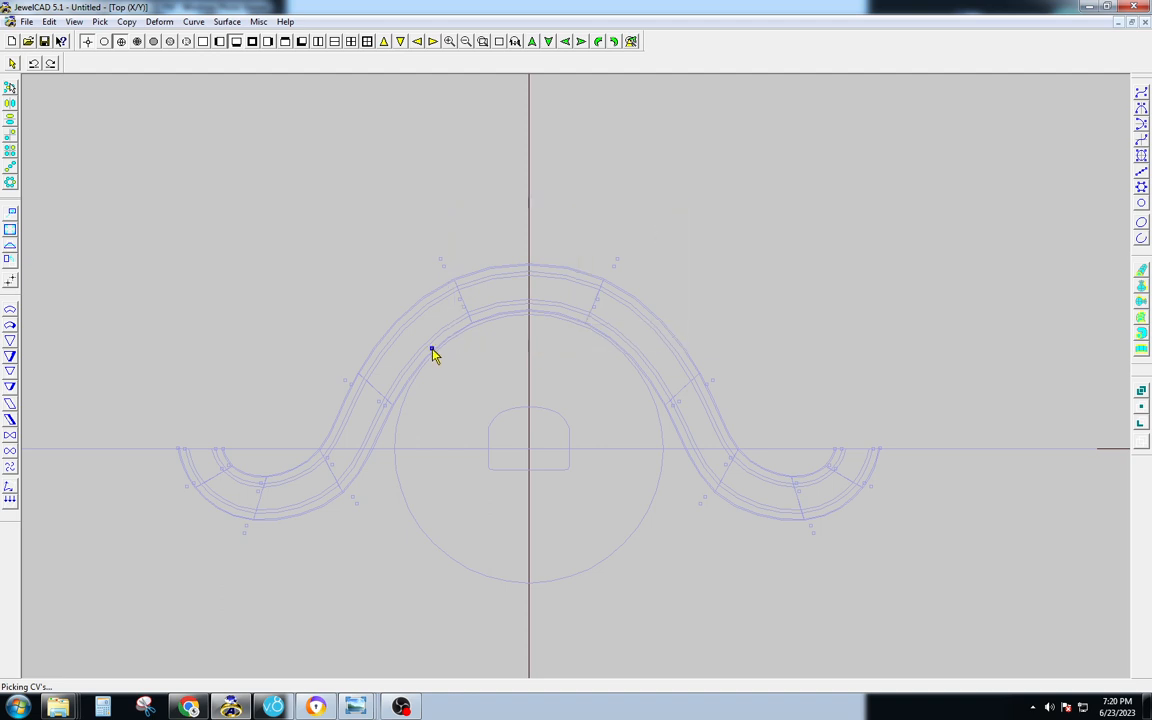
key(F12)
key(space)
drag(620, 336, 620, 342)
key(F12)
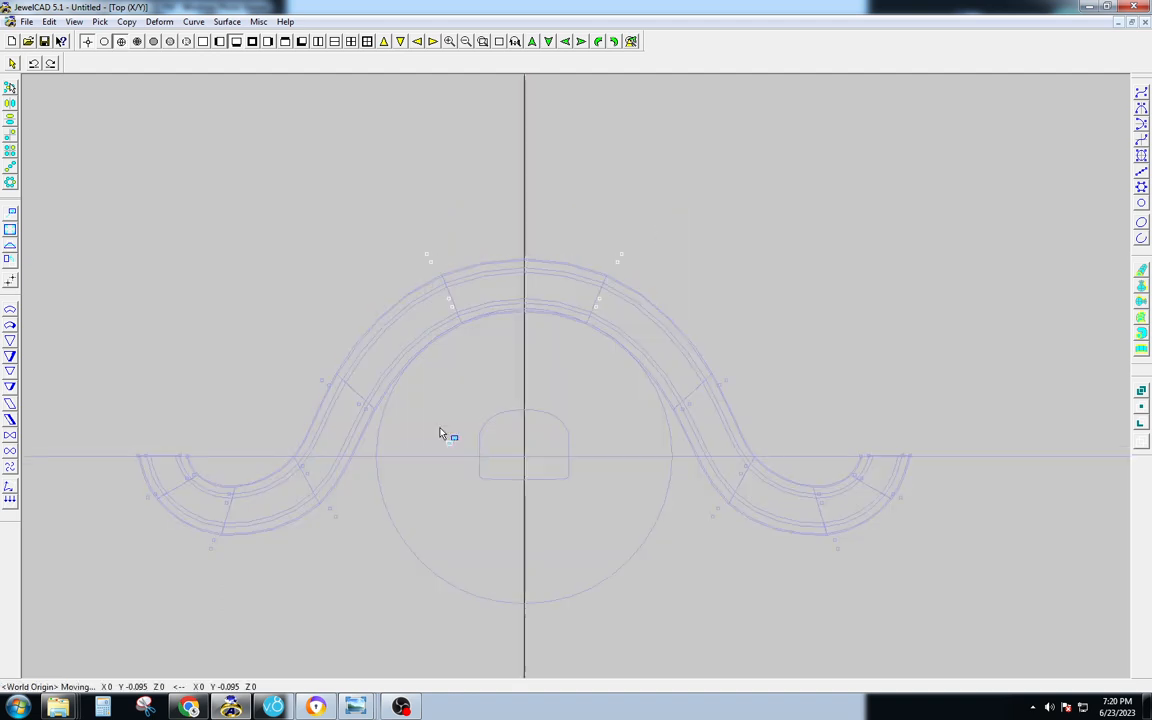
key(space)
key(F12)
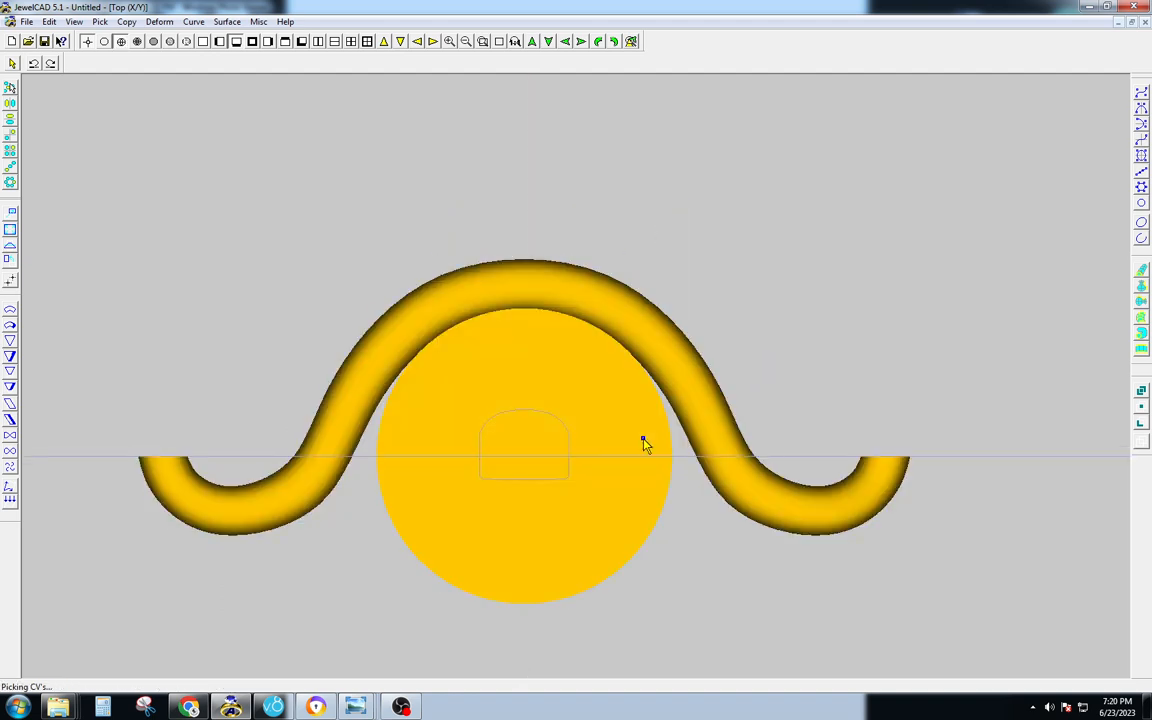
Scale the control points on the arc's flanks to about 0.967 in X, then shift the crest and flank points slightly down toward the disc.
drag(897, 395, 880, 399)
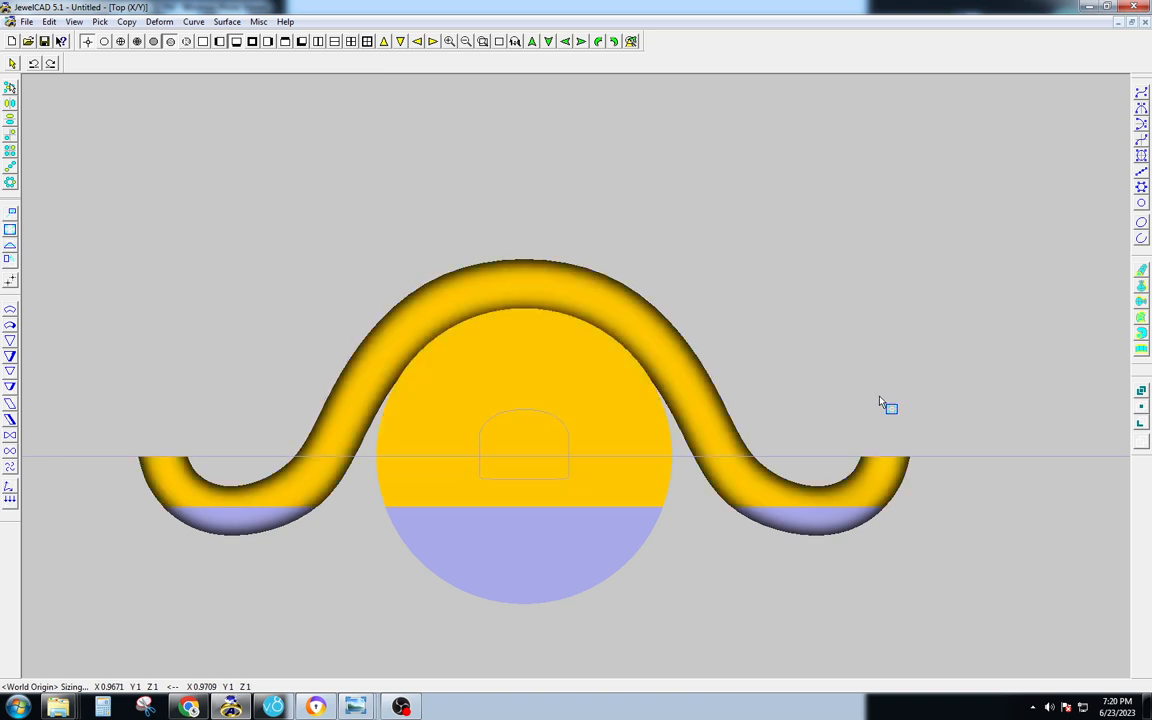
key(F12)
key(space)
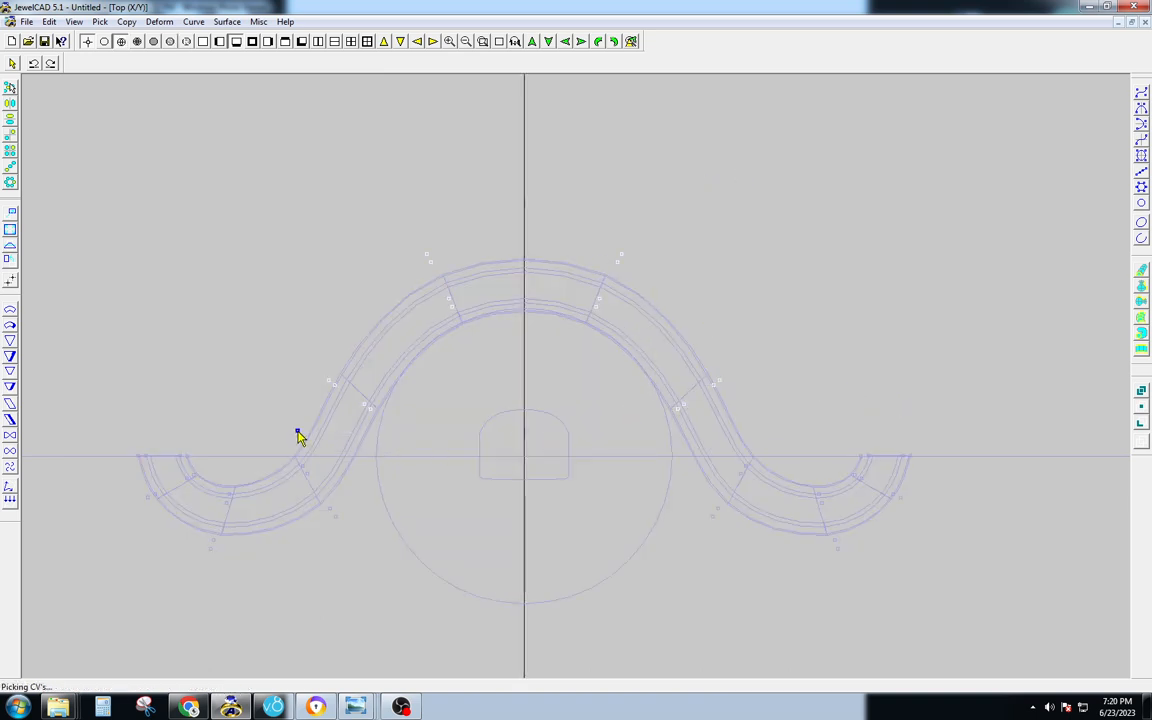
key(space)
drag(821, 376, 821, 383)
key(space)
key(Tab)
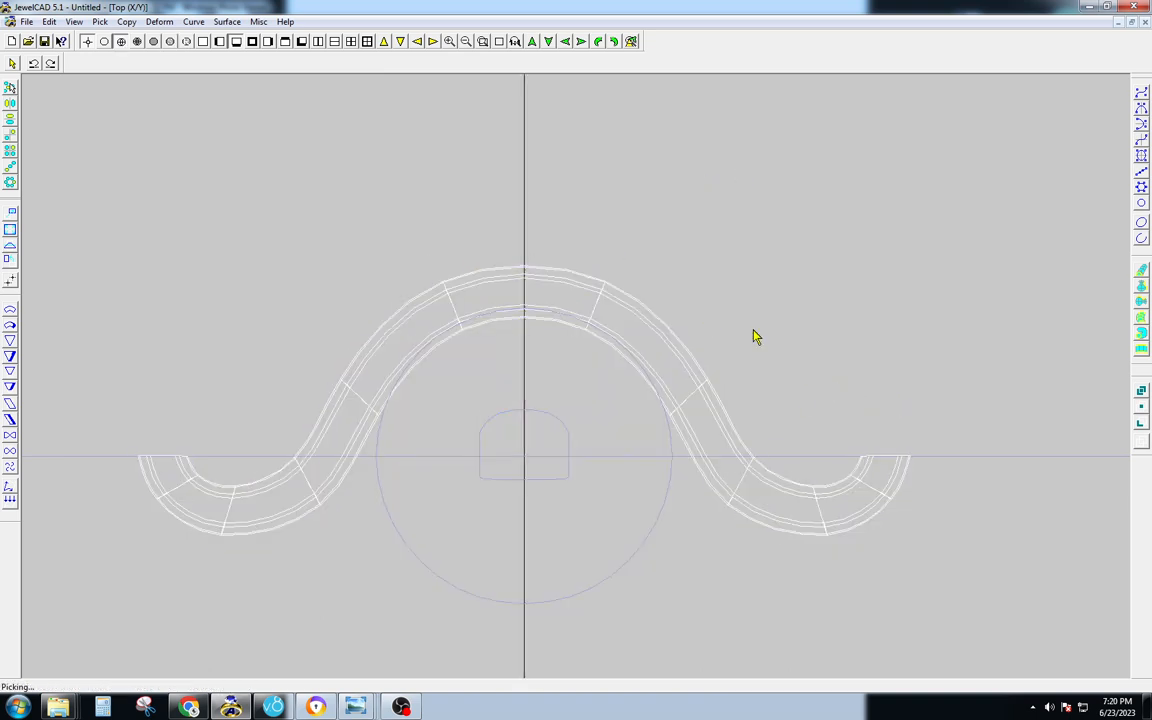
Copy the reshaped wire to the opposite side of the disc to restore the interlaced pair, and inspect the shaded model.
key(F12)
key(ctrl+r)
key(F2)
right_drag(776, 343, 757, 283)
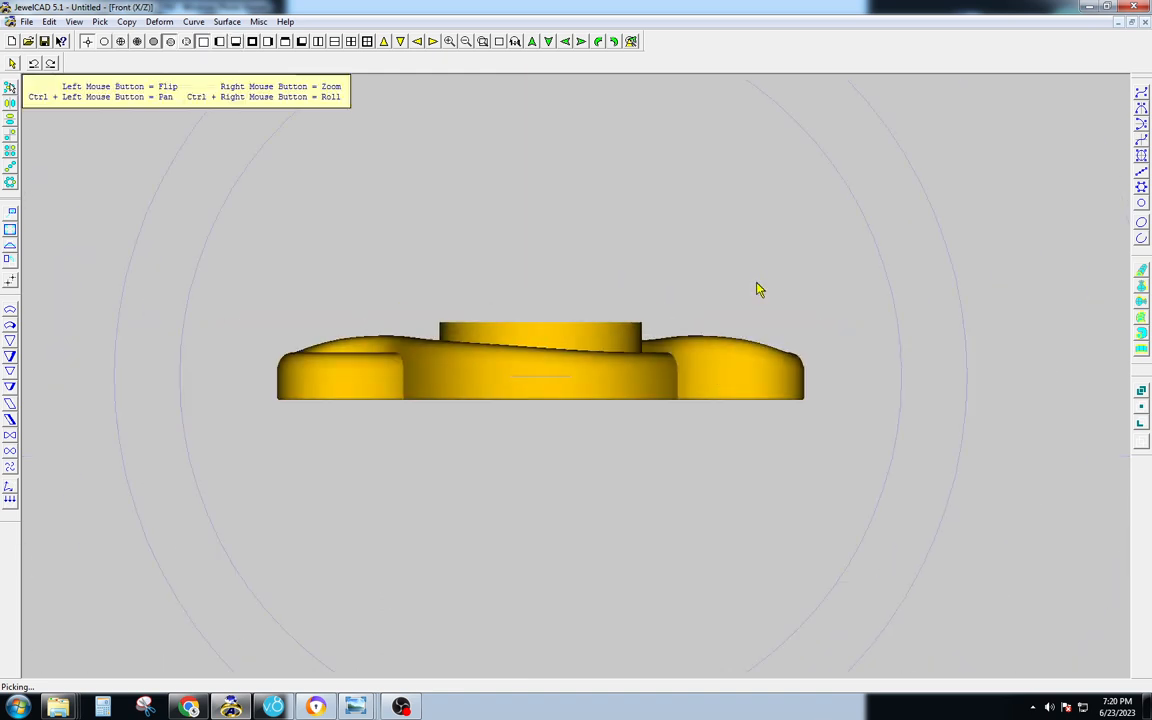
drag(757, 289, 681, 437)
key(F1)
Start saving the model and browse on drive D: through SK CAD, 2023 and june to the client's folder.
key(ctrl+s)
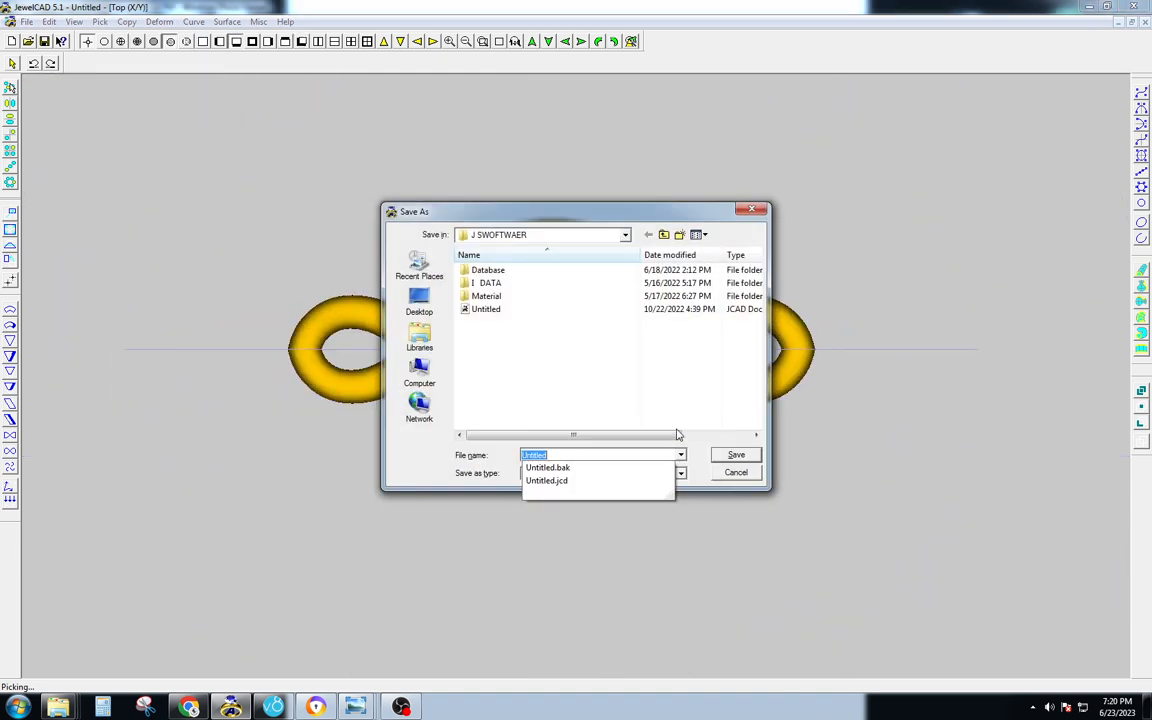
key(BackSpace)
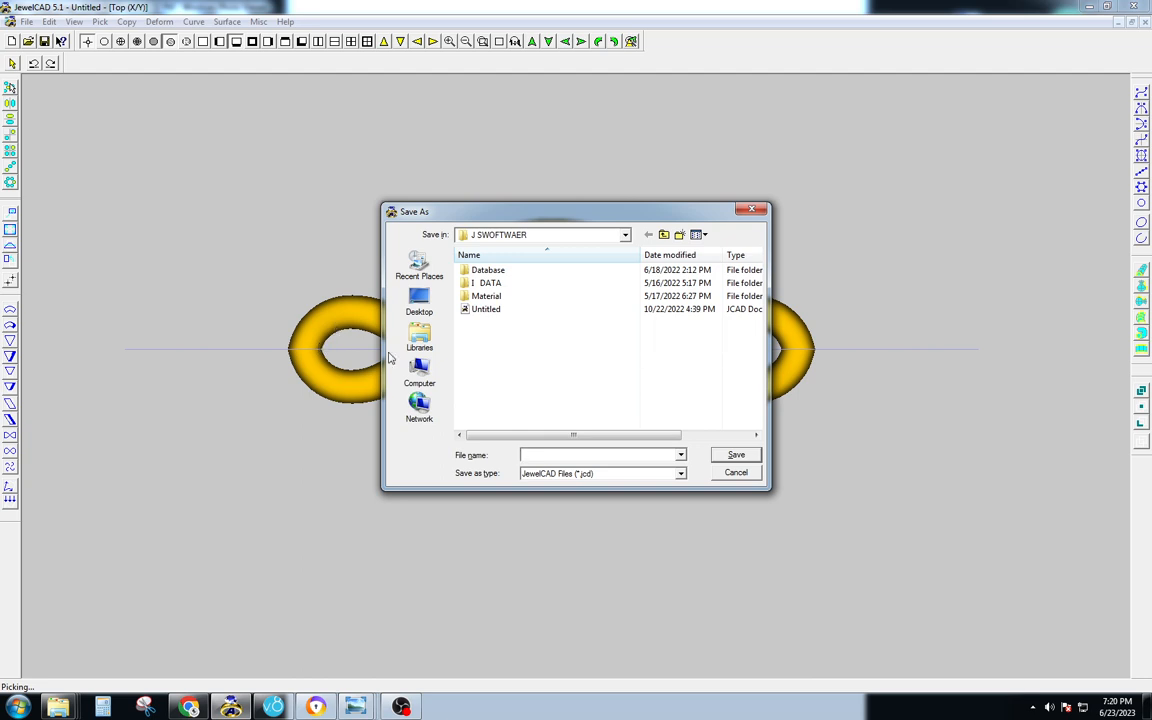
click(419, 372)
double_click(508, 328)
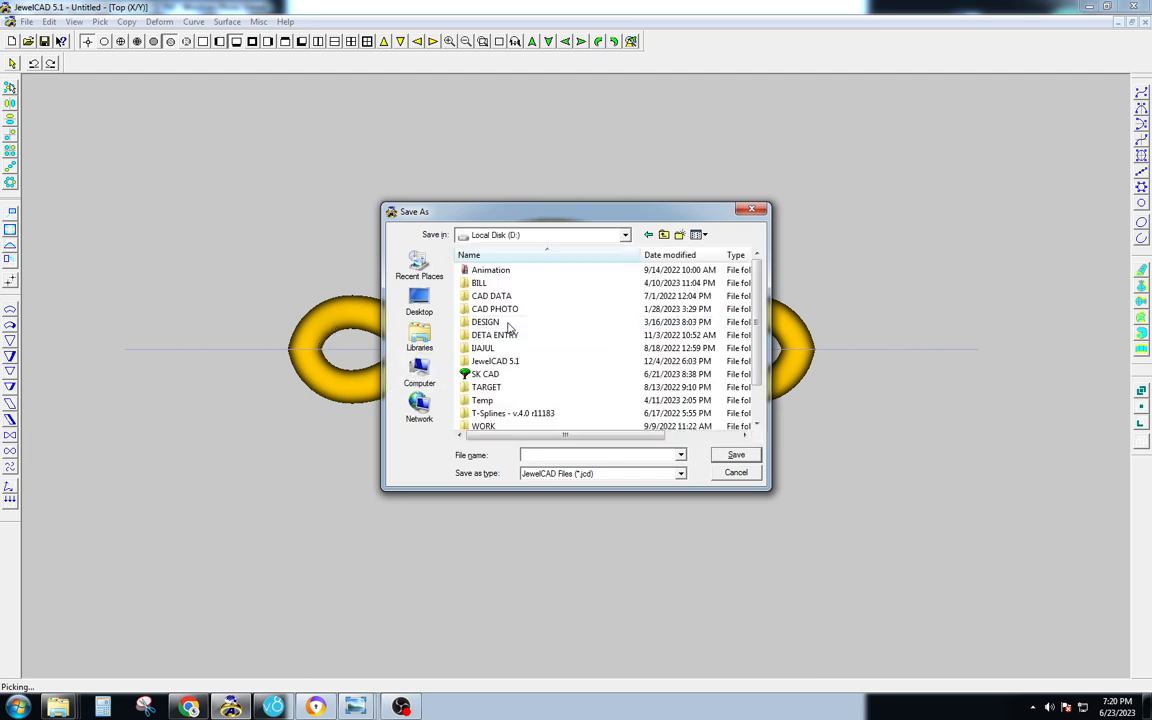
double_click(490, 375)
double_click(566, 315)
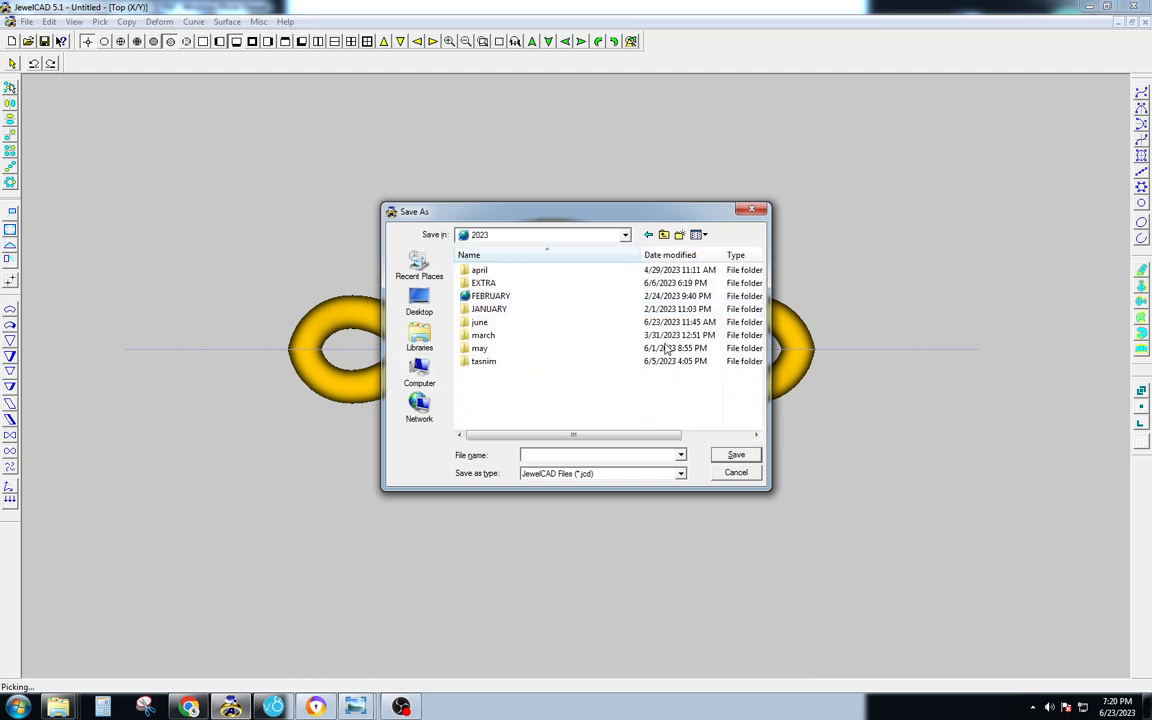
double_click(483, 323)
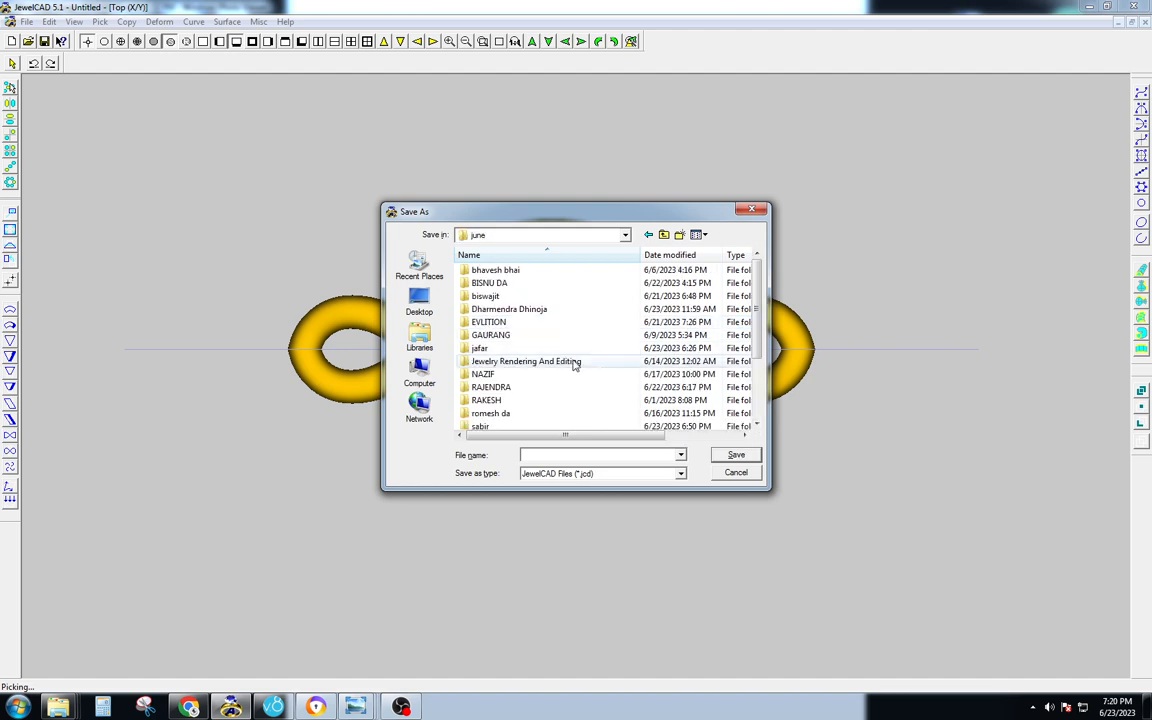
scroll(573, 360, down, 3)
double_click(492, 297)
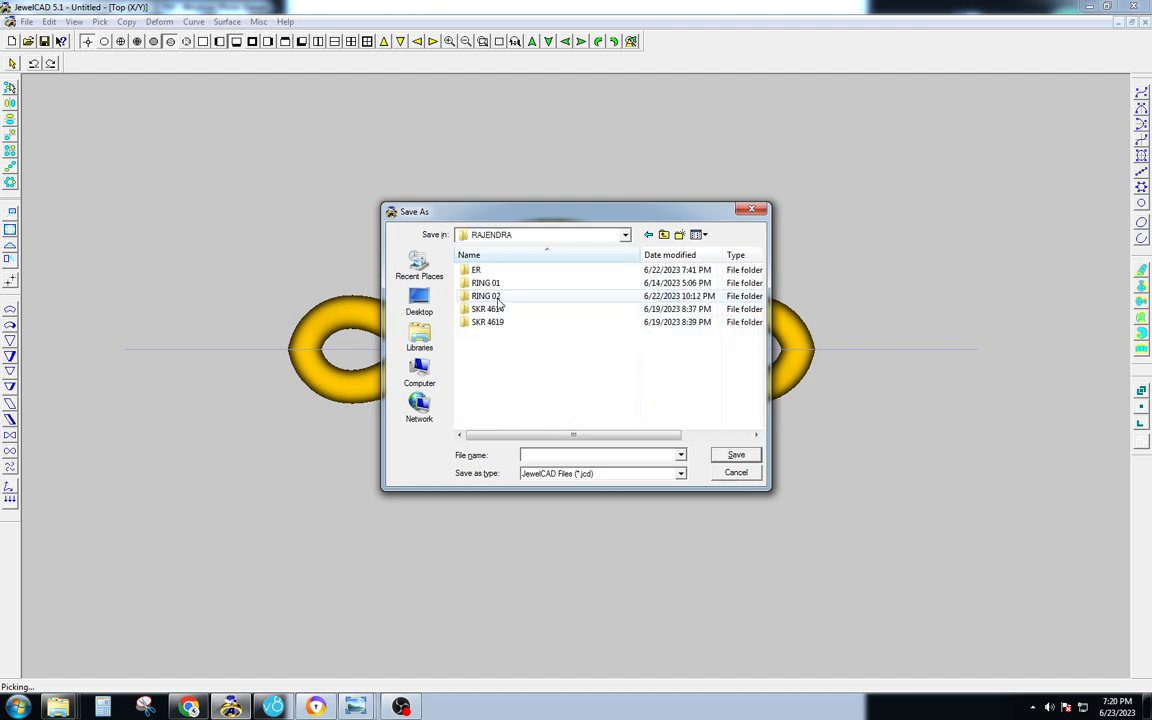
Create a new folder named RING 03 and save the model in it as 01.
click(681, 235)
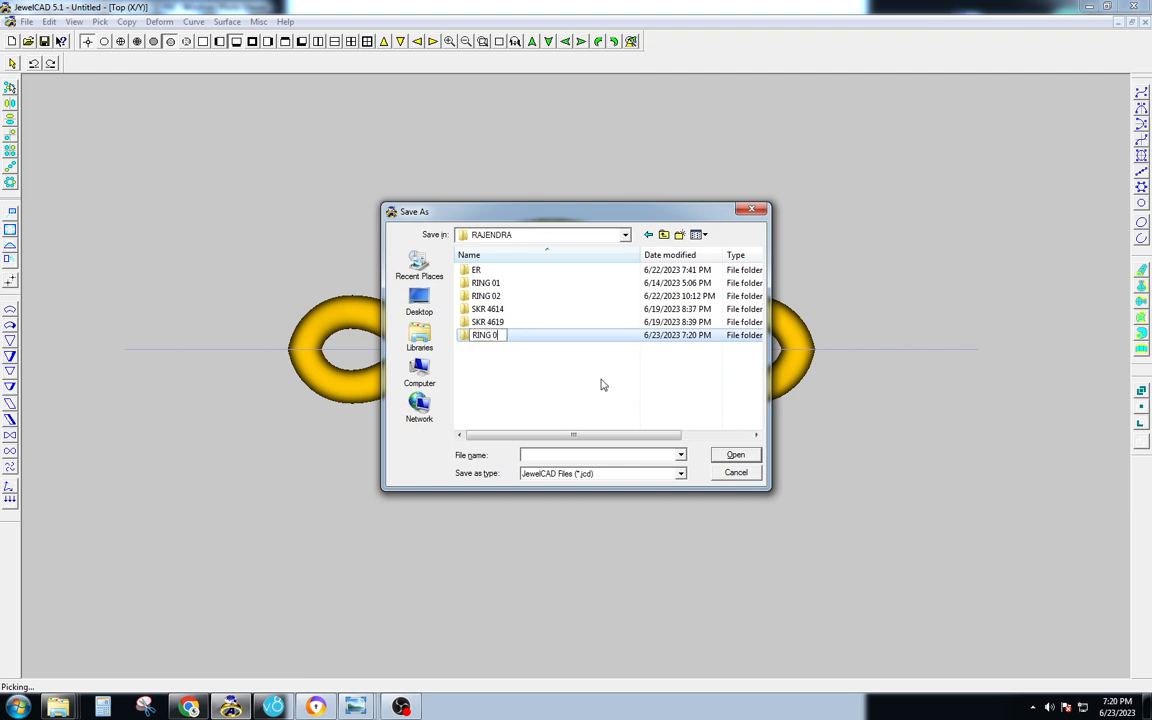
text(RING 03)
key(Return)
key(Return)
text(01)
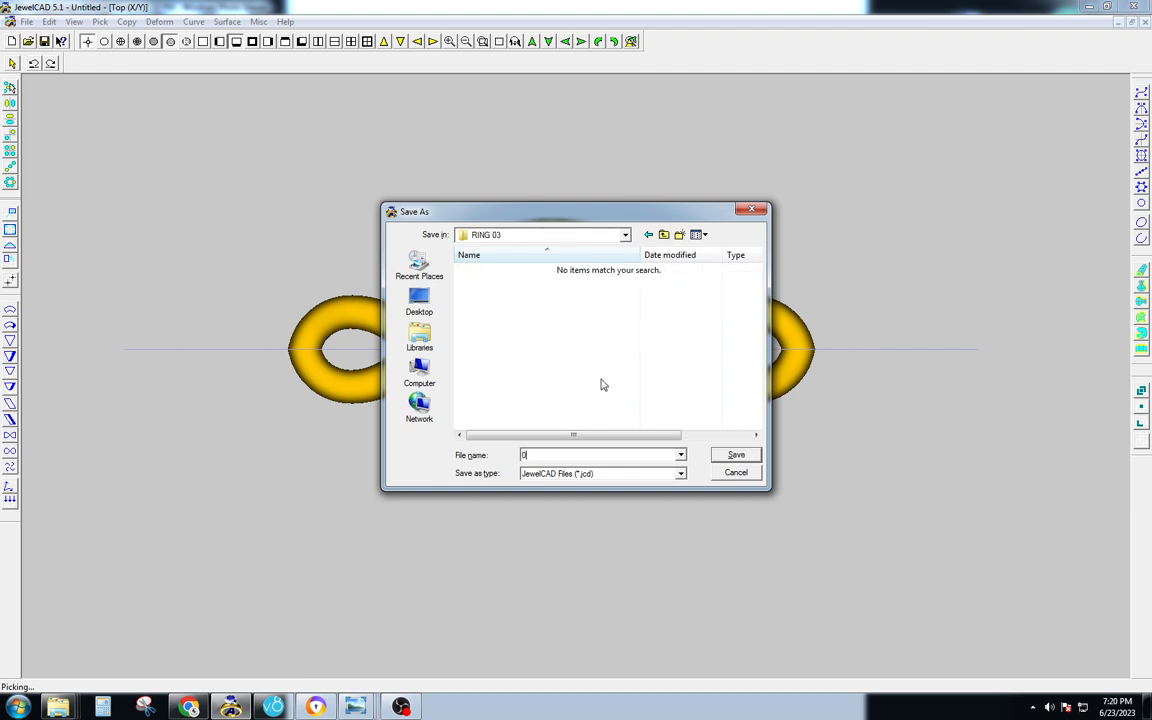
key(Return)
Move the inner finger-size circle about 7.55 down along Z in the front view, beneath the underside of the ring head.
click(607, 340)
scroll(620, 345, down, 4)
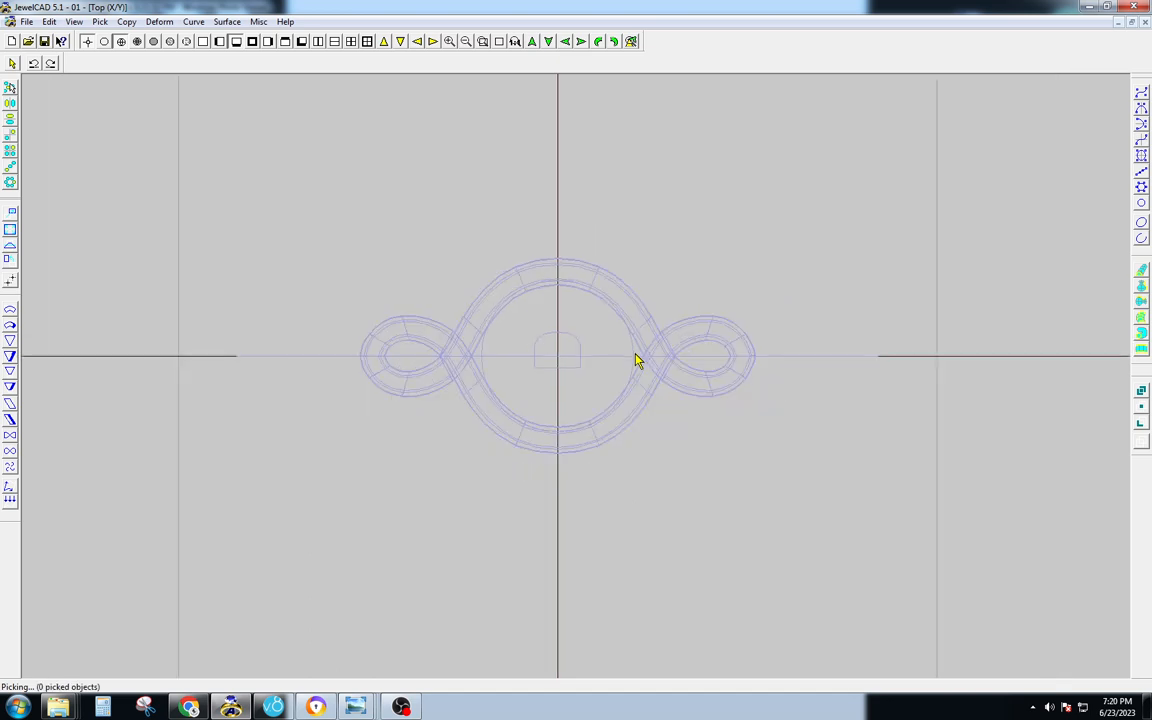
key(F2)
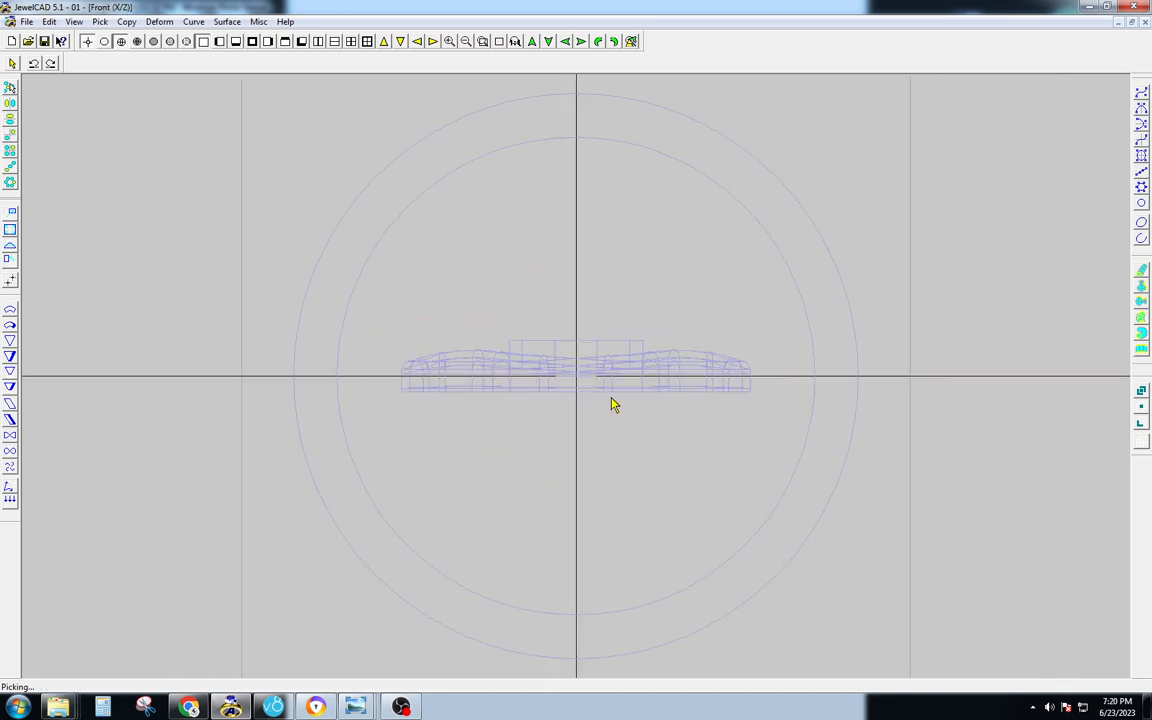
scroll(625, 425, up, 2)
key(F1)
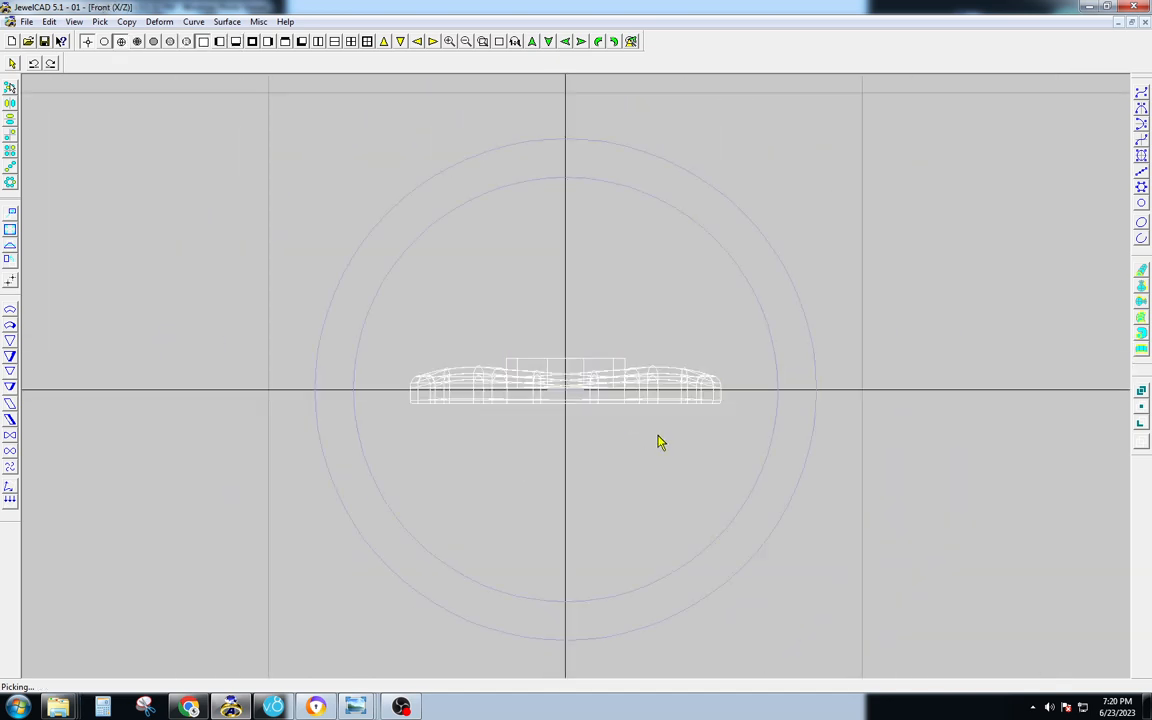
key(F2)
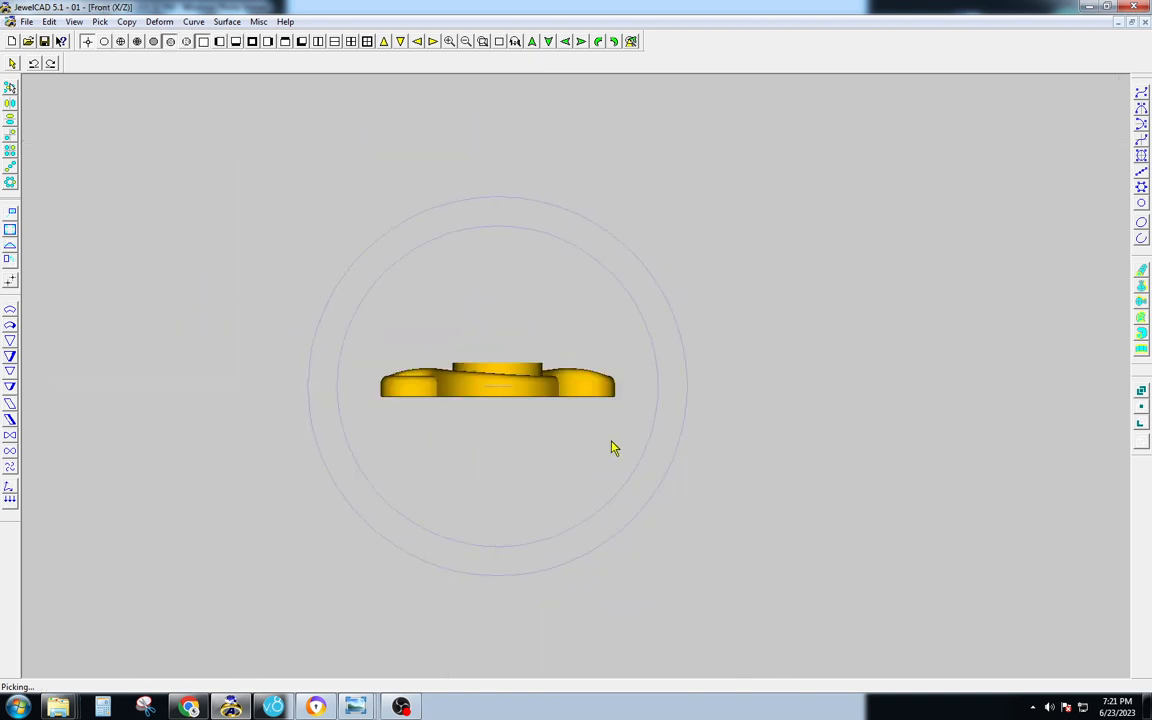
key(F6)
key(c)
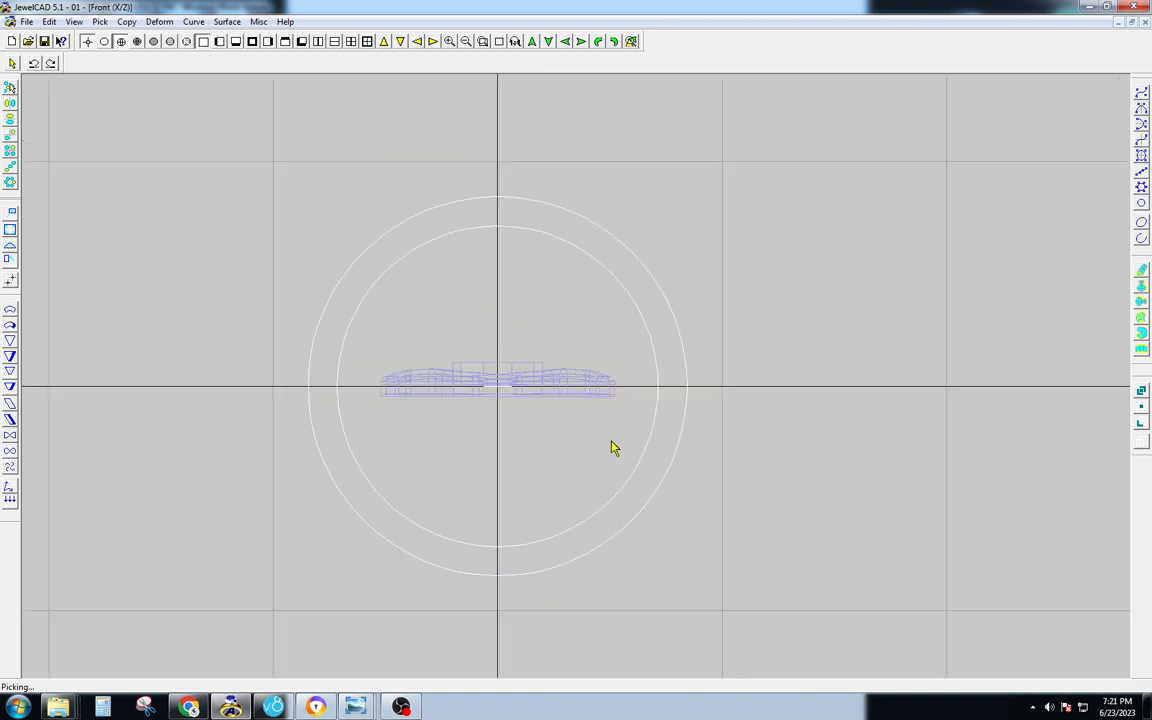
click(681, 375)
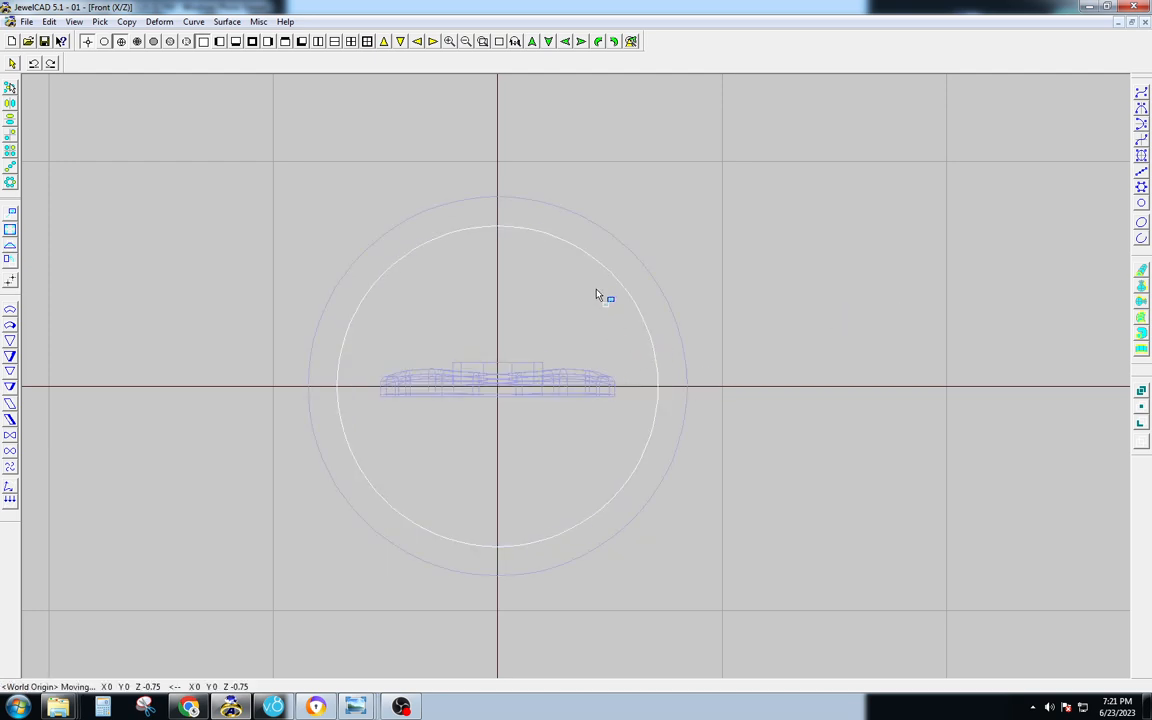
drag(596, 289, 622, 458)
scroll(505, 419, up, 3)
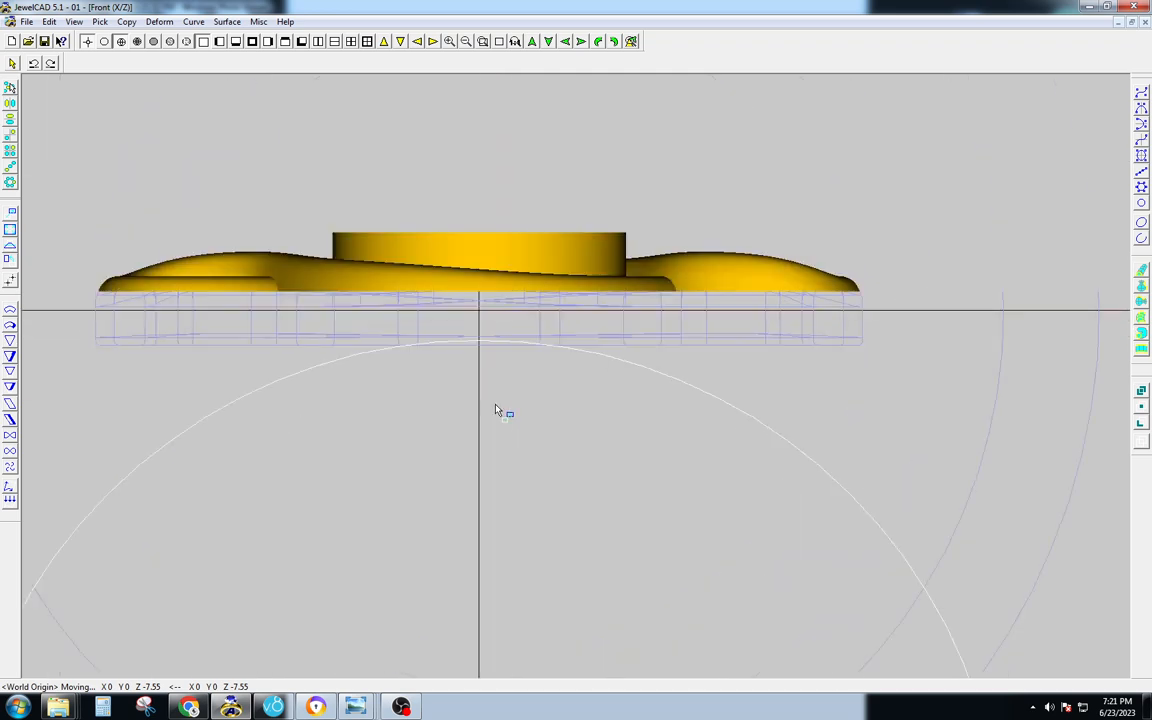
Nudge the finger-size circle down from the head's underside and bend the interlaced wires until their underside follows that circle.
drag(543, 373, 543, 377)
key(space)
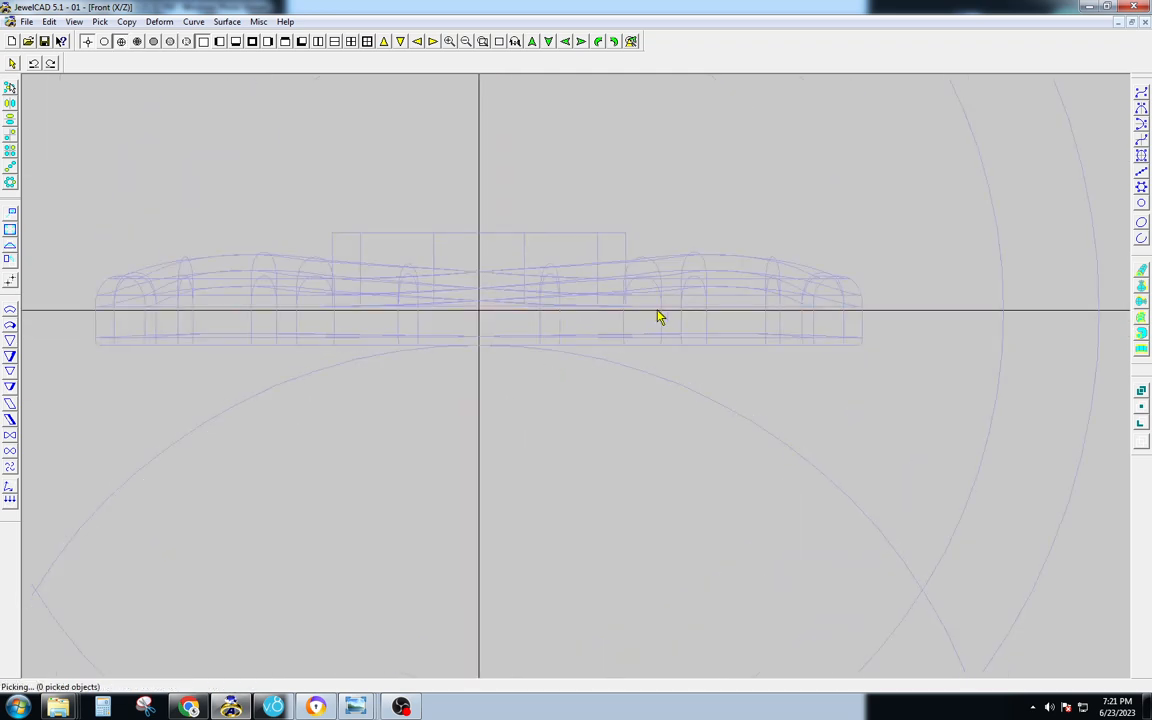
scroll(658, 317, down, 2)
key(ctrl+z)
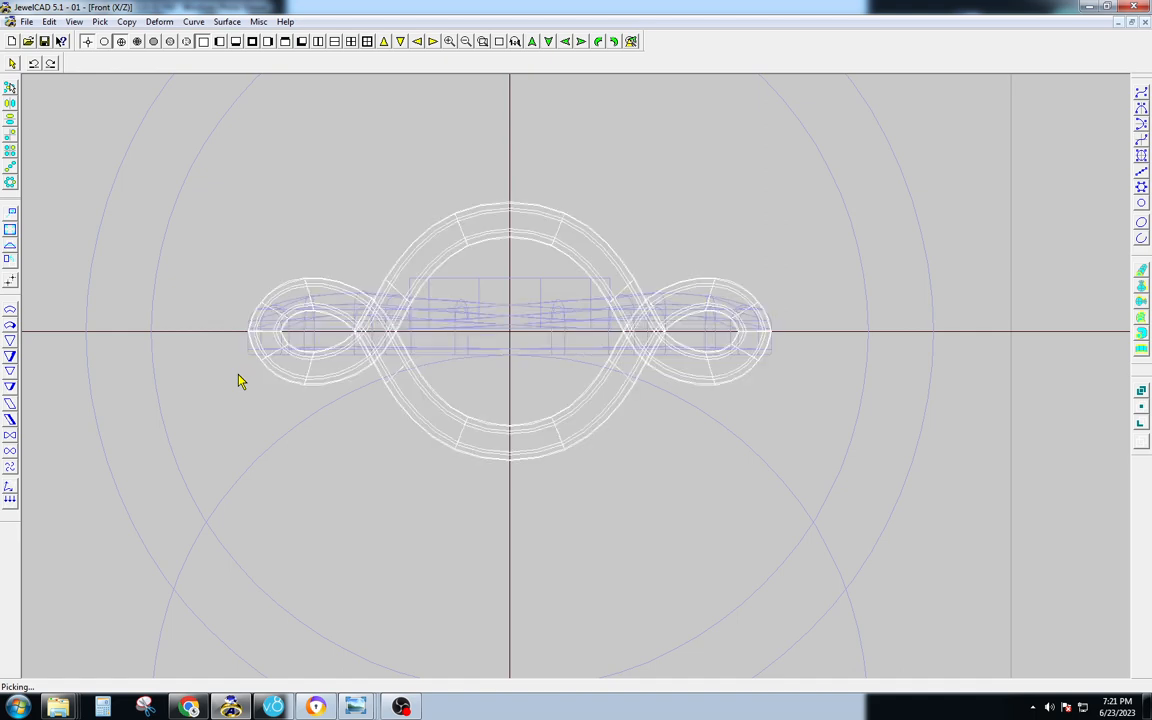
key(ctrl+y)
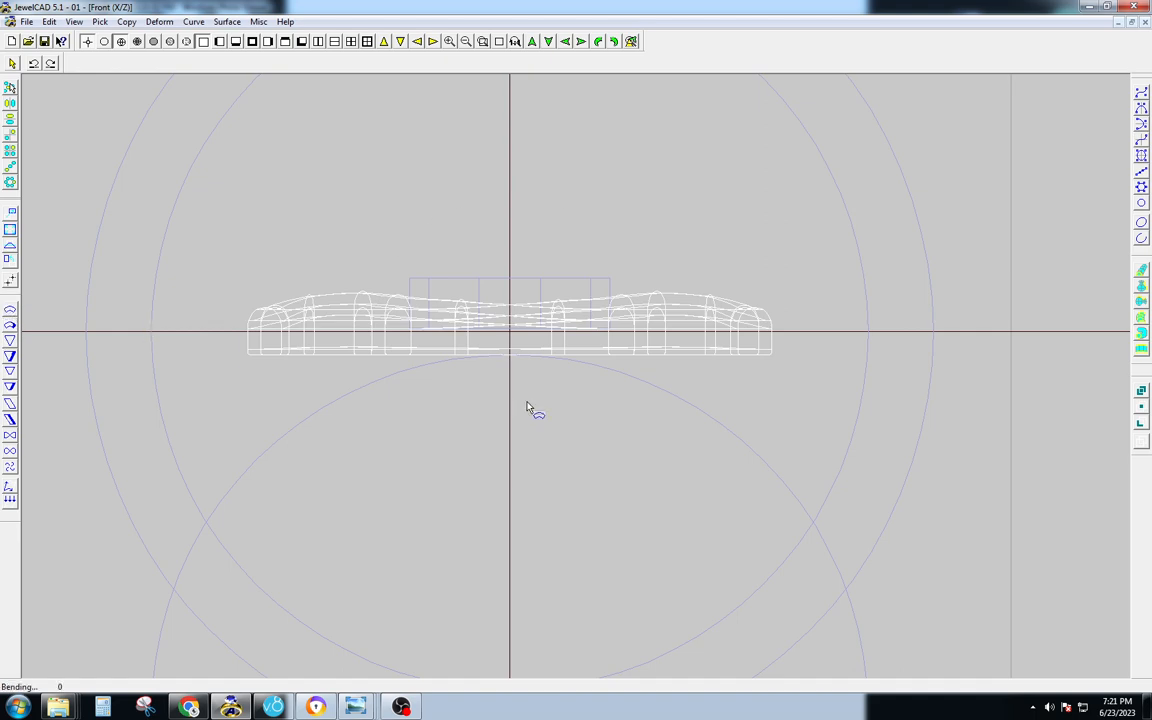
scroll(575, 375, up, 2)
drag(784, 291, 785, 457)
drag(903, 349, 904, 400)
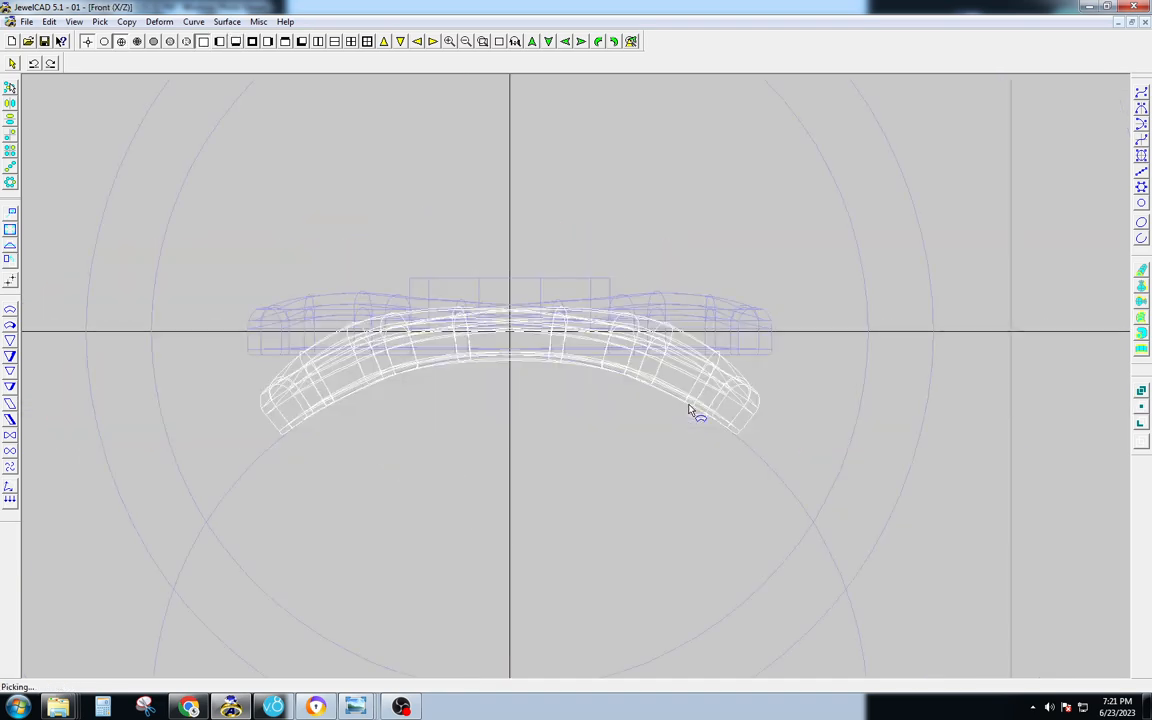
key(space)
Inspect the bent ring head in shaded front and right views.
click(711, 333)
key(Delete)
key(F11)
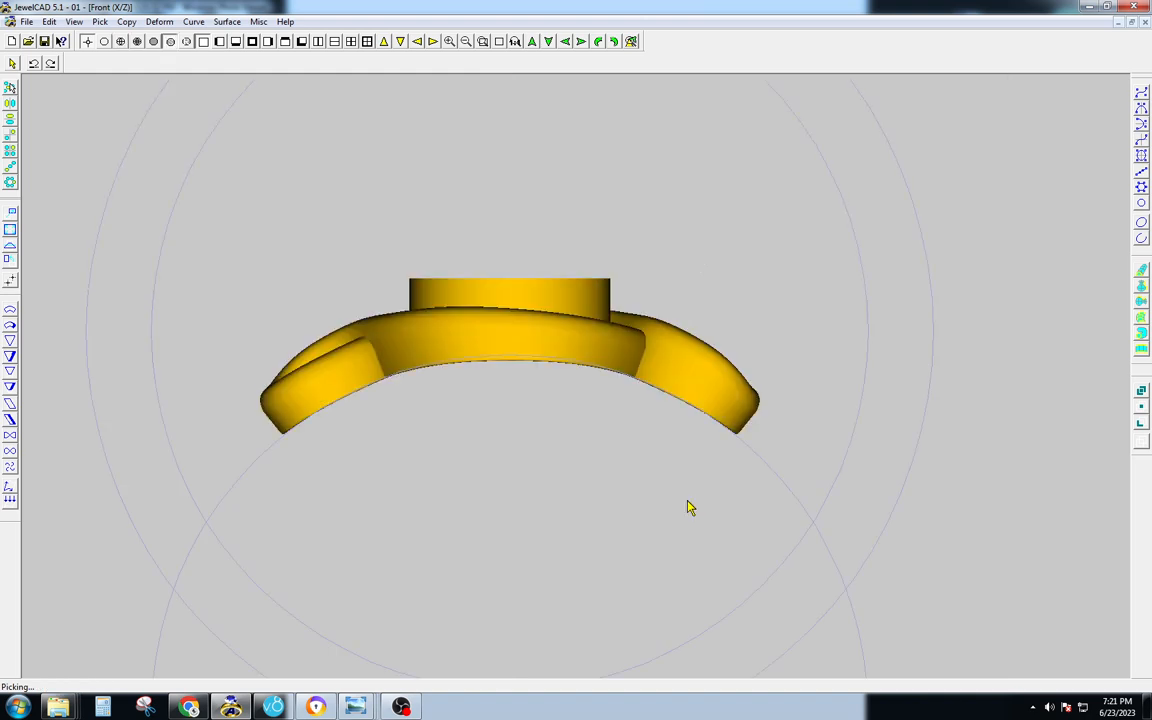
key(F3)
key(Home)
key(F2)
key(F12)
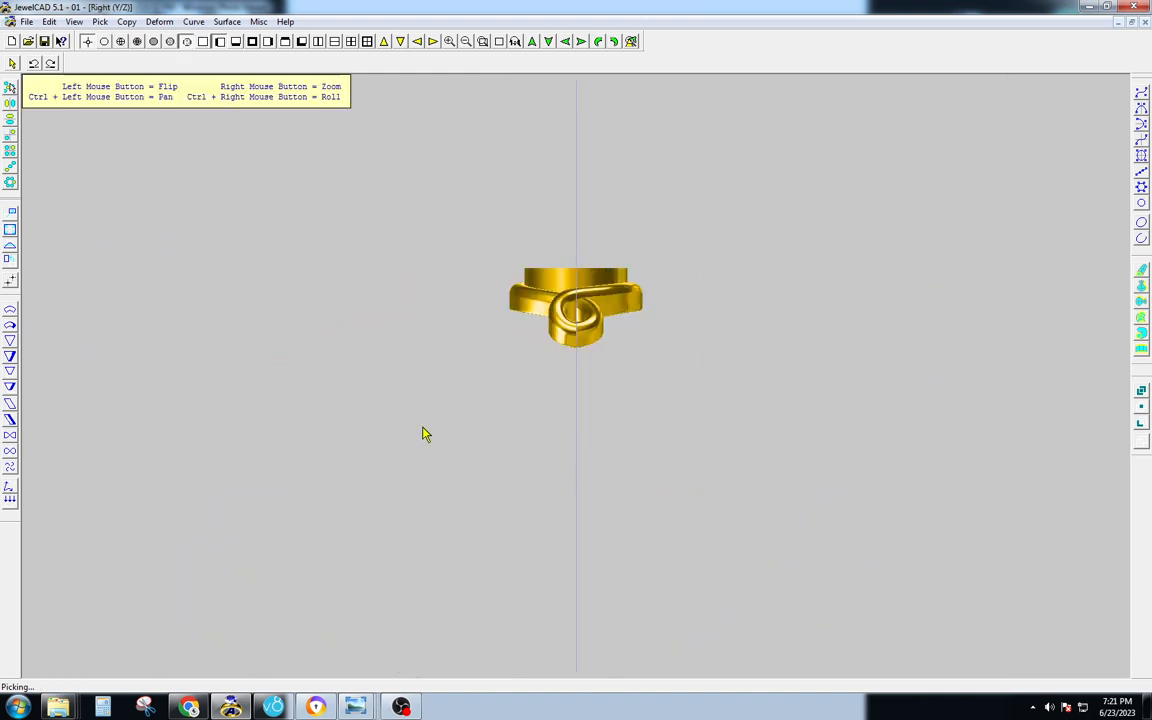
key(F1)
key(F11)
Move the bent head, centre disc and lowered finger circle up about 7.6 along Z to align with the original finger circle.
drag(702, 274, 571, 360)
key(F11)
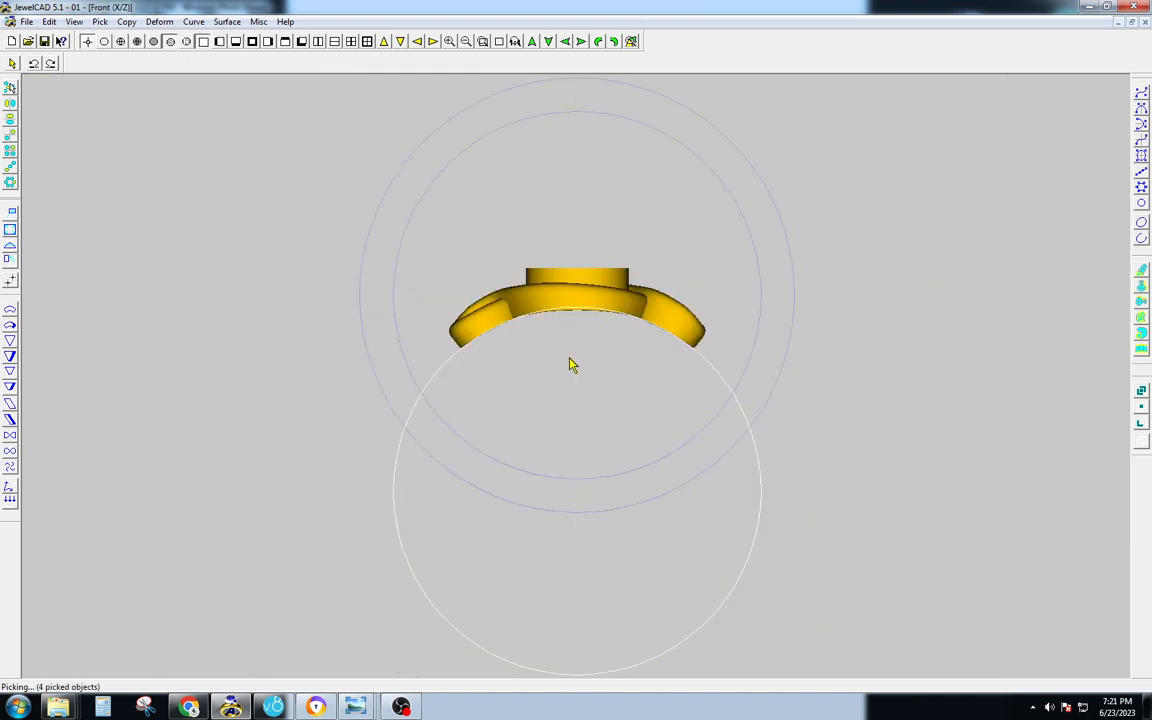
key(m)
drag(914, 588, 914, 393)
key(F8)
key(z)
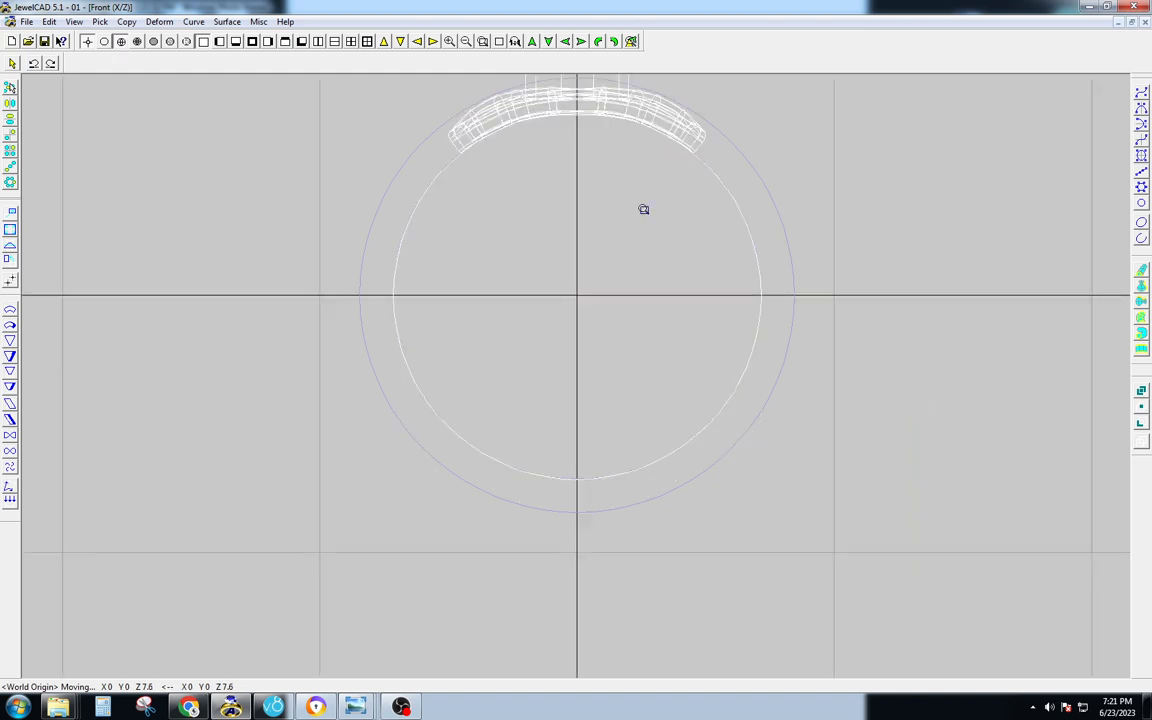
drag(710, 166, 729, 174)
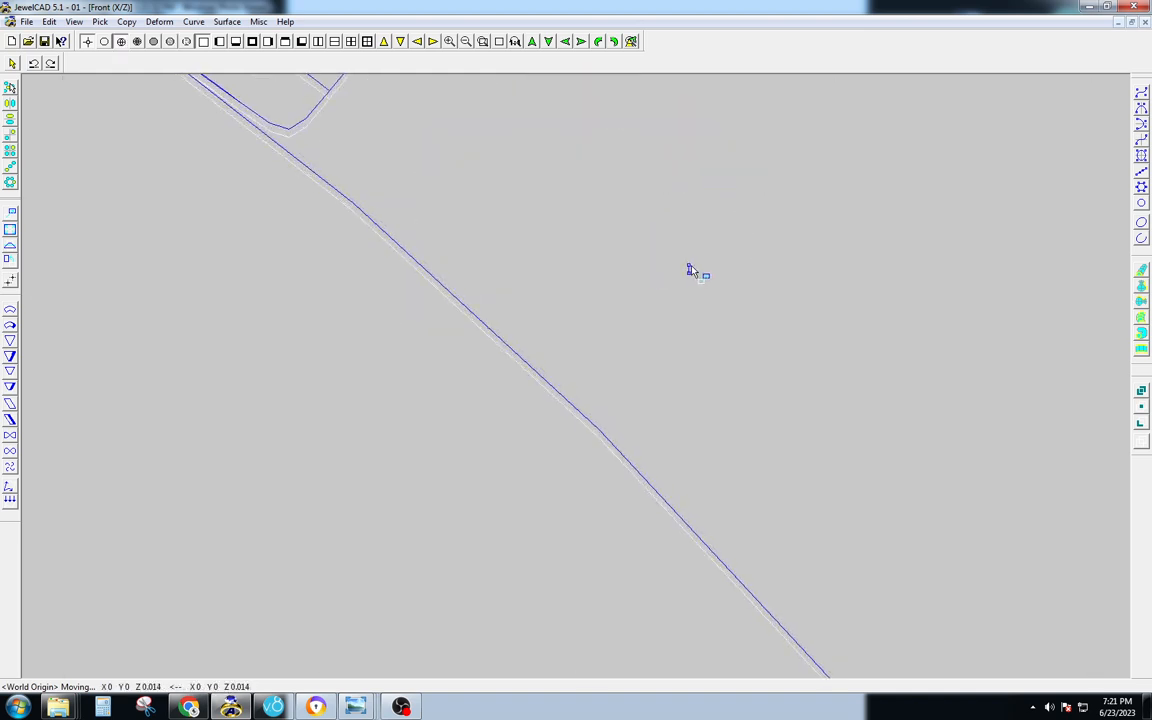
key(Home)
key(space)
click(651, 124)
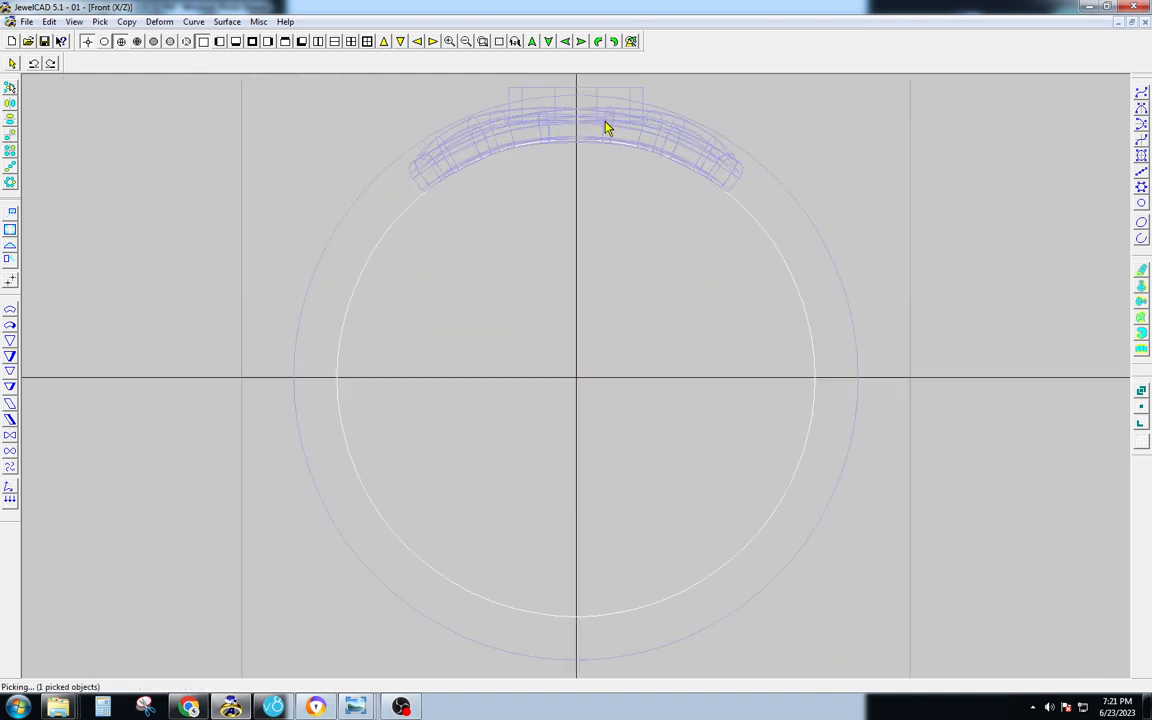
click(624, 164)
key(F8)
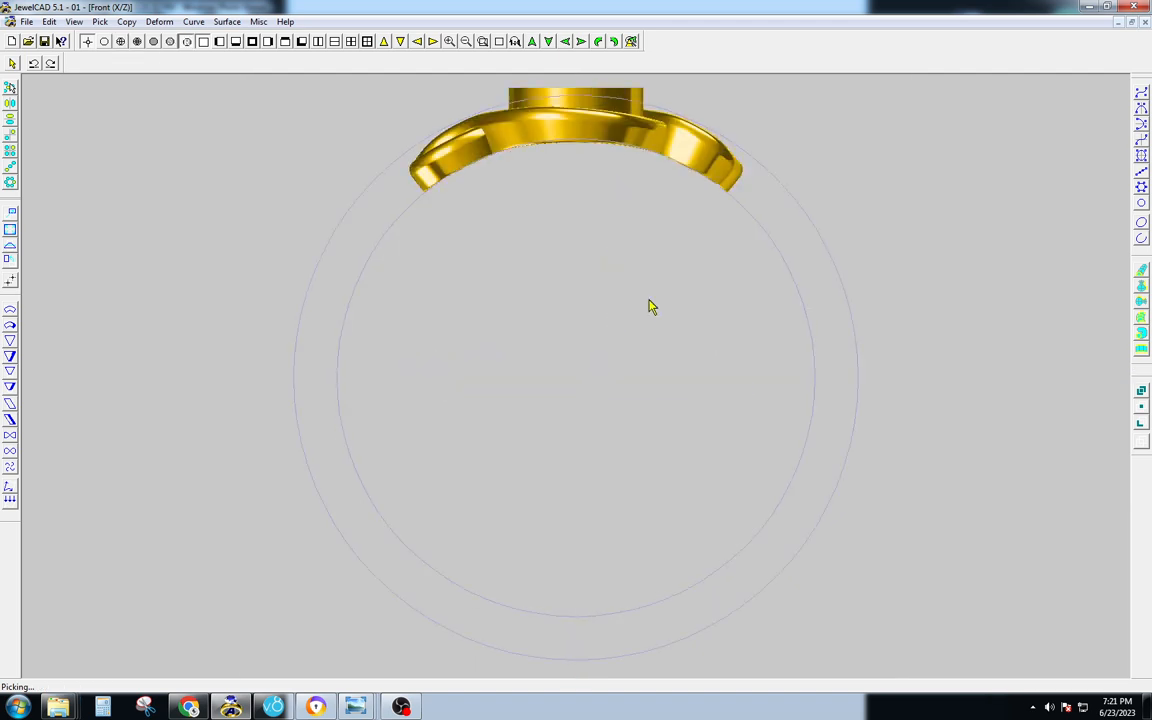
Move the interlaced wires and centre disc up about 0.57 along Z, above the finger circle.
key(F8)
key(z)
click(612, 156)
click(567, 320)
key(F8)
key(m)
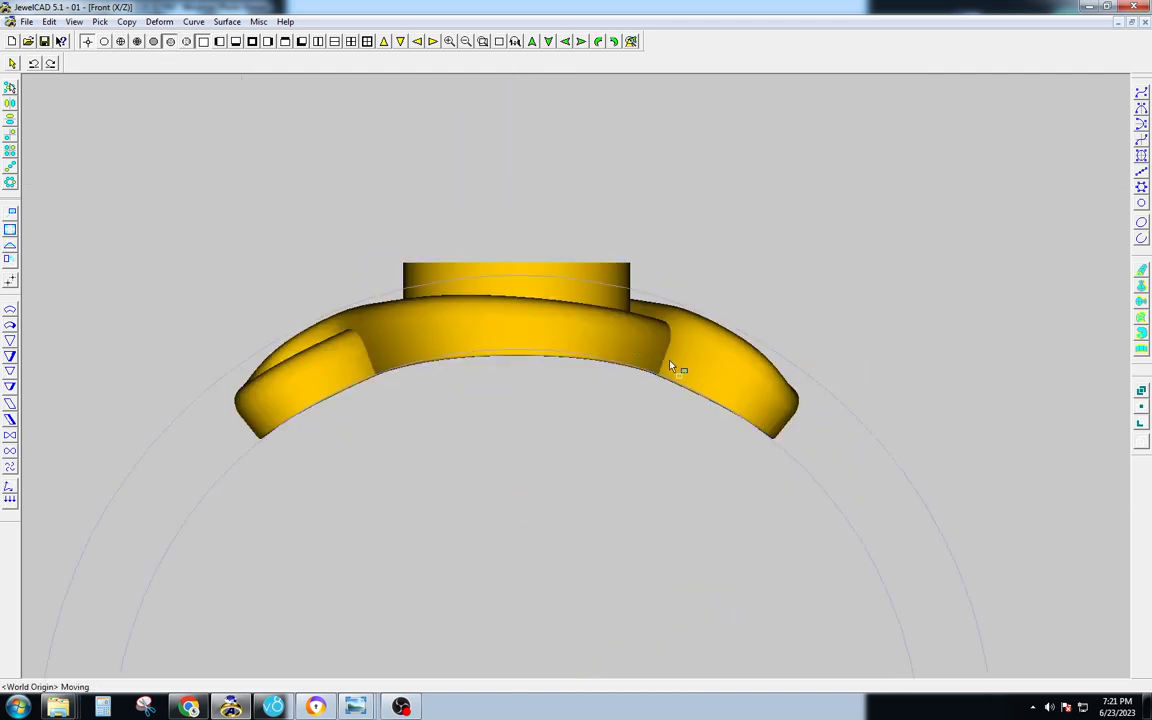
right_drag(674, 352, 676, 320)
key(F8)
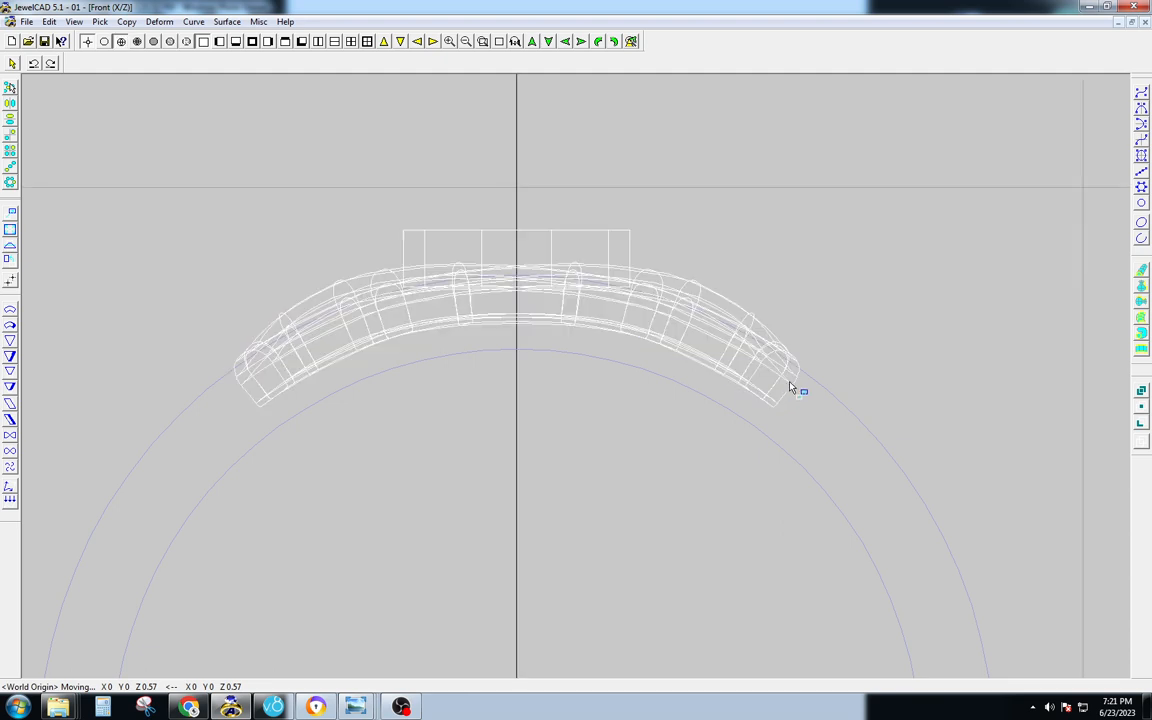
key(space)
Move the lower control points of both wires about 1.22 down along Z to deepen the head through the finger circle.
click(450, 413)
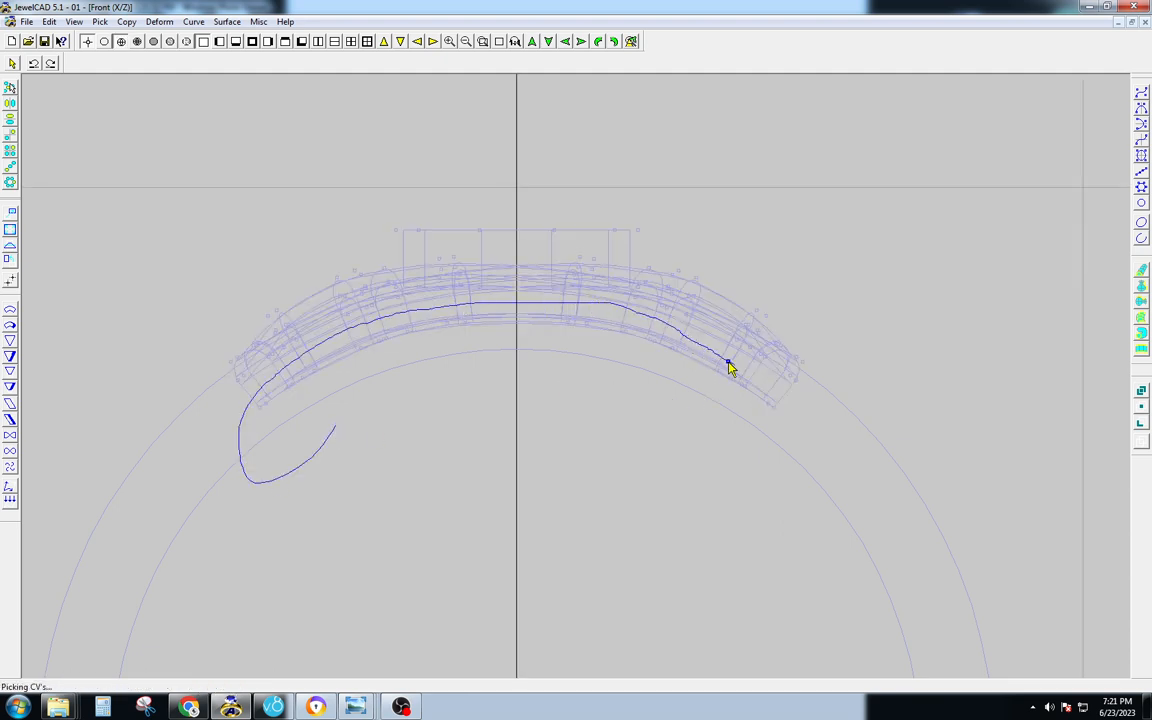
drag(793, 431, 470, 485)
key(F8)
key(m)
right_drag(530, 428, 543, 496)
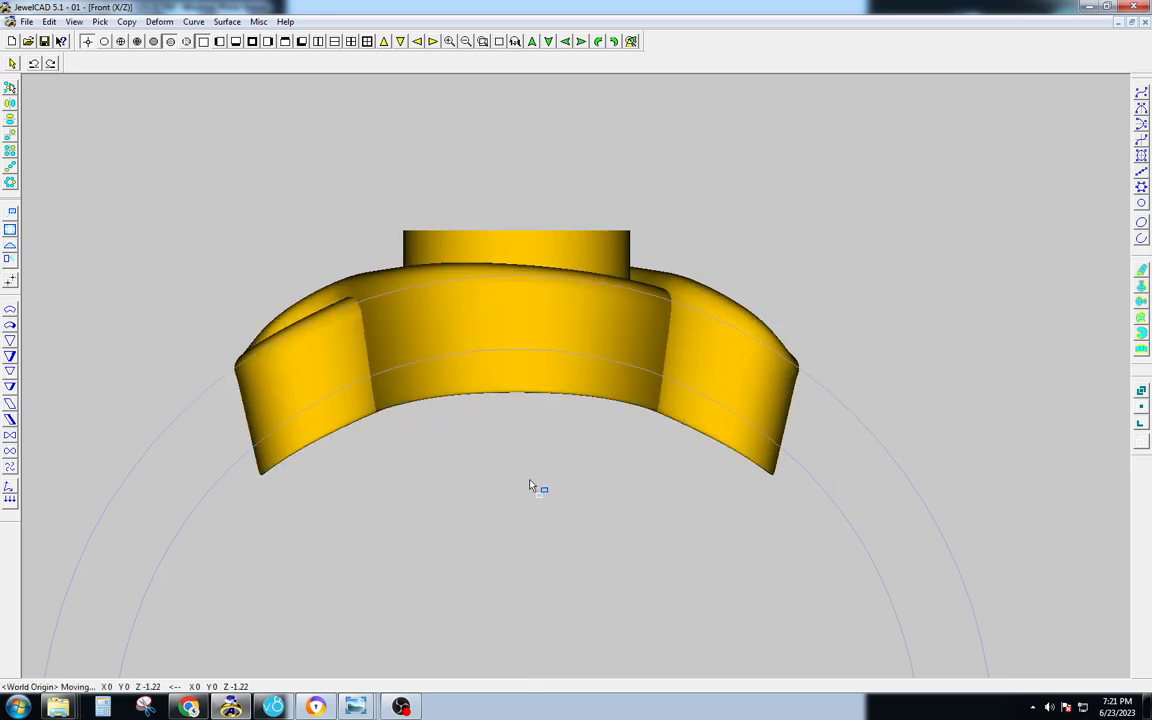
Scale the wires' lower control points slightly inward and raise them about 0.34 along Z.
key(s)
drag(983, 505, 972, 501)
key(F8)
key(m)
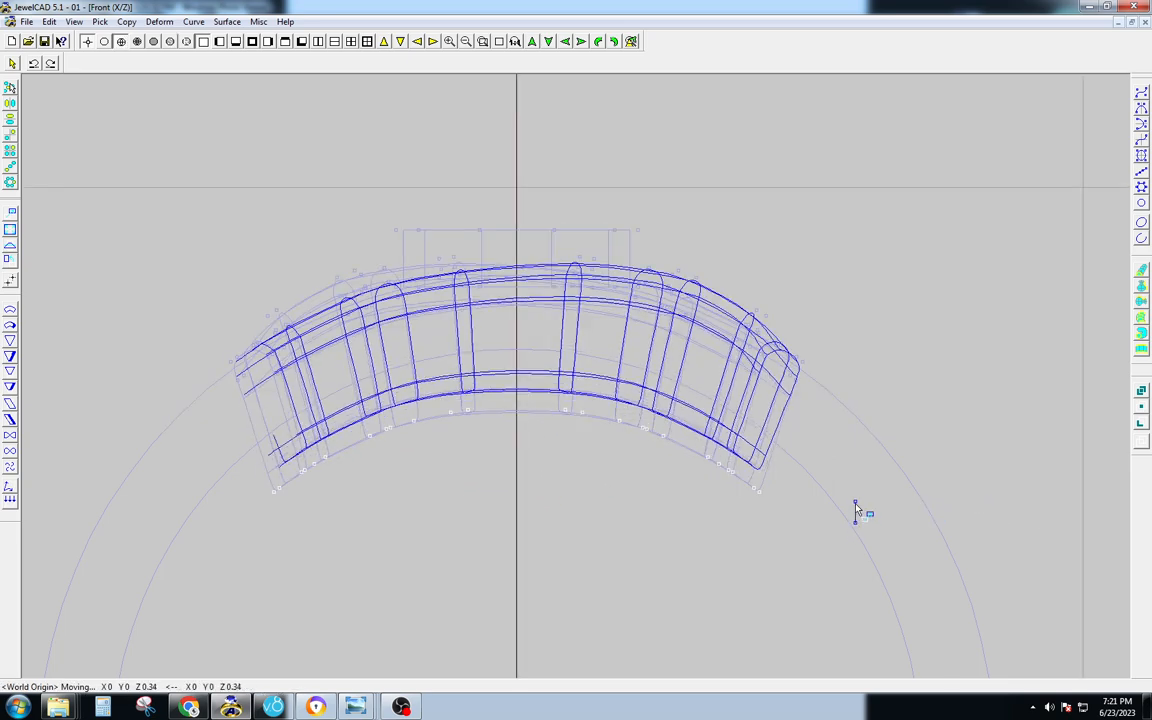
key(c)
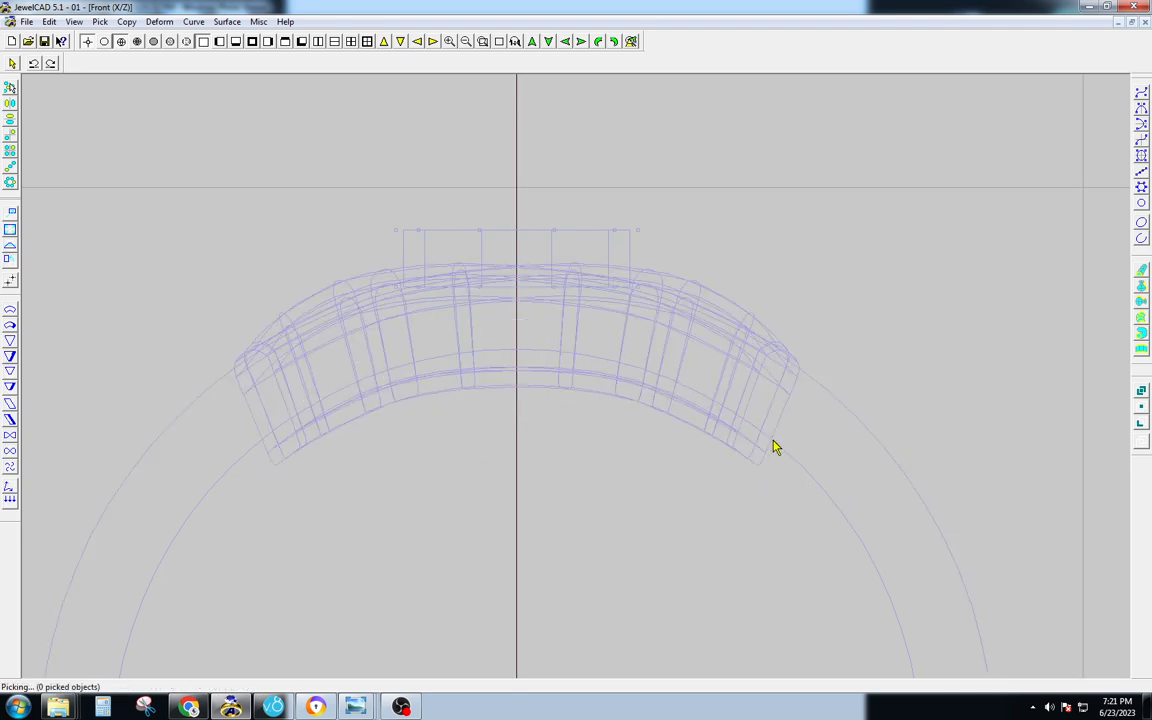
Extrude the inner finger circle along Y into a cylinder and centre it across the ring head in the top view.
key(F1)
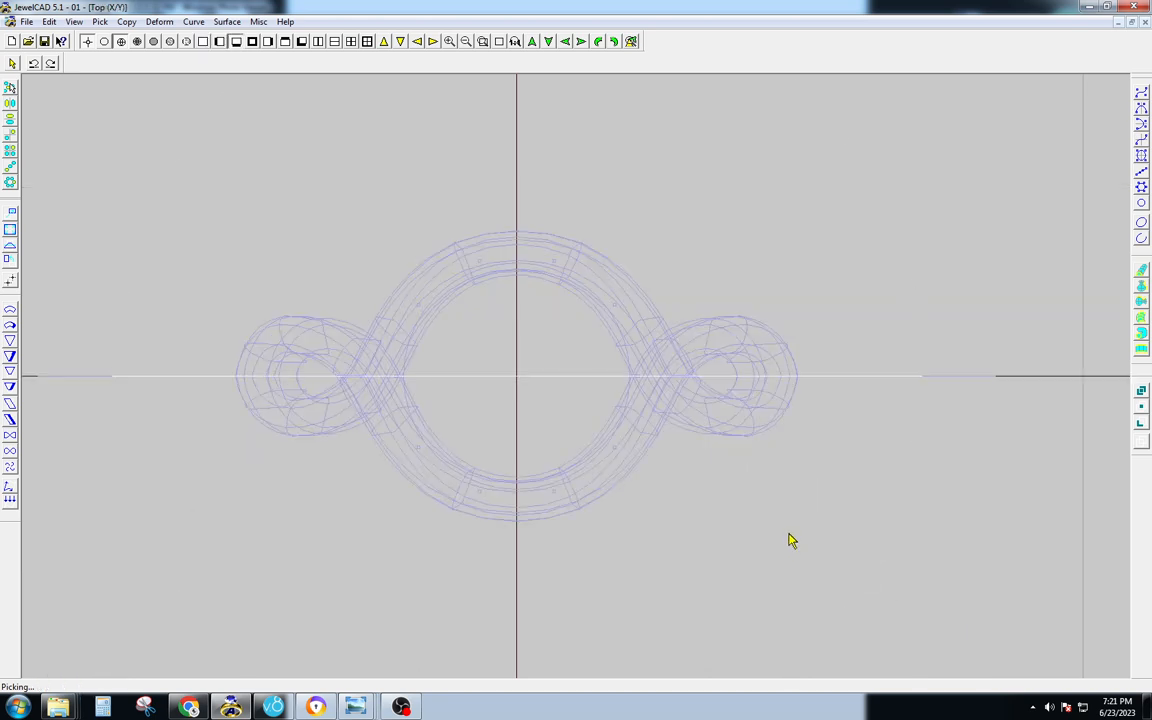
key(F8)
scroll(786, 505, down, 2)
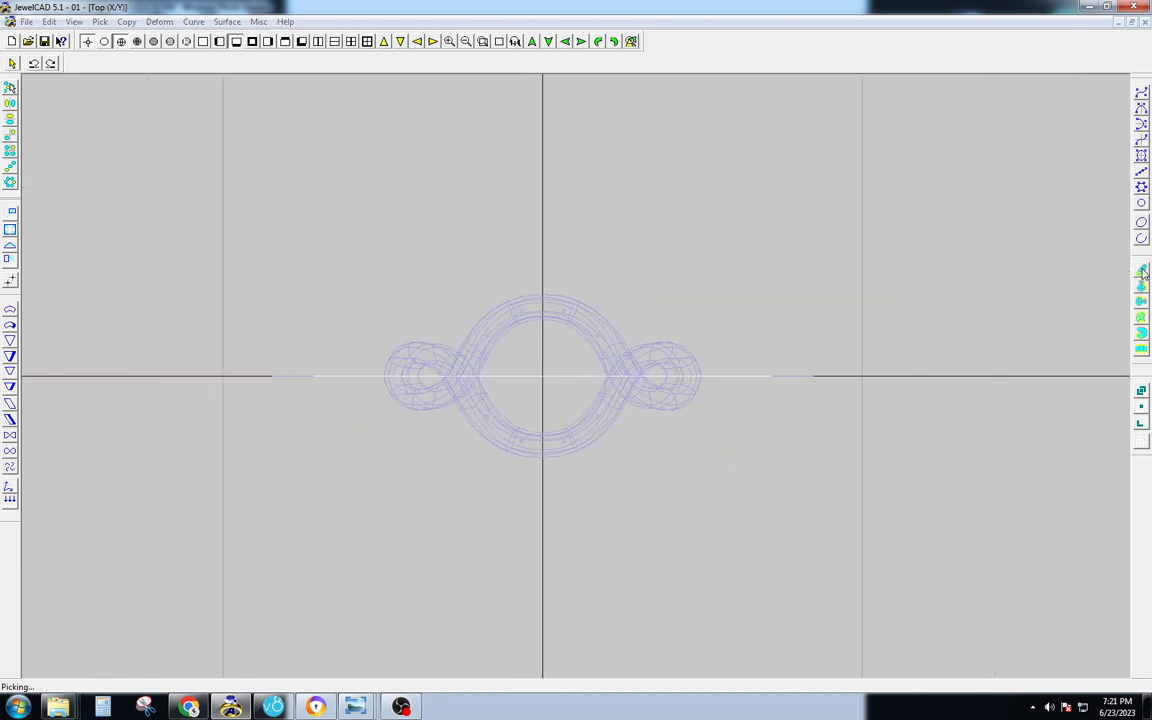
click(1142, 271)
click(347, 117)
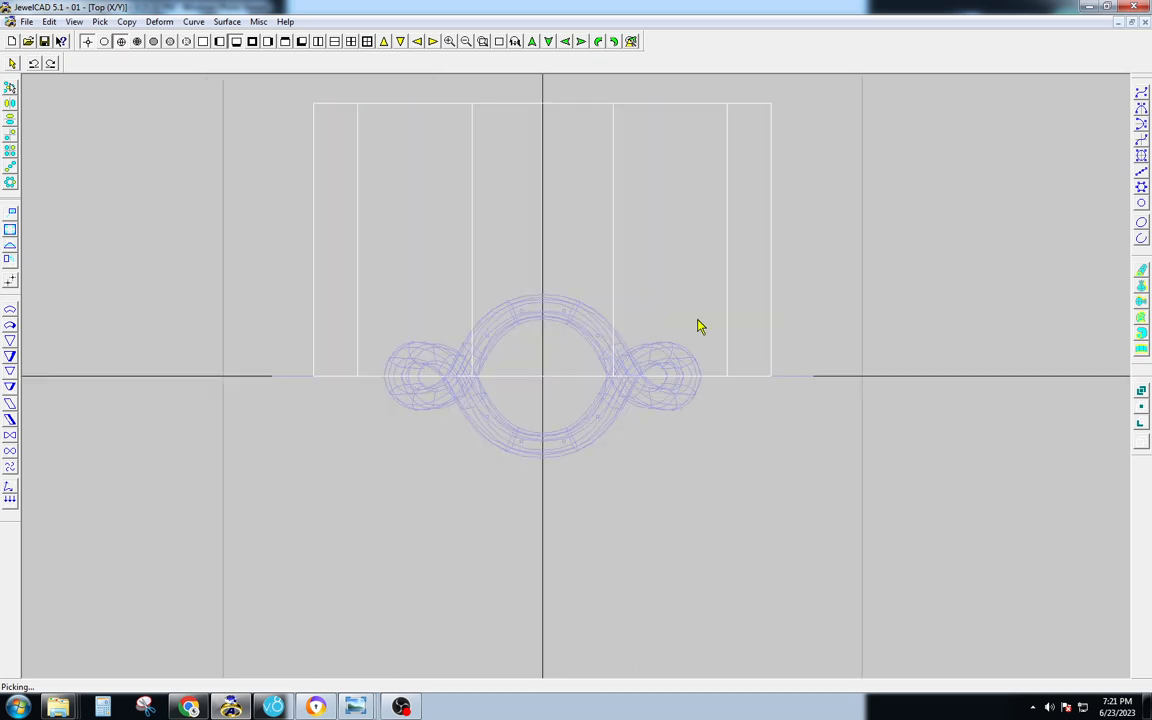
drag(746, 288, 746, 405)
Subtract the finger-size cylinder from the interlaced wires so their underside matches the finger opening.
key(F2)
key(F8)
key(s)
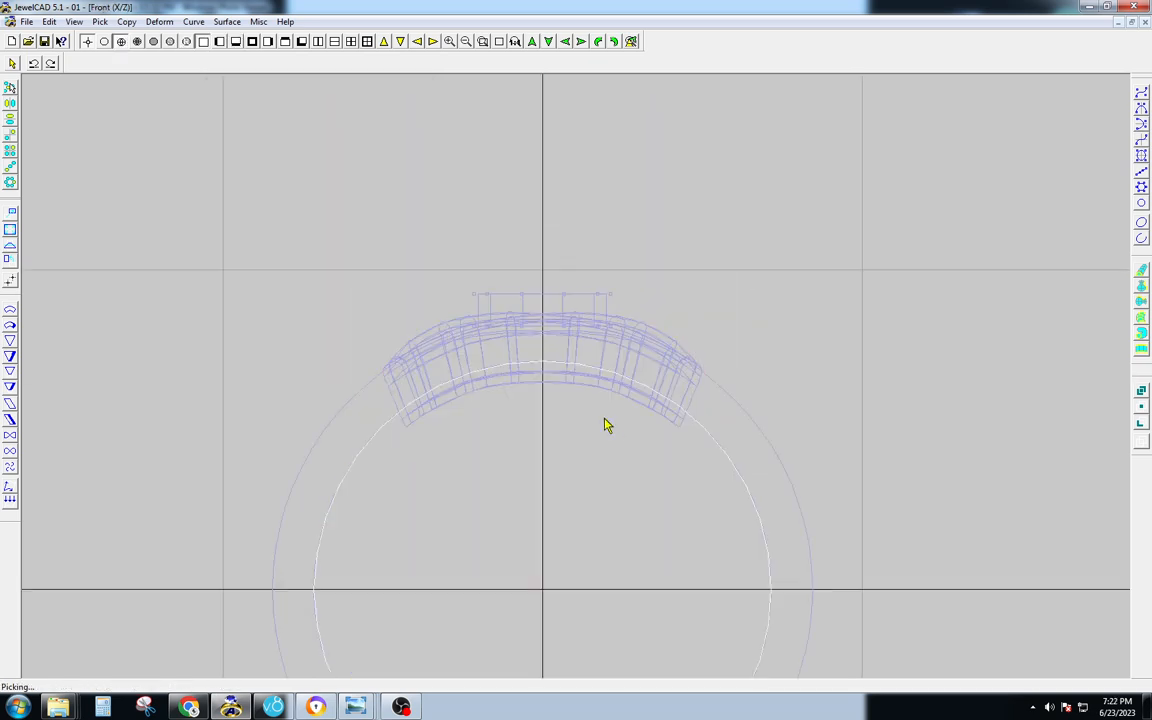
key(F8)
key(a)
click(650, 314)
key(F8)
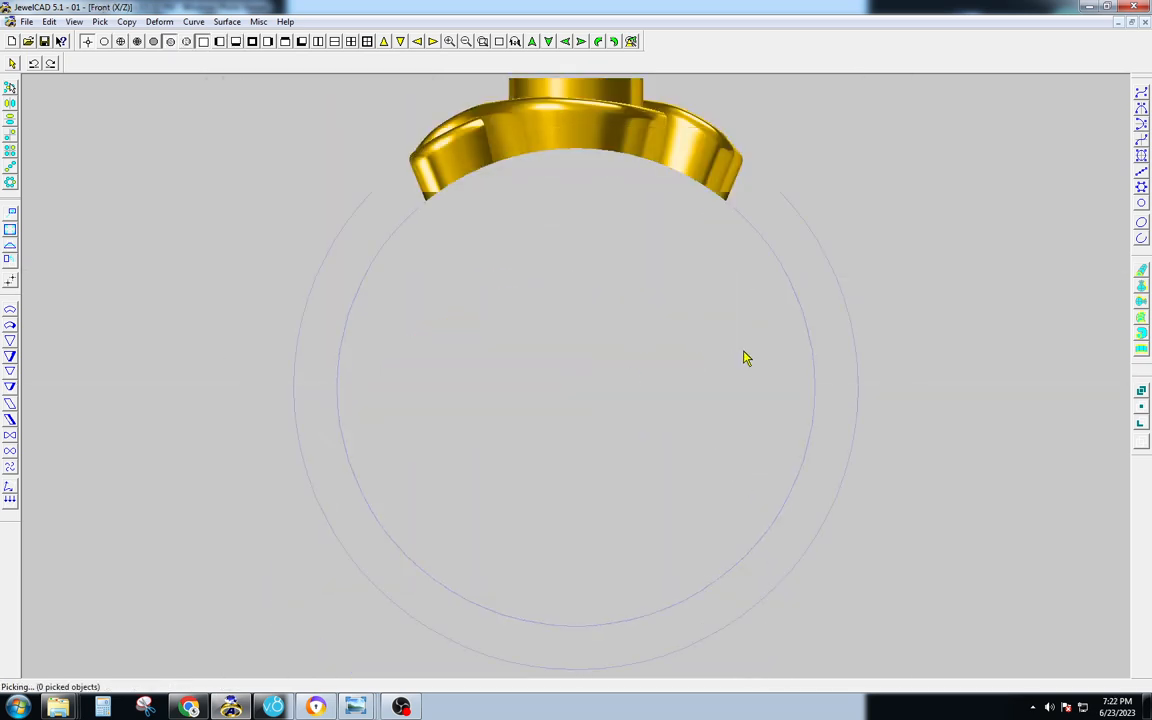
Select the whole ring head and nudge it about 0.01 down along Z against the finger circle.
drag(743, 350, 897, 212)
scroll(599, 351, down, 2)
drag(851, 137, 369, 305)
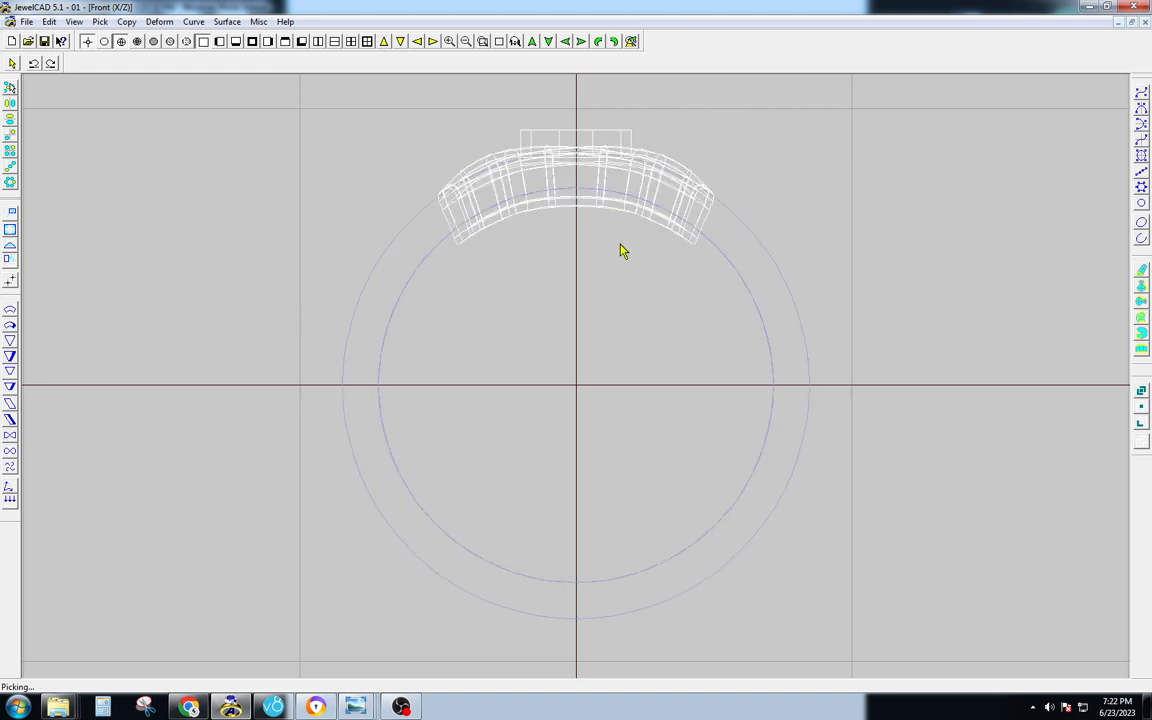
scroll(636, 230, up, 2)
key(F8)
key(space)
drag(687, 426, 687, 427)
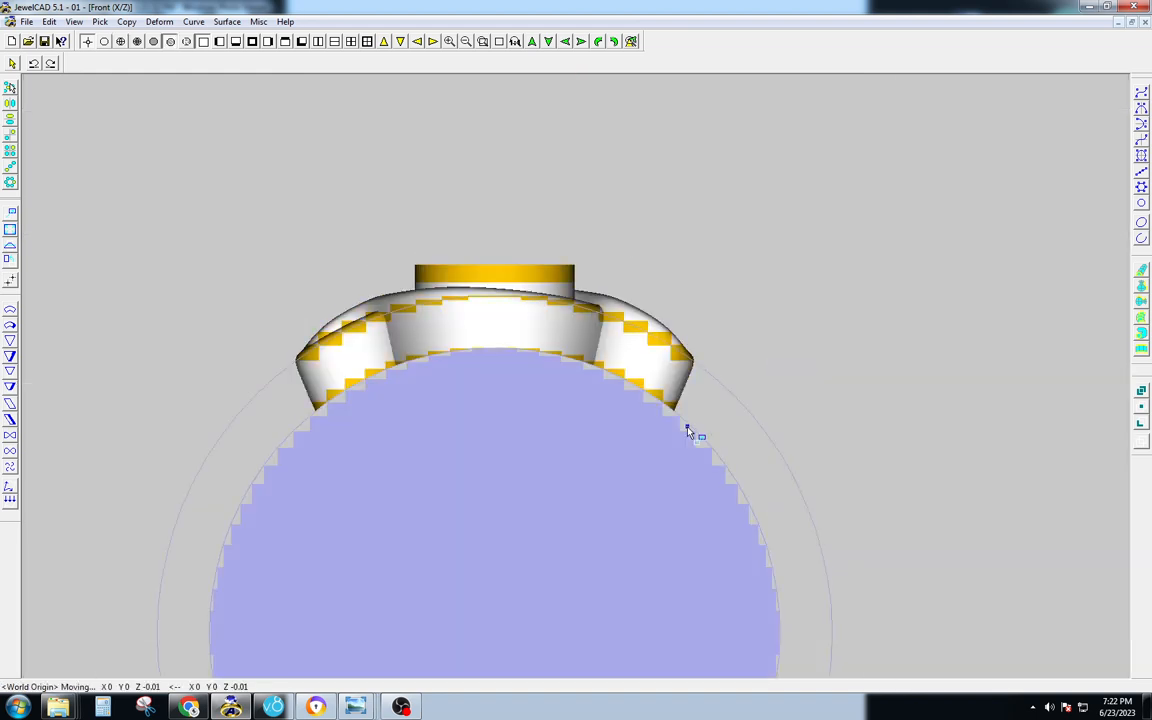
key(space)
Draw a free curve along the positive-X half of the inner finger circle, from the head's end down to the bottom centre.
scroll(674, 432, down, 2)
key(F8)
click(678, 440)
key(F8)
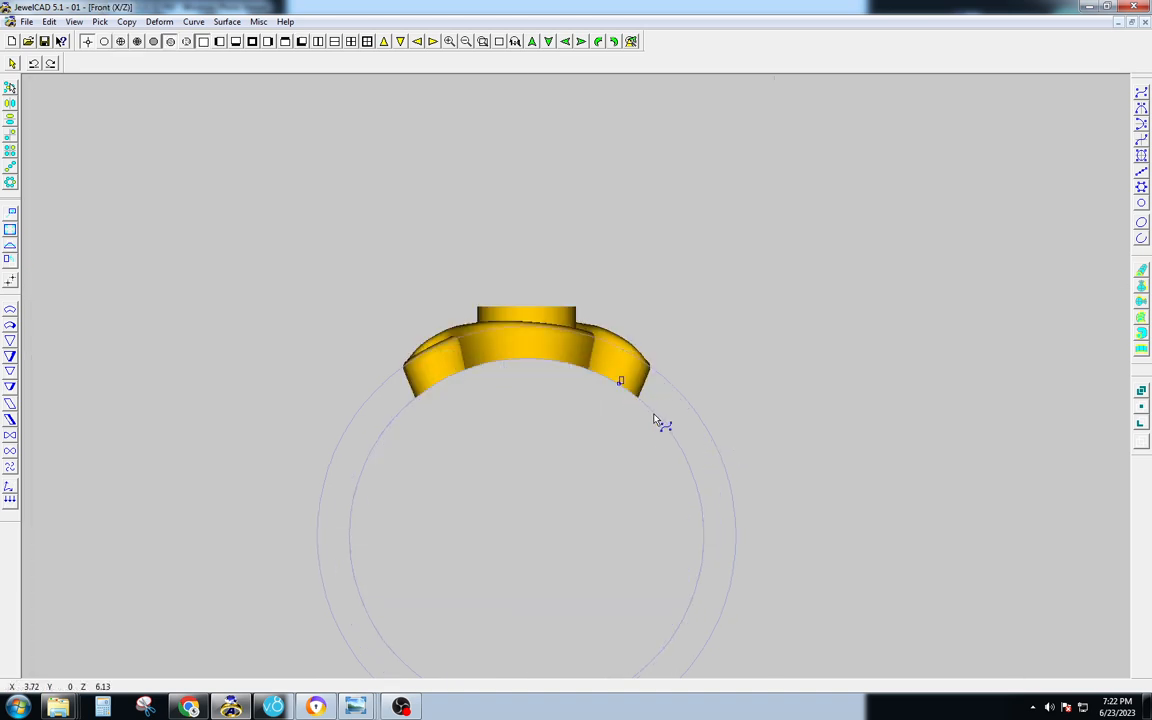
click(704, 518)
scroll(704, 518, down, 2)
scroll(639, 518, up, 5)
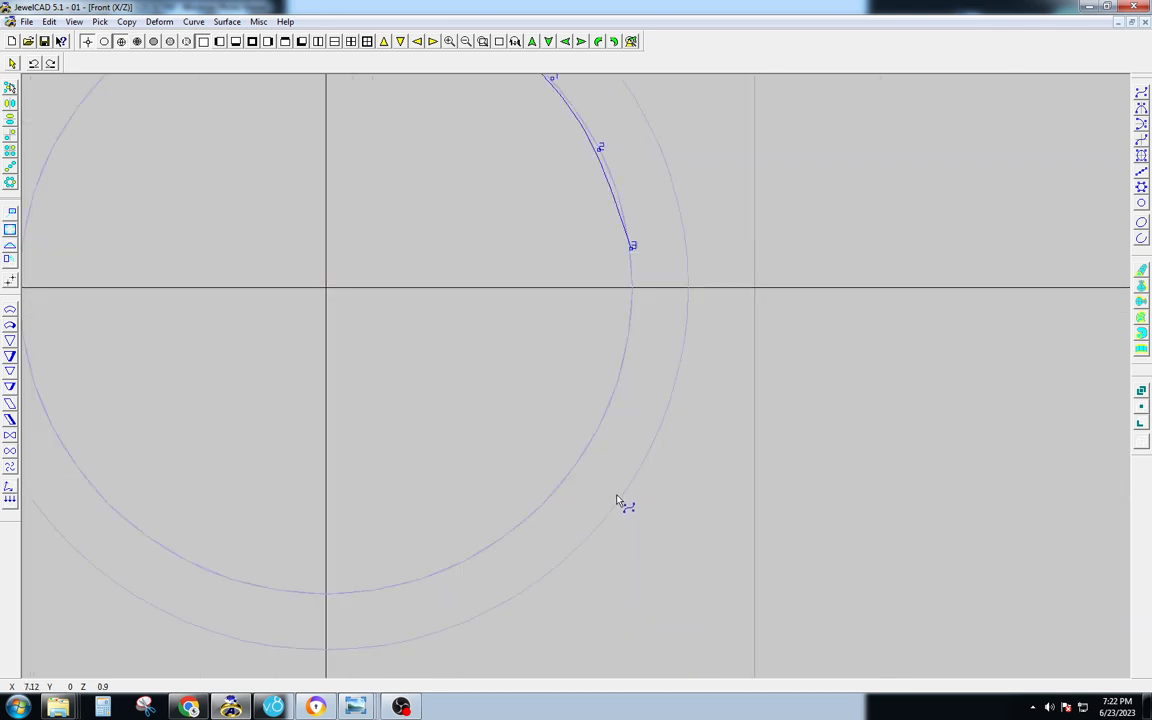
click(549, 497)
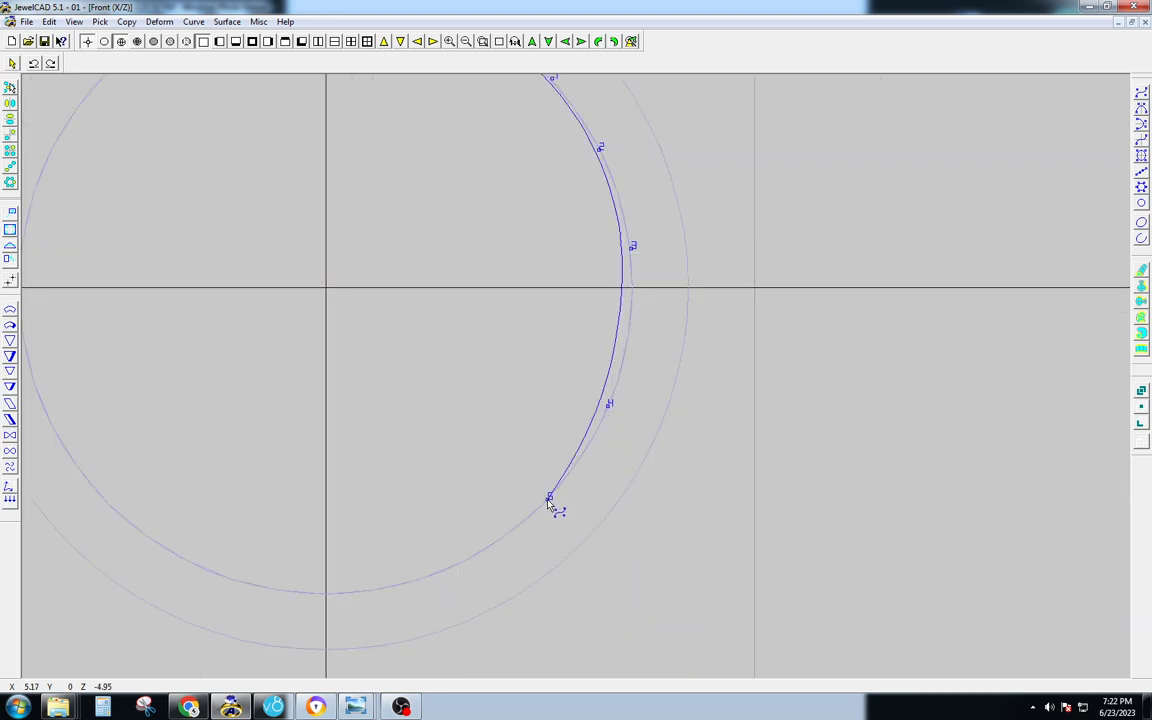
scroll(484, 553, down, 2)
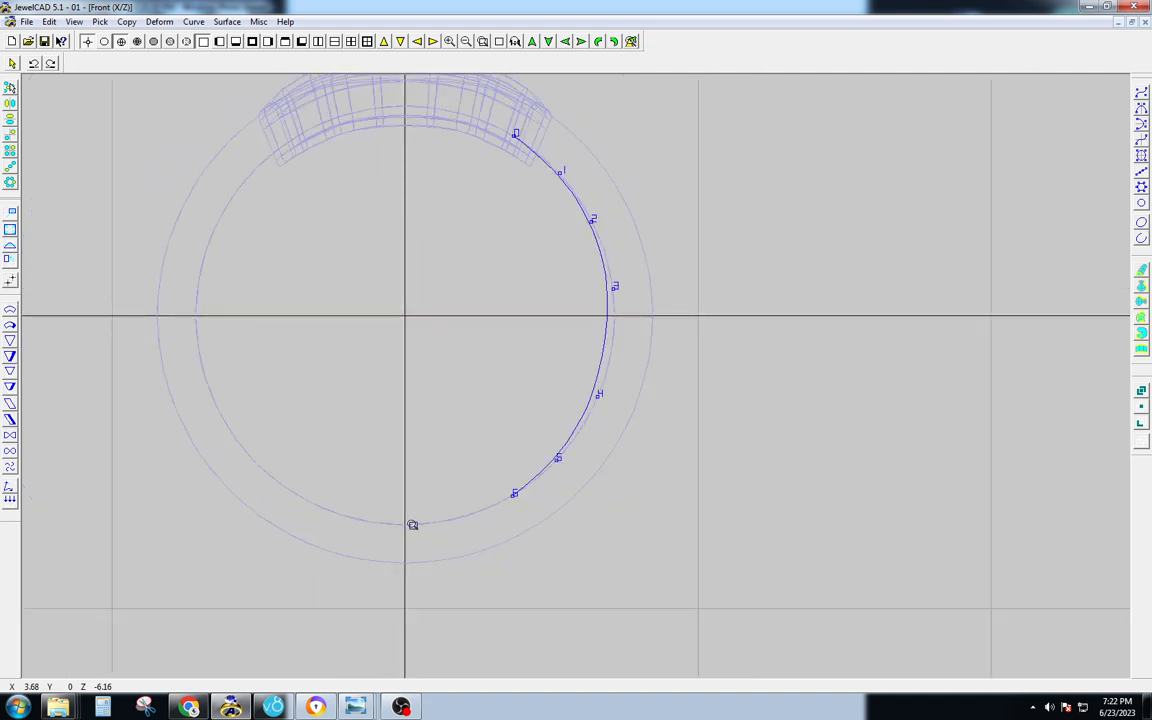
scroll(412, 524, up, 3)
click(698, 378)
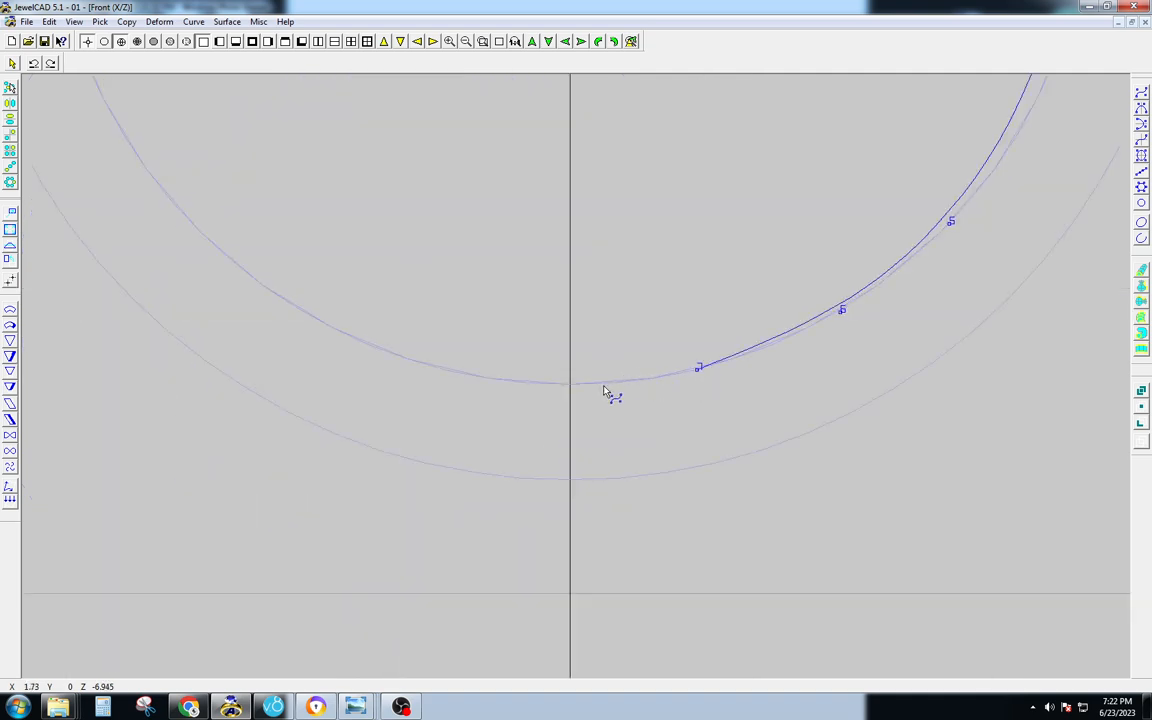
click(604, 390)
Adjust the curve's lower control points so the curve lies on the bottom part of the finger circle.
drag(698, 372, 725, 370)
scroll(729, 370, down, 2)
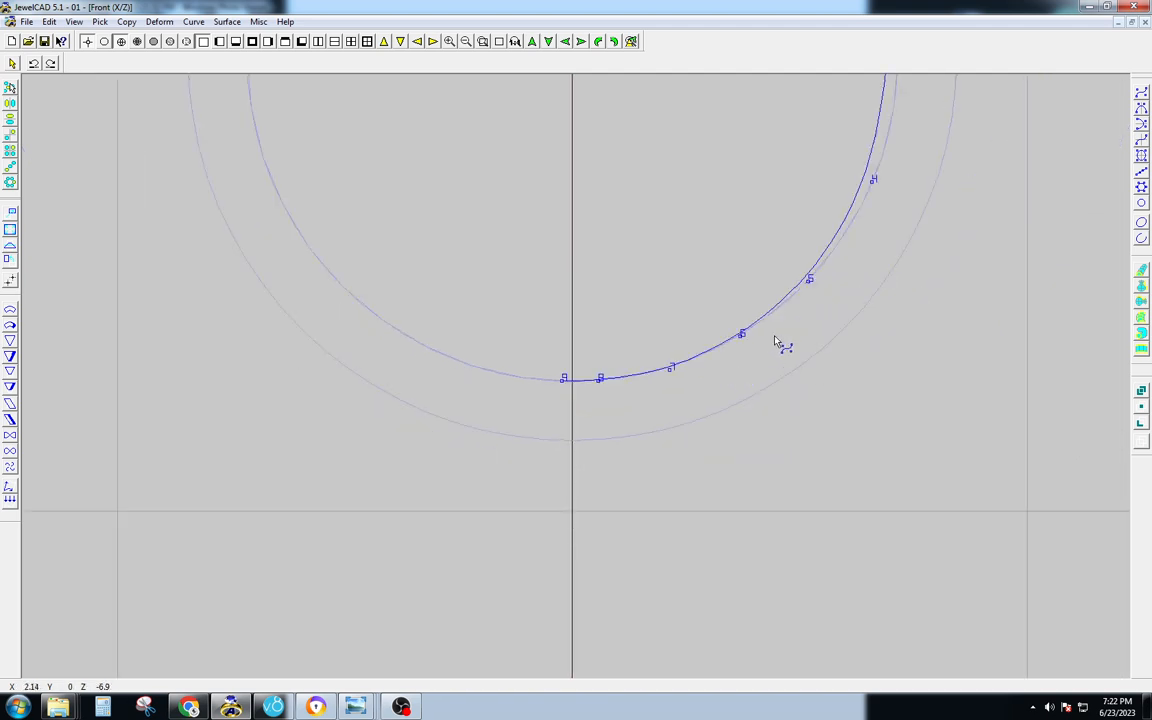
scroll(779, 342, up, 5)
drag(462, 498, 470, 496)
drag(643, 348, 676, 334)
scroll(648, 363, down, 2)
scroll(648, 364, up, 2)
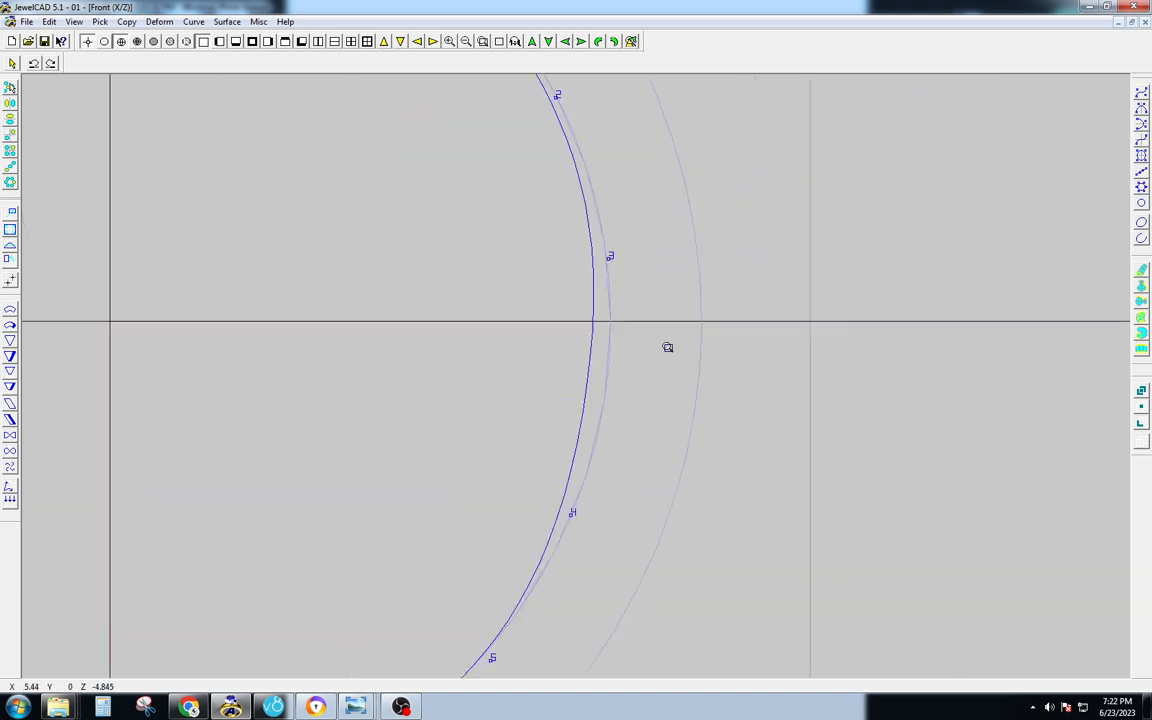
right_click(576, 521)
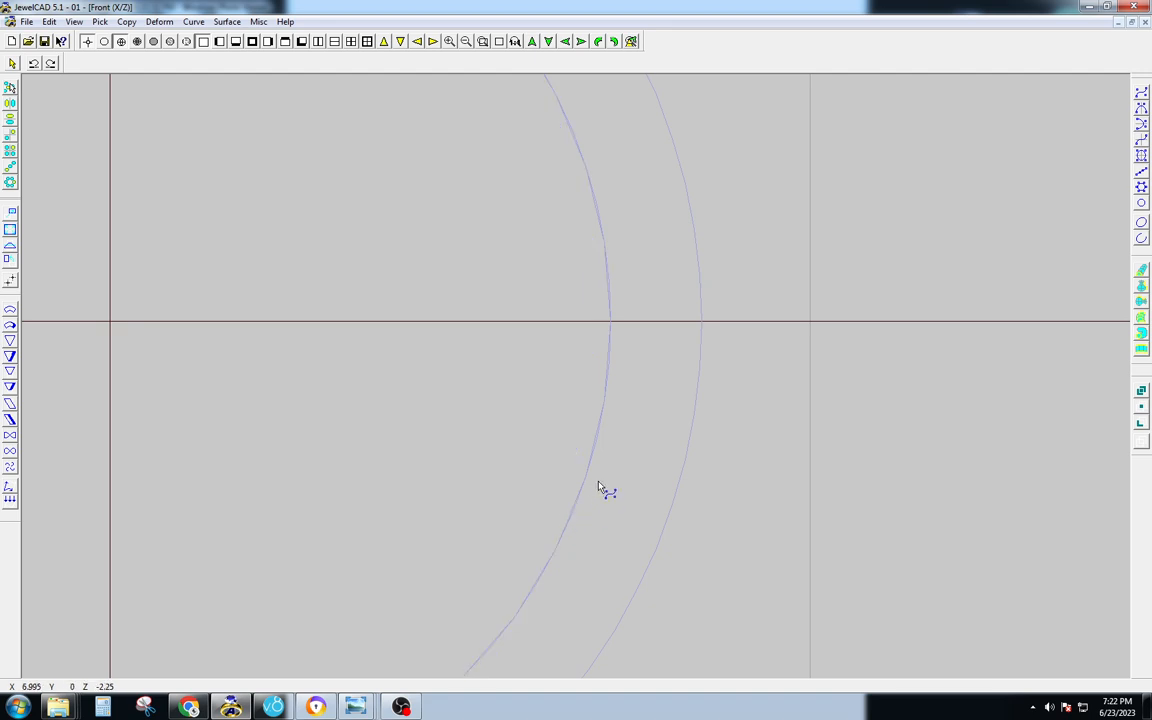
Reposition the curve's side and upper control points, including points 1 and 3, to match the finger circle up to the head.
click(598, 486)
scroll(607, 480, down, 2)
scroll(600, 470, up, 3)
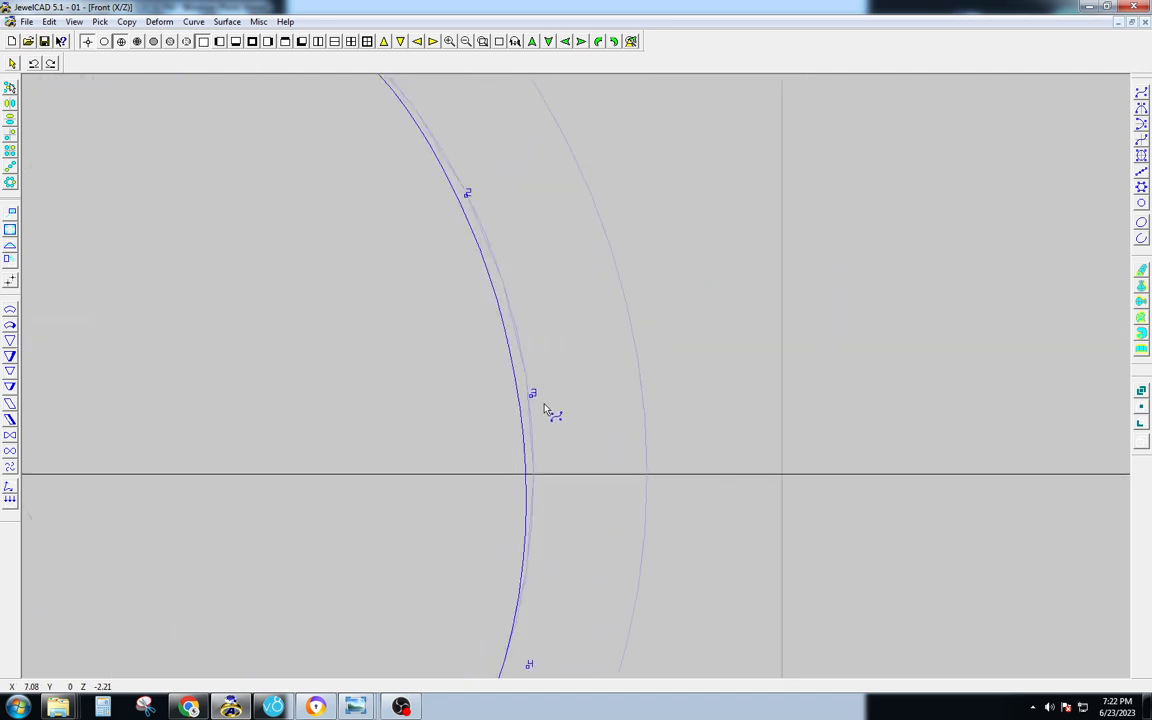
drag(545, 408, 543, 377)
scroll(547, 379, down, 4)
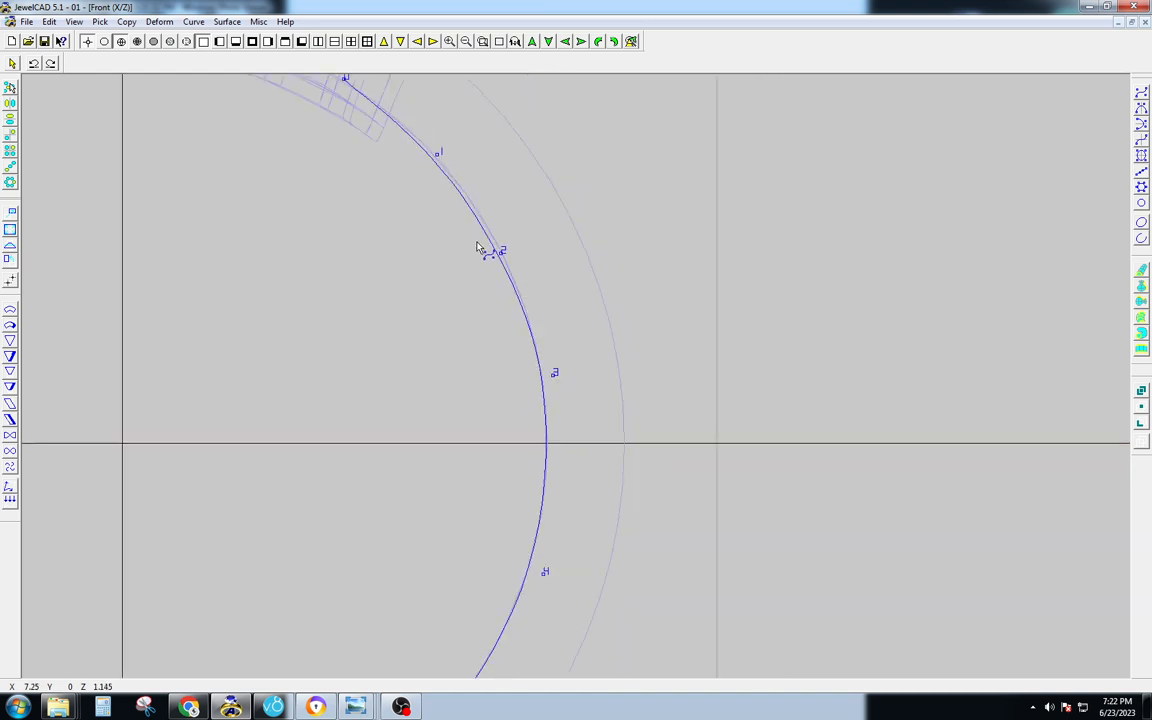
middle_drag(478, 244, 521, 398)
scroll(521, 398, up, 7)
drag(605, 448, 608, 401)
scroll(614, 421, down, 2)
scroll(531, 455, up, 3)
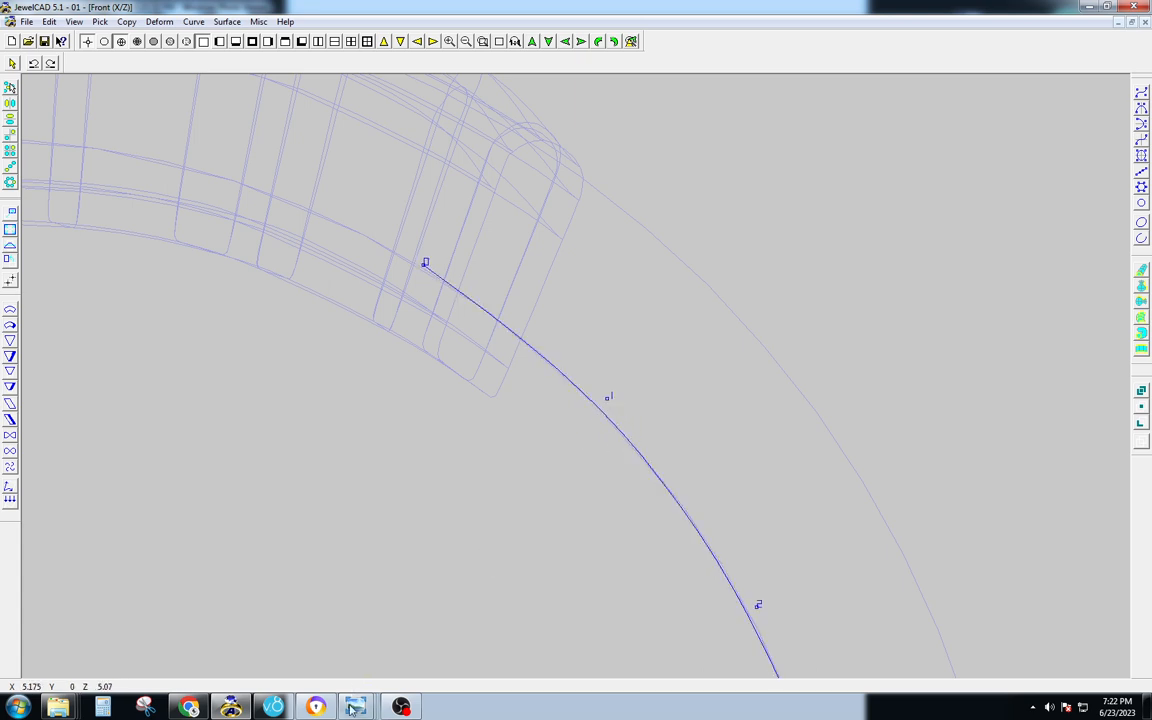
Check the reference photo and extend the head end of the shank curve with a sideways point at about X 3.49, Y 0.795, Z 6.13.
mouse_move(352, 708)
click(466, 618)
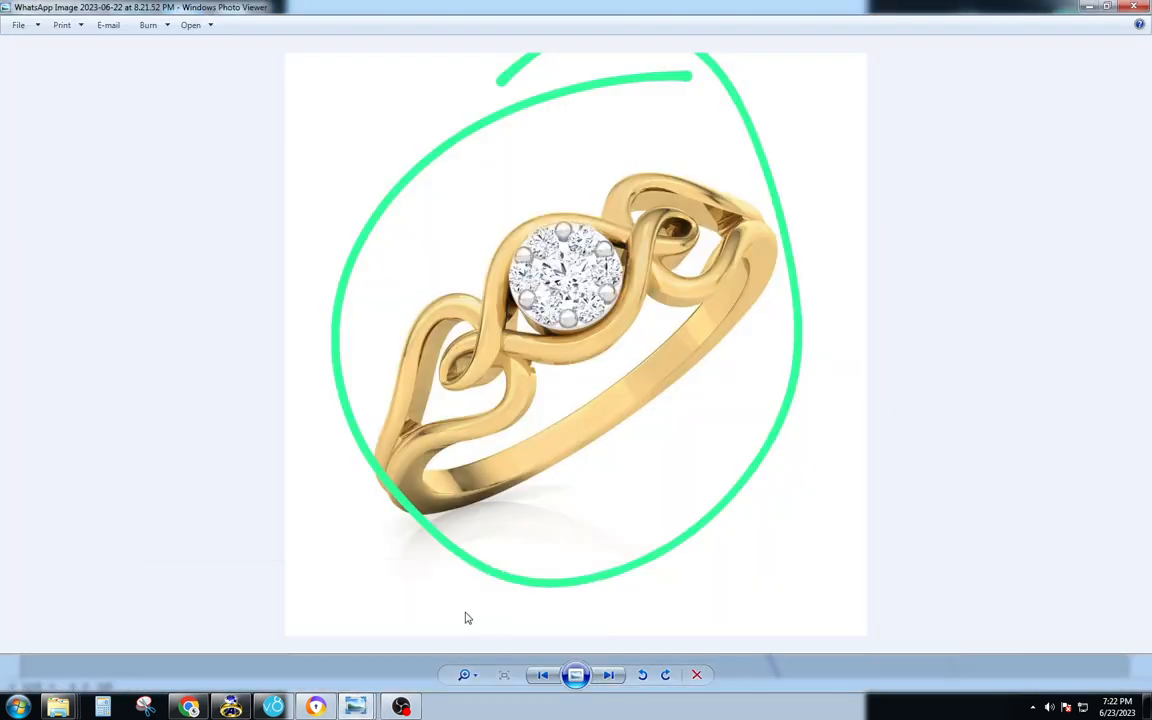
click(1088, 9)
scroll(540, 321, down, 3)
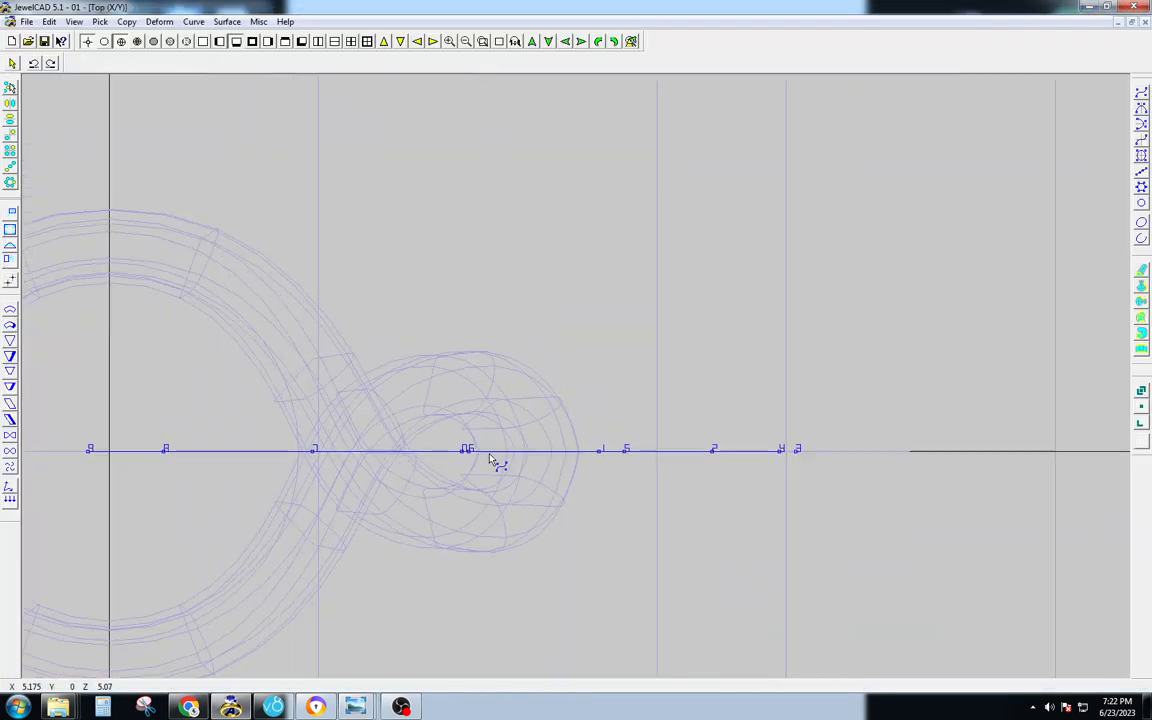
right_drag(490, 458, 450, 388)
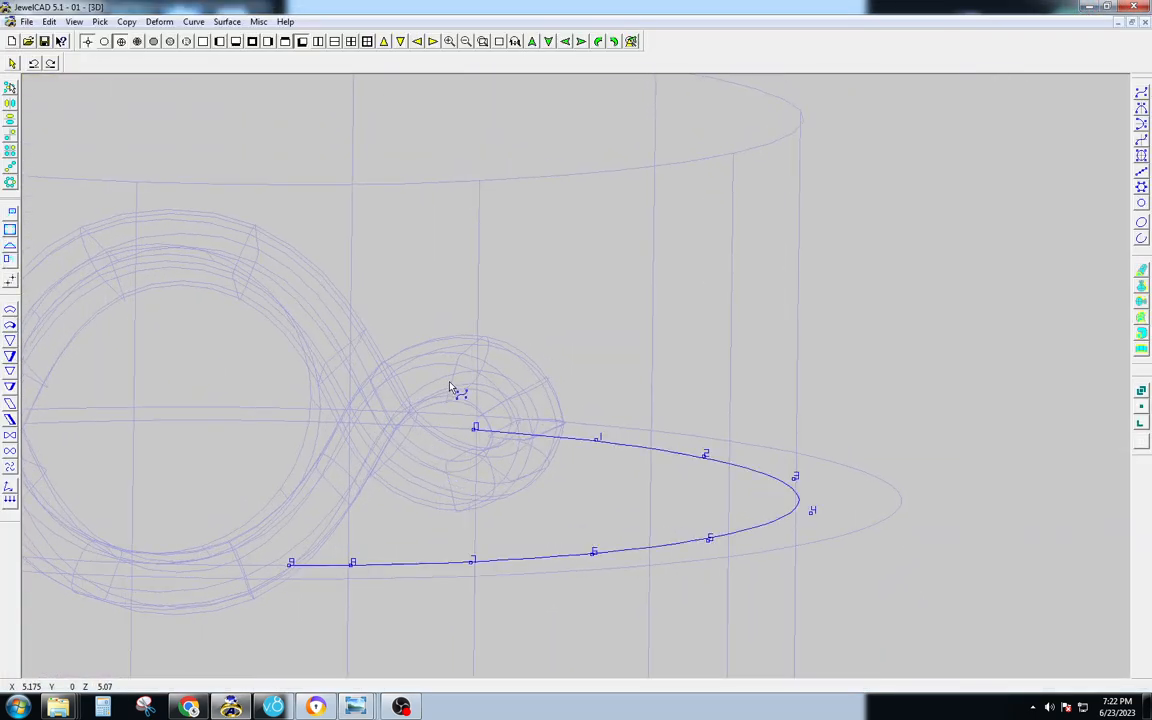
drag(457, 377, 457, 371)
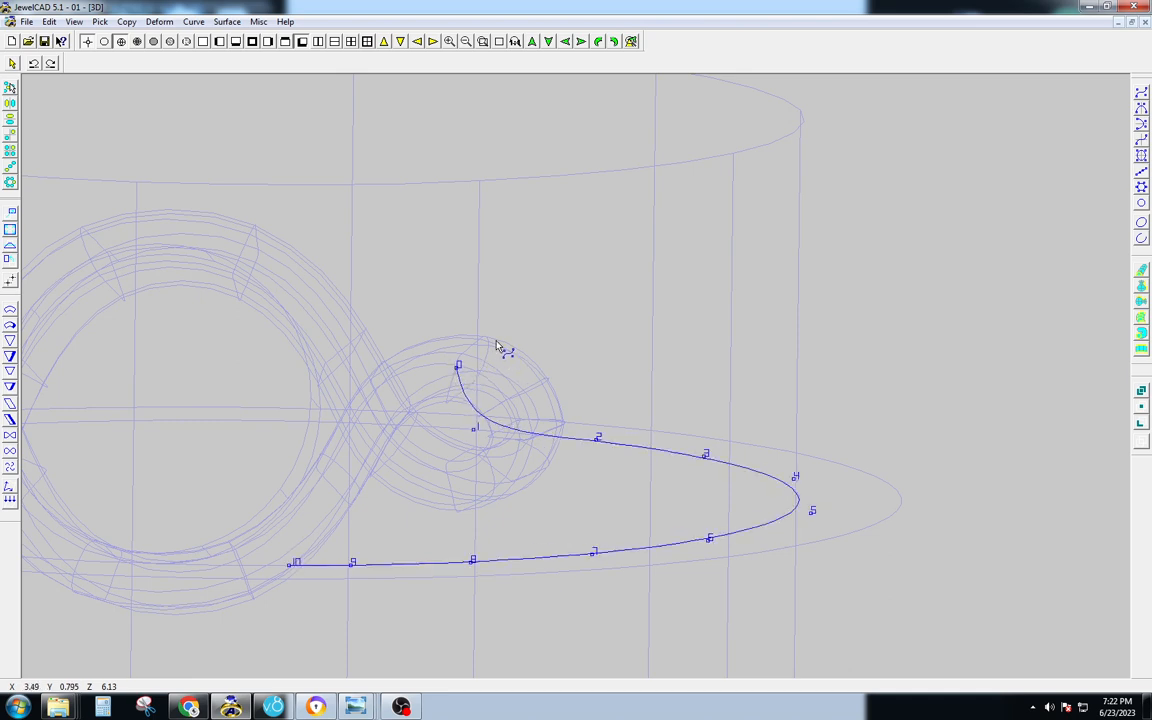
key(space)
key(Home)
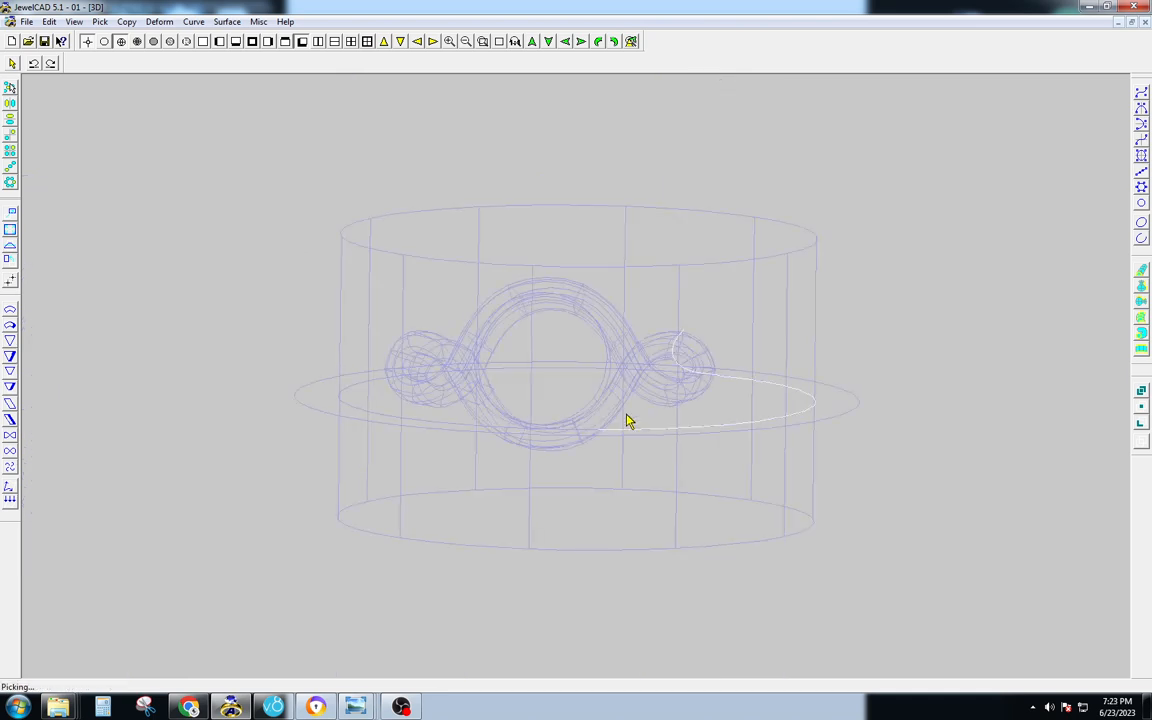
Reposition the curve's new end control points in the front view so the extension follows the finger circle, shifting the end about -0.049 in X and -0.15 in Z.
key(F2)
scroll(780, 267, up, 3)
scroll(419, 267, up, 3)
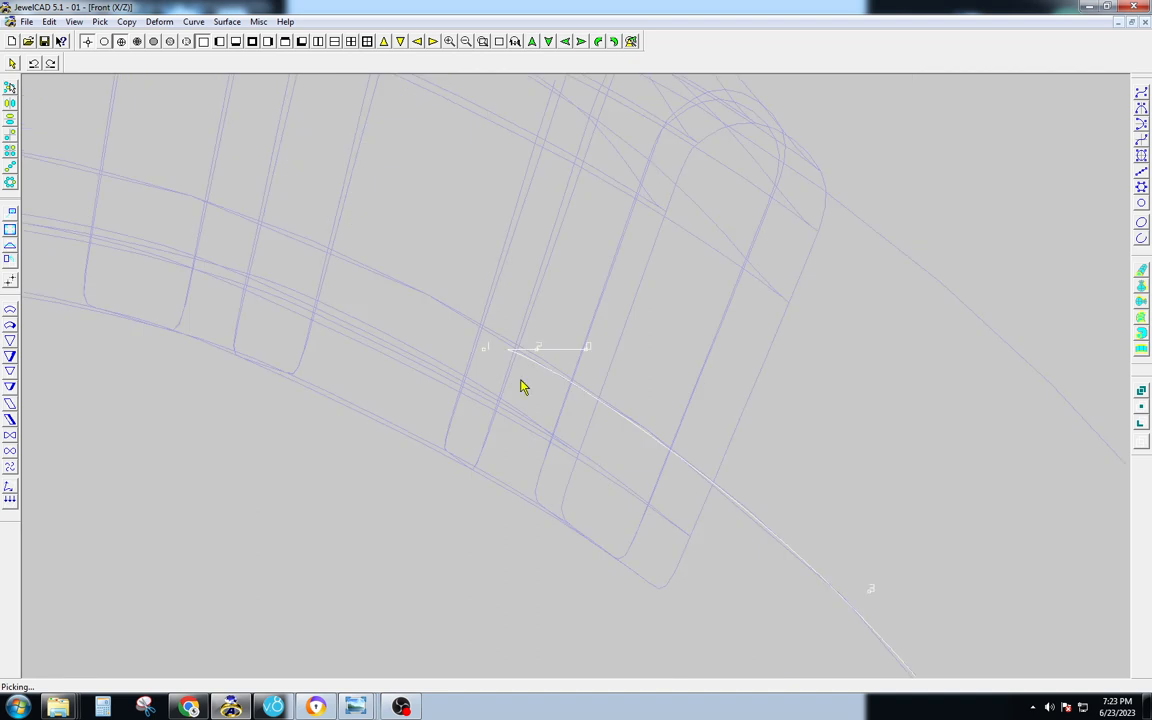
key(space)
scroll(614, 362, up, 2)
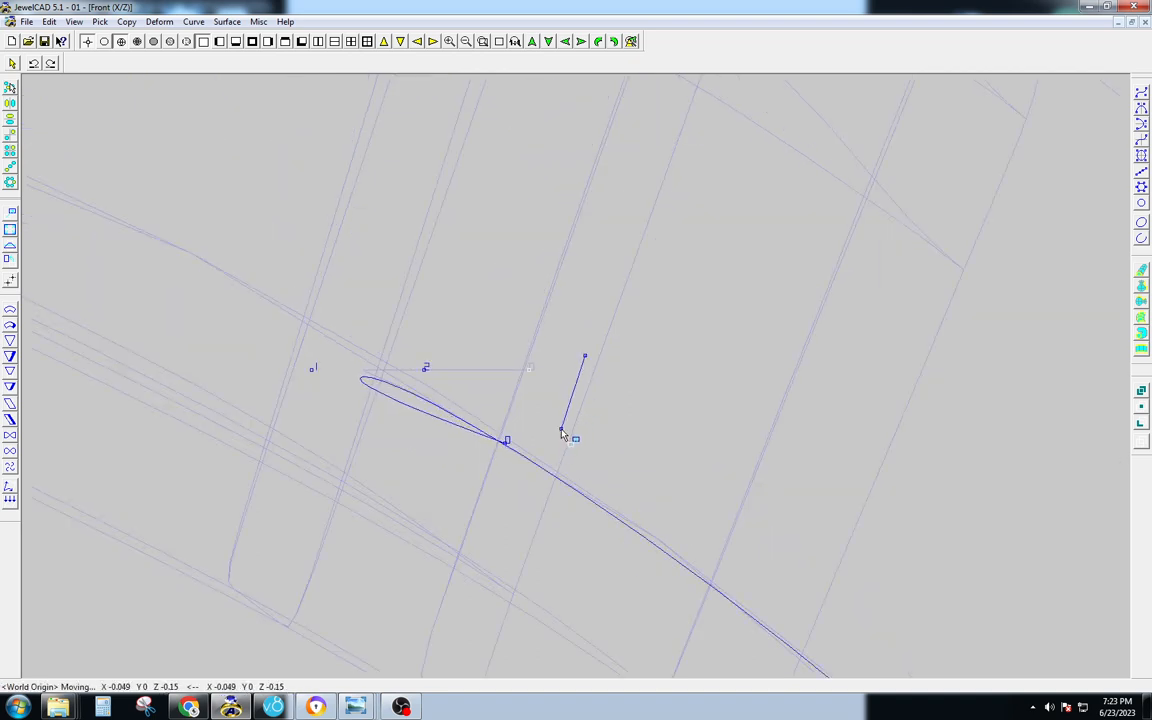
drag(561, 429, 561, 429)
key(space)
drag(346, 350, 255, 511)
drag(307, 492, 335, 460)
key(space)
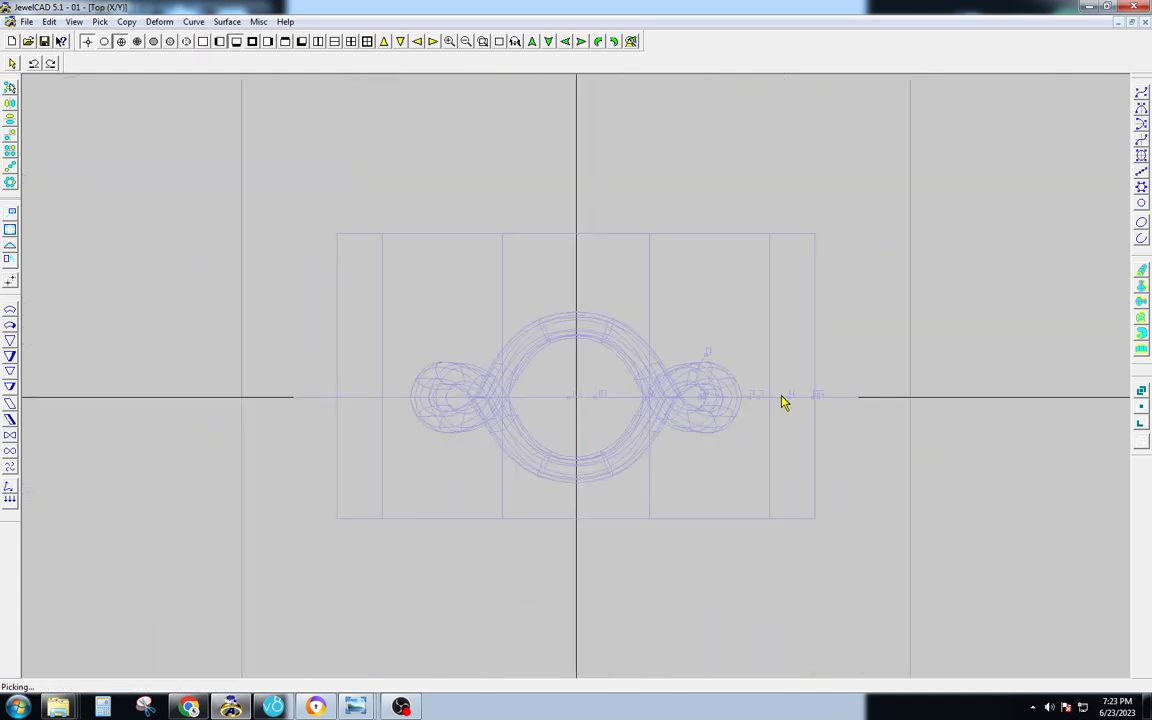
Try offsetting the shank curve by 0.7 on both sides.
key(F2)
key(o)
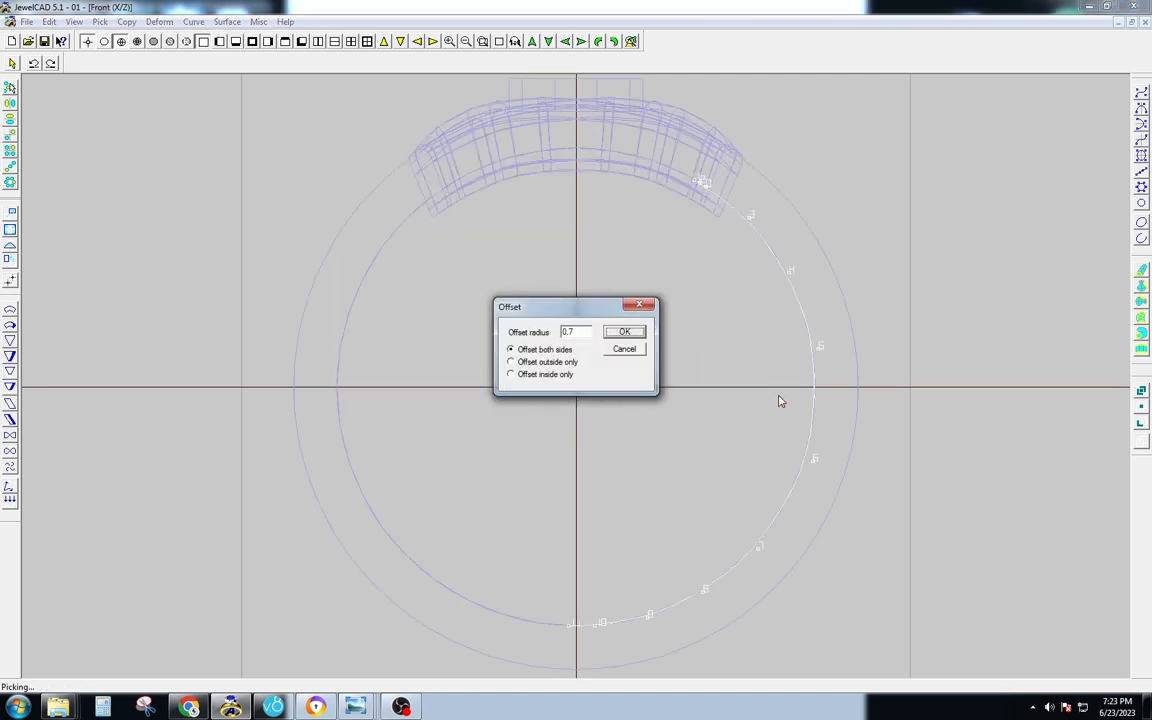
key(Return)
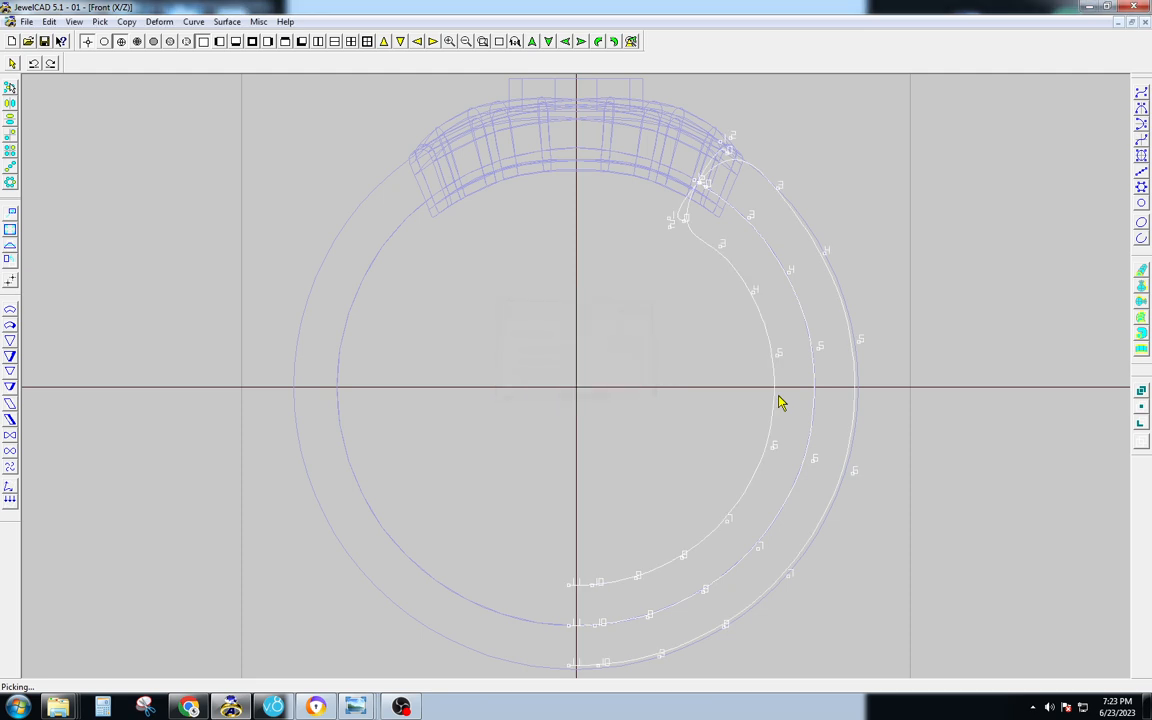
key(ctrl+z)
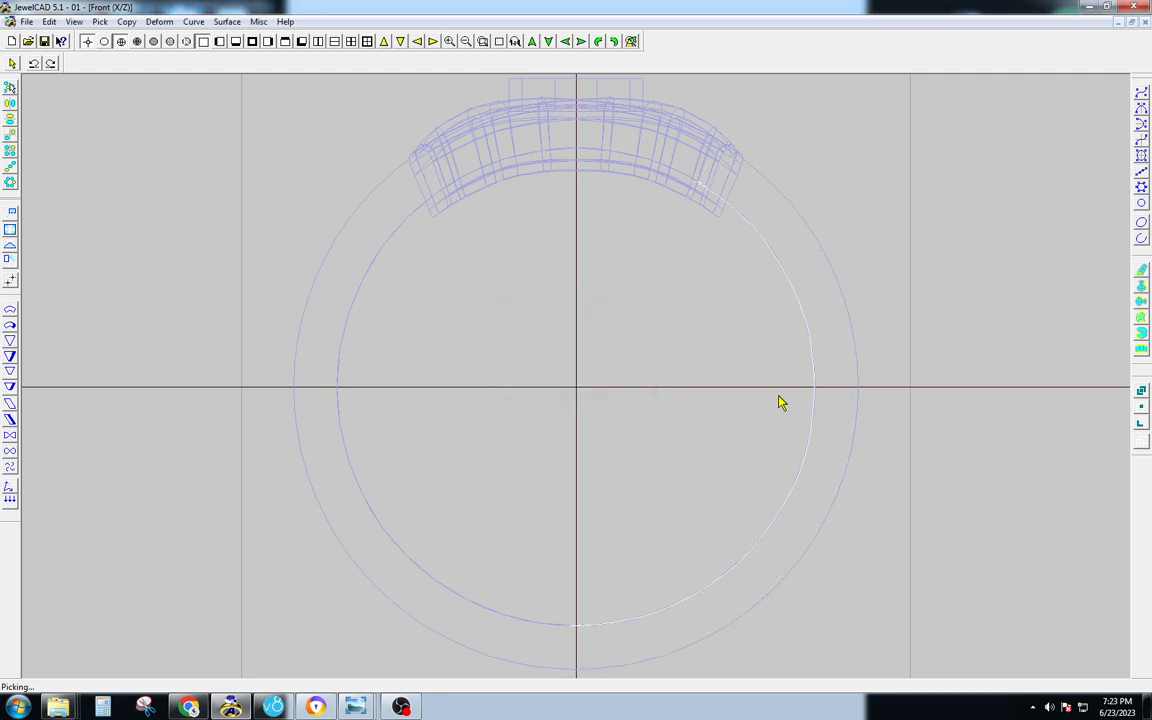
key(ctrl+z)
key(ctrl+y)
Scale a copy of the shank curve uniformly from the world origin out to the outer guide circle.
scroll(826, 380, up, 1)
key(s)
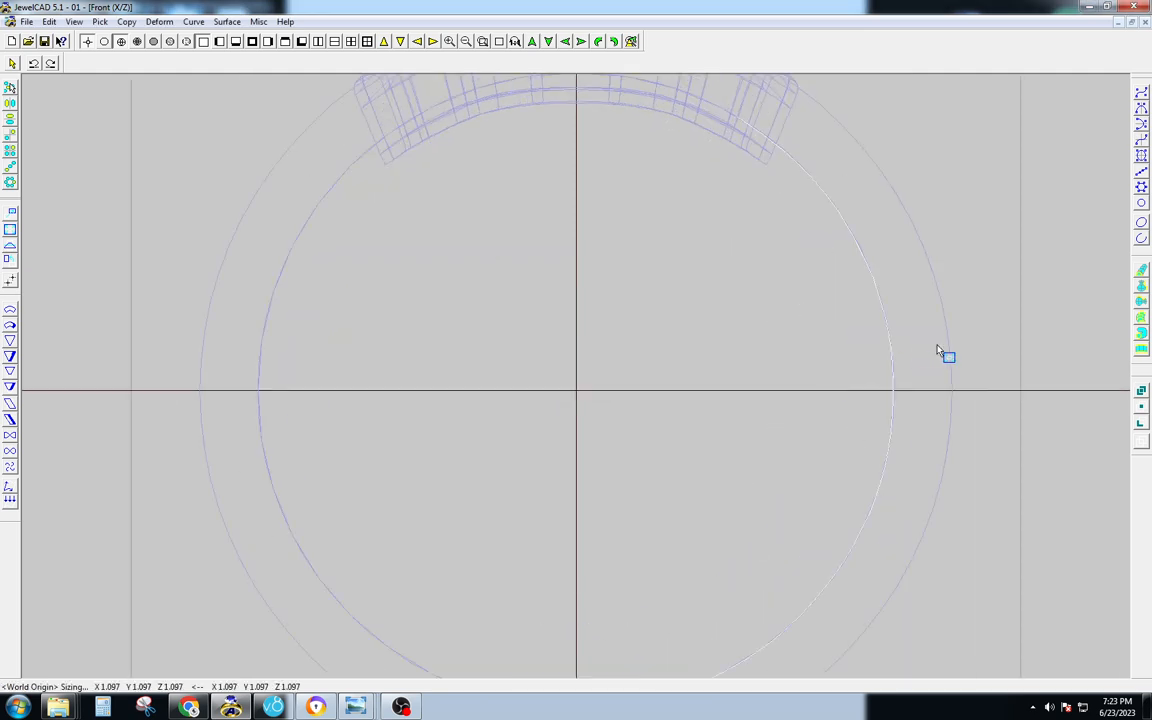
drag(905, 346, 970, 358)
scroll(936, 370, down, 2)
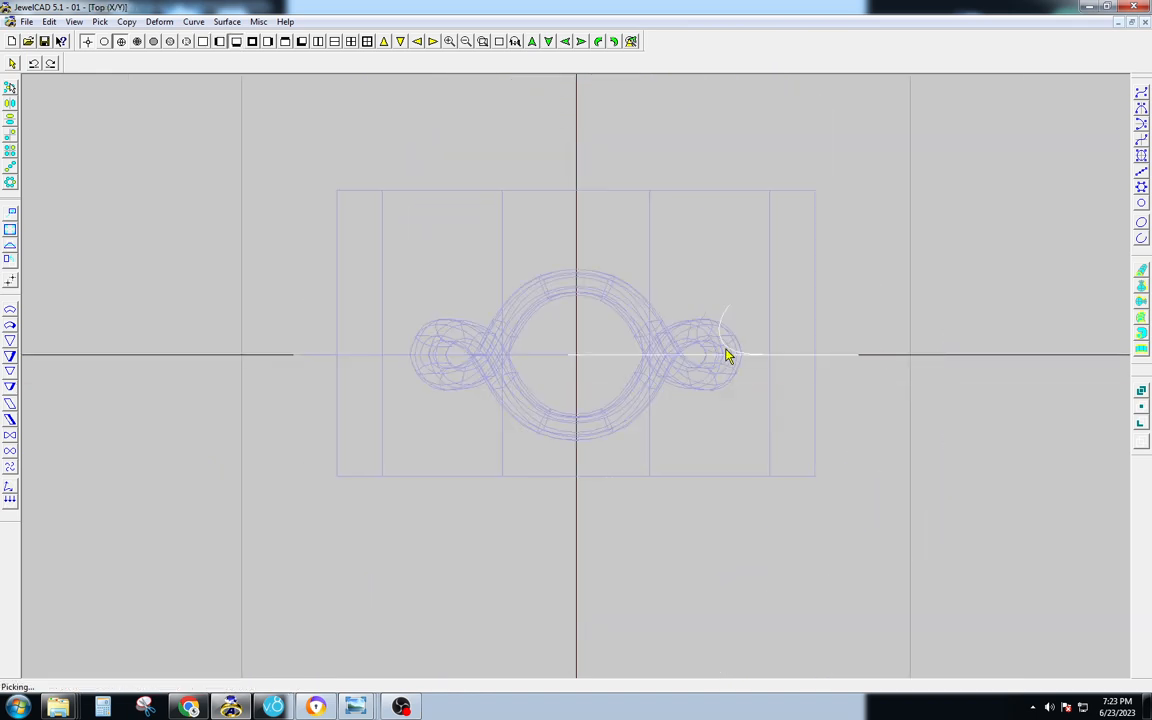
key(F2)
scroll(785, 287, up, 1)
key(F3)
scroll(576, 390, down, 1)
key(F2)
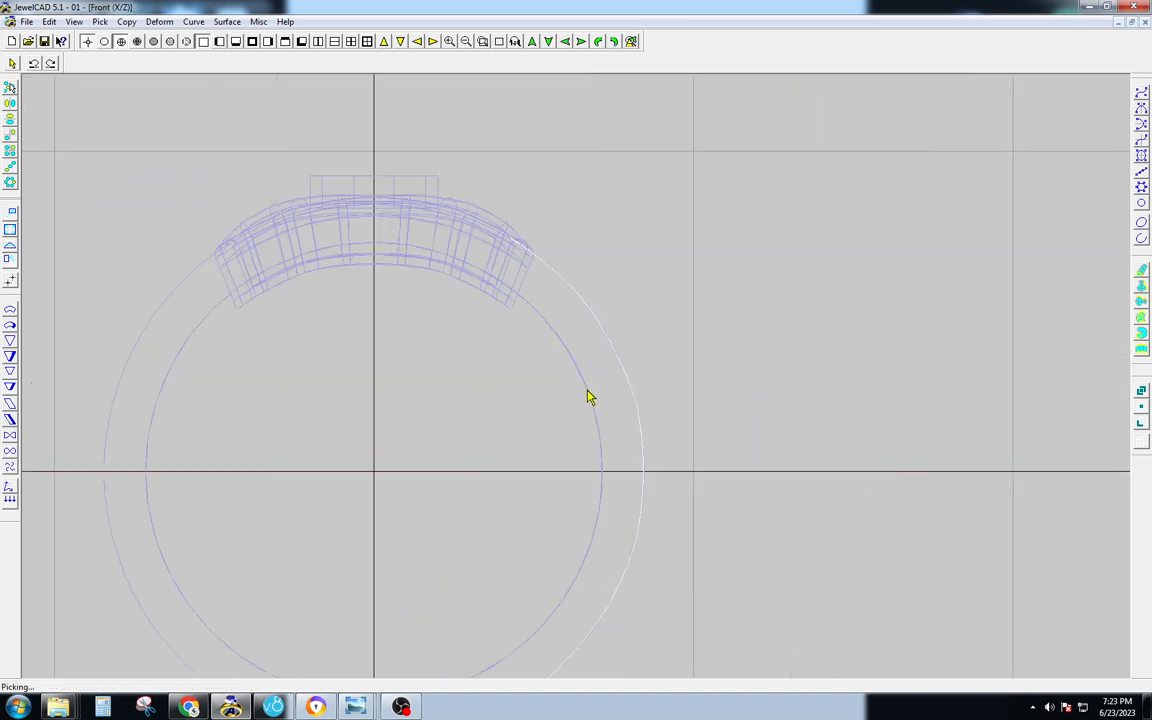
Remove the guide circles, keeping the two half curves, and bring in the D-shaped section profile at the origin.
scroll(540, 365, up, 1)
scroll(535, 513, down, 1)
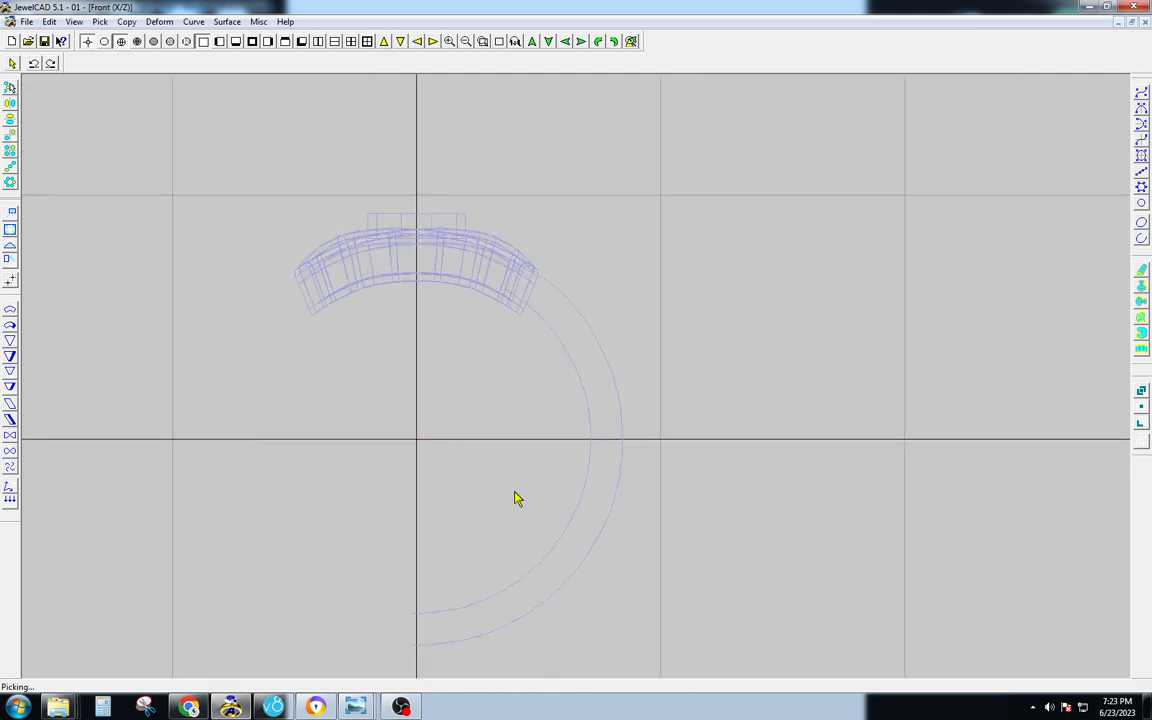
key(F1)
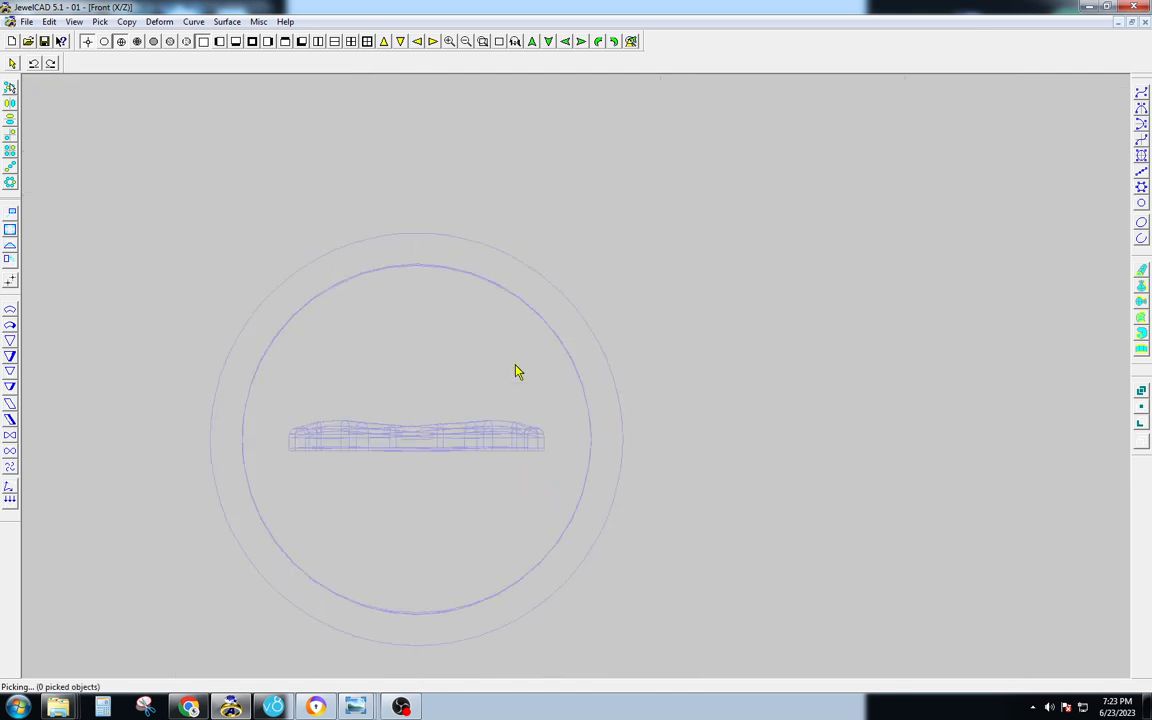
key(F4)
scroll(419, 442, up, 3)
key(F2)
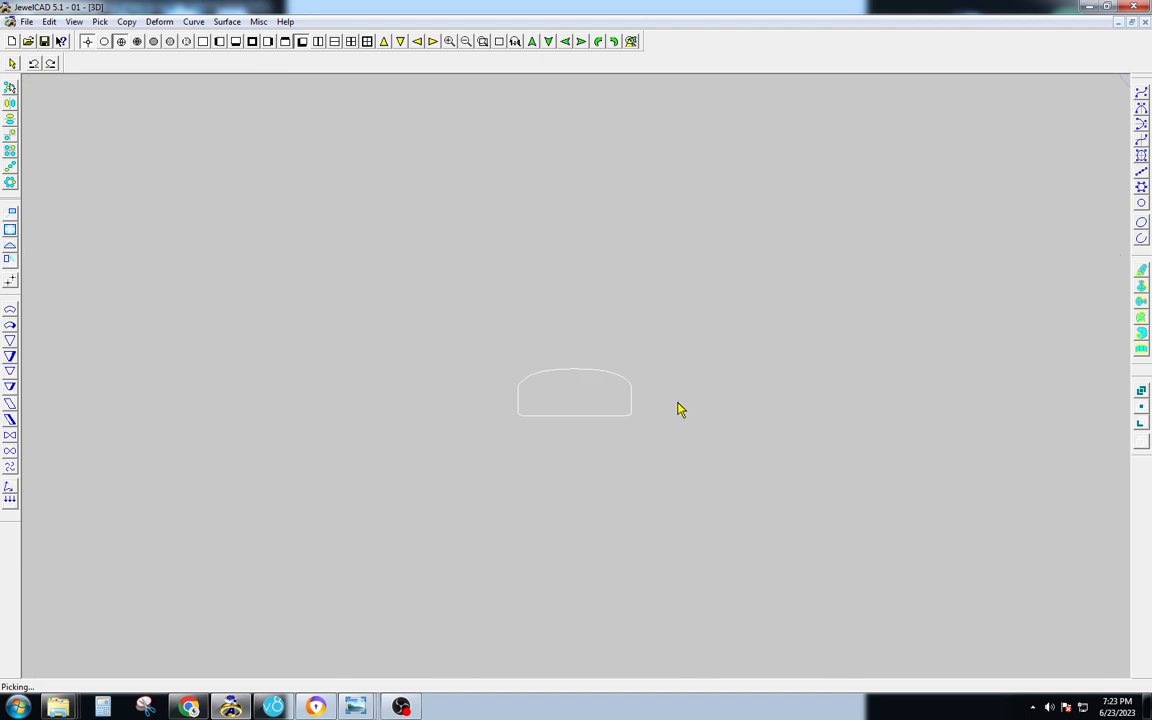
Try a two-rail semi-scale surface along the outer and inner shank curves using the D-shaped section.
key(space)
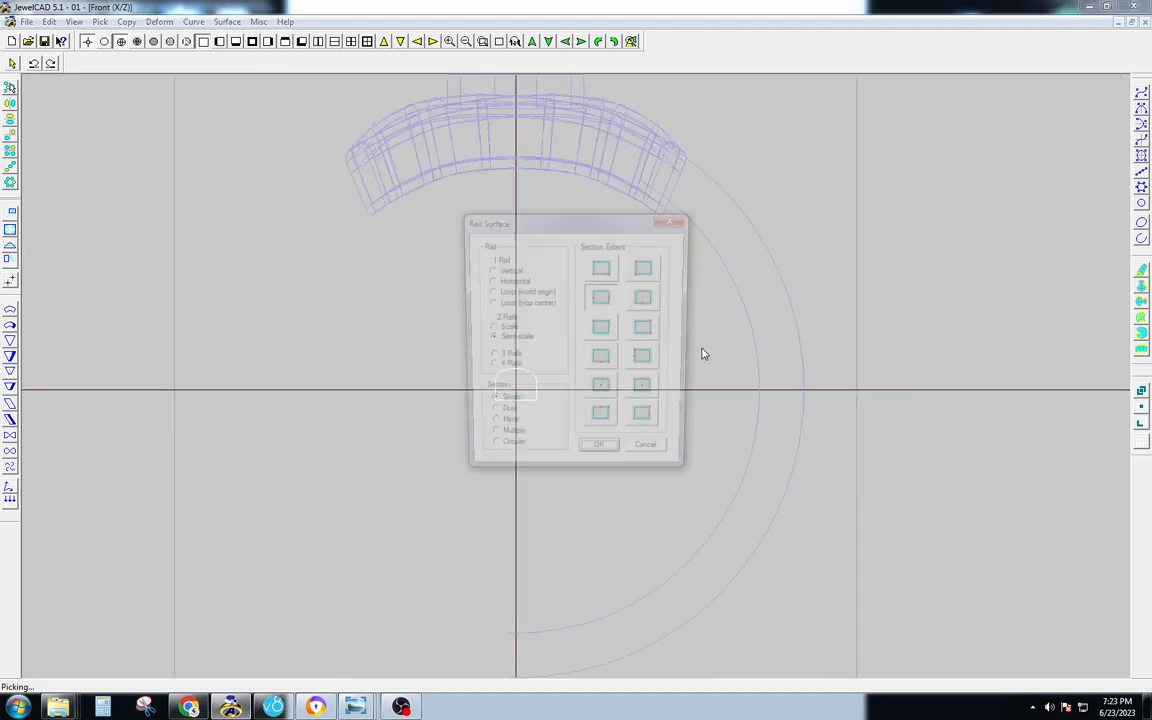
click(603, 458)
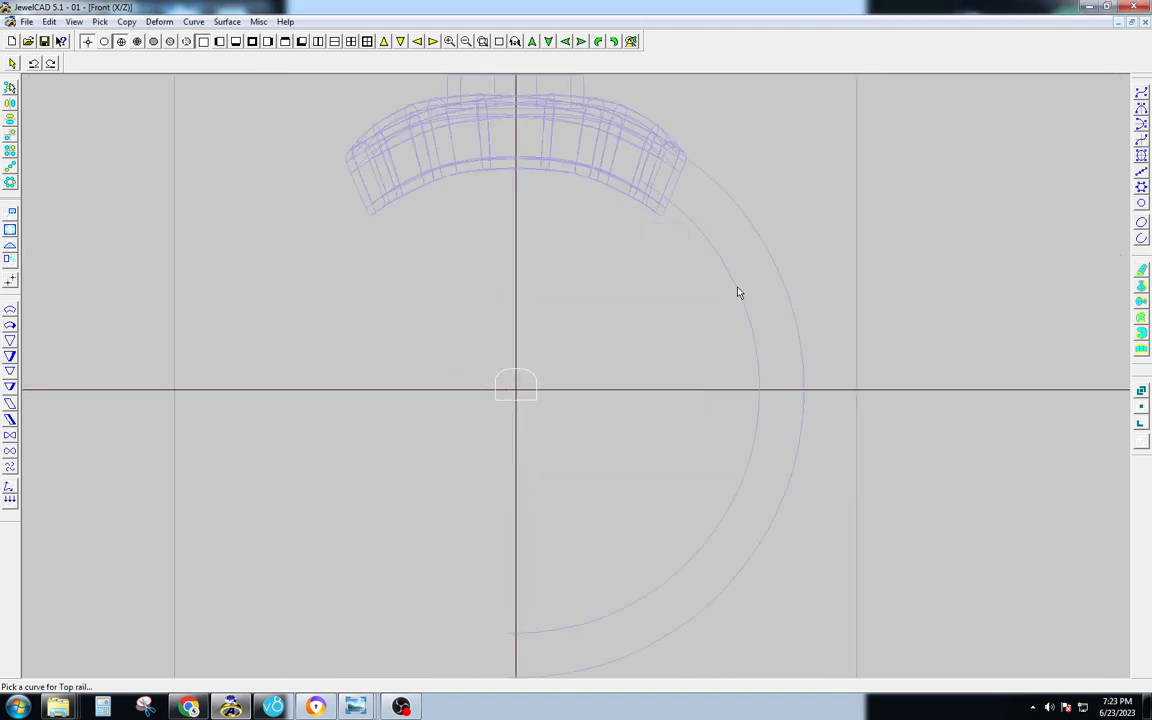
click(778, 266)
click(532, 382)
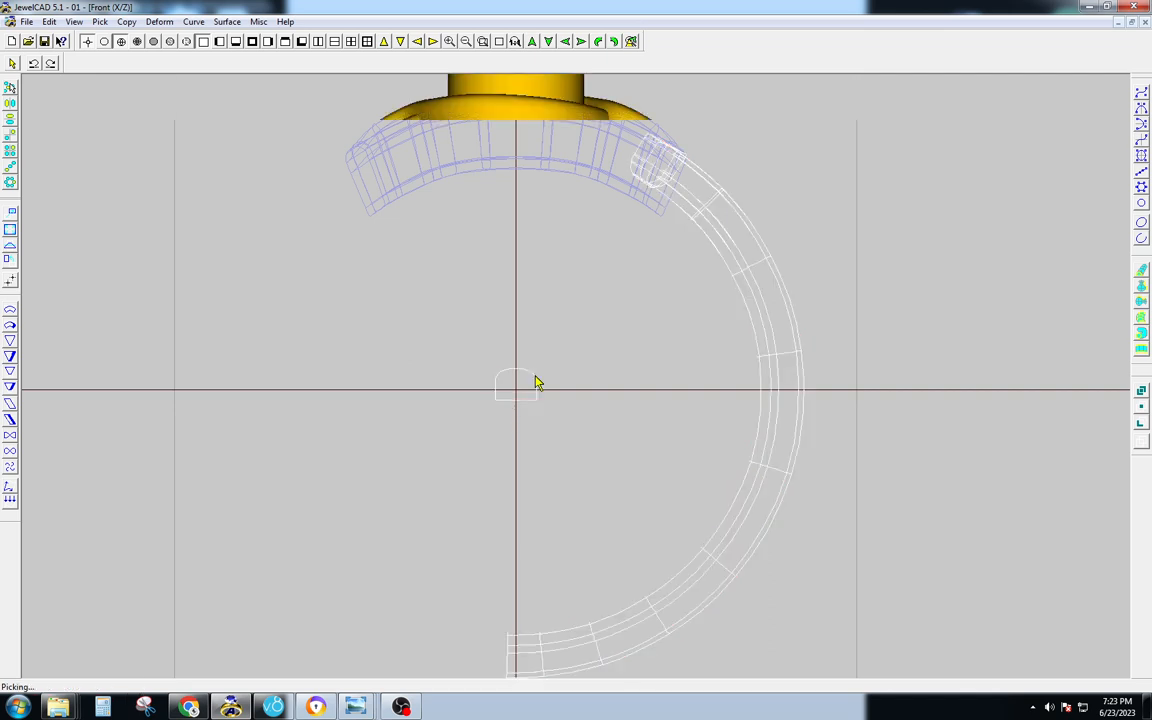
Build the shank as a two-rail surface with the outer curve as top rail and the D-shaped section, and compare it with the reference photo.
key(space)
key(Return)
click(789, 305)
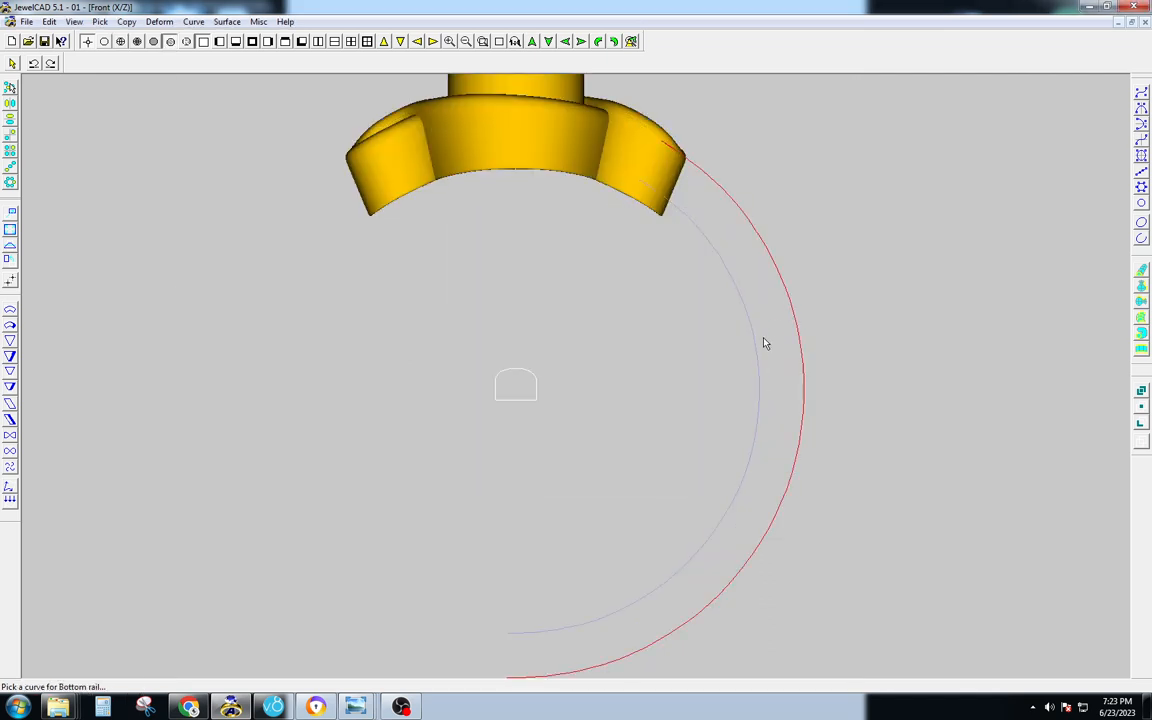
click(521, 376)
key(F1)
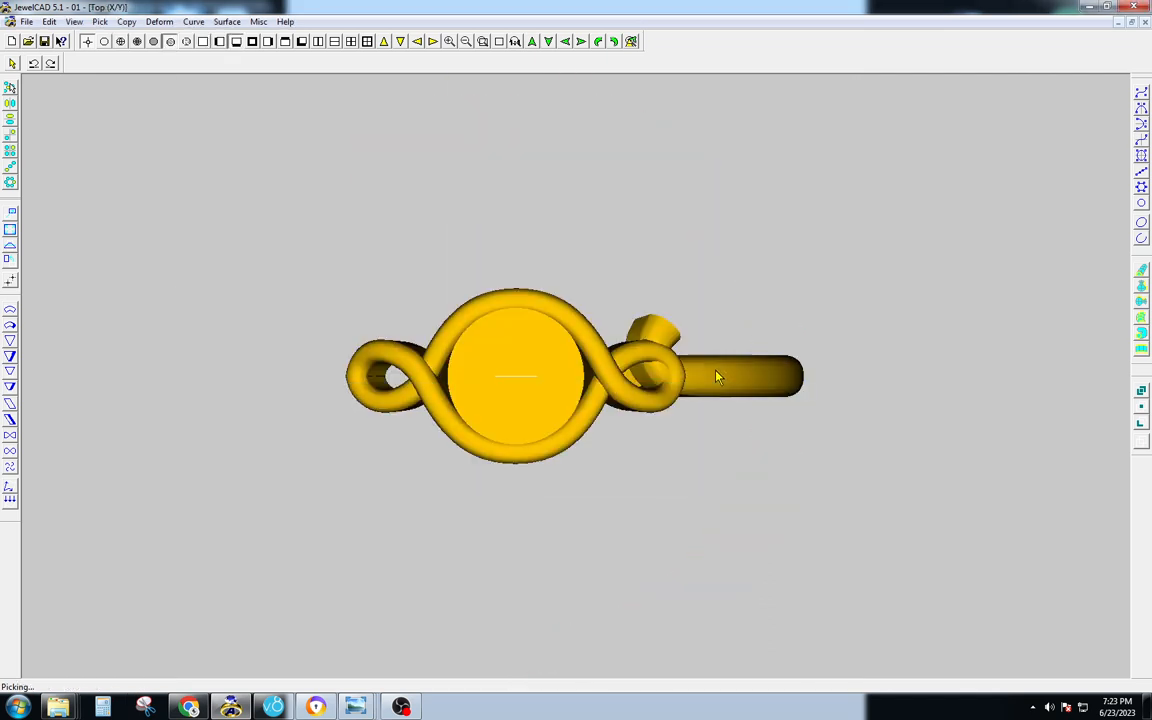
key(F3)
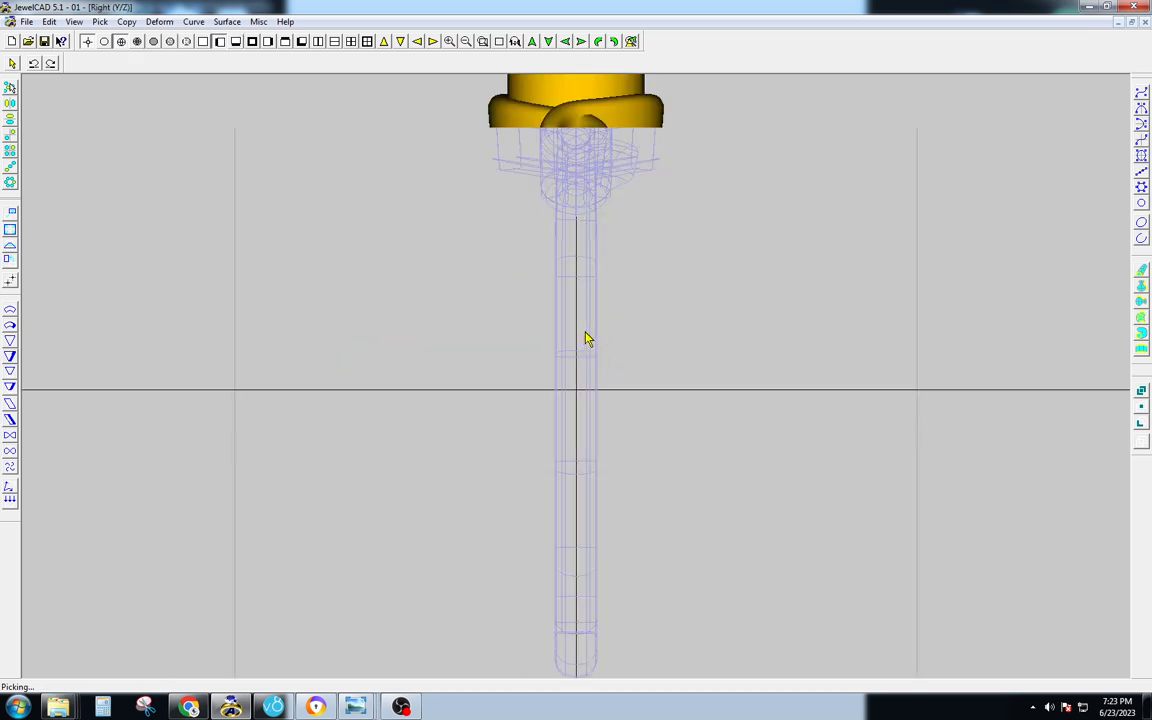
mouse_move(355, 710)
click(470, 632)
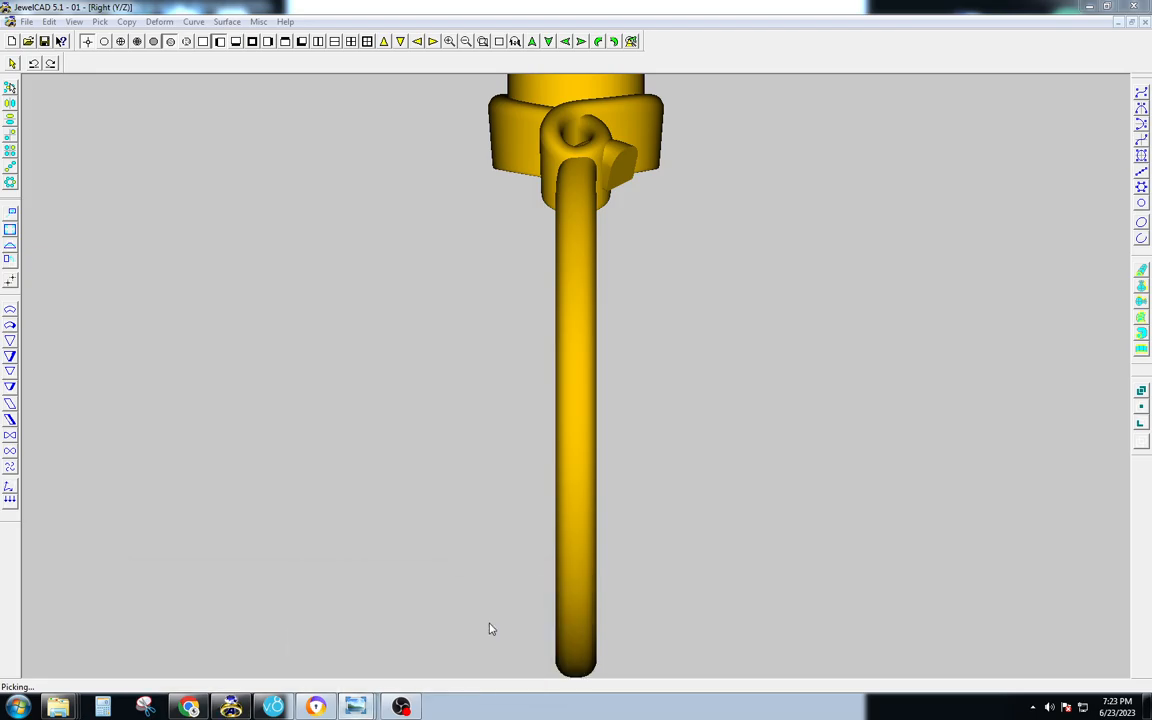
click(1090, 8)
Try moving the whole shank about 0.17 in negative Y in the side view.
click(576, 288)
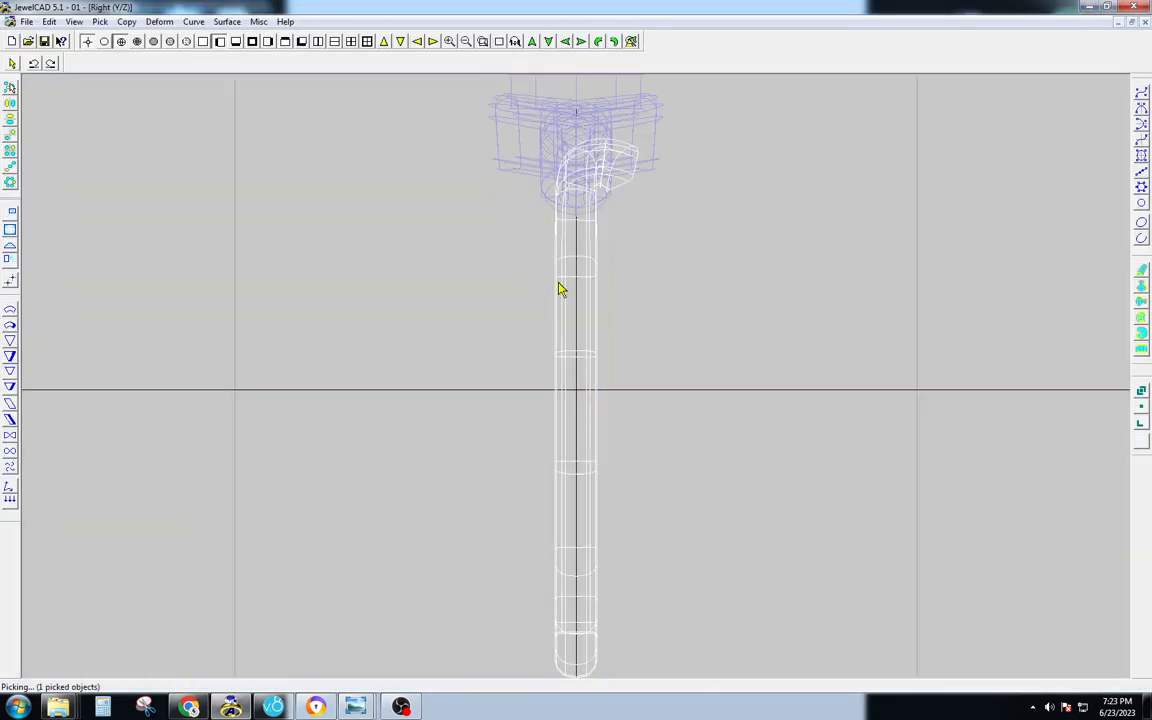
scroll(560, 288, up, 2)
key(m)
drag(681, 434, 674, 440)
scroll(674, 440, down, 2)
key(ctrl+z)
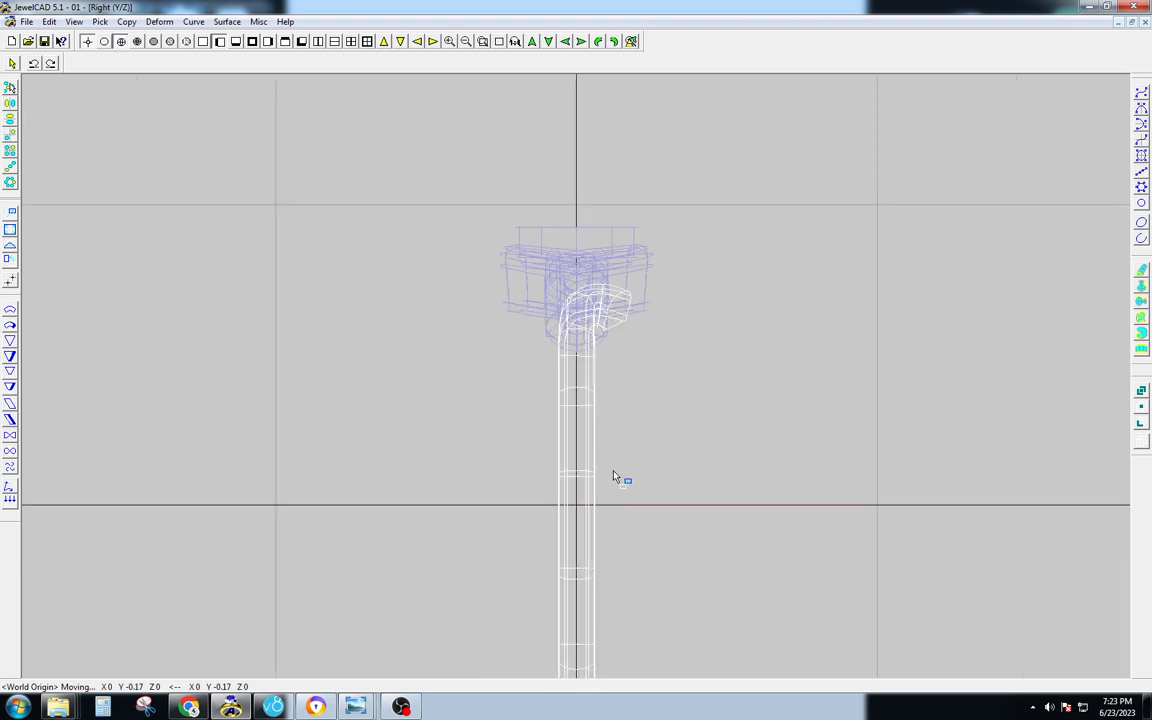
key(ctrl+z)
key(ctrl+z)
key(ctrl+z)
key(ctrl+z)
key(ctrl+z)
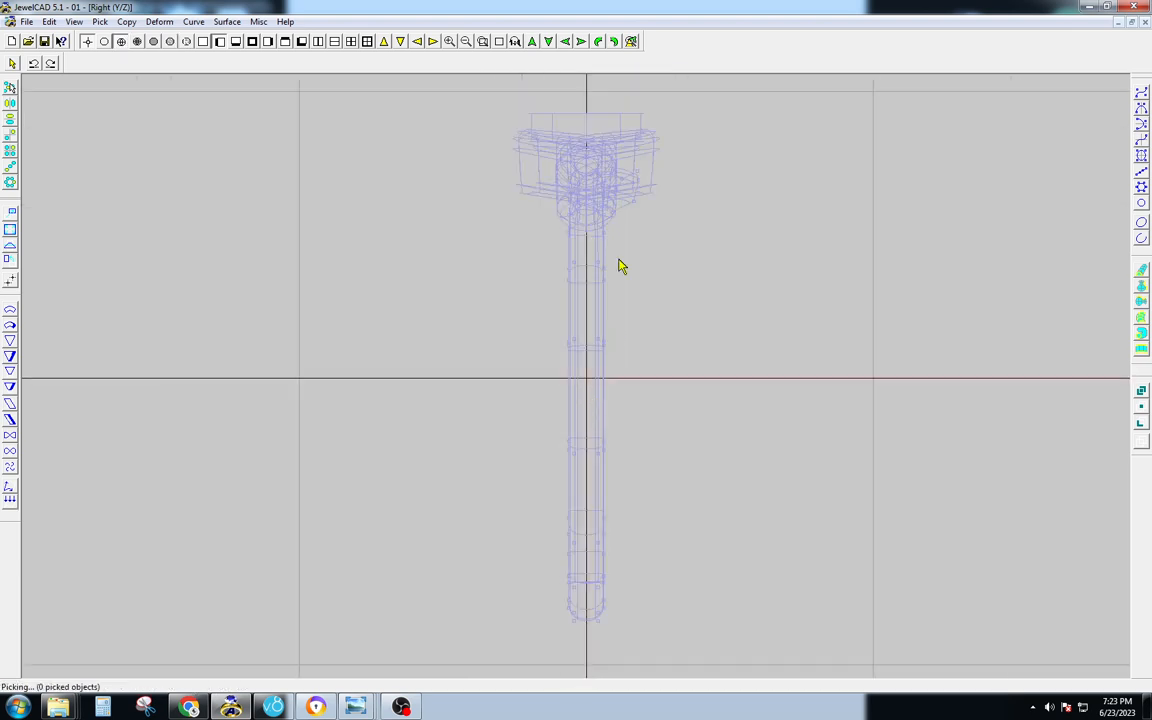
Move the control points at the shank's upper end about 2.11 in negative Y to bend it beside the head.
key(t)
key(s)
key(m)
drag(626, 278, 622, 339)
key(r)
key(w)
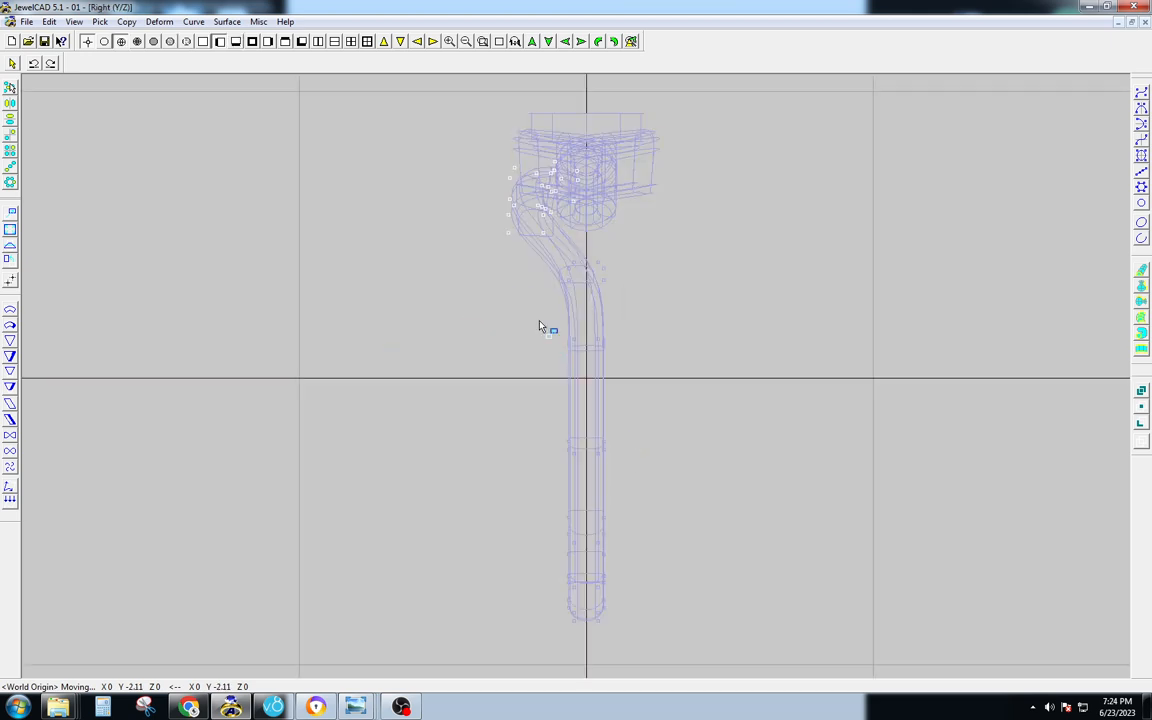
Fine-tune the bent shank branch by shifting its control points sideways along Y in the side view.
scroll(547, 257, up, 2)
key(s)
key(m)
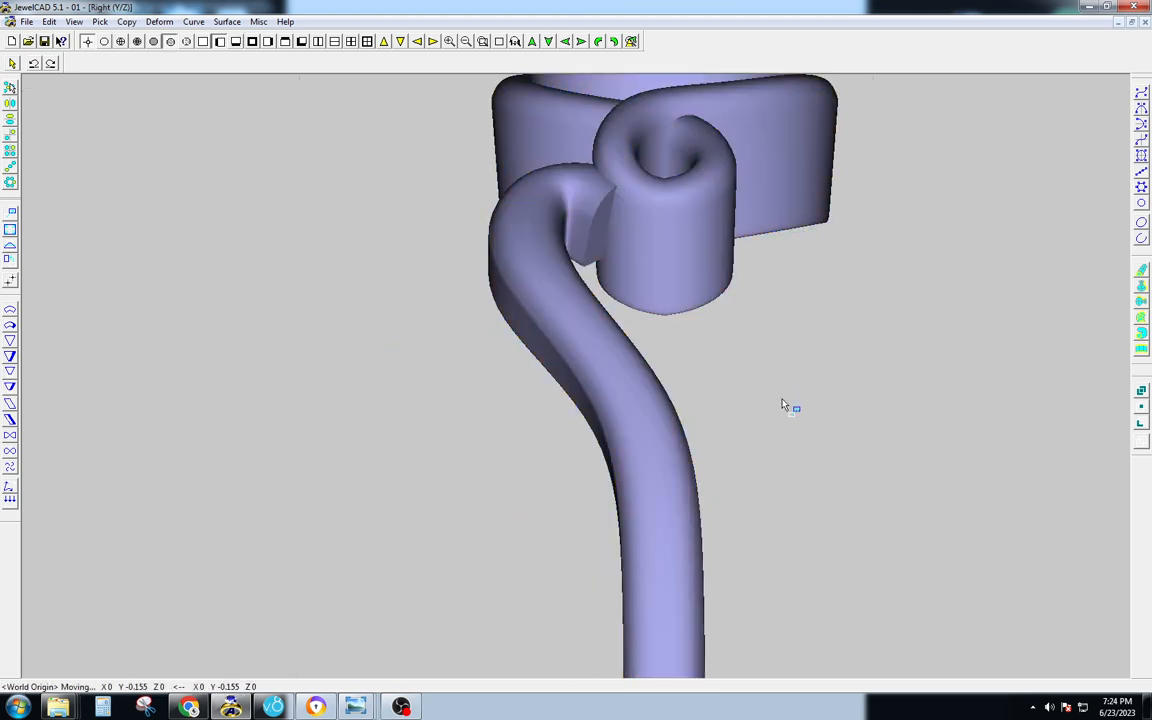
mouse_move(784, 404)
mouse_down()
mouse_move(759, 393)
mouse_move(672, 434)
mouse_move(607, 432)
mouse_up()
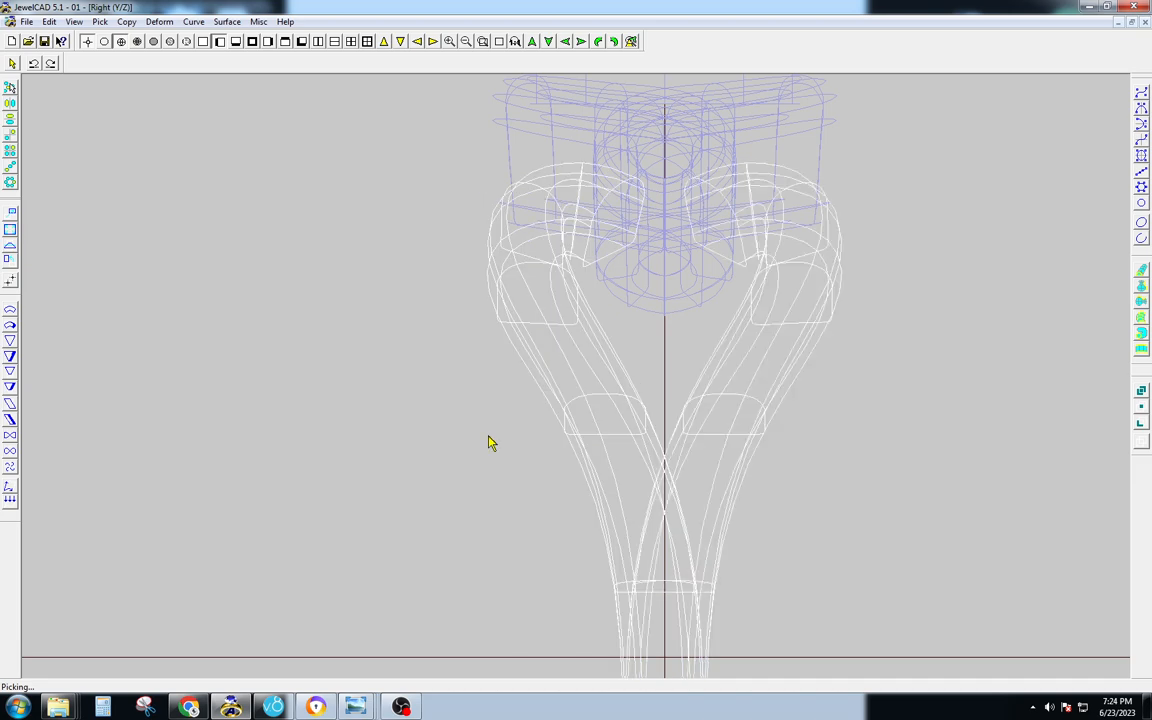
Try a mirrored copy of the shank branch on the opposite side of the centreline and view it in 3D.
key(t)
key(s)
middle_drag(974, 391, 750, 393)
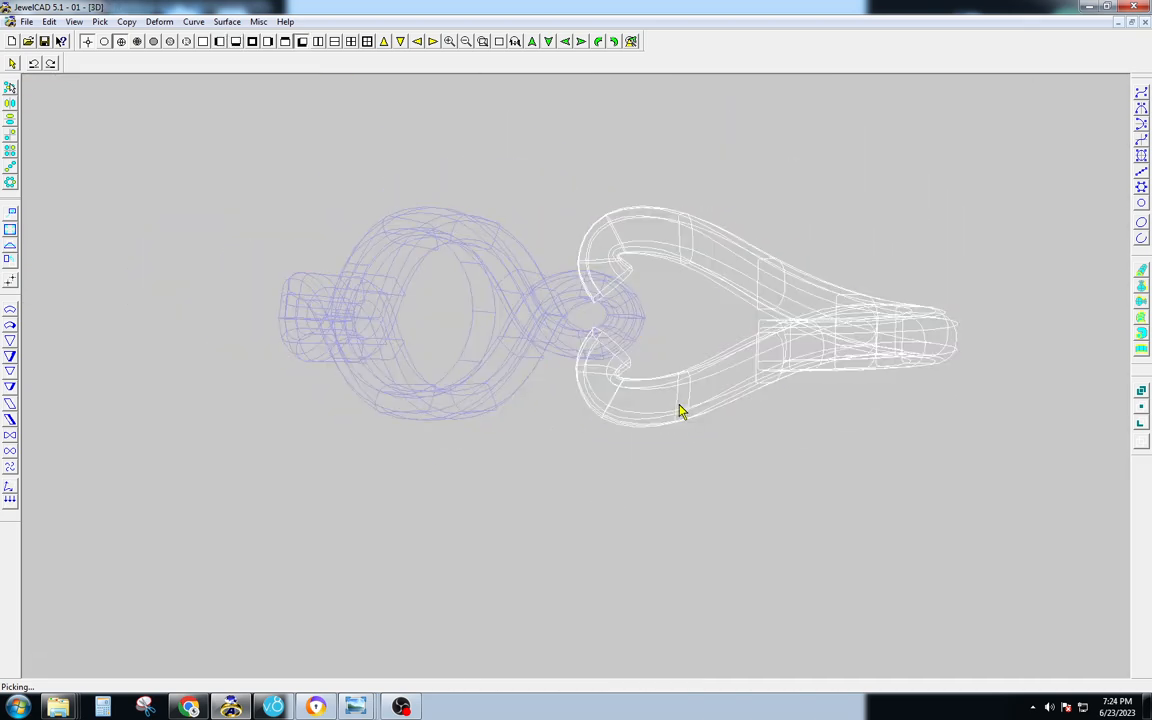
key(ctrl+z)
Reposition the control points at the tip of the shank branch so that it runs further into the head's small loop.
scroll(603, 374, up, 3)
drag(700, 441, 535, 333)
scroll(680, 490, up, 4)
click(697, 398)
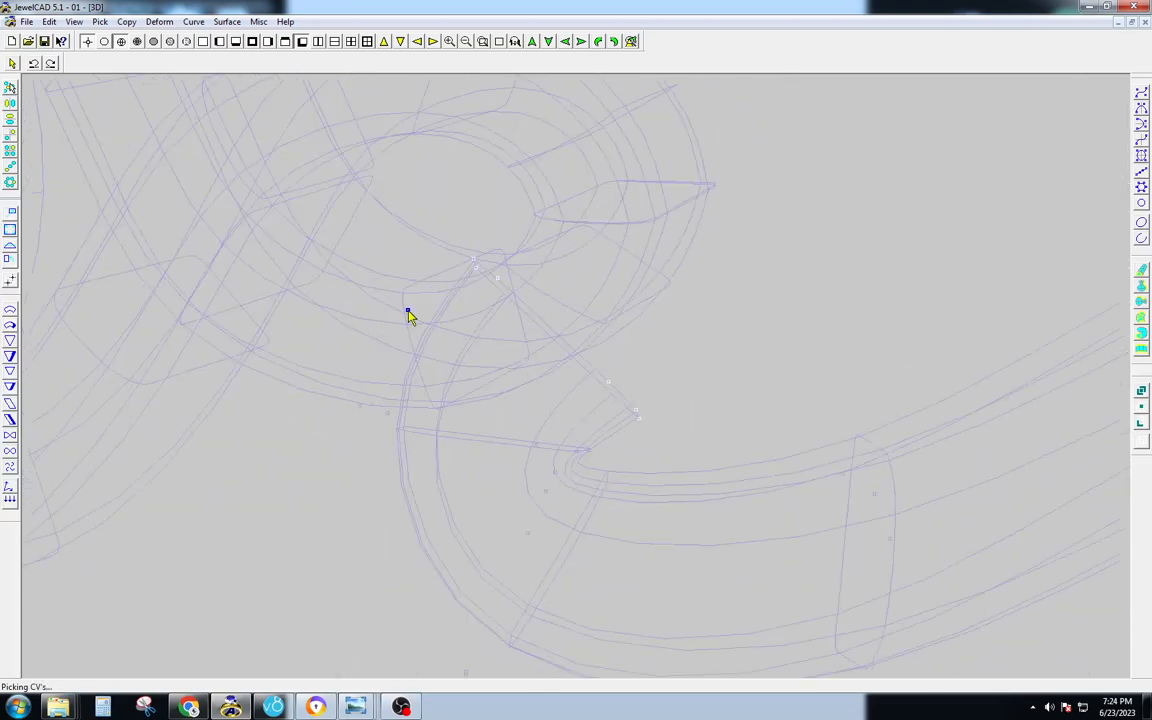
key(F4)
key(m)
mouse_move(659, 374)
mouse_down()
mouse_move(636, 358)
mouse_move(676, 291)
mouse_up()
key(F3)
middle_drag(630, 375, 608, 437)
Move the control points on the inside of the shank branch's bend, below the head's small loop, about 0.57 in Y.
scroll(609, 438, up, 3)
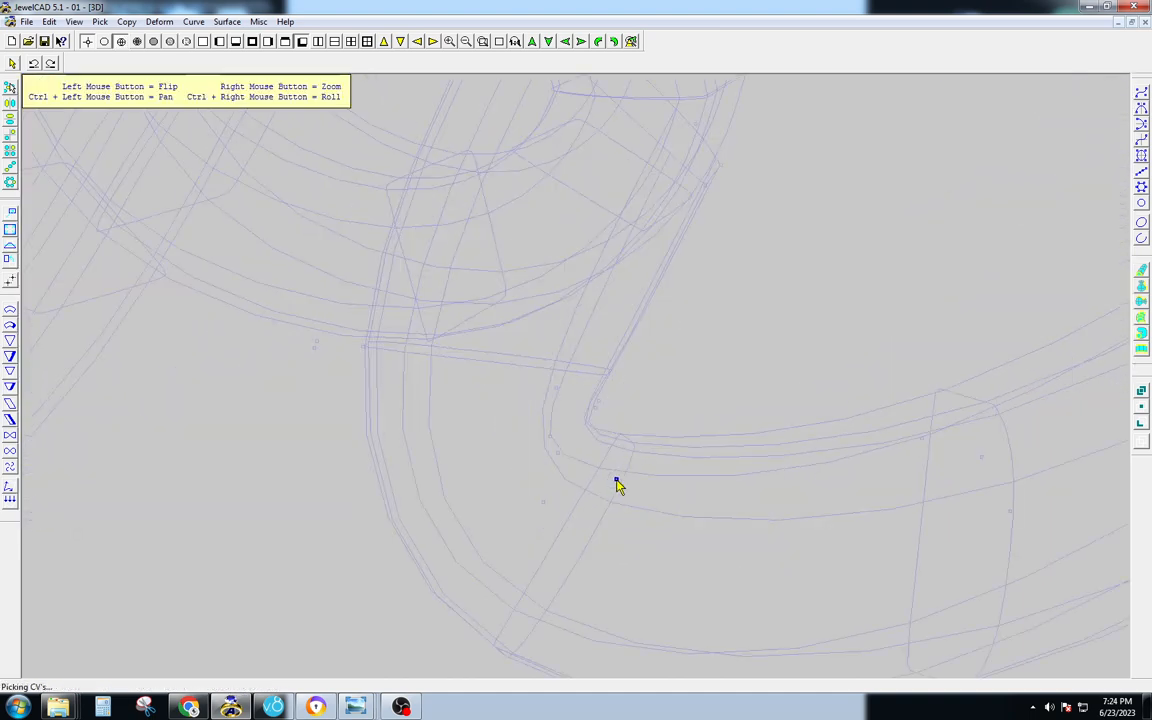
mouse_move(617, 483)
middle_down()
mouse_move(620, 468)
mouse_move(619, 487)
middle_up()
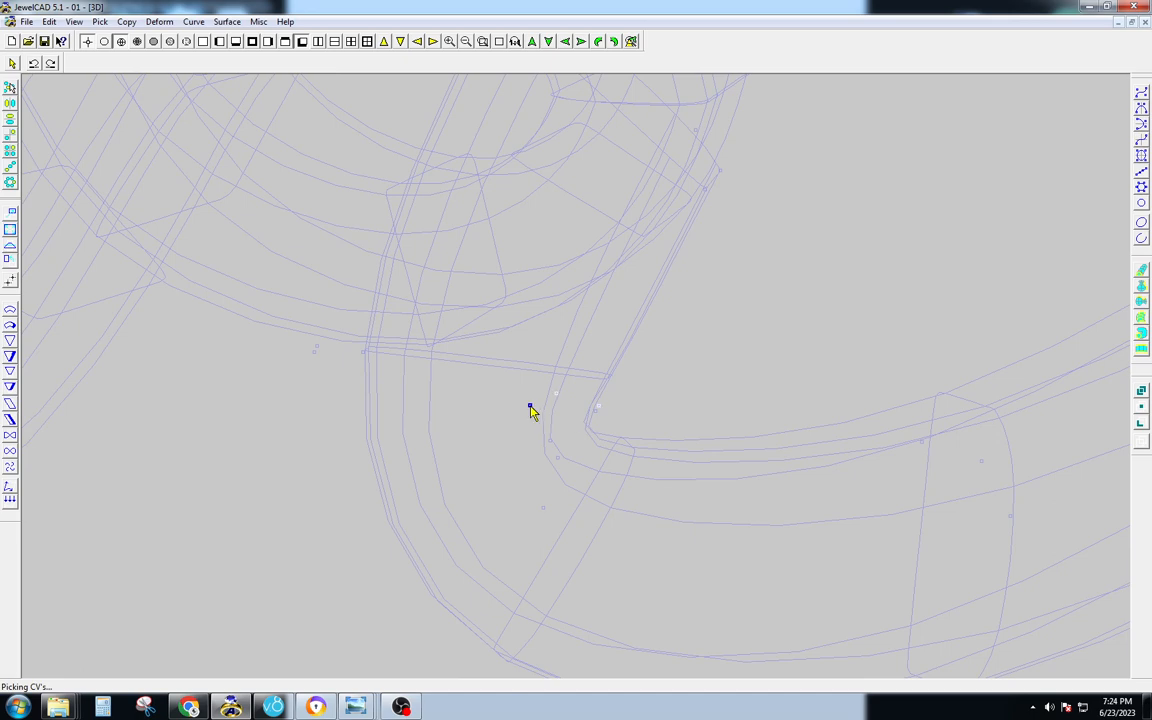
middle_drag(531, 411, 622, 488)
scroll(604, 437, down, 2)
key(F6)
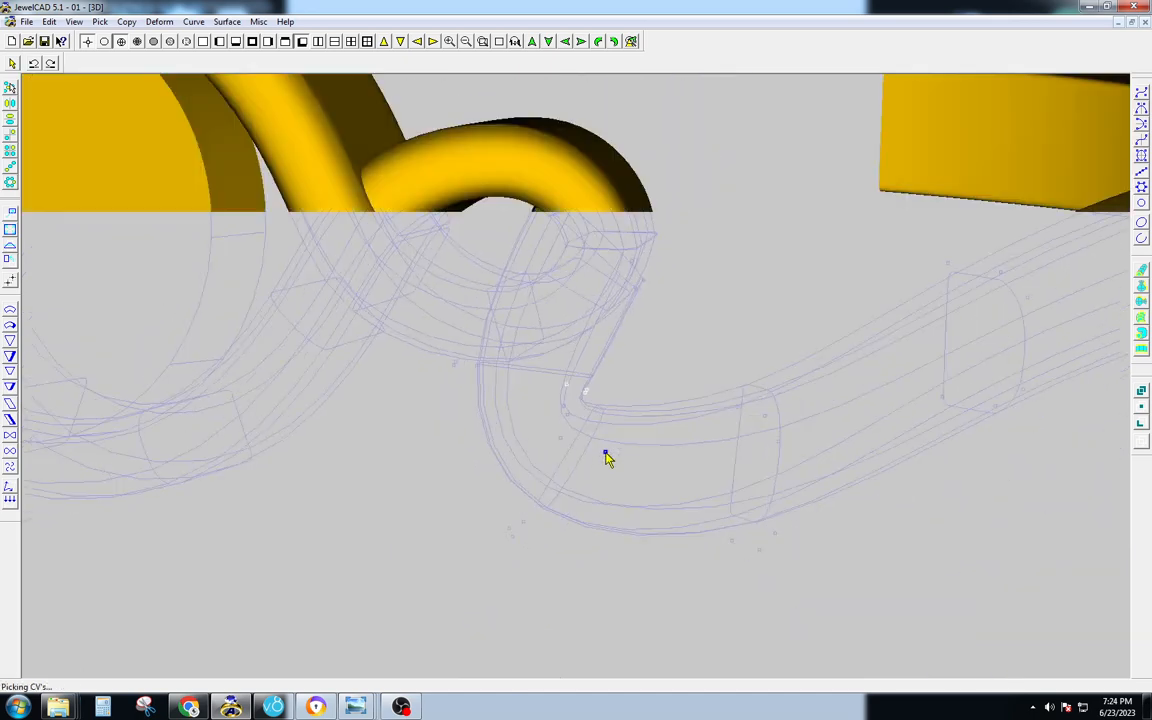
drag(607, 452, 621, 403)
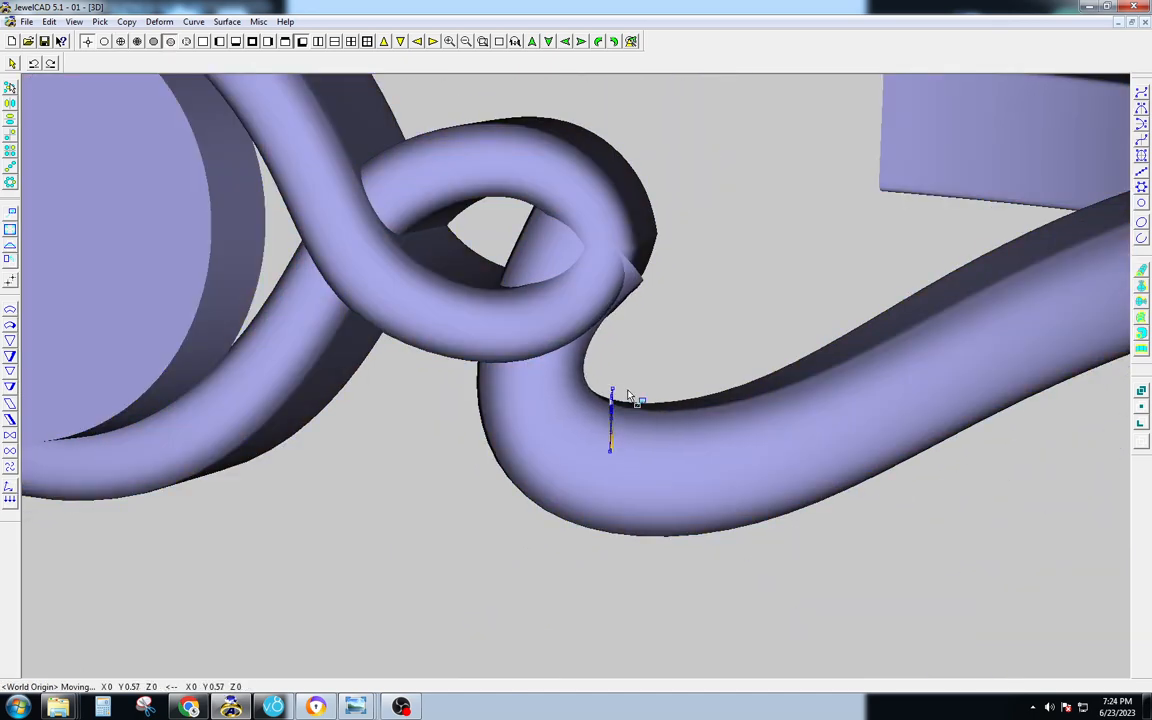
Fine-tune the shank branch's tip beneath the small loop by moving its control points about -0.055 in X and 0.08 in Y.
key(F6)
key(F6)
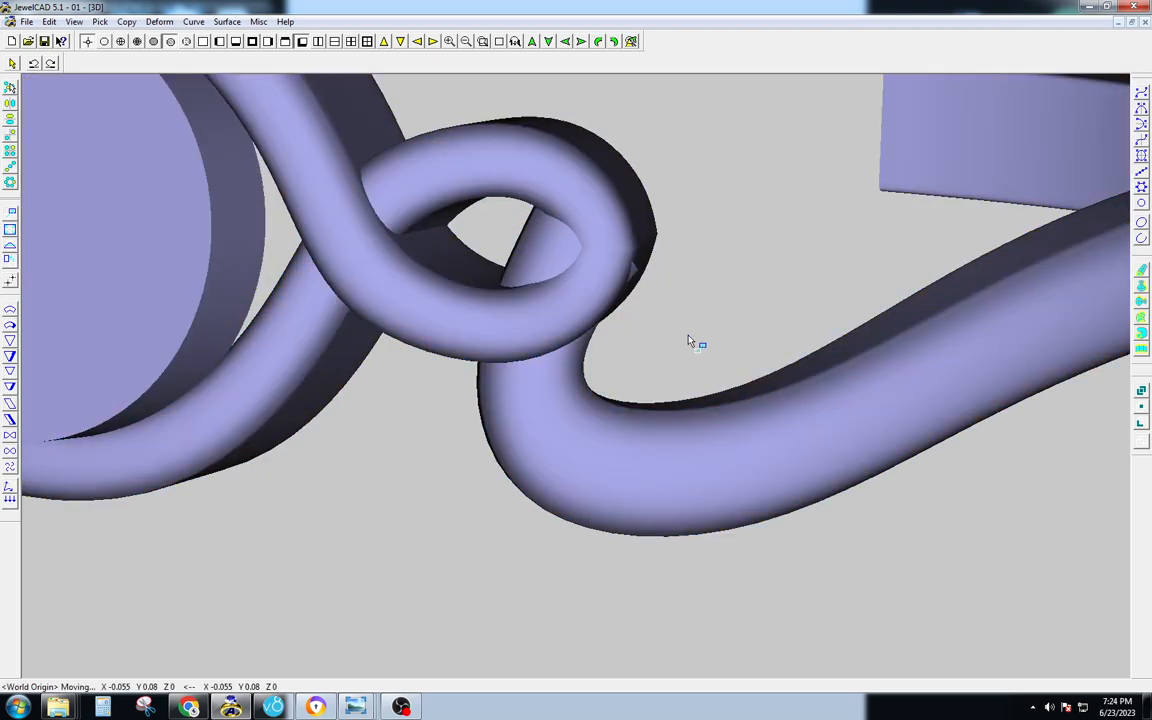
key(F6)
middle_drag(514, 247, 576, 352)
key(F6)
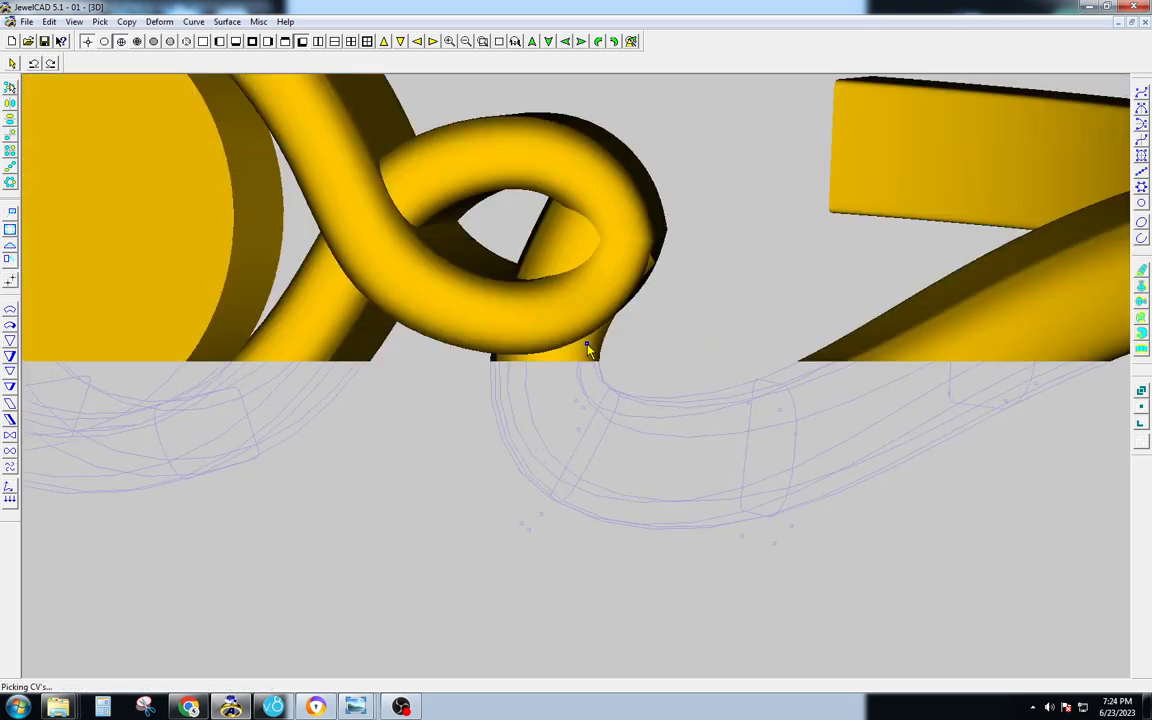
drag(610, 282, 633, 317)
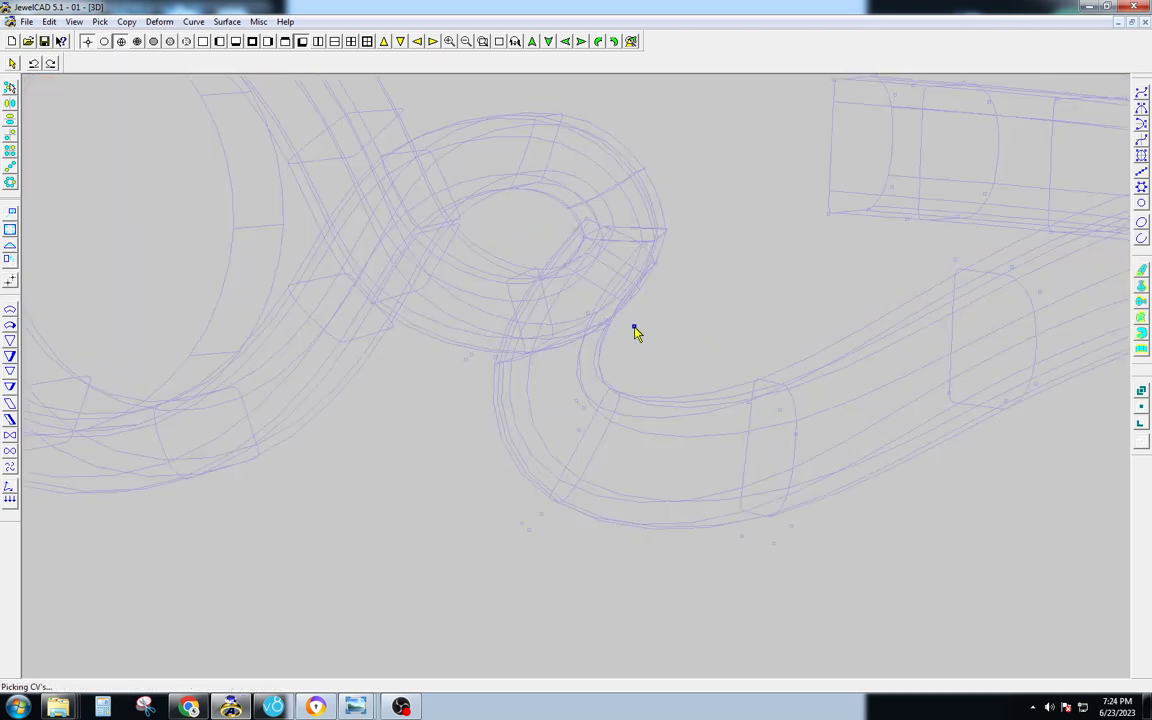
middle_drag(632, 329, 625, 504)
right_click(625, 504)
Try a mirrored copy of the reshaped shank branch across the centreline and check it from above.
key(F2)
key(F6)
key(F3)
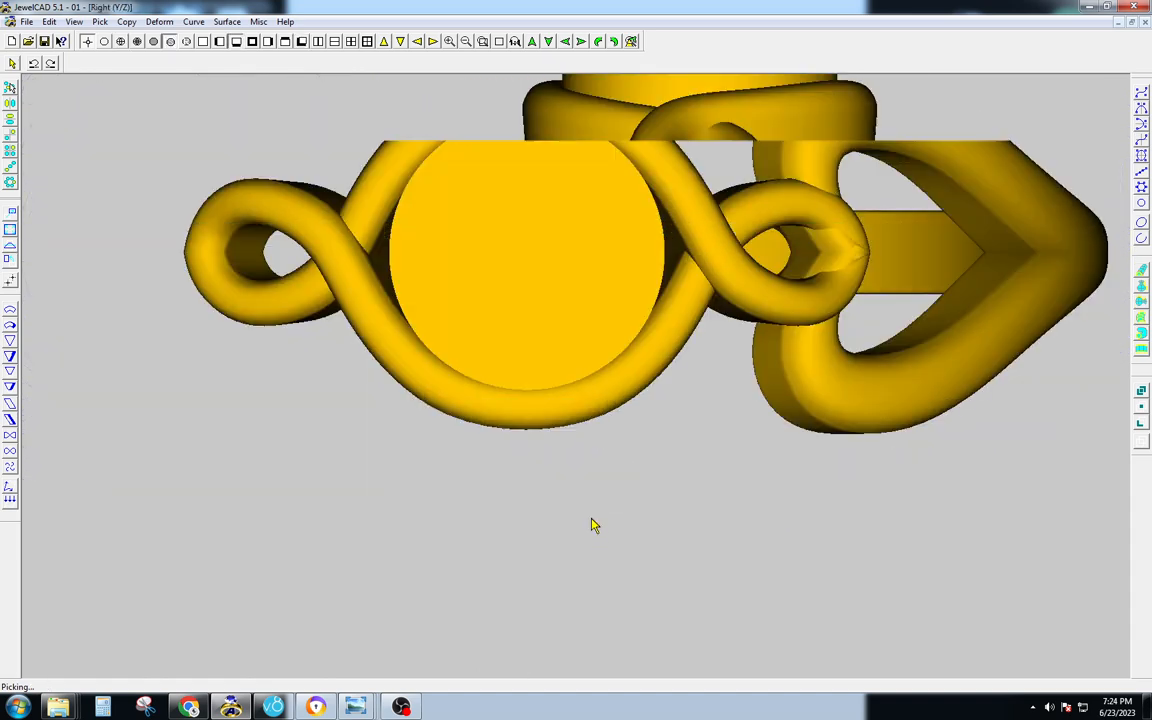
mouse_move(675, 392)
mouse_down()
mouse_move(668, 573)
mouse_move(787, 465)
mouse_move(748, 460)
mouse_move(685, 531)
mouse_up()
Shift the section of control points just below the bend about 0.38 in negative Y in the side view.
right_drag(769, 571, 380, 373)
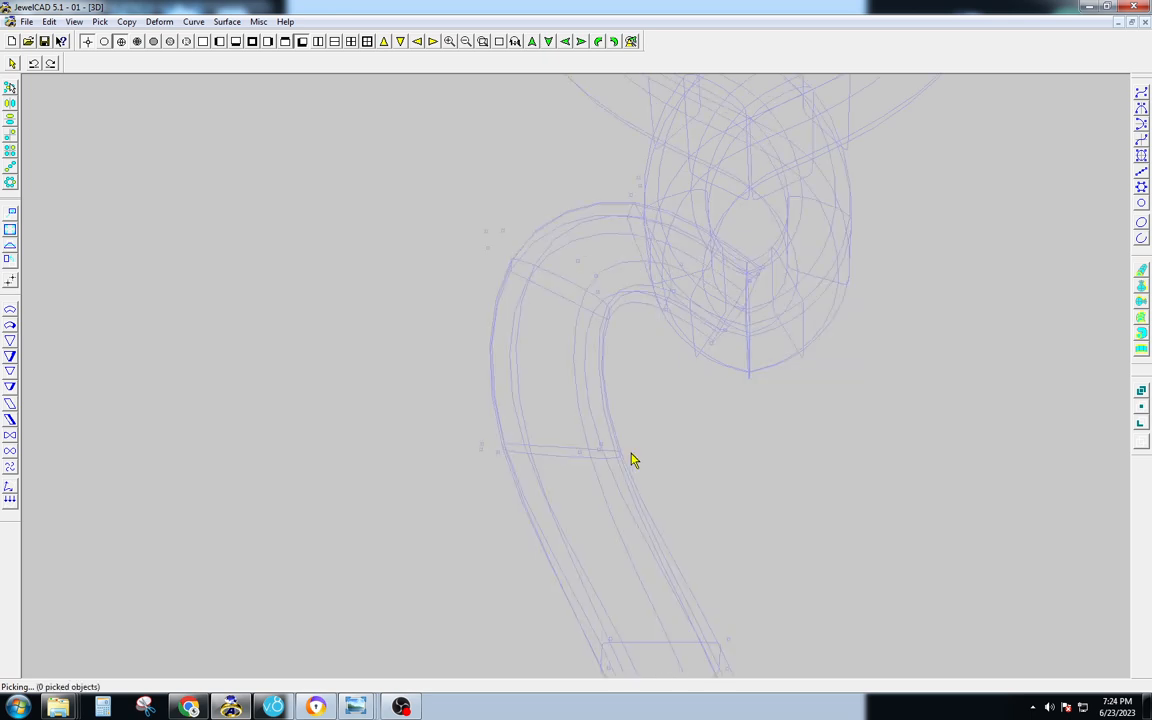
key(F6)
drag(784, 432, 746, 429)
key(F5)
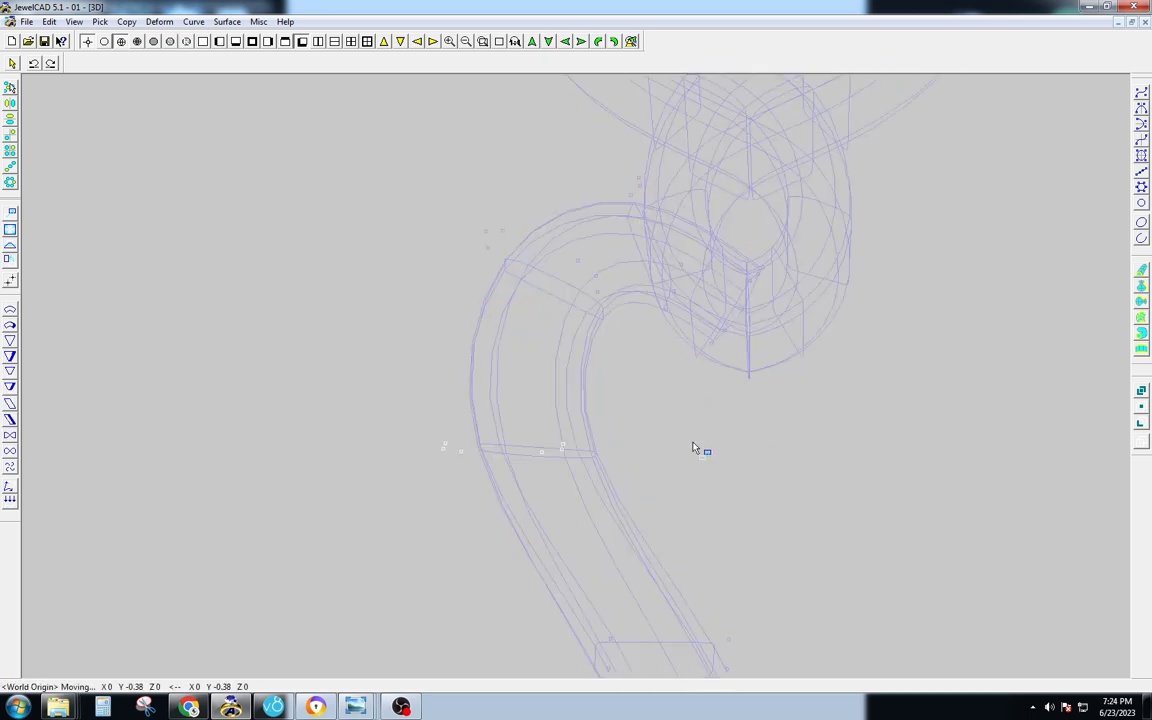
key(space)
Shift the next section of control points down the shank branch outward along negative Y to smooth its curve.
key(F3)
key(Home)
drag(519, 234, 530, 234)
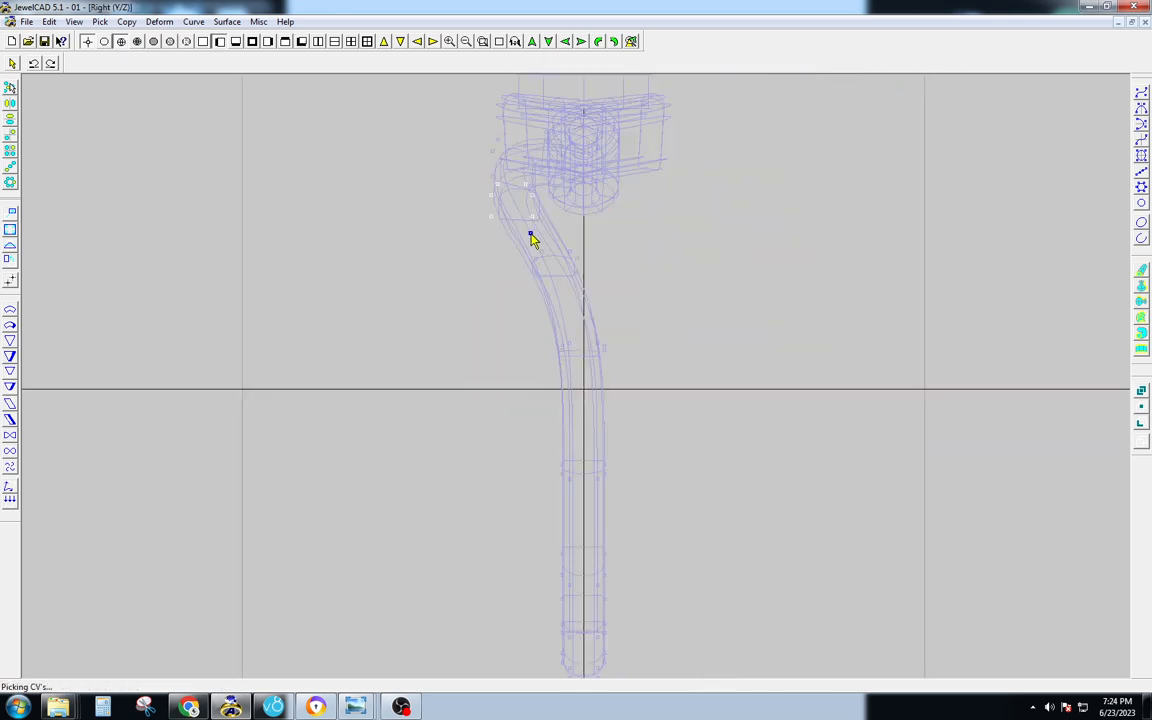
key(Page_Up)
key(space)
key(F6)
key(F7)
key(ctrl+z)
key(F5)
key(space)
key(Page_Down)
key(Page_Down)
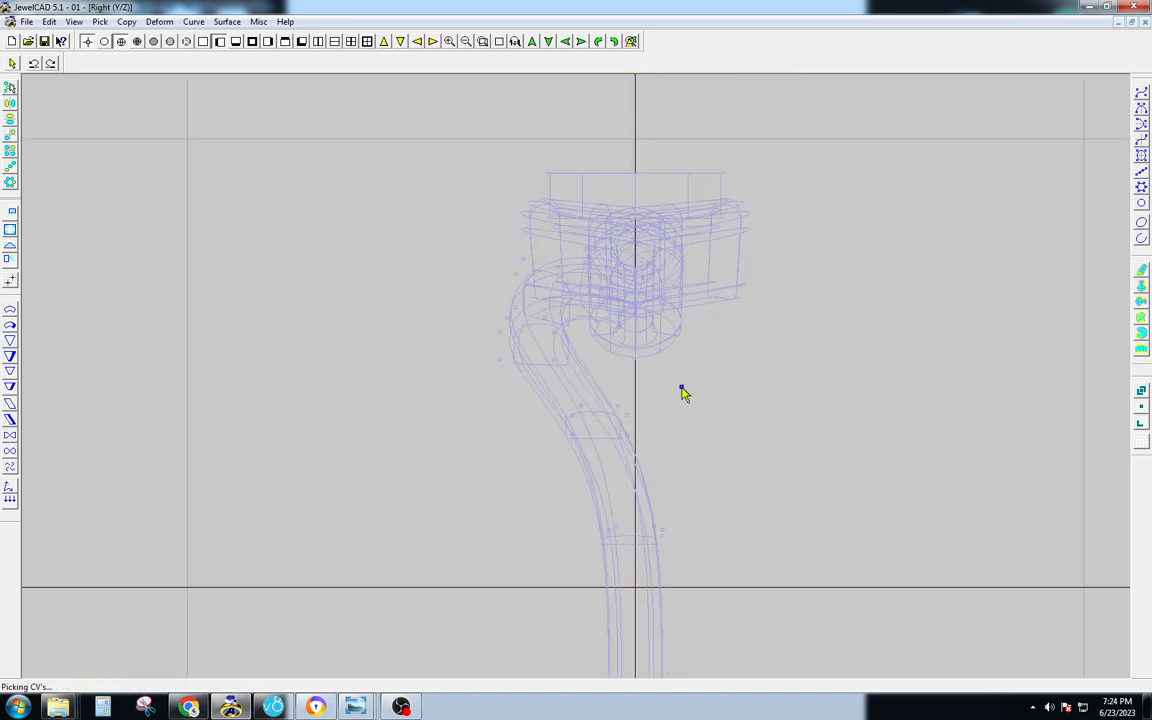
Nudge the section of control points midway down the branch slightly in negative Y to blend it into the shank.
key(F6)
key(space)
key(F7)
key(F5)
key(space)
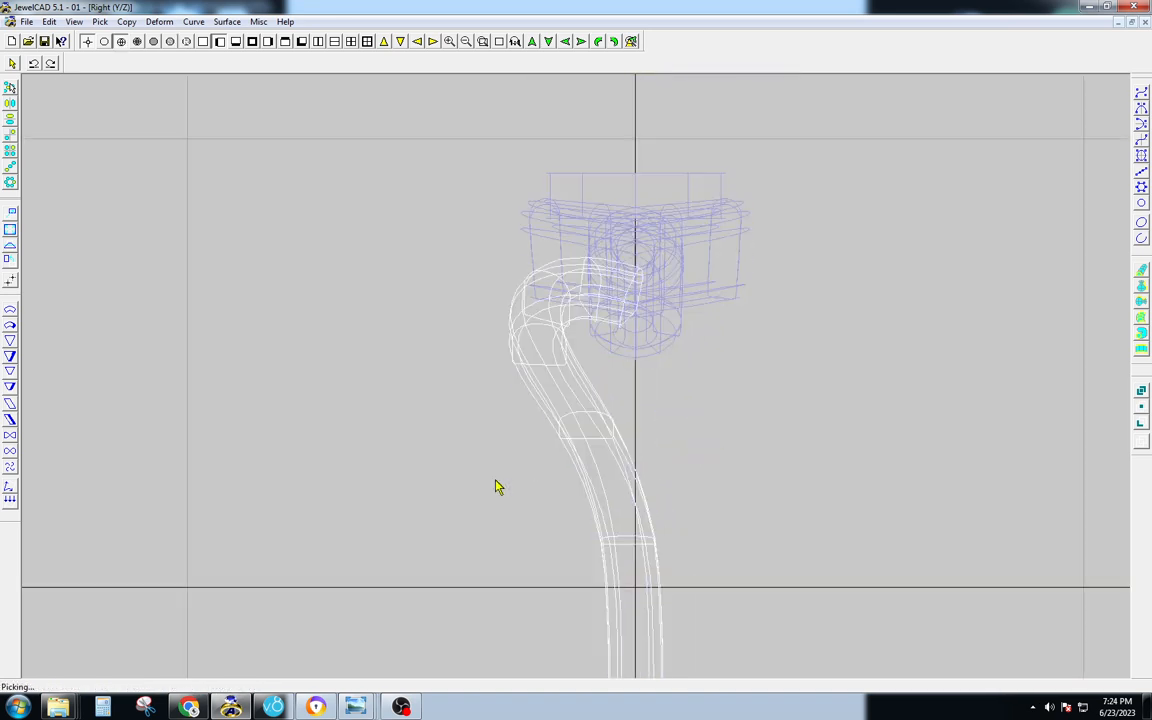
Try mirrored copies of the shank branch across both axes and compare the complete ring in 3D with the reference photo.
key(F1)
key(F6)
key(Page_Down)
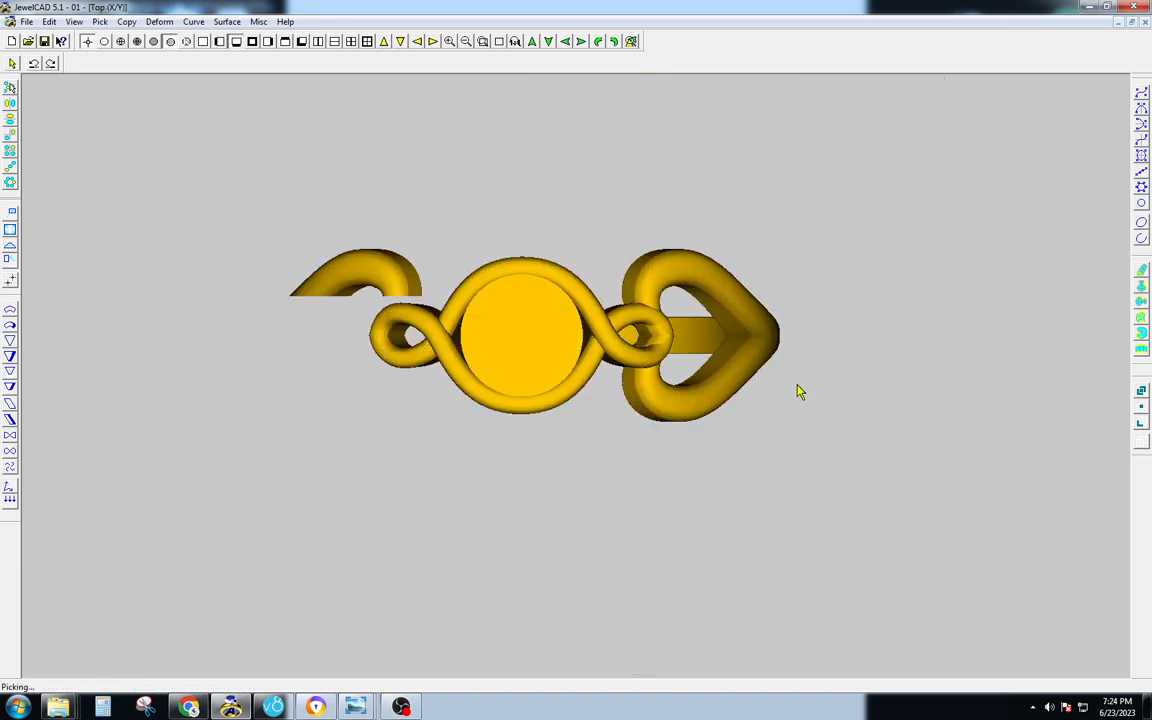
key(F4)
drag(743, 288, 655, 347)
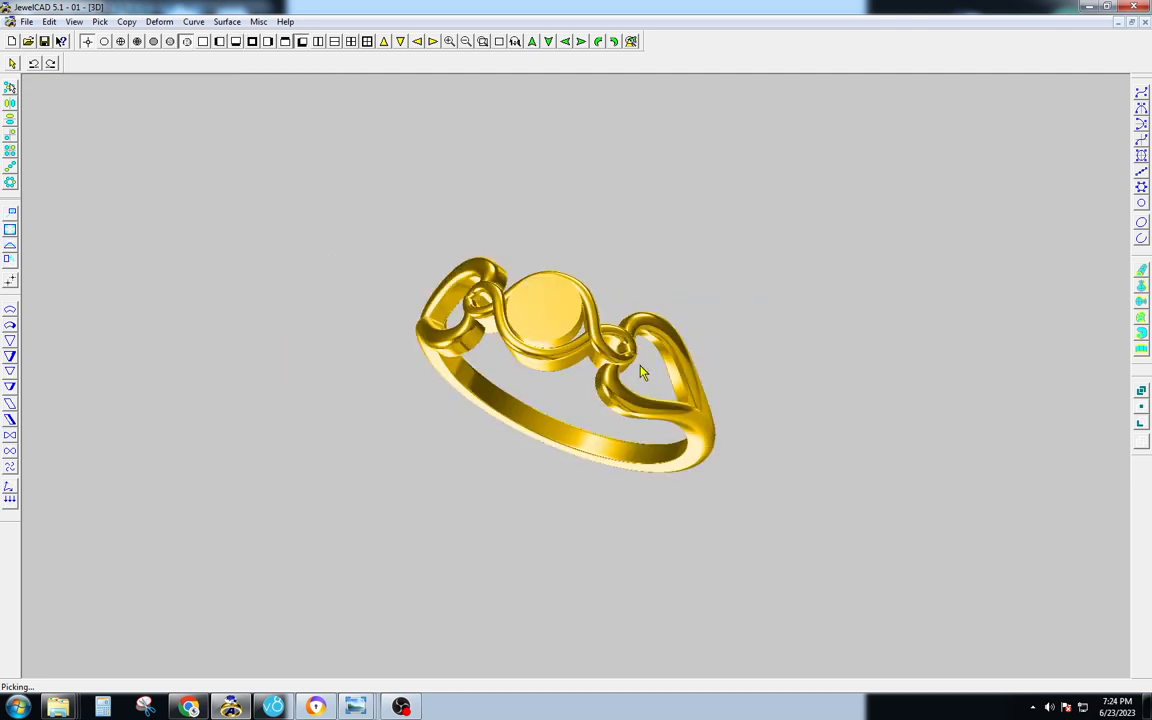
mouse_move(355, 706)
click(493, 632)
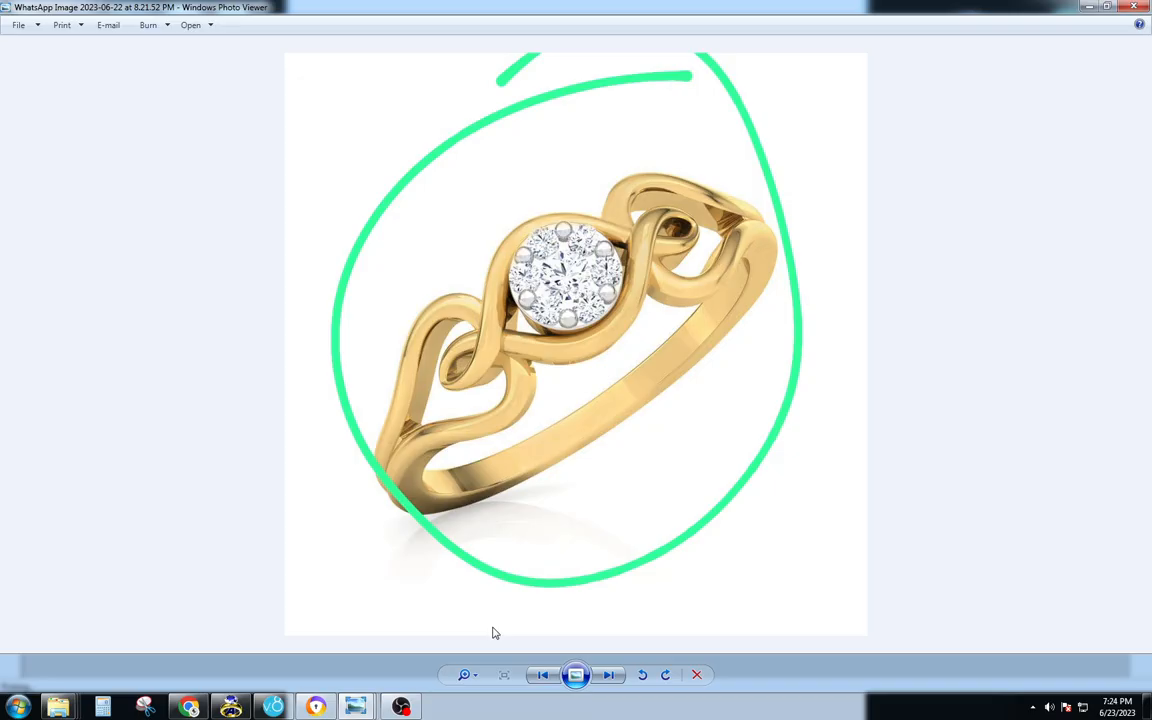
click(1085, 5)
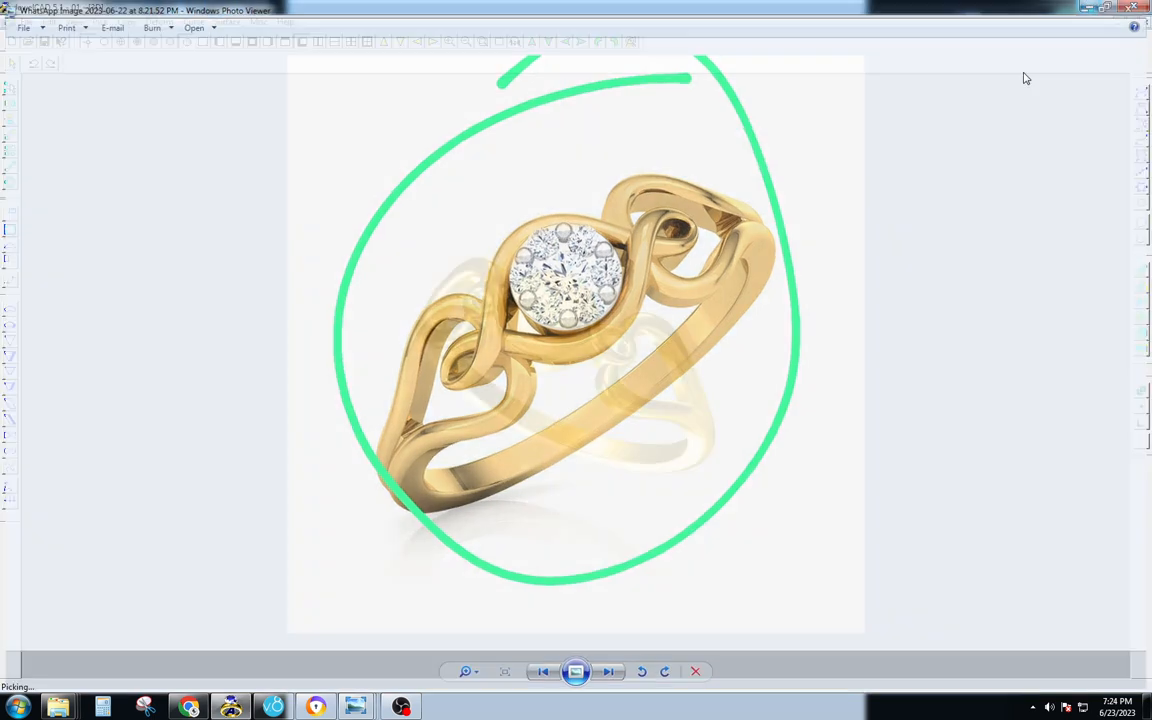
Undo the mirrored shank copies so that only the original branch remains in the top view.
key(F1)
key(F5)
key(ctrl+z)
scroll(623, 378, up, 3)
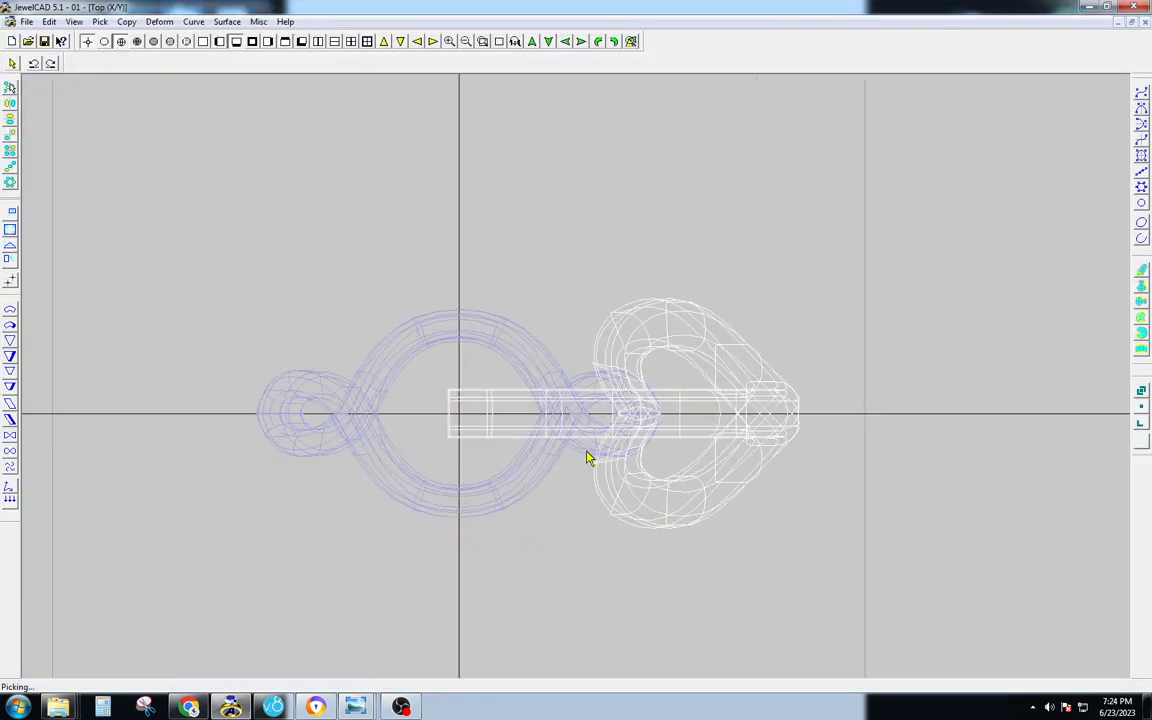
click(586, 452)
key(F8)
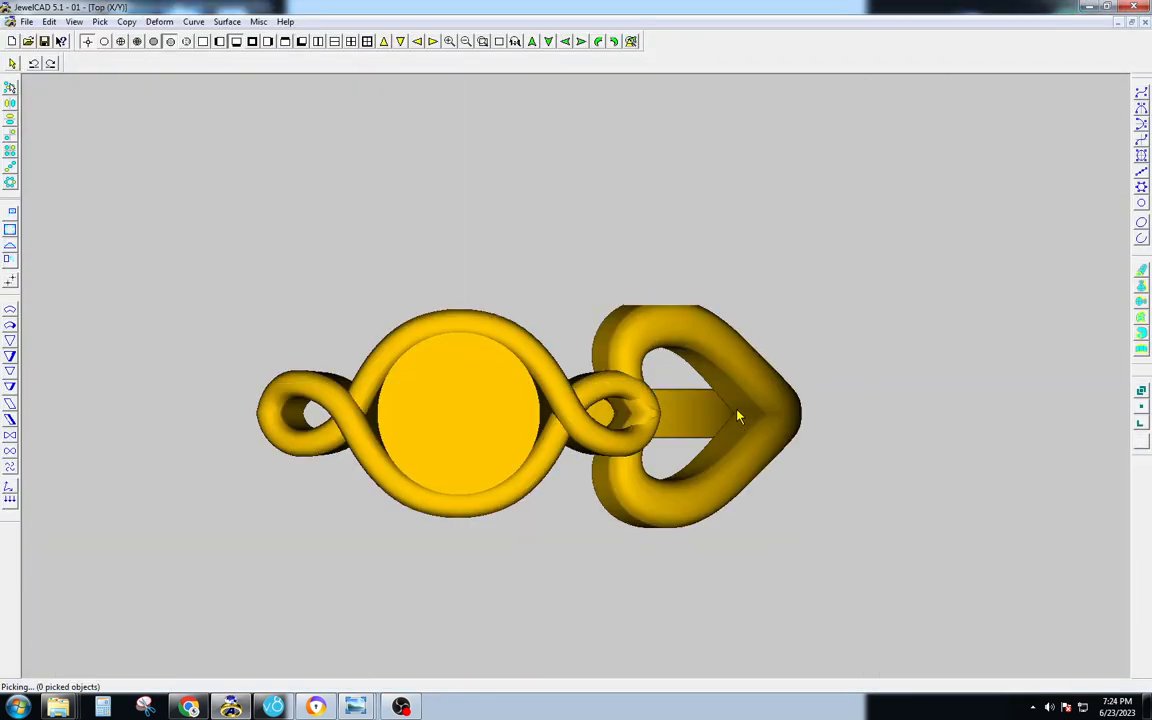
key(ctrl+z)
key(F5)
Draw a horizontal guide line along the head's outer edge and mirror it across the centreline.
key(F8)
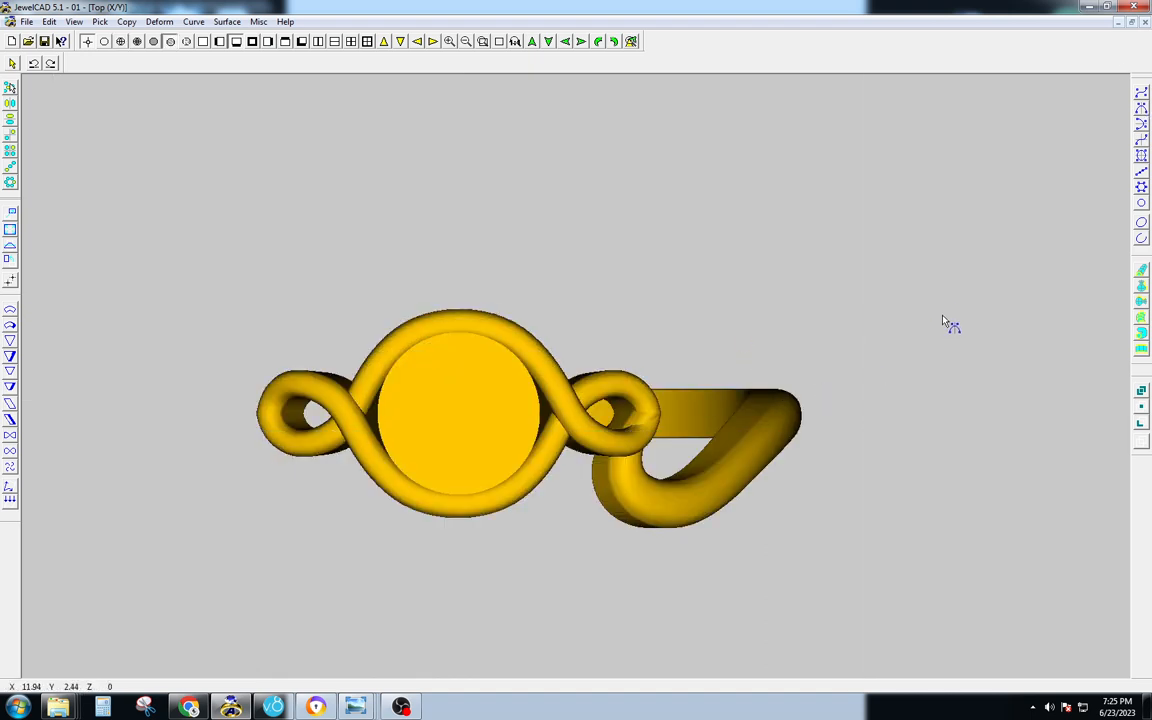
key(F5)
key(F8)
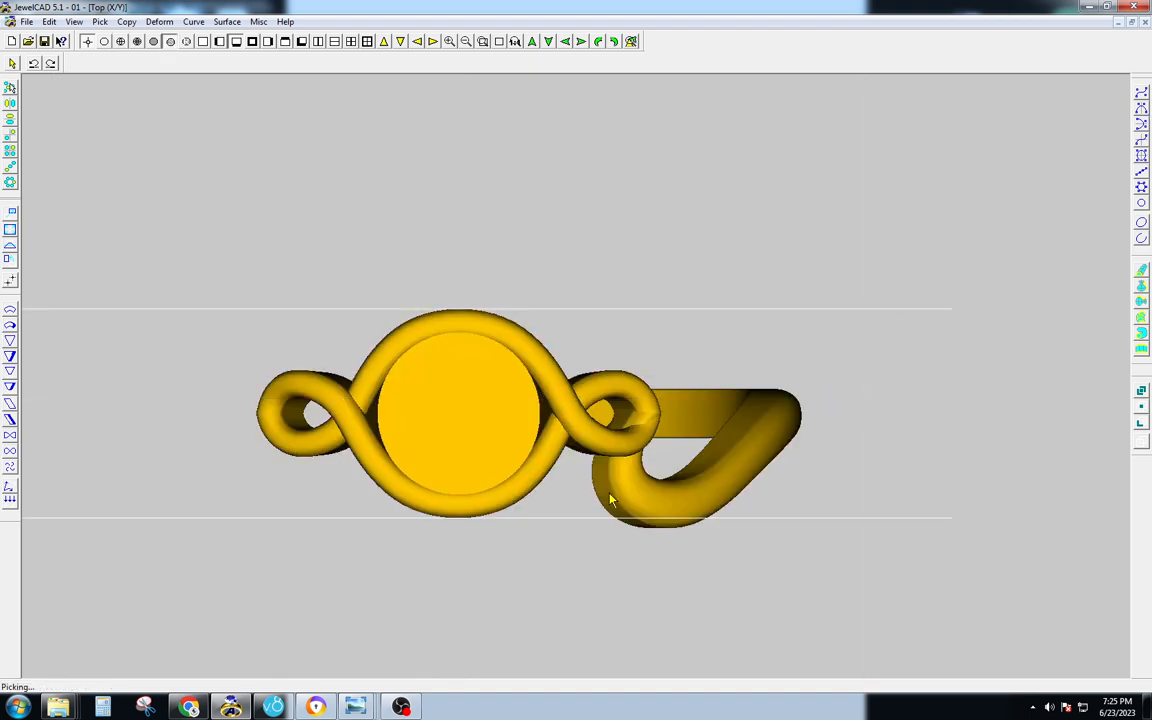
Delete the upper mirrored strand of the head, keeping the lower wavy strand.
key(F5)
scroll(501, 514, up, 3)
click(620, 377)
scroll(620, 377, down, 3)
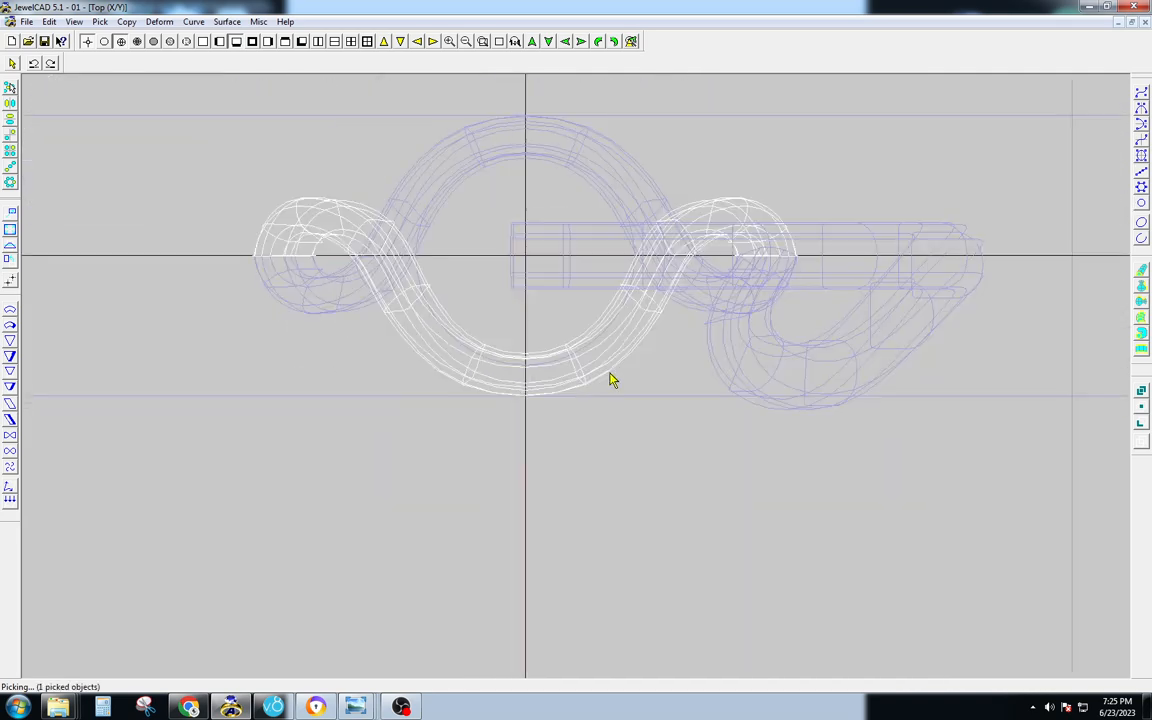
click(602, 161)
click(616, 151)
key(Delete)
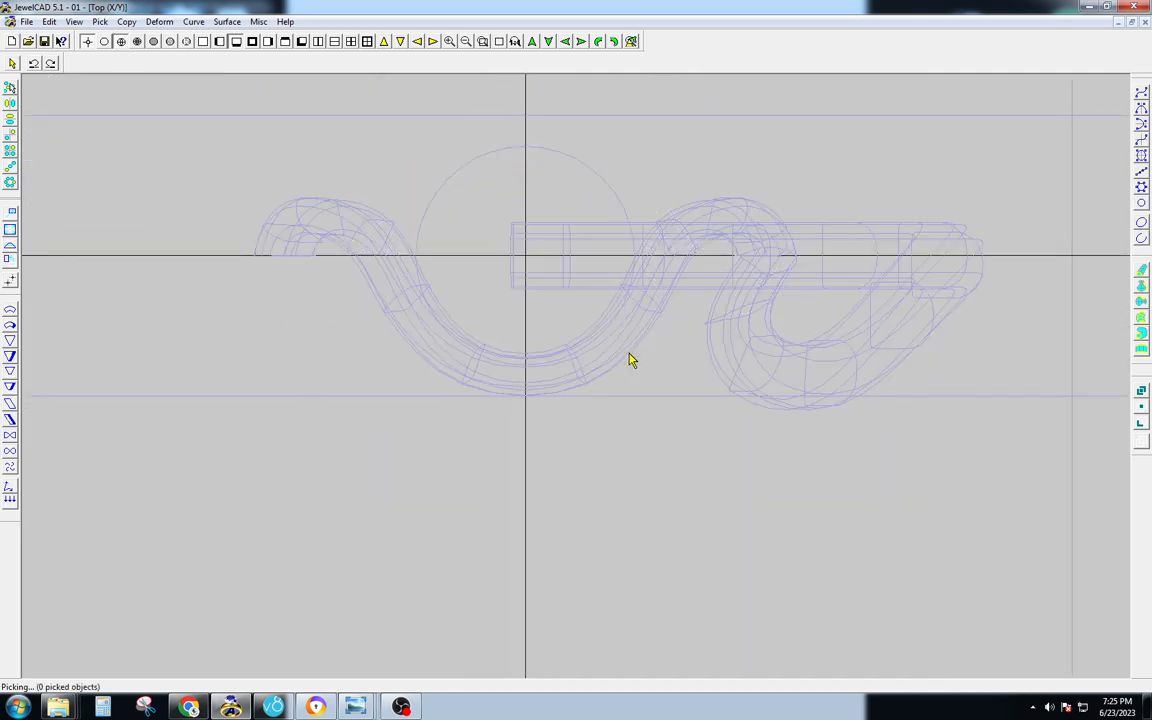
Move the control points at the lowest part of the remaining head strand slightly in negative Y.
click(629, 360)
click(617, 350)
key(F8)
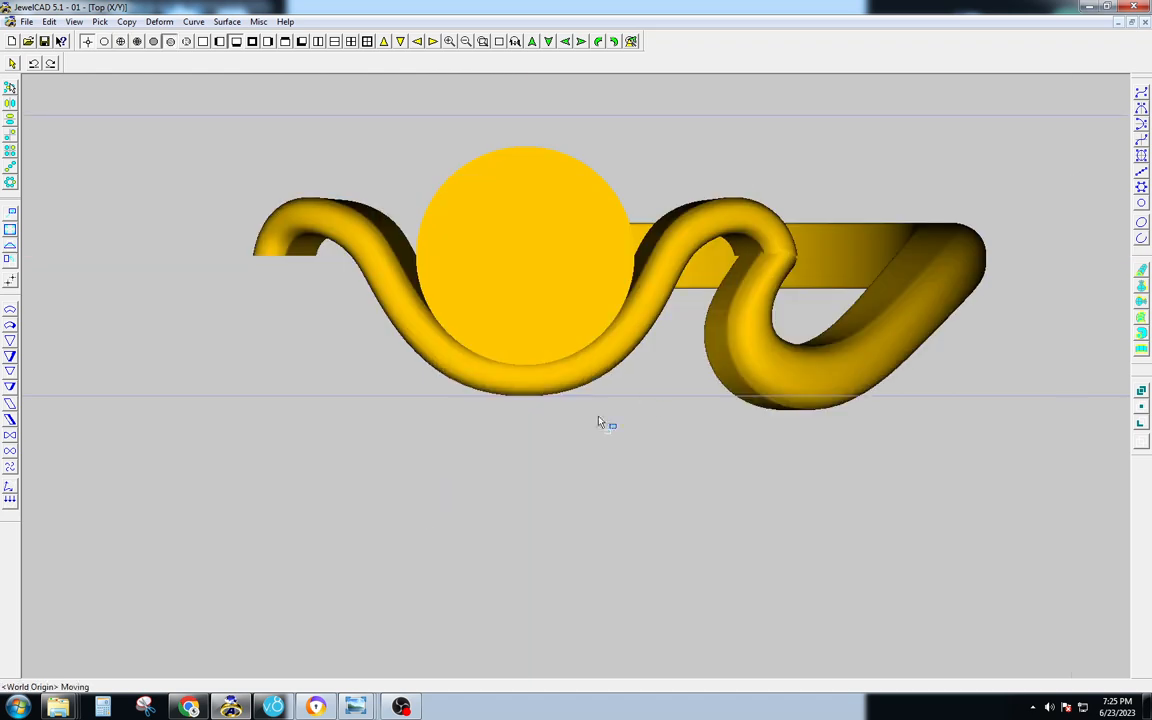
drag(644, 394, 644, 407)
key(F6)
key(space)
Move the lower guide line down to align with the outer edge of the shank branch.
click(657, 396)
key(F9)
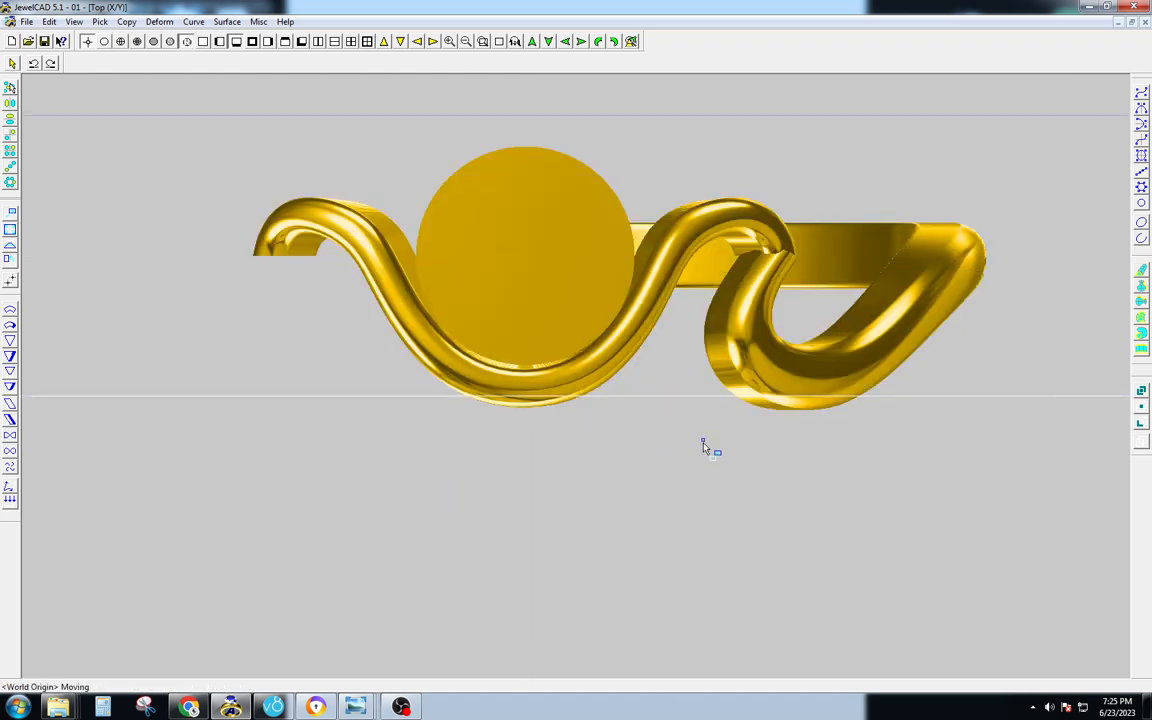
drag(703, 443, 703, 456)
key(F6)
key(space)
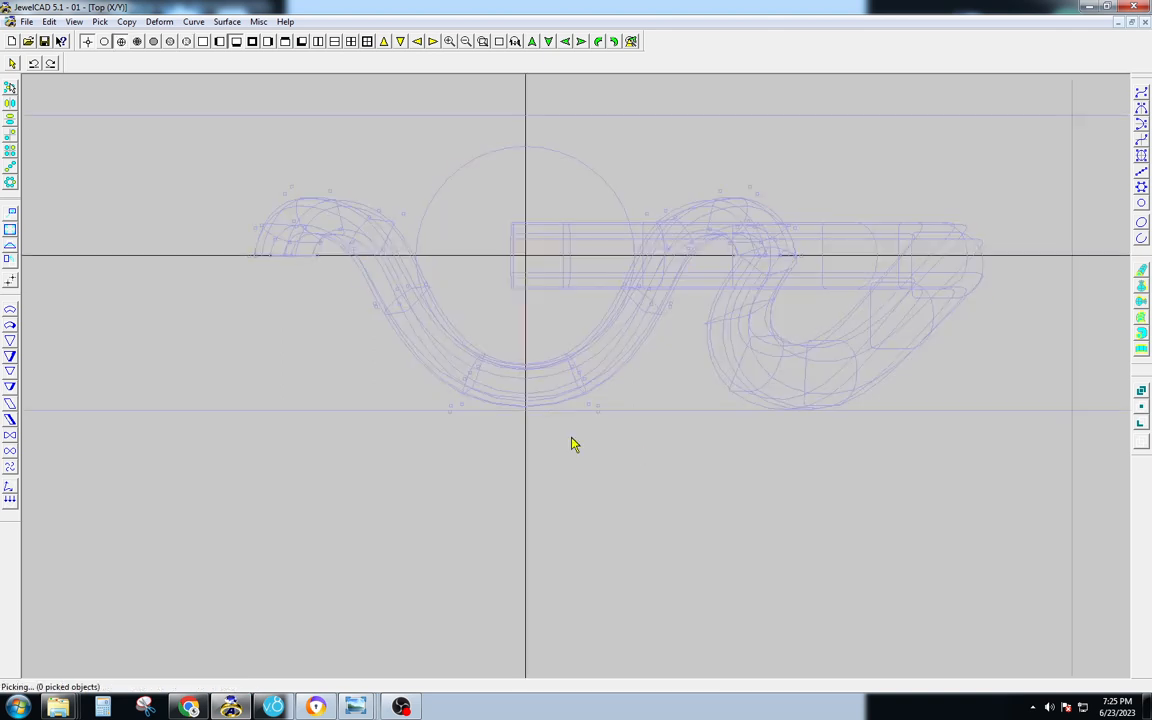
Lower the outermost control points of the head strand slightly so that its edge meets the guide line.
key(F7)
drag(458, 450, 352, 525)
key(F9)
drag(666, 429, 667, 435)
key(F6)
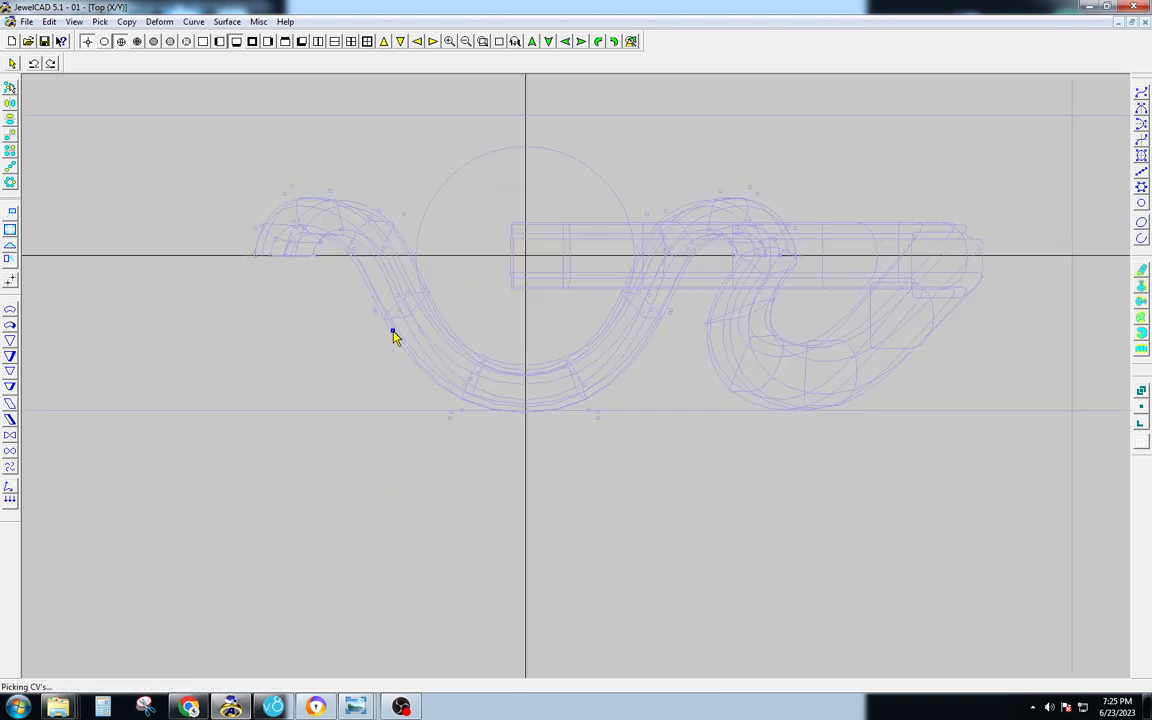
Widen the head strand around the centre disc by scaling its side control points to about 1.084 in X.
drag(317, 332, 700, 282)
key(F9)
key(s)
drag(744, 329, 762, 329)
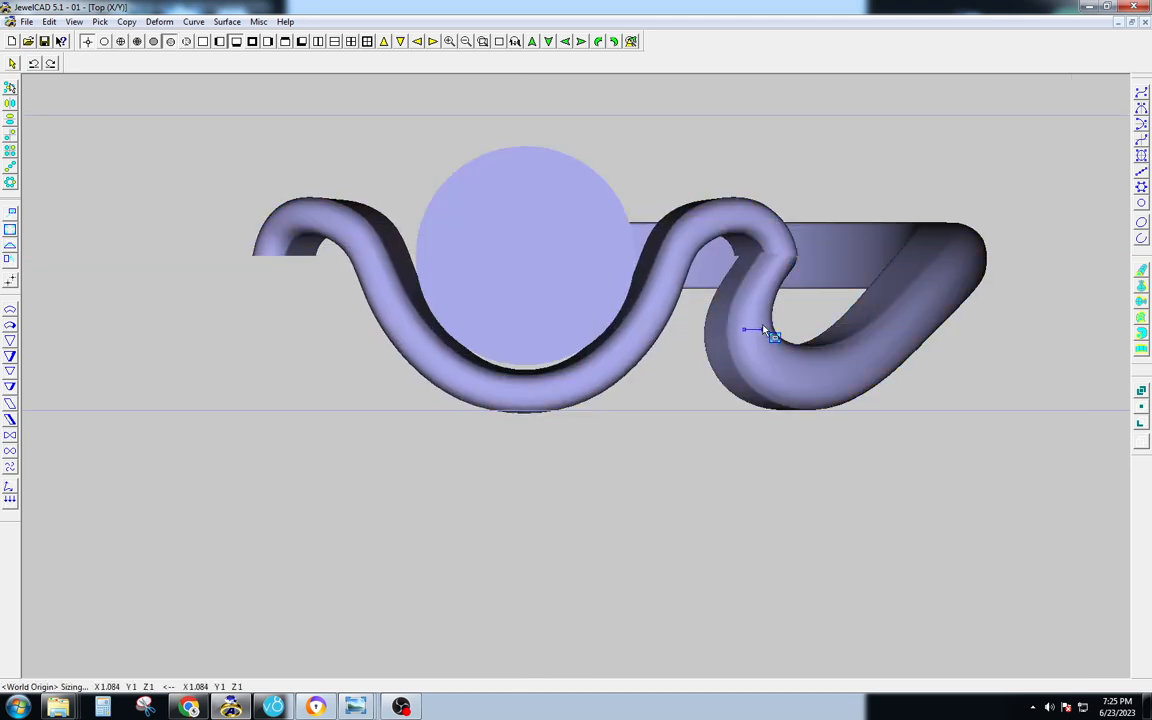
key(F6)
Mirror the edited strand across the horizontal centreline to rebuild the head's interlaced band.
click(628, 392)
key(F9)
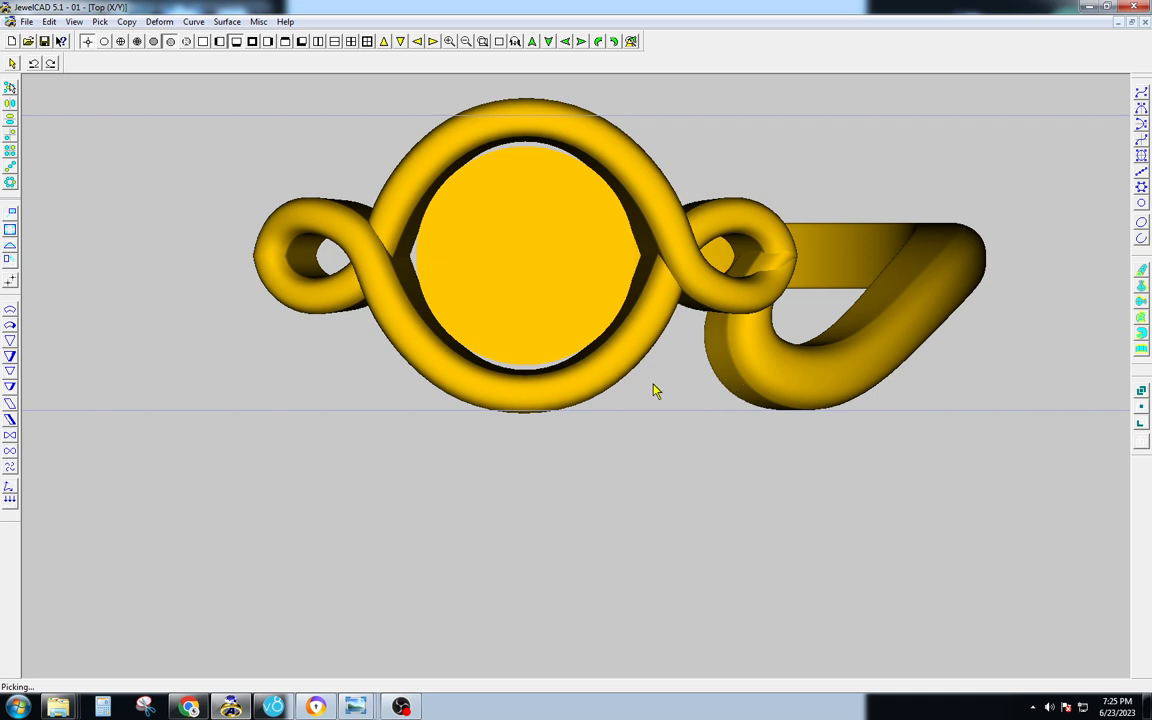
key(F6)
Mirror the shank branch across the horizontal centreline, then try and undo a further copy on the head's opposite side.
click(728, 371)
key(F9)
key(ctrl+z)
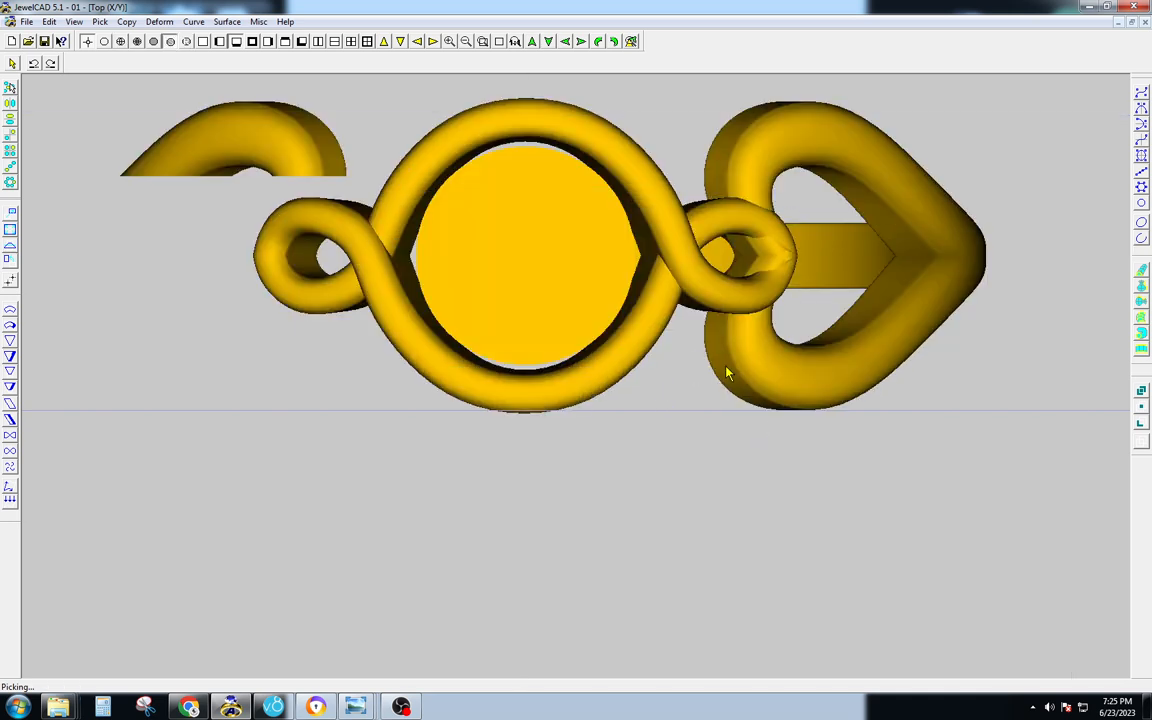
scroll(728, 372, down, 4)
scroll(728, 371, down, 2)
scroll(711, 391, up, 2)
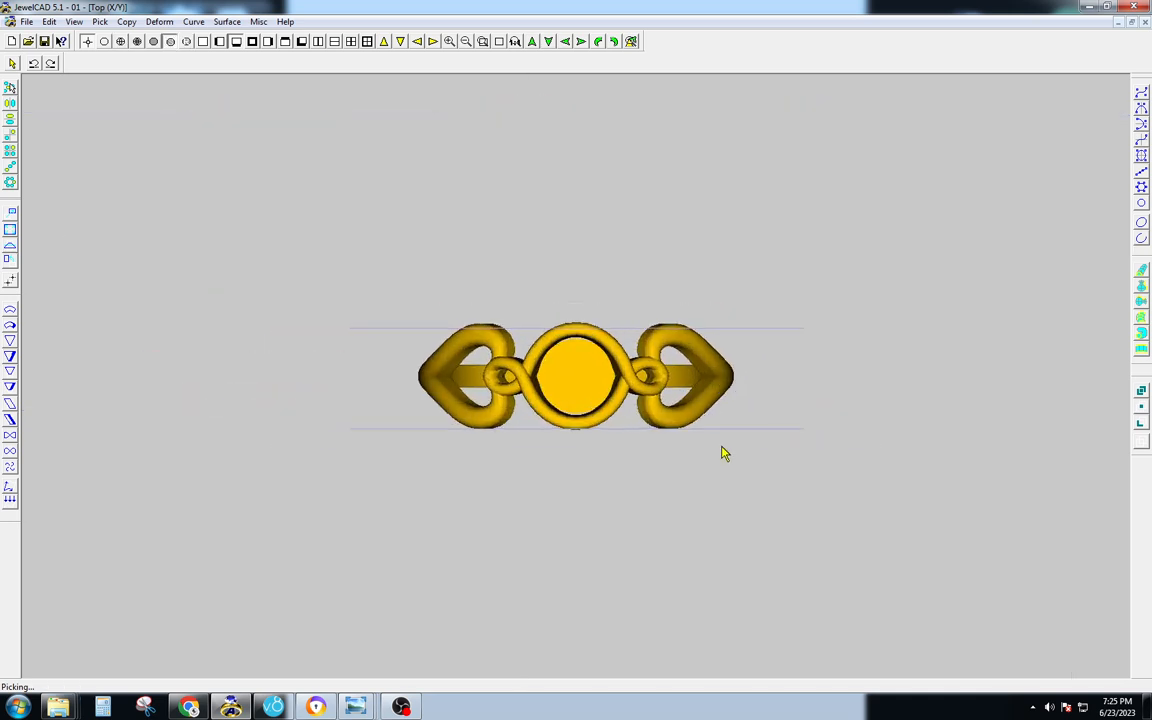
key(ctrl+z)
Replace the upper guide line with a mirrored copy of the lower one and check the model in 3D.
click(705, 441)
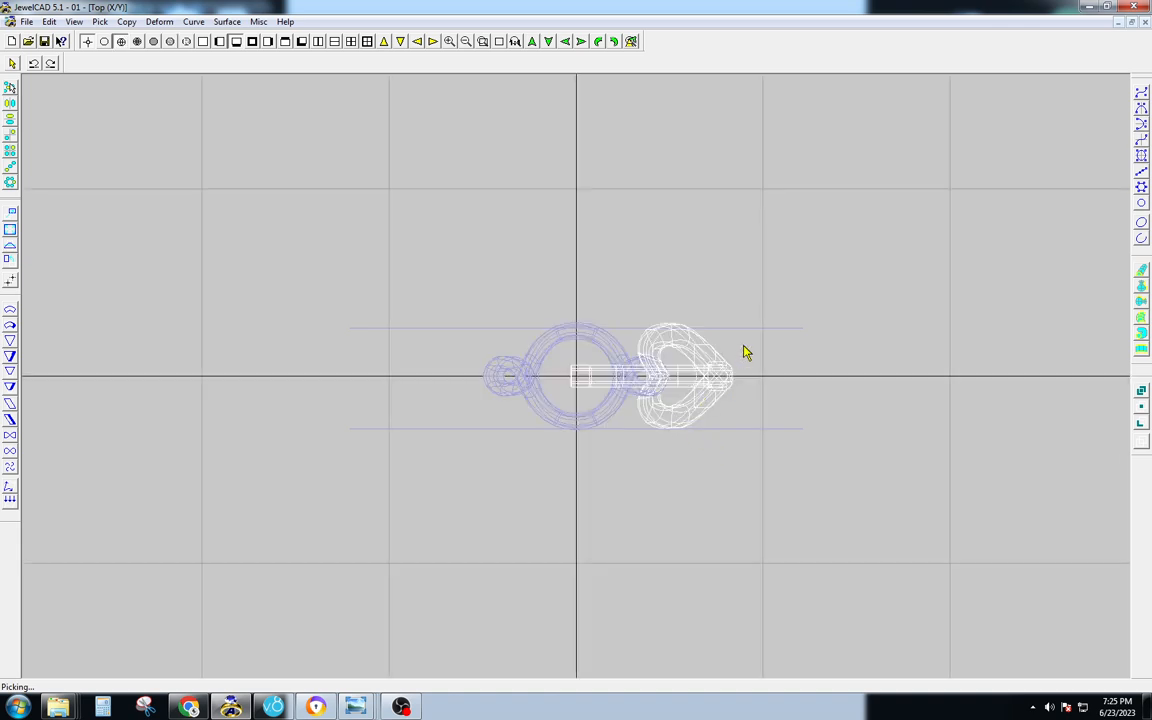
click(798, 327)
key(F9)
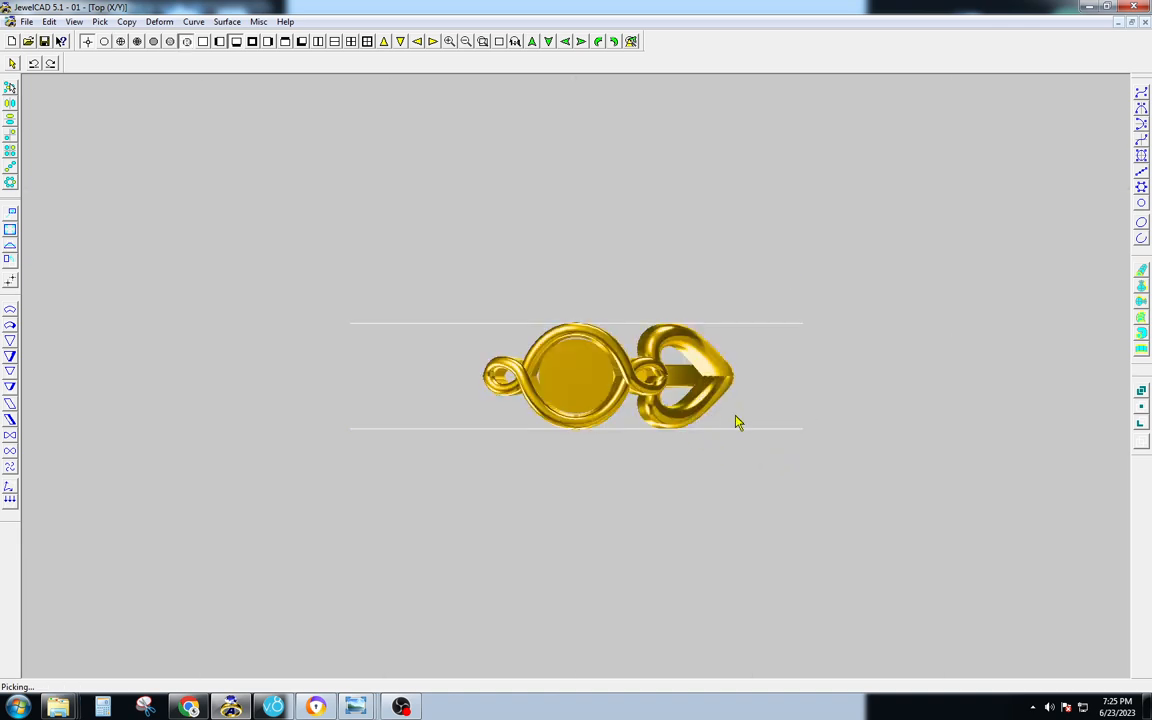
key(F6)
click(754, 400)
mouse_move(769, 360)
middle_down()
mouse_move(758, 450)
mouse_move(679, 327)
middle_up()
key(F9)
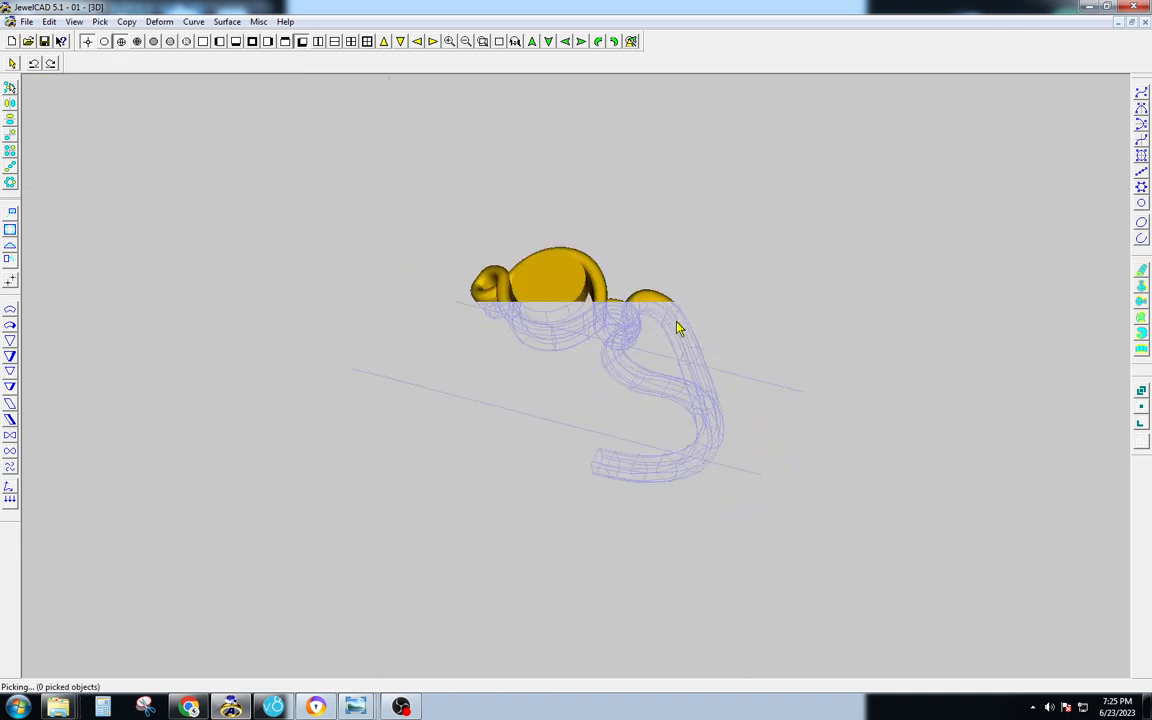
key(F1)
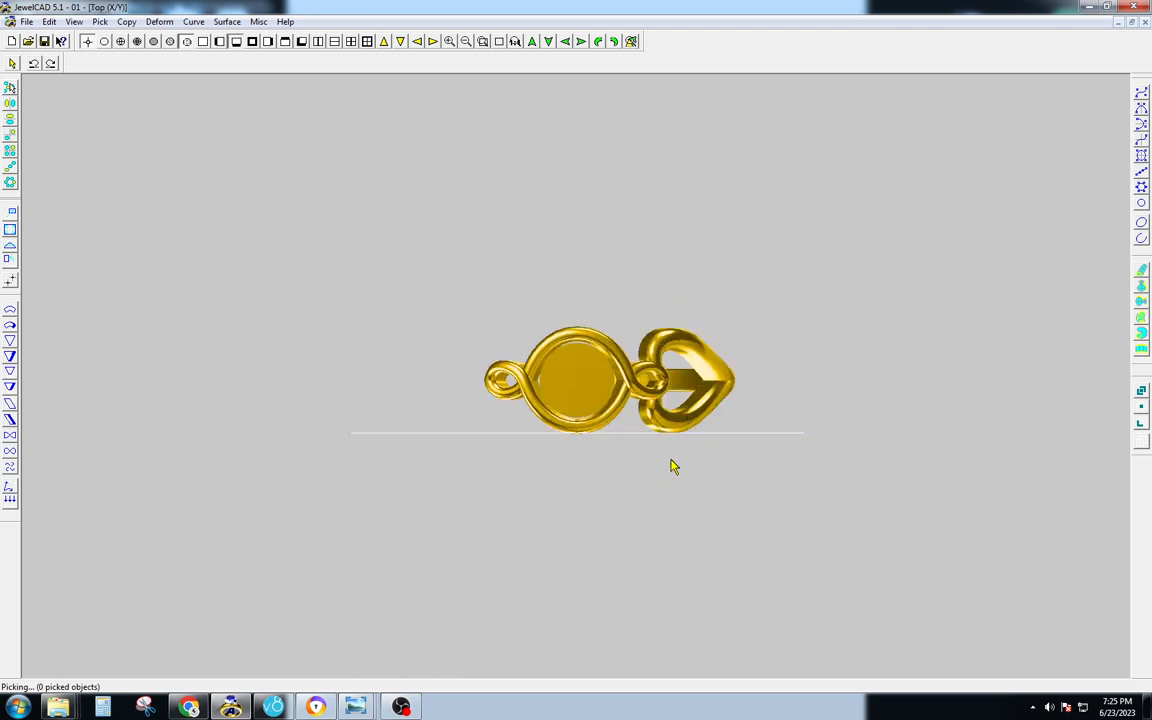
Delete the upper mirrored head strand and consult the reference photo of the ring.
key(F6)
click(593, 328)
click(577, 342)
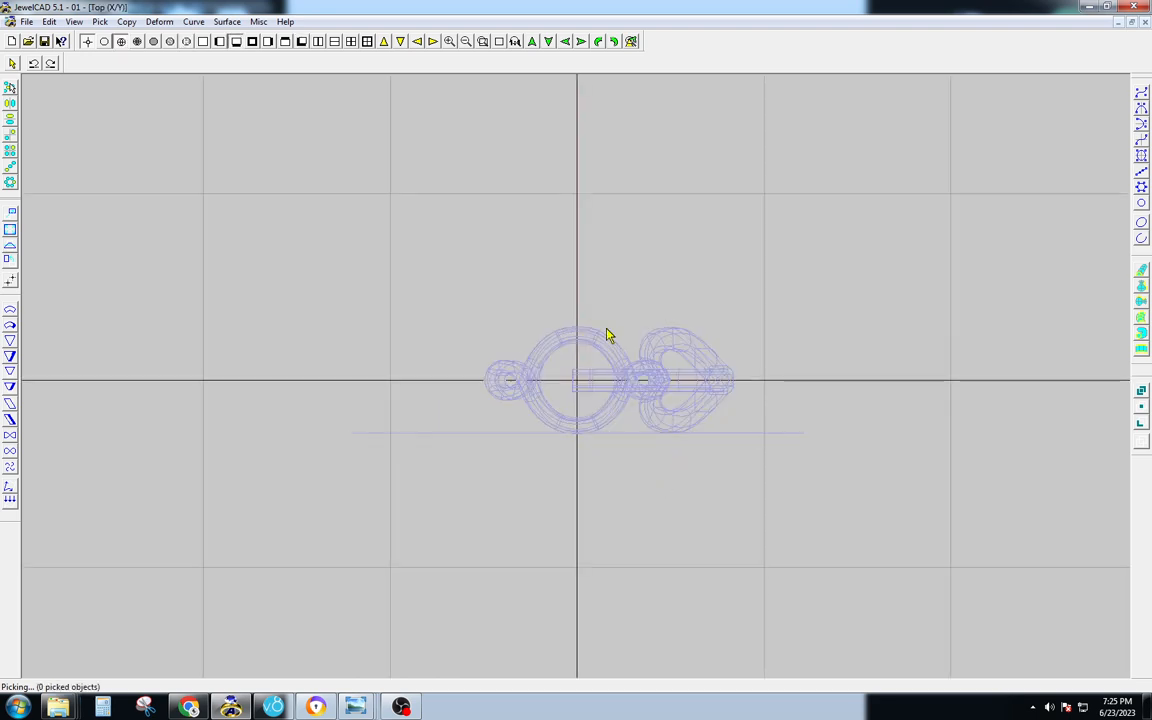
click(606, 340)
mouse_move(355, 706)
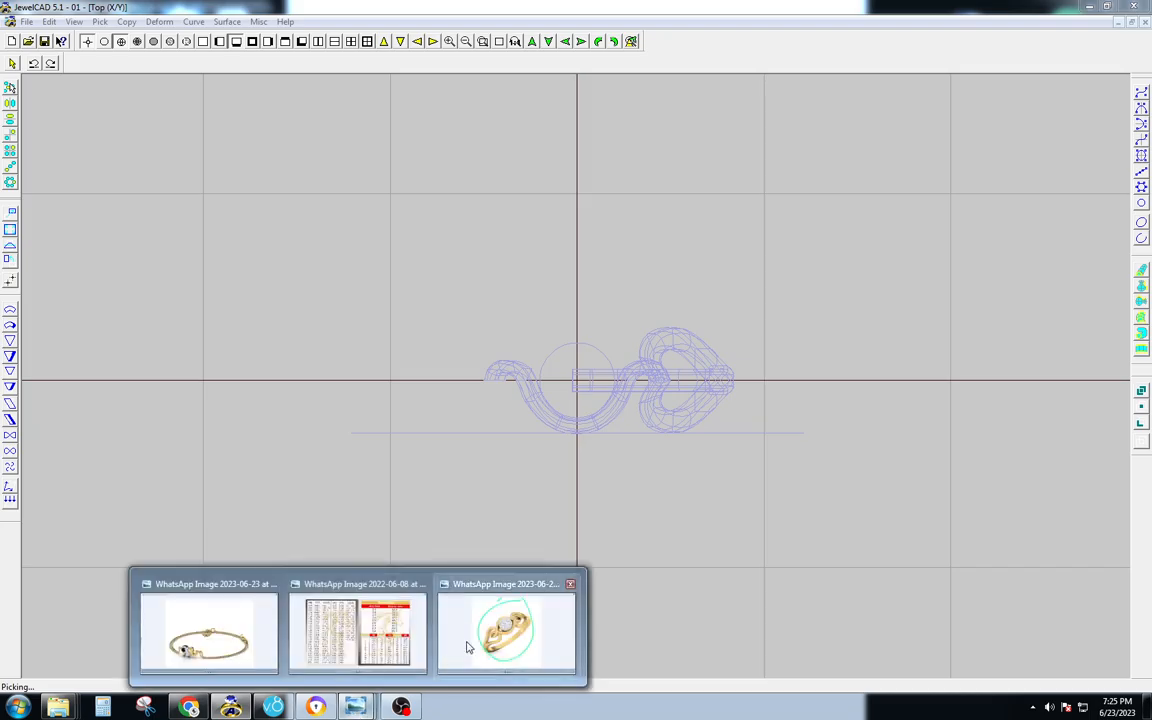
click(536, 636)
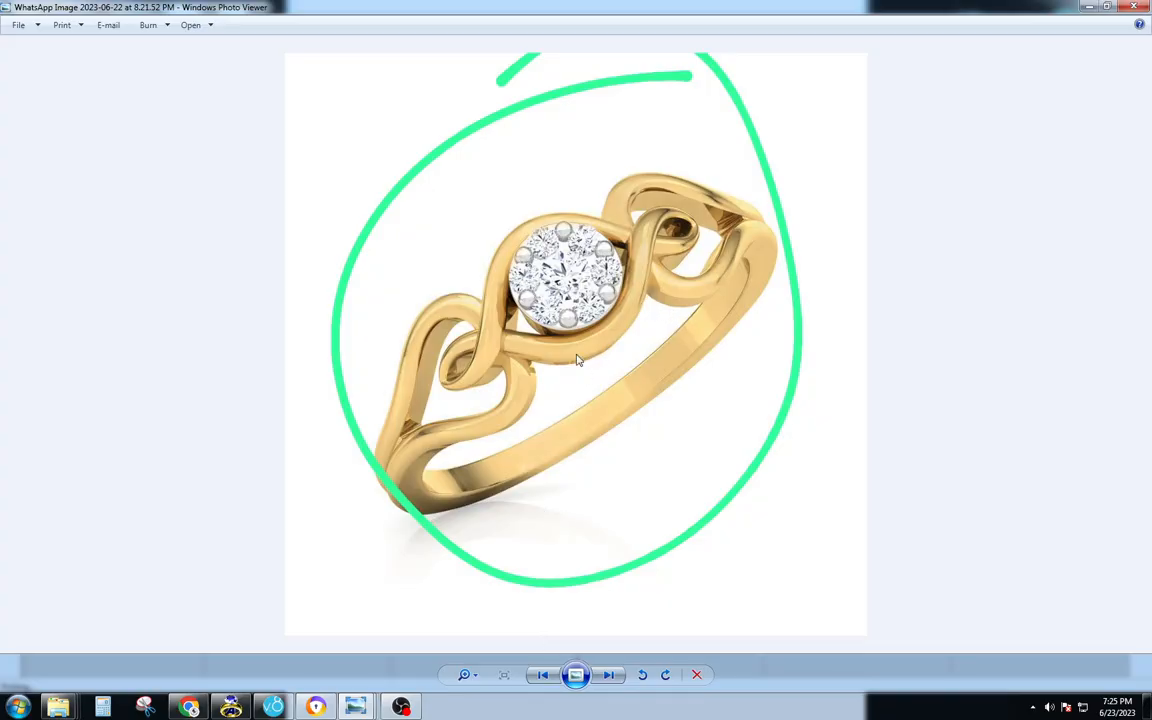
click(1092, 7)
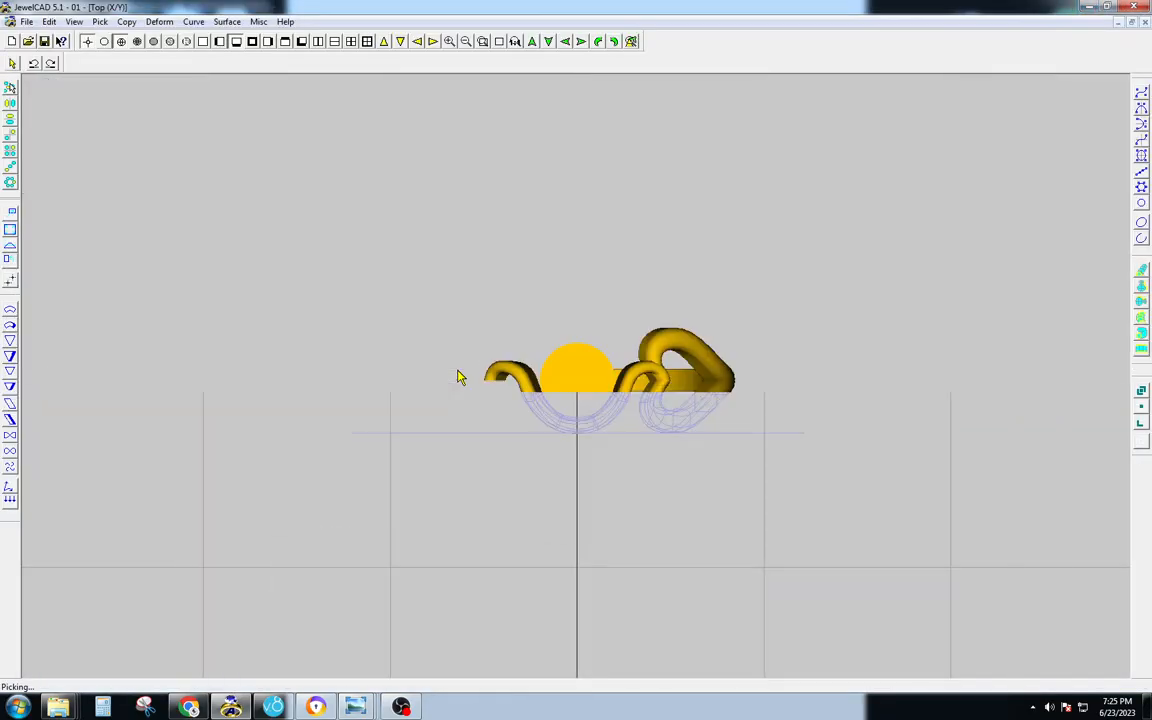
Thicken the remaining head strand by offsetting its surface on both sides, and check its lower edge against the guide line.
click(618, 425)
scroll(624, 433, up, 2)
key(F6)
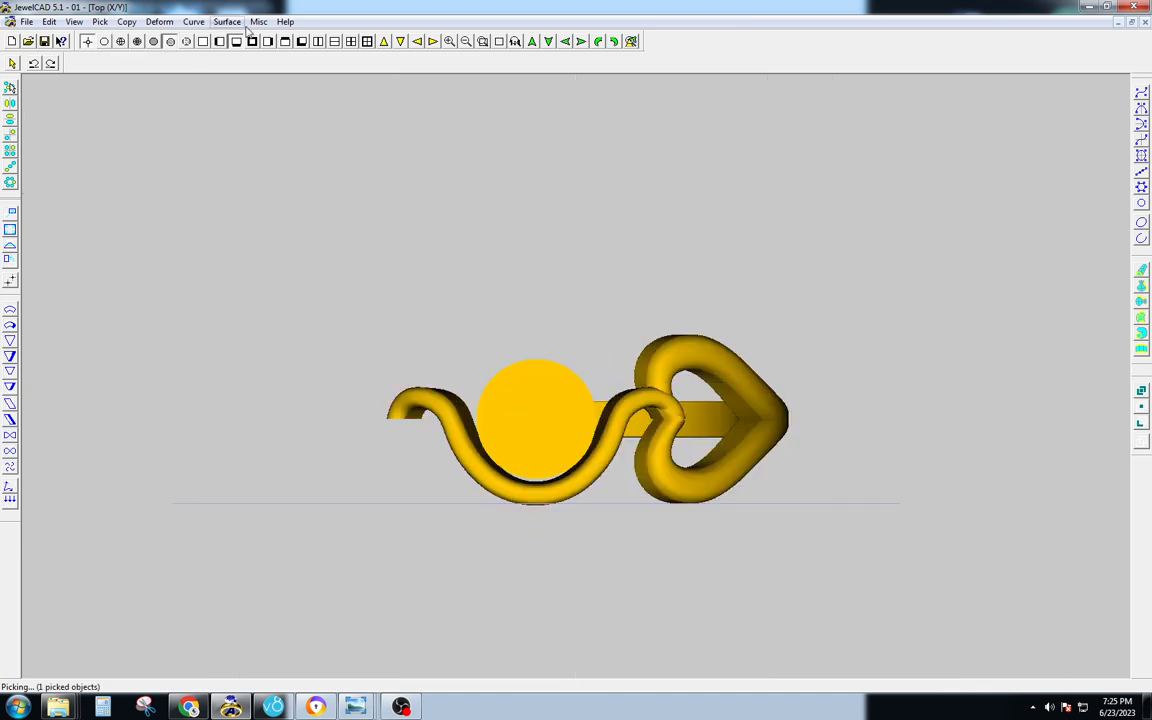
click(238, 22)
click(258, 305)
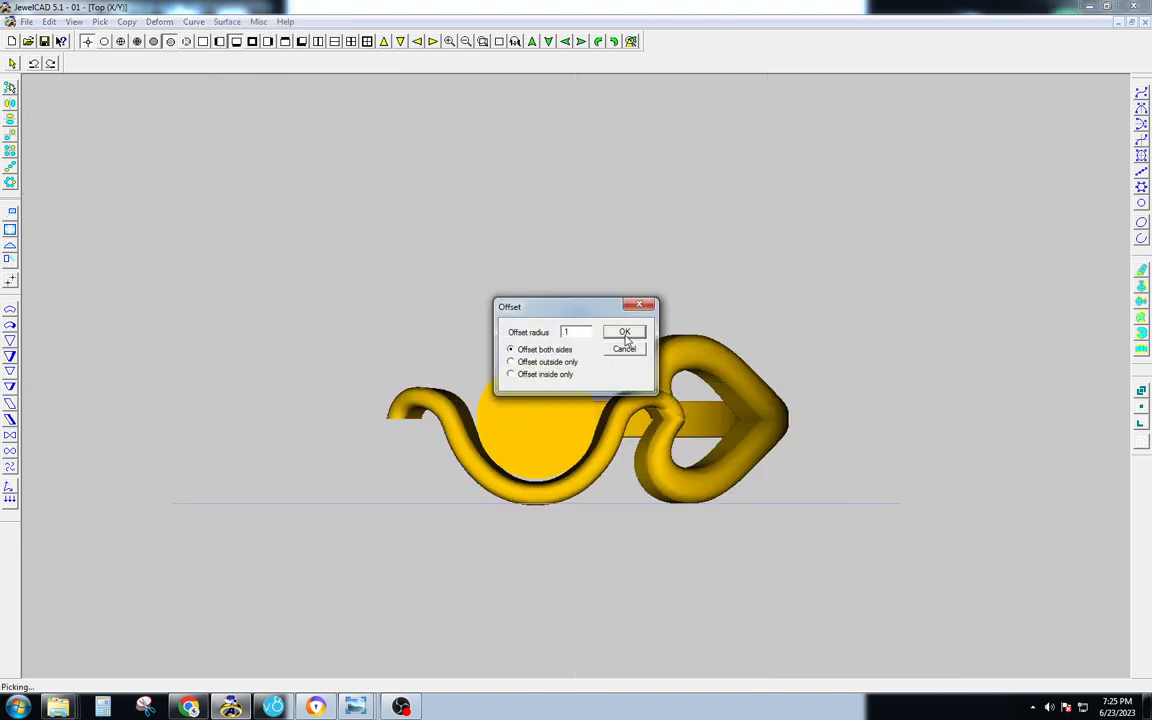
click(625, 332)
drag(468, 432, 663, 545)
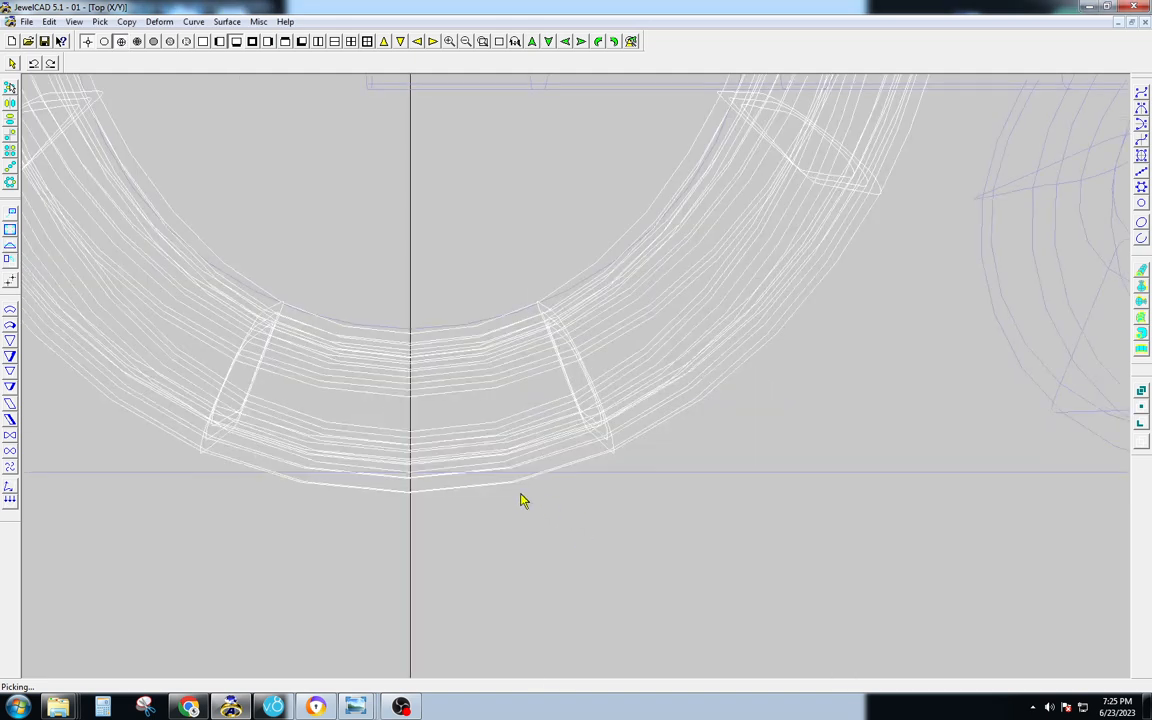
drag(465, 495, 470, 499)
key(Home)
key(F6)
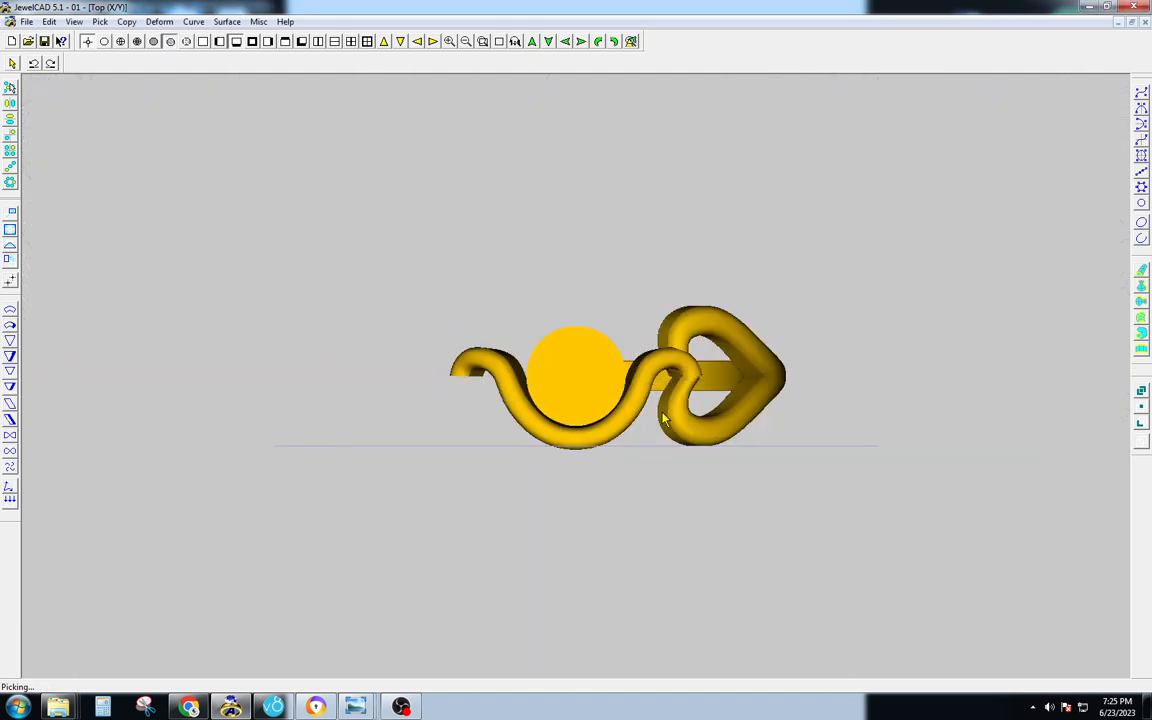
Try mirroring the thickened strand across the horizontal centreline and moving the head band by -0.22 in Z, and undo both changes.
key(F5)
key(F6)
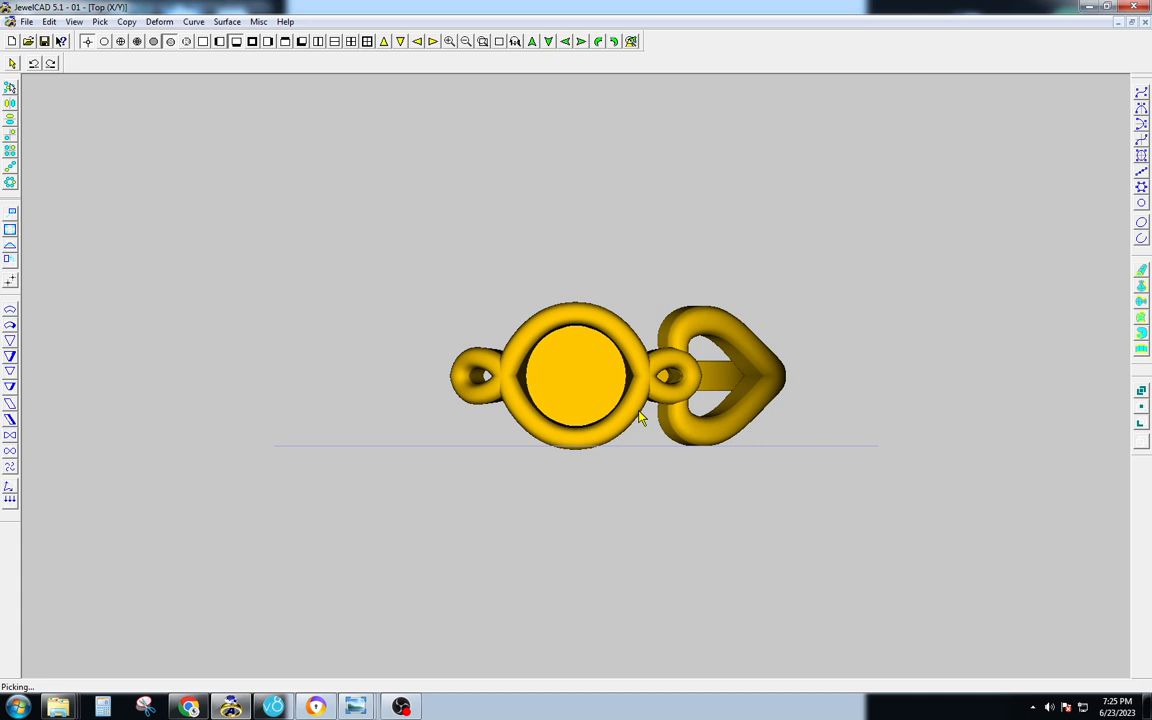
key(F2)
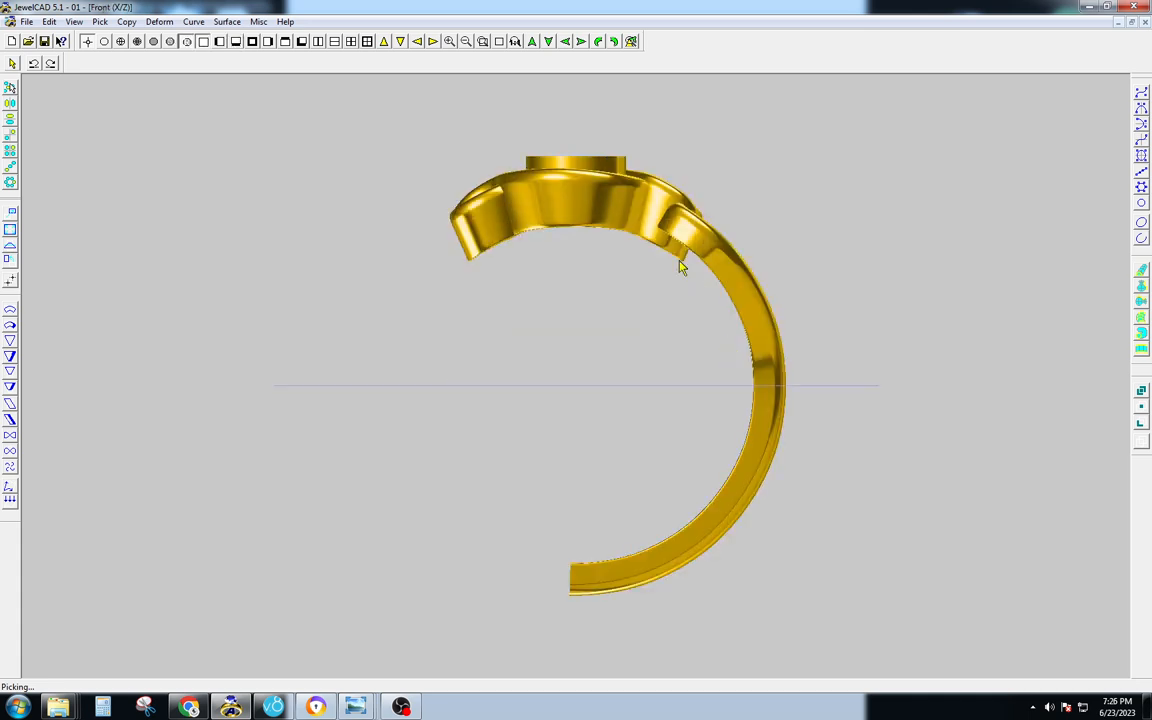
drag(595, 75, 661, 405)
key(F6)
key(space)
drag(793, 320, 792, 330)
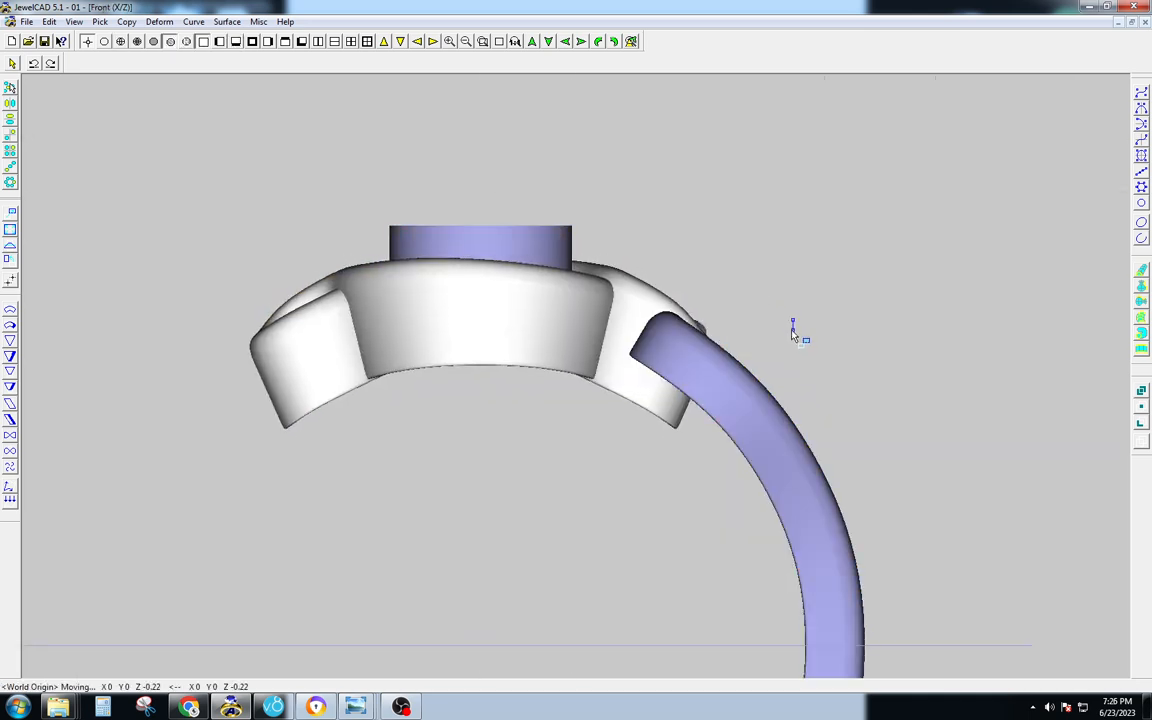
key(F5)
key(F4)
key(F6)
key(F5)
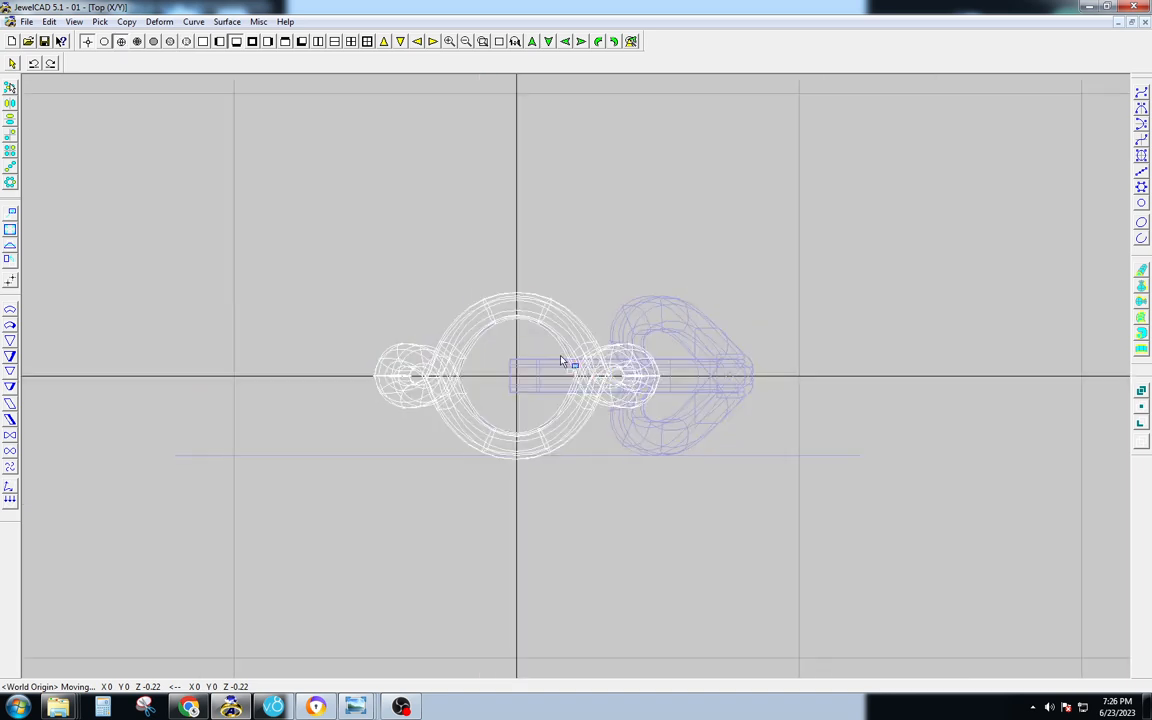
key(F6)
key(ctrl+z)
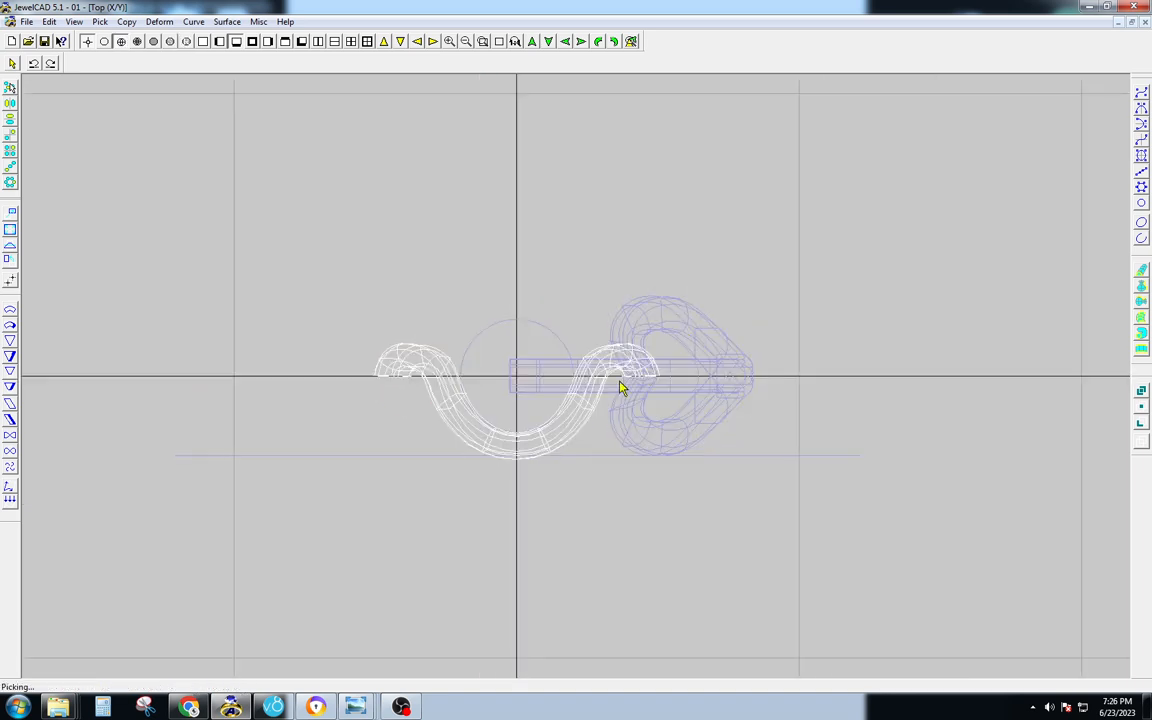
Enlarge the single head strand slightly and move it by -0.27 in Z, previewing the mirrored band from above.
scroll(620, 386, up, 1)
key(s)
drag(797, 367, 803, 372)
key(F2)
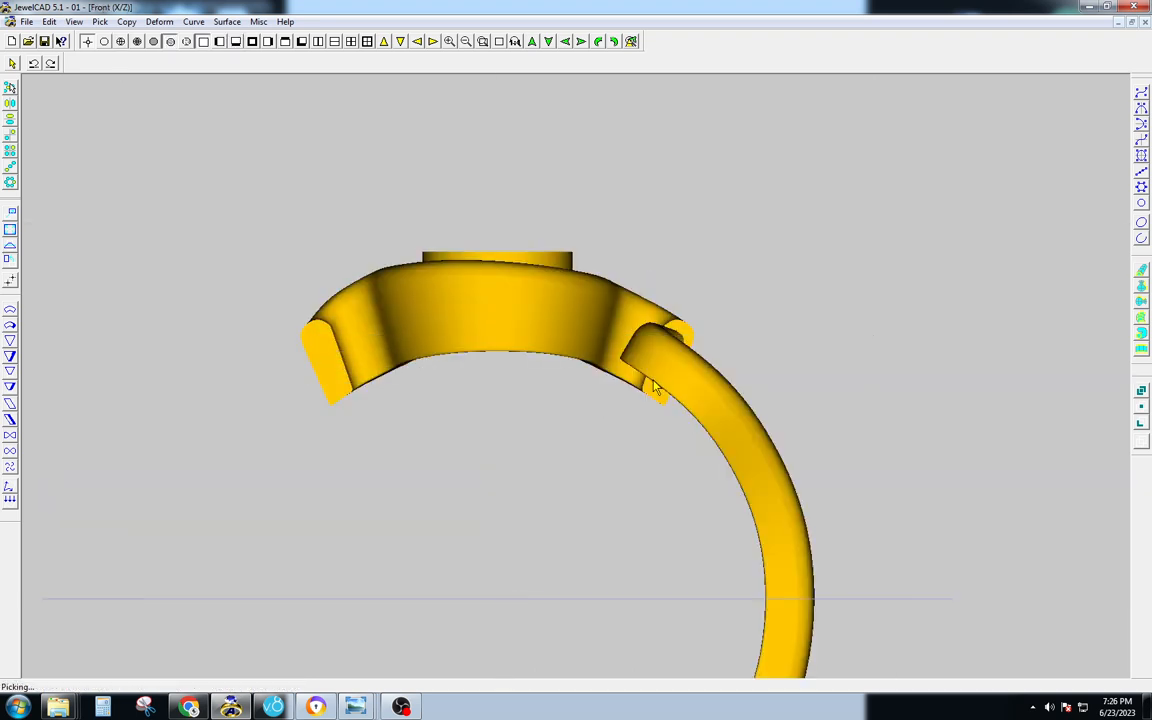
key(m)
drag(715, 351, 715, 363)
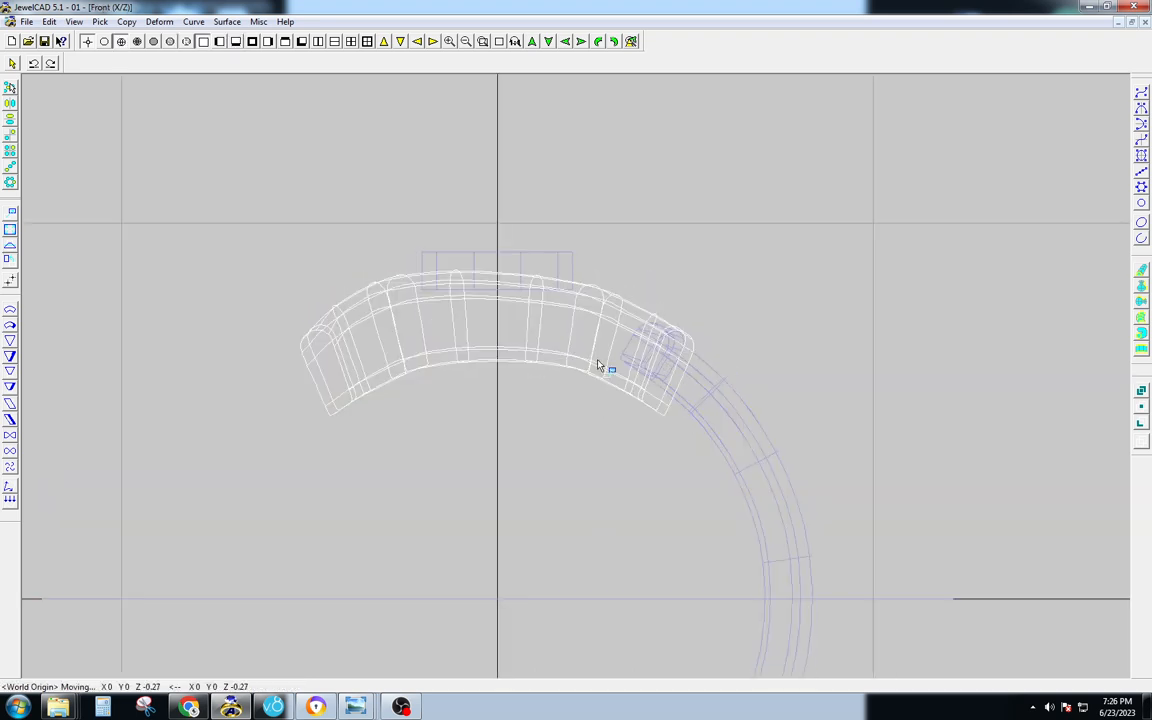
key(F1)
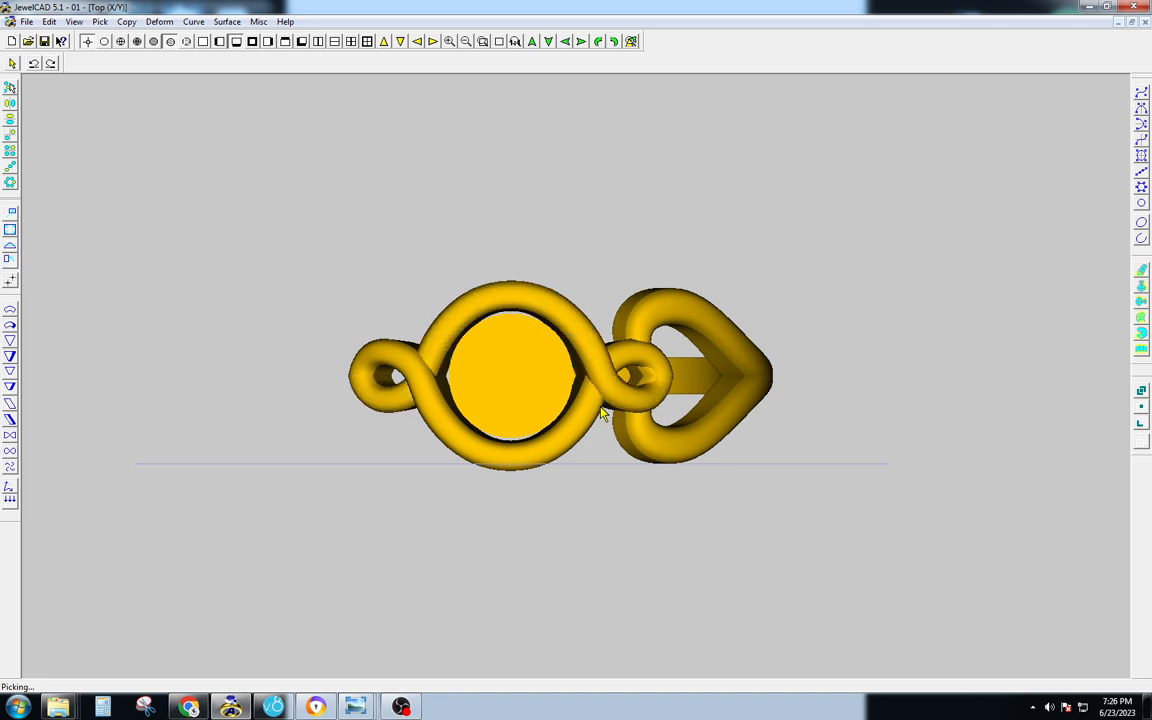
key(Up)
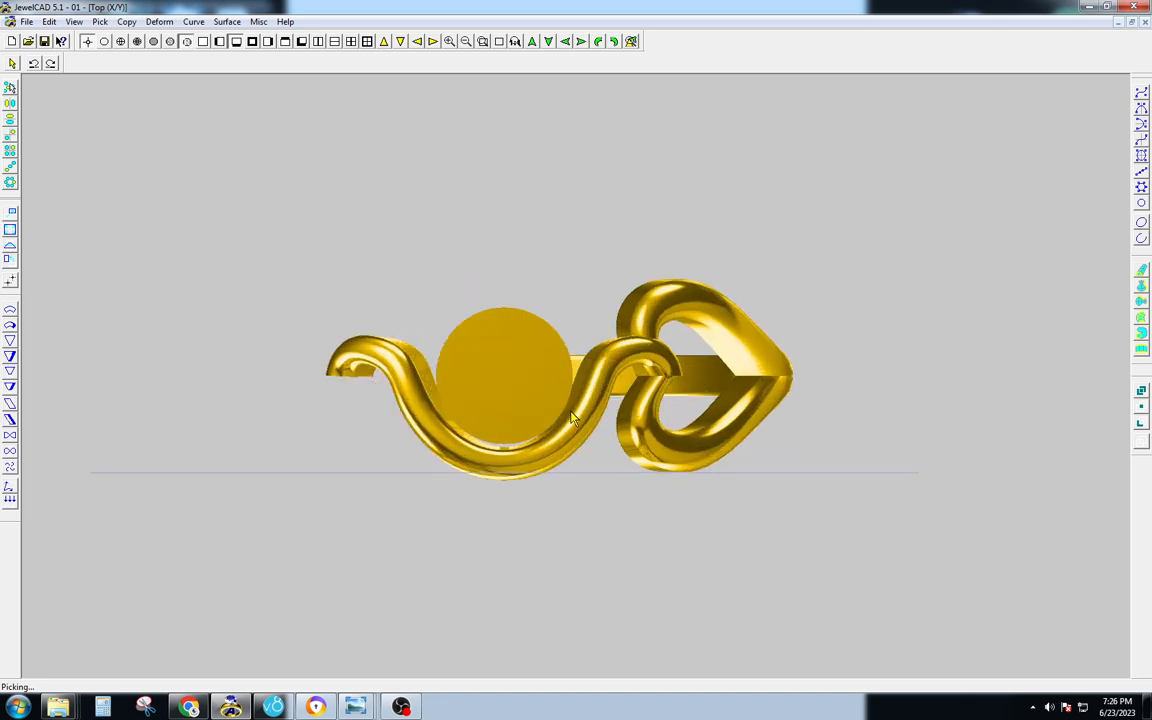
Spread the head strand's side control points outward in X around the centre disc.
scroll(499, 426, up, 2)
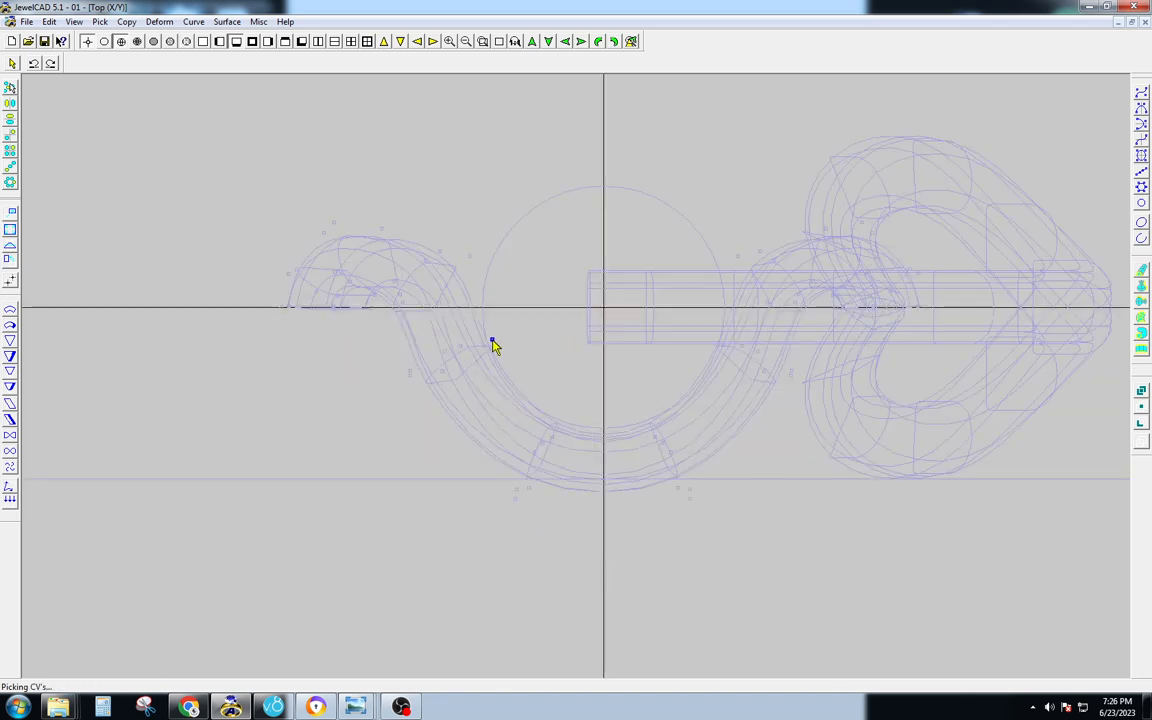
click(785, 380)
key(s)
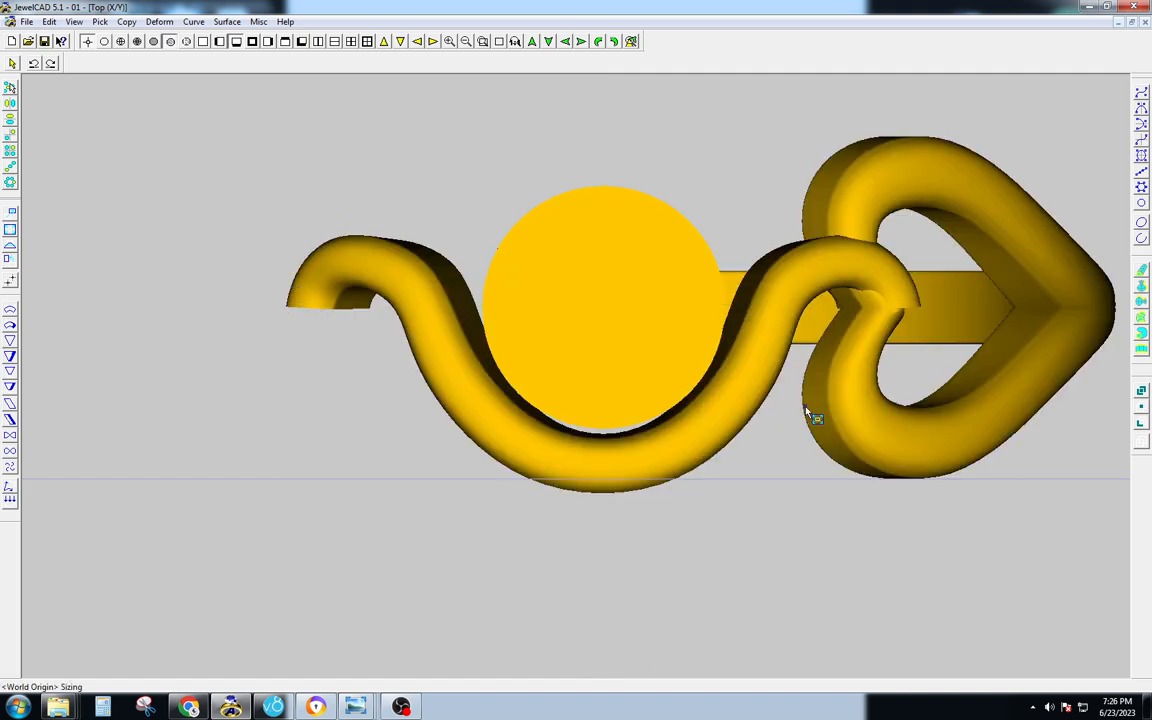
right_drag(805, 407, 815, 407)
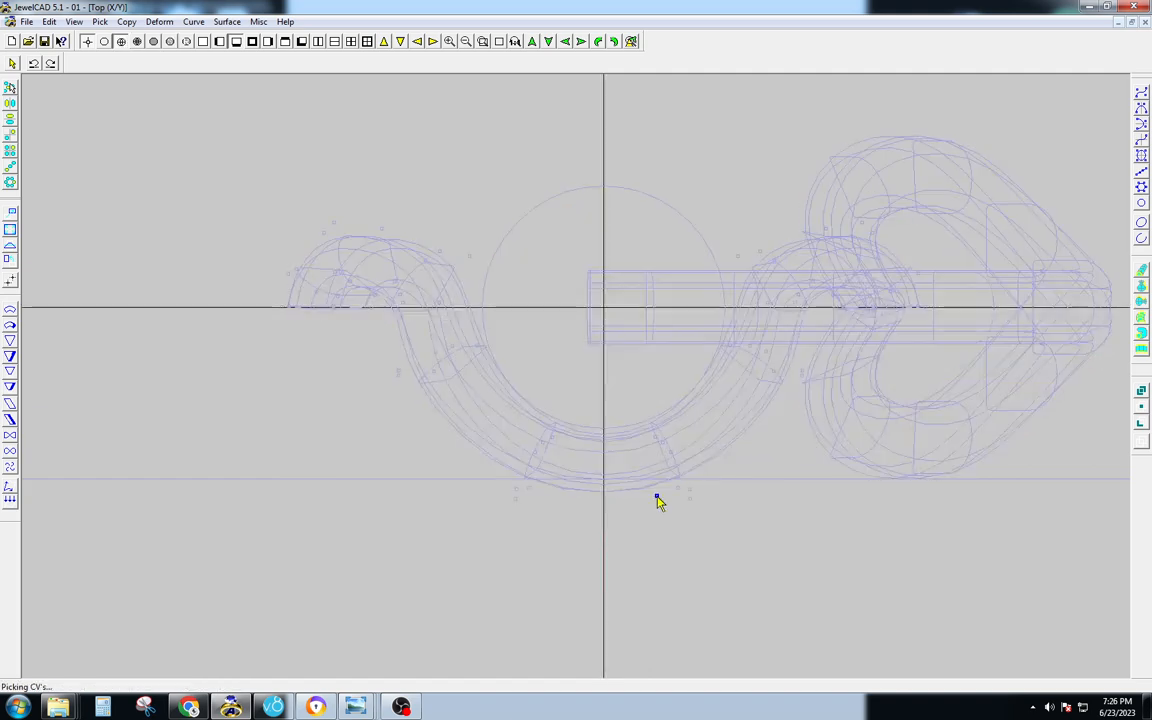
Move the strand's lowest control points 0.115 in Y and scale its side control points to 0.968 in X.
drag(717, 411, 495, 582)
key(m)
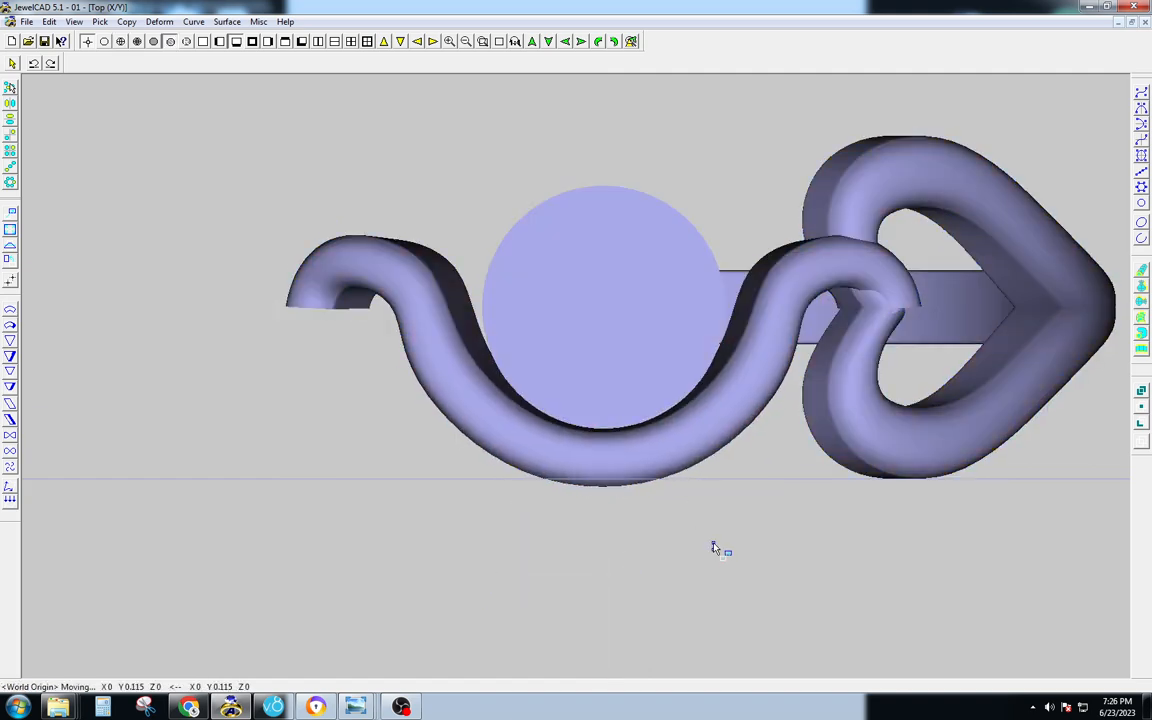
key(space)
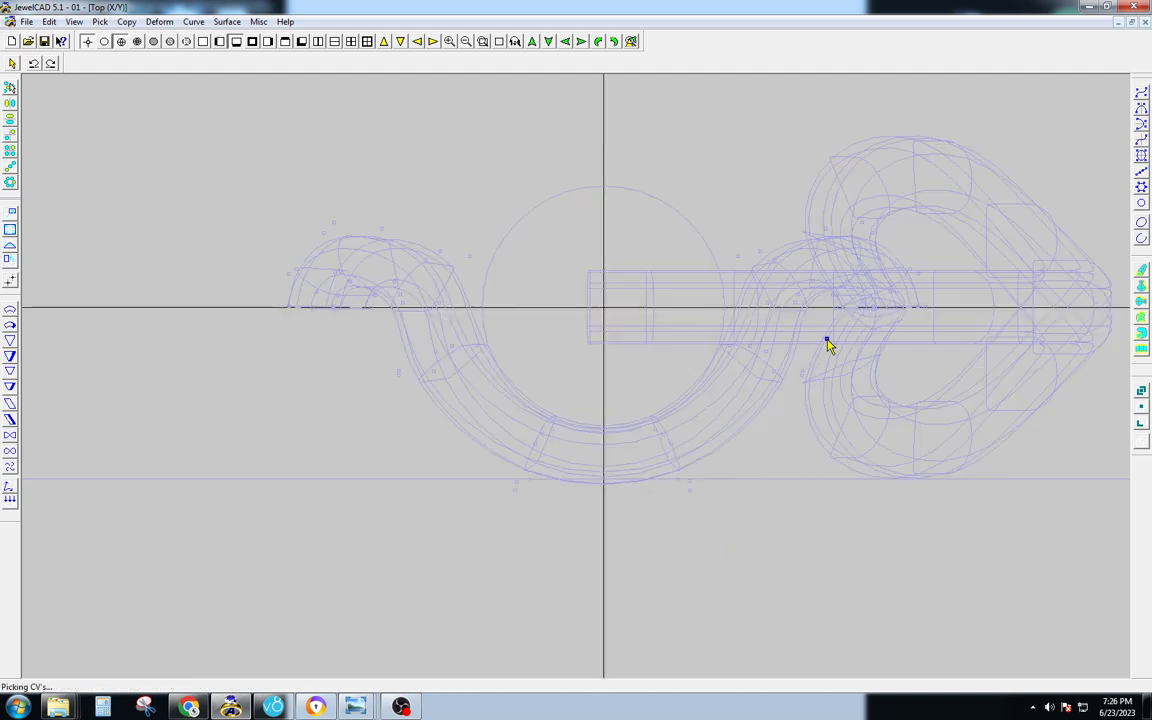
key(s)
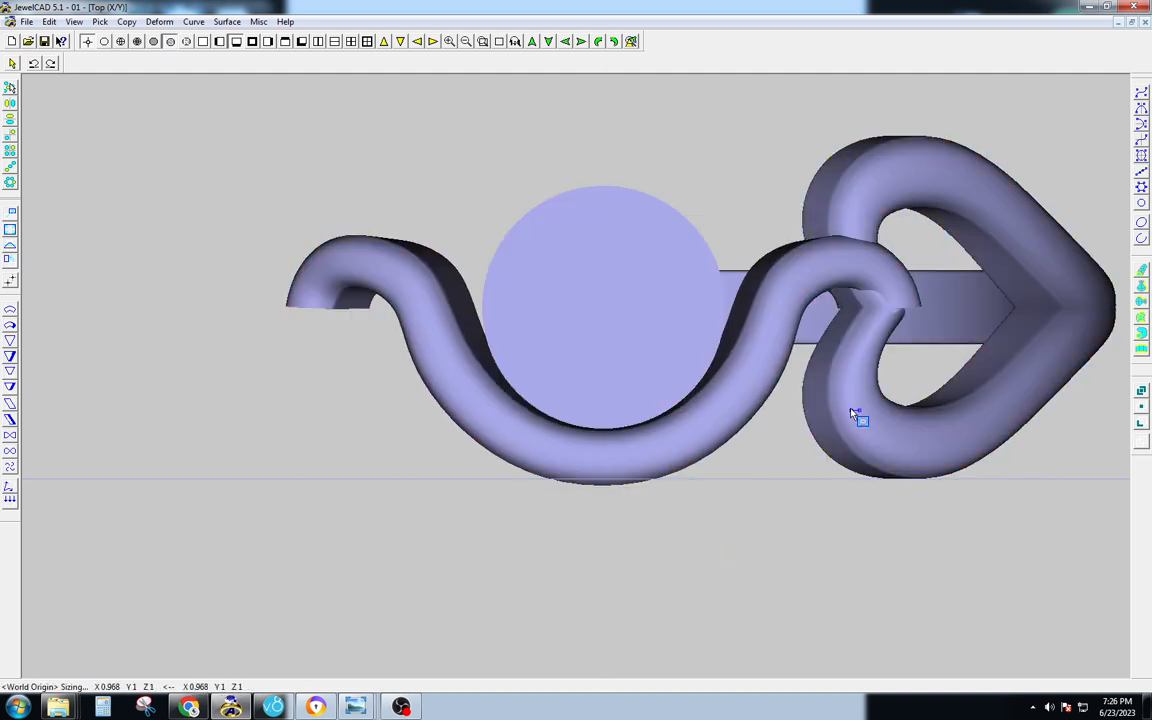
key(space)
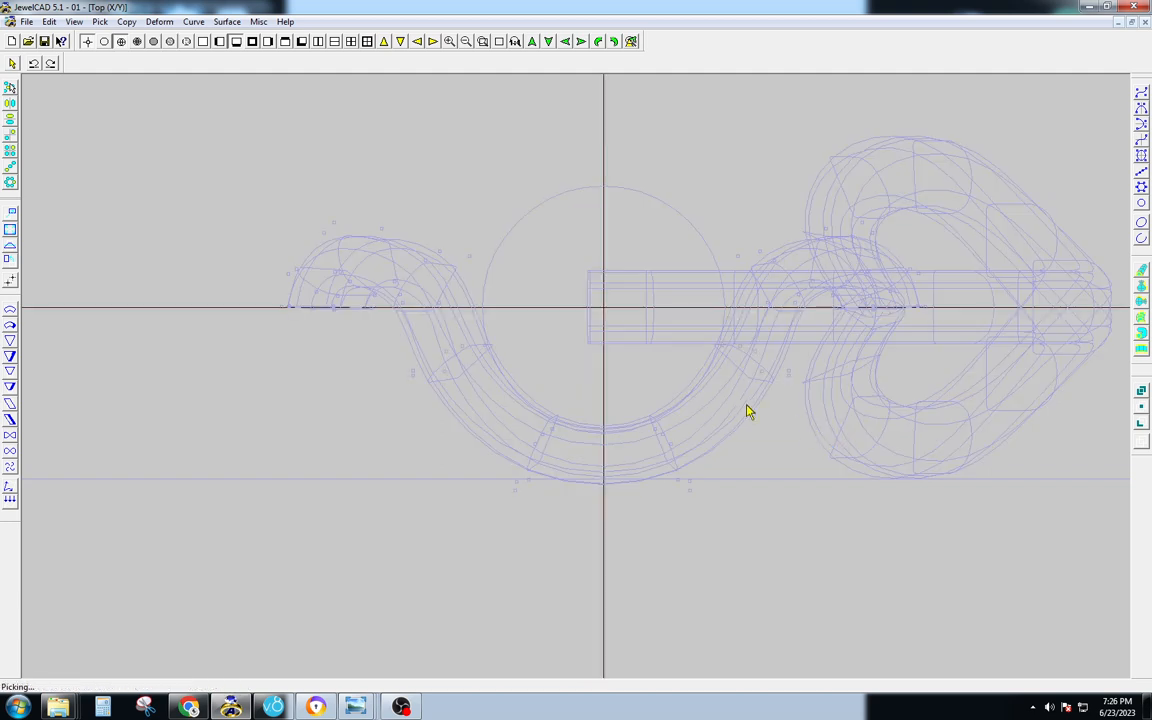
Mirror the reshaped head strand across the horizontal centreline to rebuild the interlaced band.
click(745, 406)
key(Home)
key(v)
key(F8)
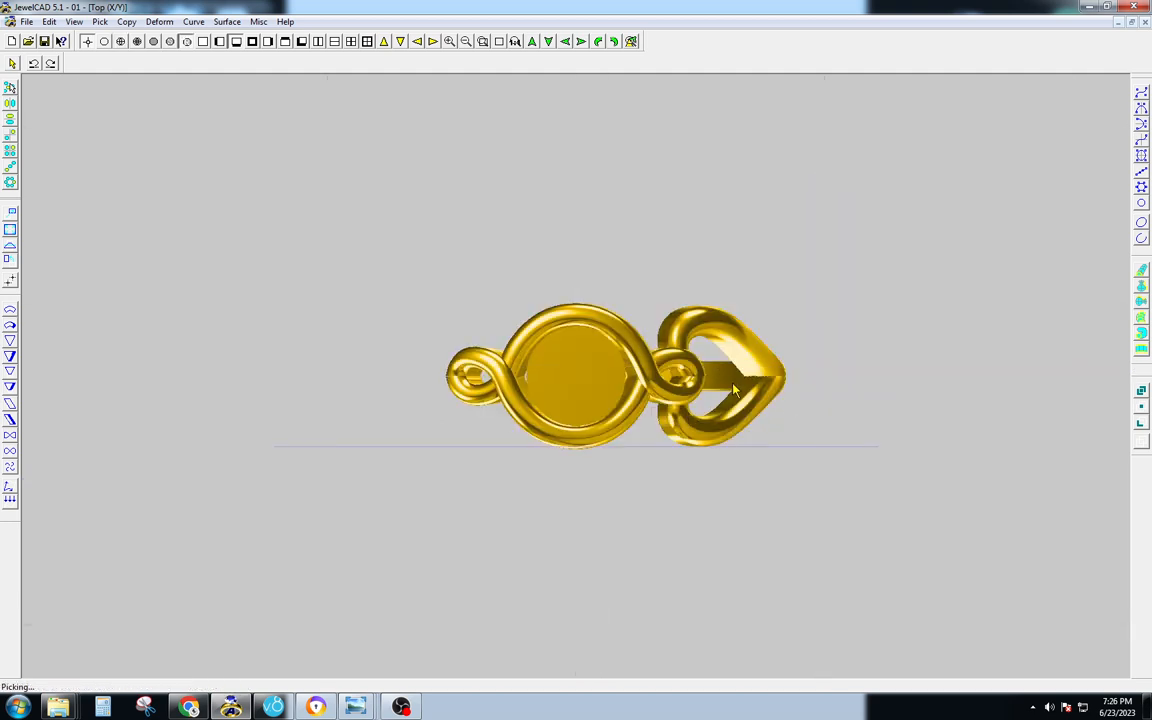
Try copying the two shank branches to the head's opposite side, check the ring in 3D and undo the copy.
key(space)
click(756, 424)
drag(756, 424, 787, 330)
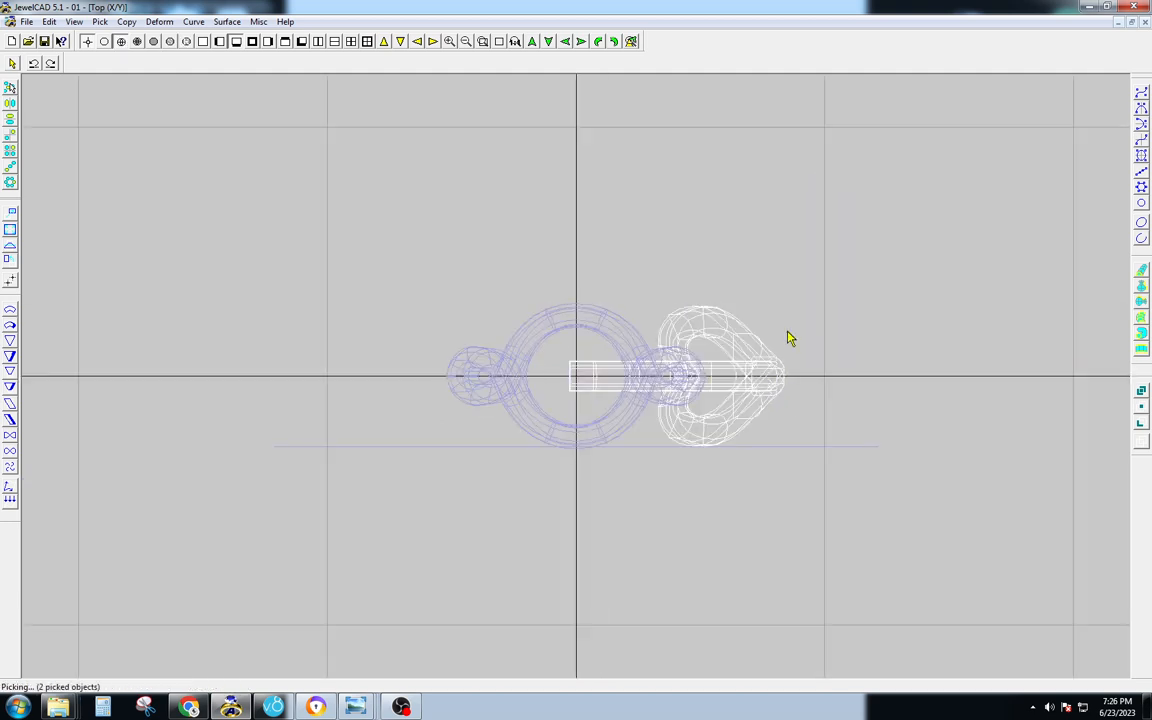
key(v)
key(F8)
middle_drag(780, 332, 794, 305)
key(ctrl+z)
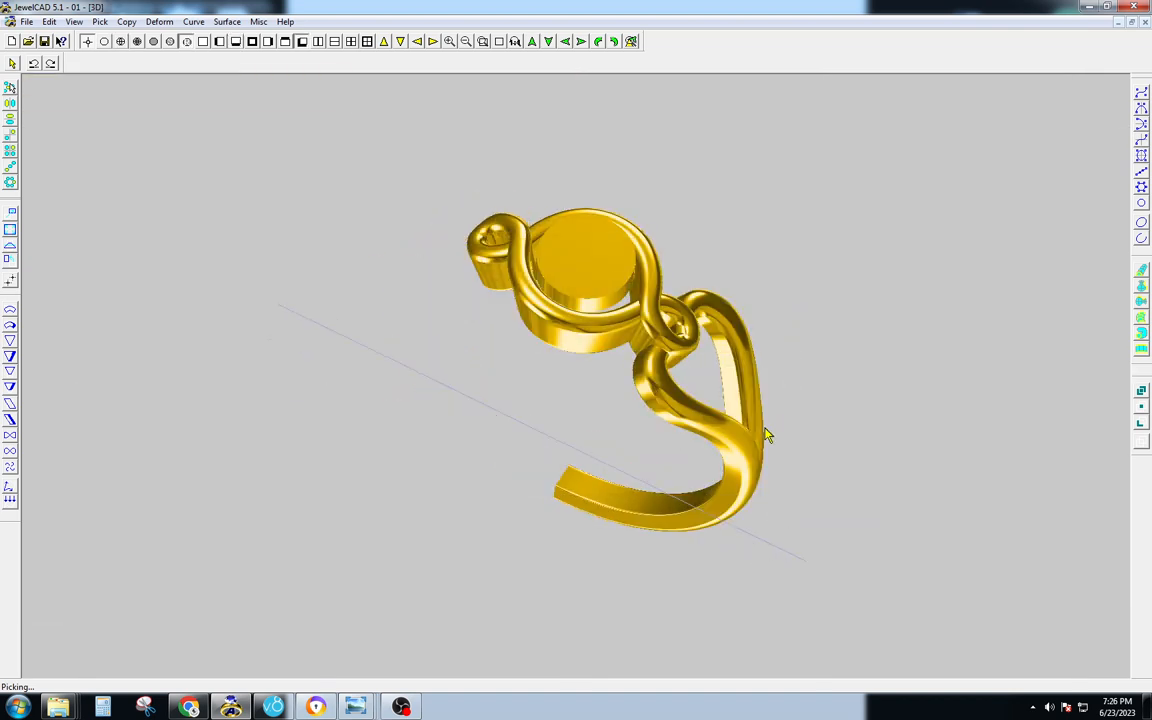
Widen the shank below the split by scaling the control points of its lower half outward in the side view.
key(F3)
key(F8)
scroll(563, 419, up, 1)
click(675, 429)
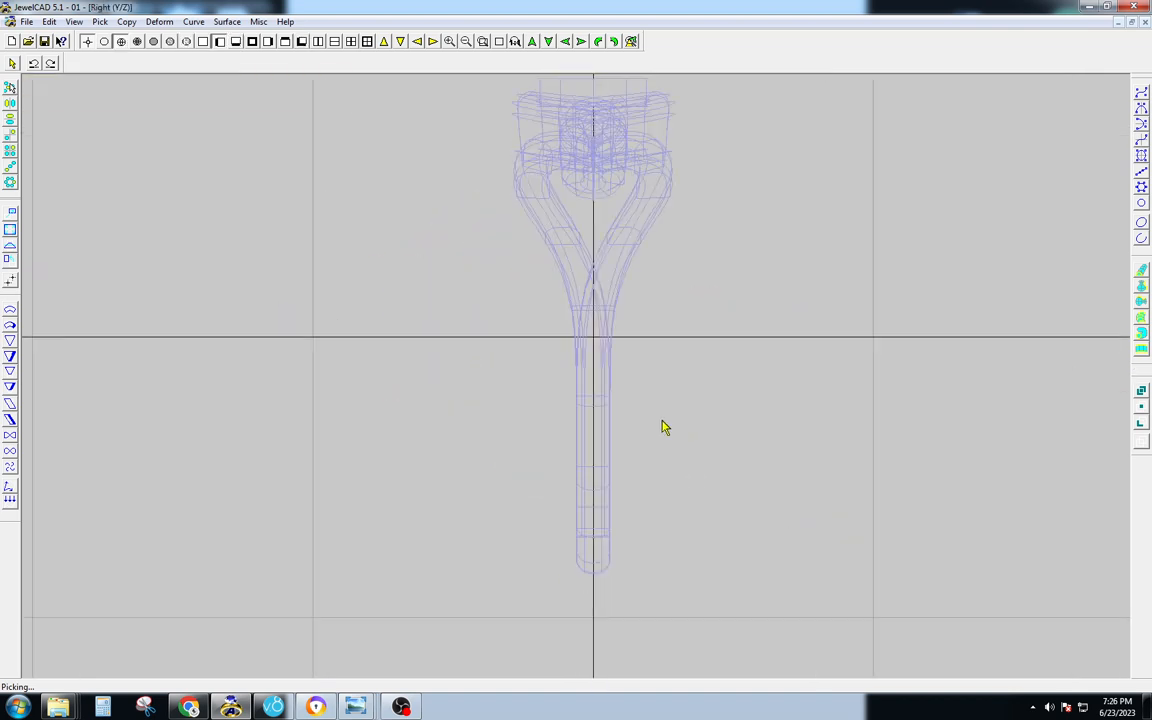
drag(648, 268, 512, 640)
key(s)
scroll(594, 345, down, 1)
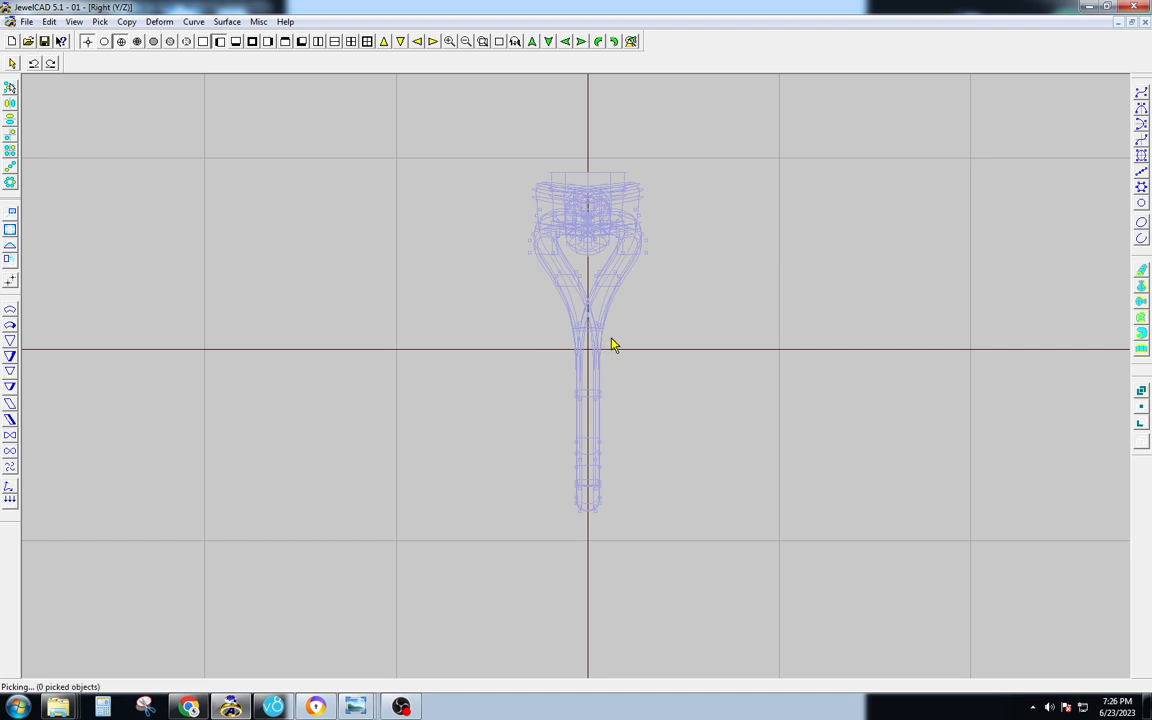
scroll(581, 377, up, 2)
key(F8)
key(space)
drag(668, 375, 697, 376)
Adjust the size of the shank's rear section through its control points in the front view.
key(F7)
key(F6)
key(space)
key(F5)
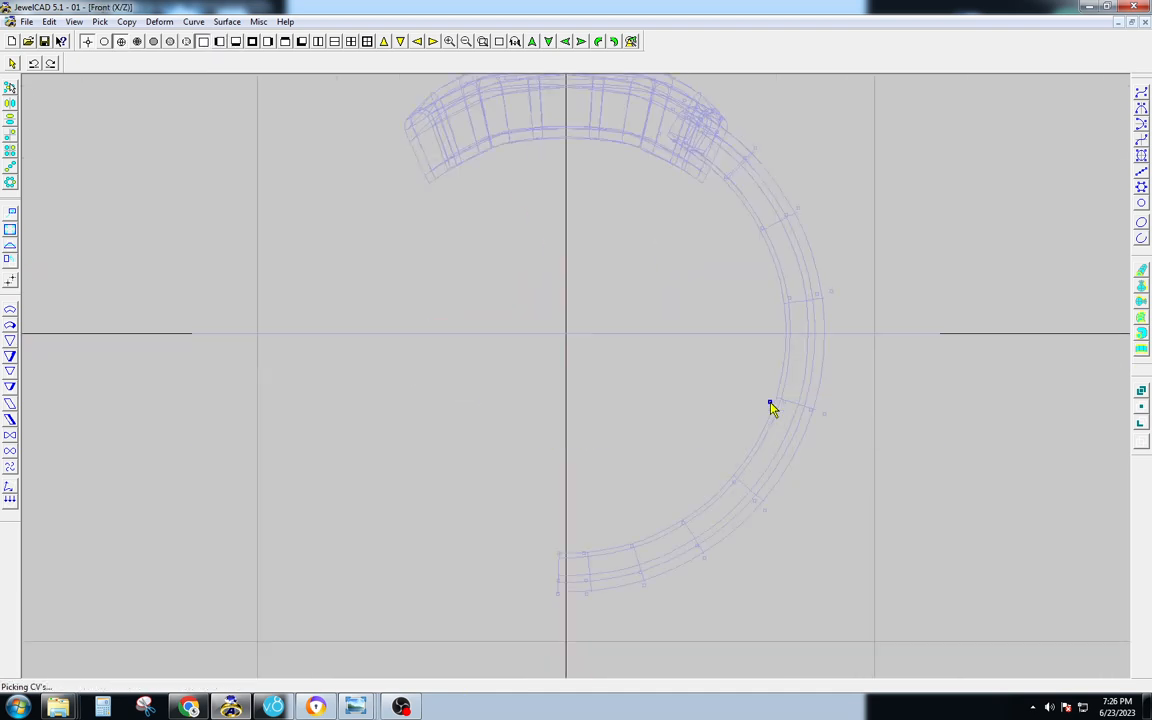
key(s)
key(F7)
Mirror both shank branches across the vertical centreline to complete the ring, and compare it in 3D with the reference photo.
click(772, 374)
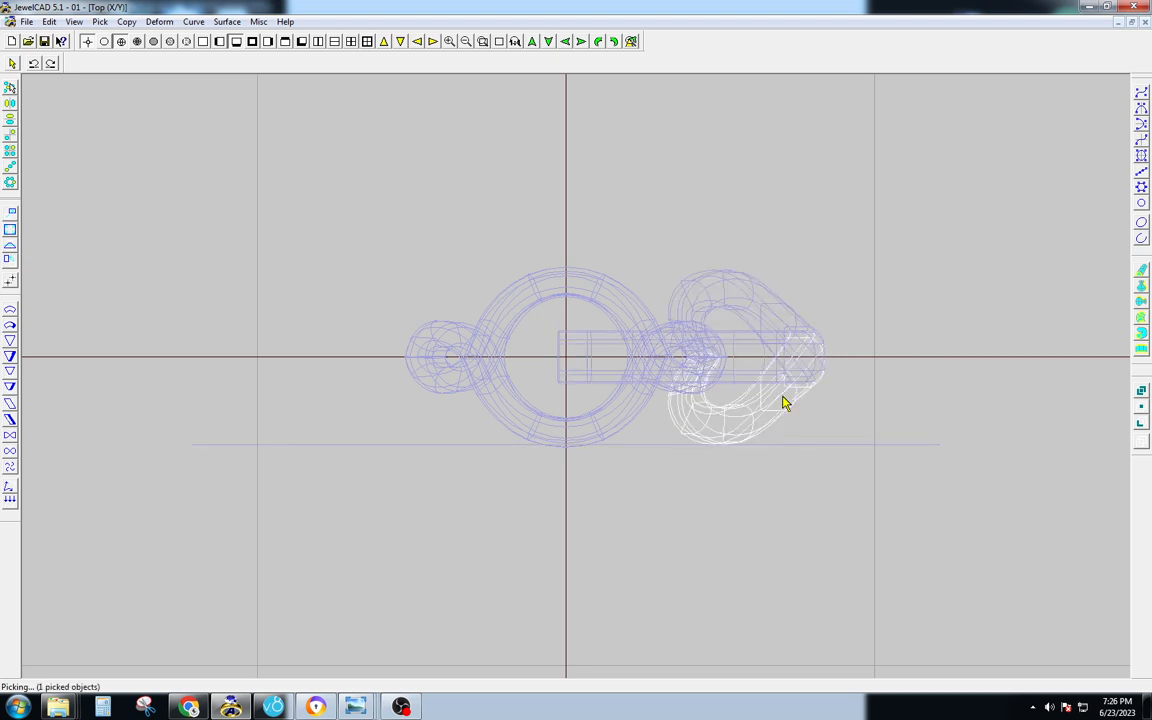
key(ctrl+m)
key(space)
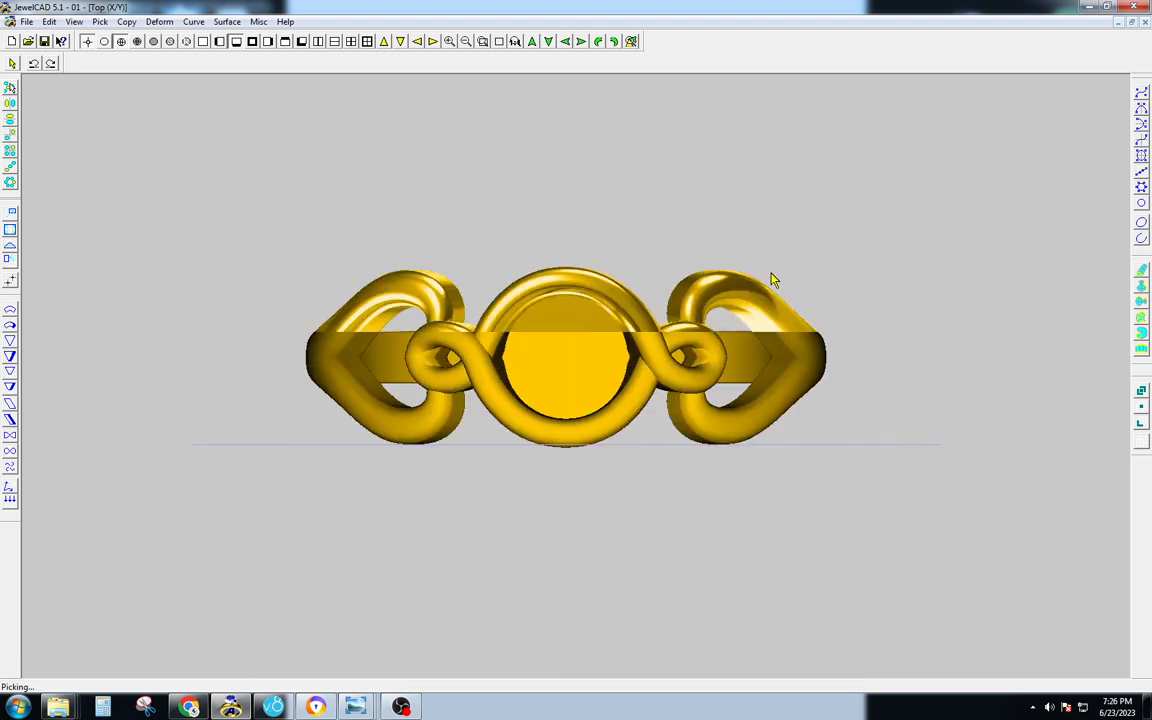
key(F8)
middle_drag(838, 483, 761, 420)
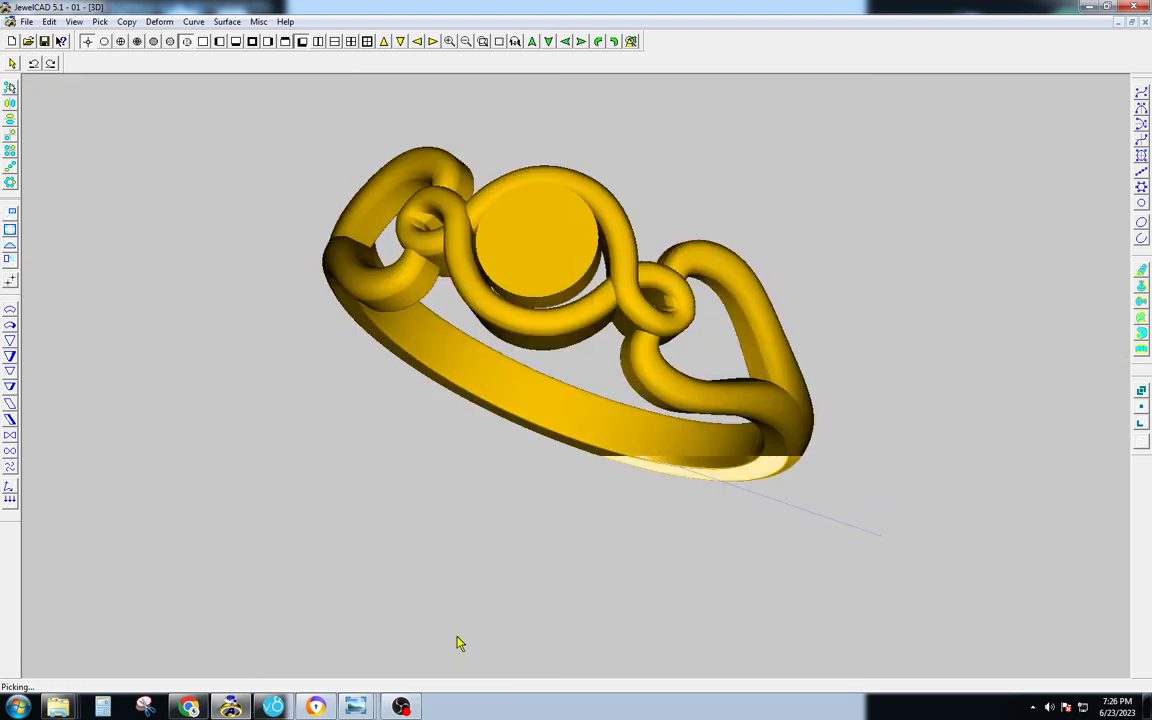
mouse_move(355, 707)
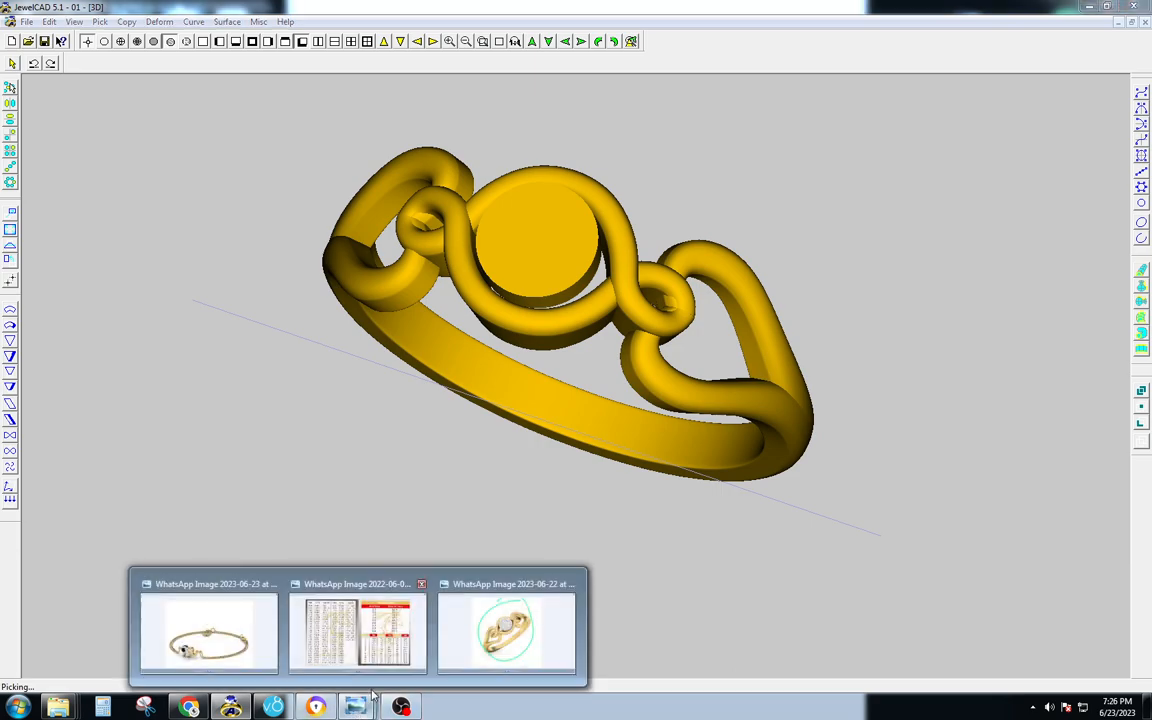
click(470, 620)
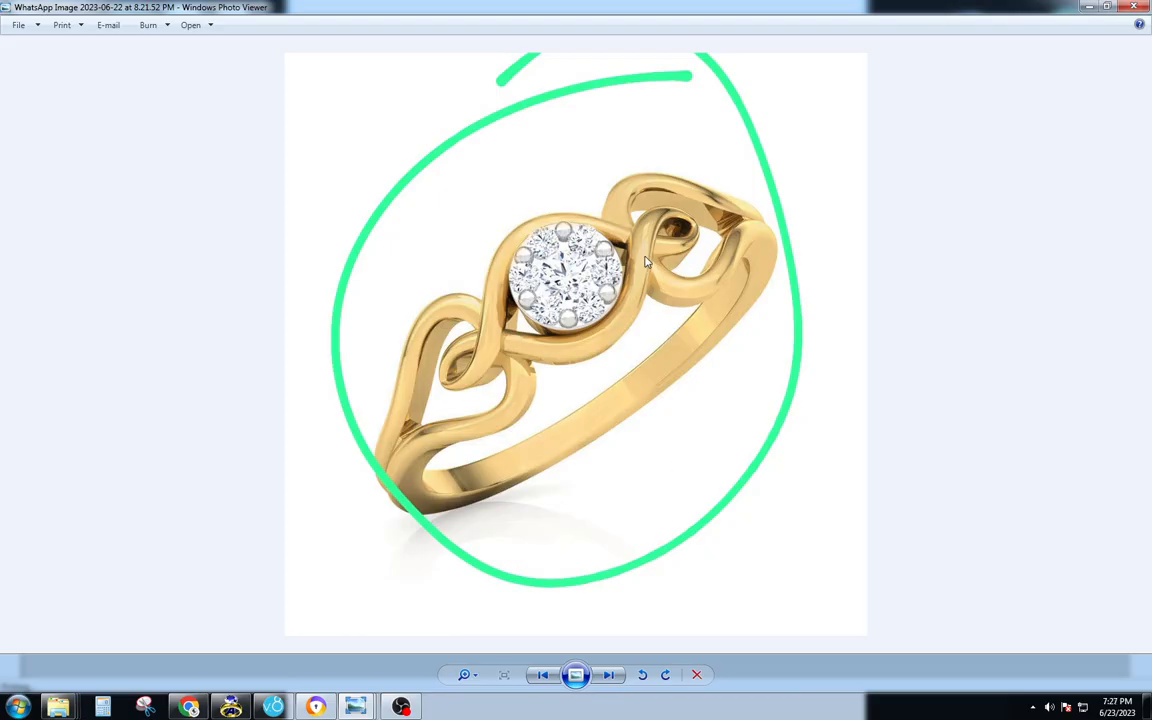
Delete the duplicate shank branch in the side view so that only one branch remains for editing.
click(1086, 7)
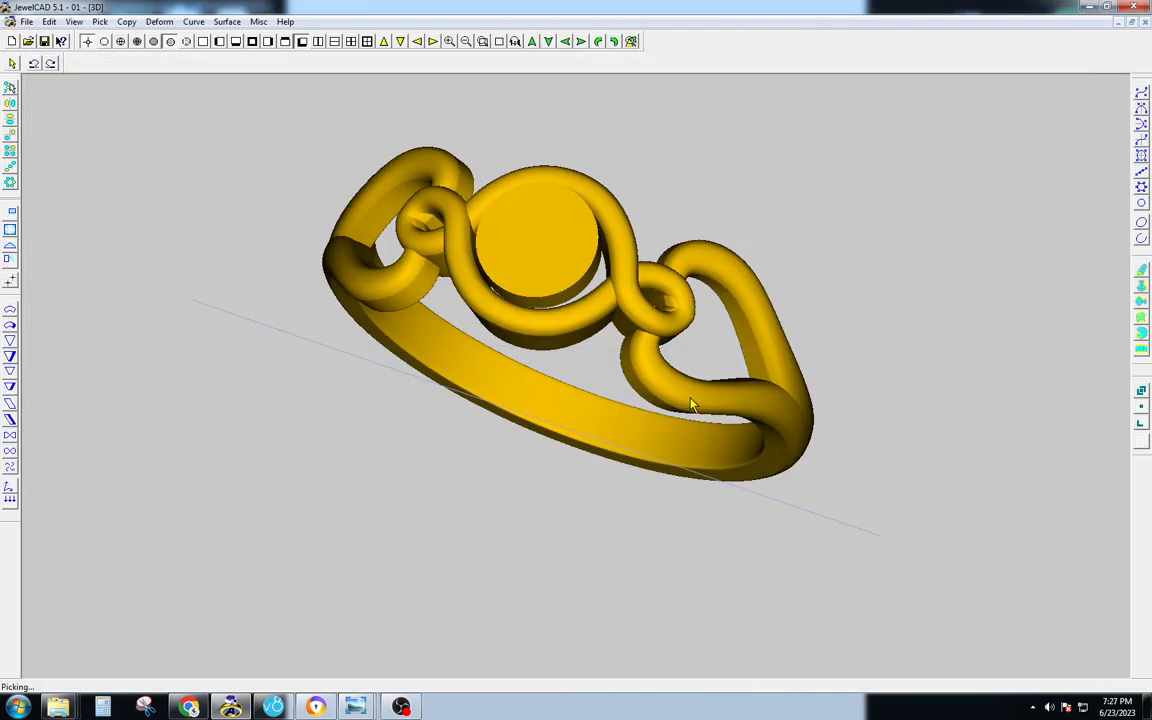
key(F1)
scroll(725, 380, up, 2)
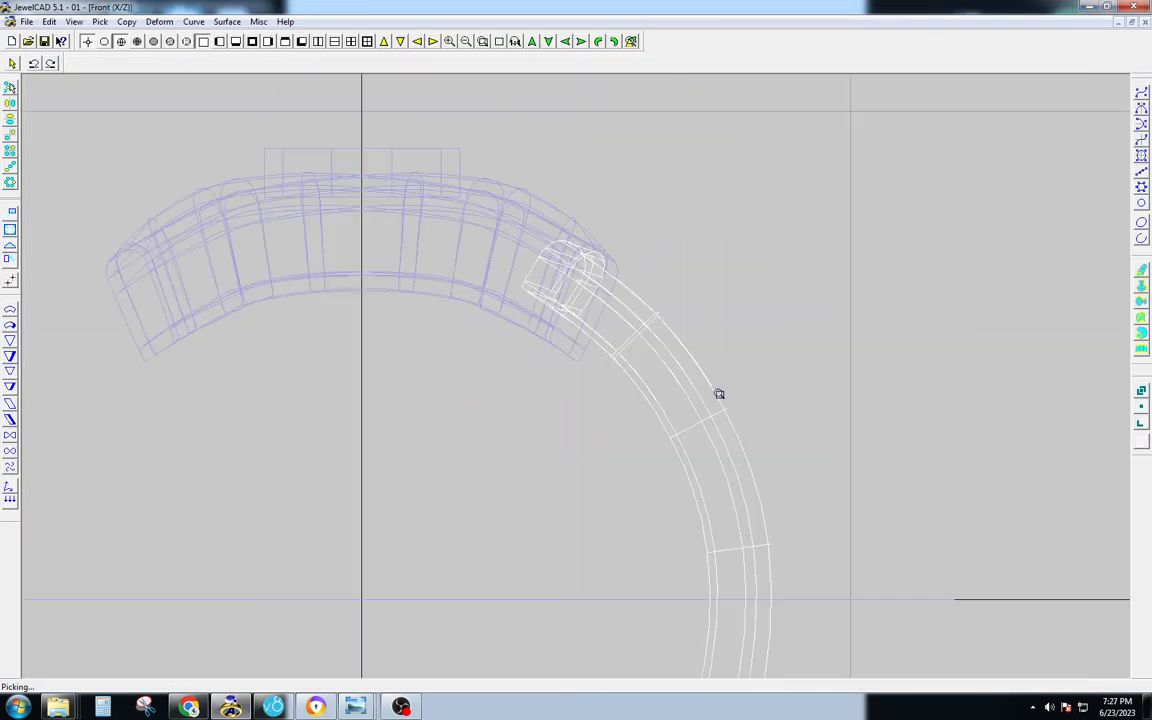
scroll(610, 420, up, 2)
key(F3)
click(715, 537)
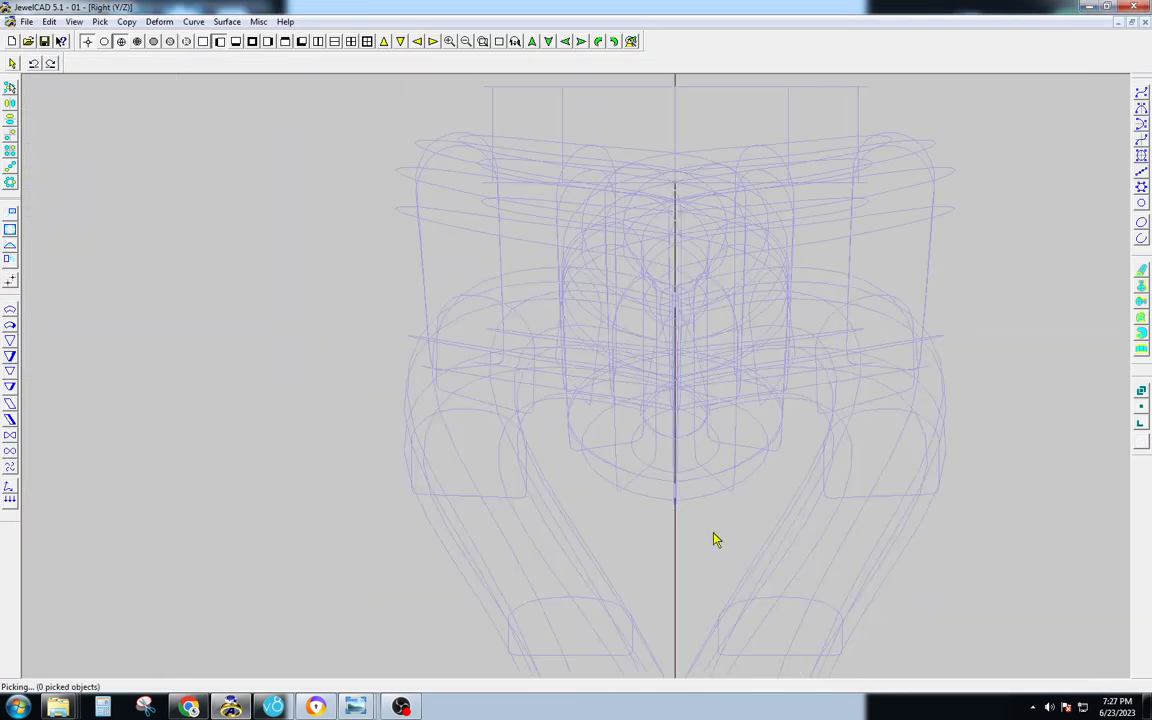
key(ctrl+z)
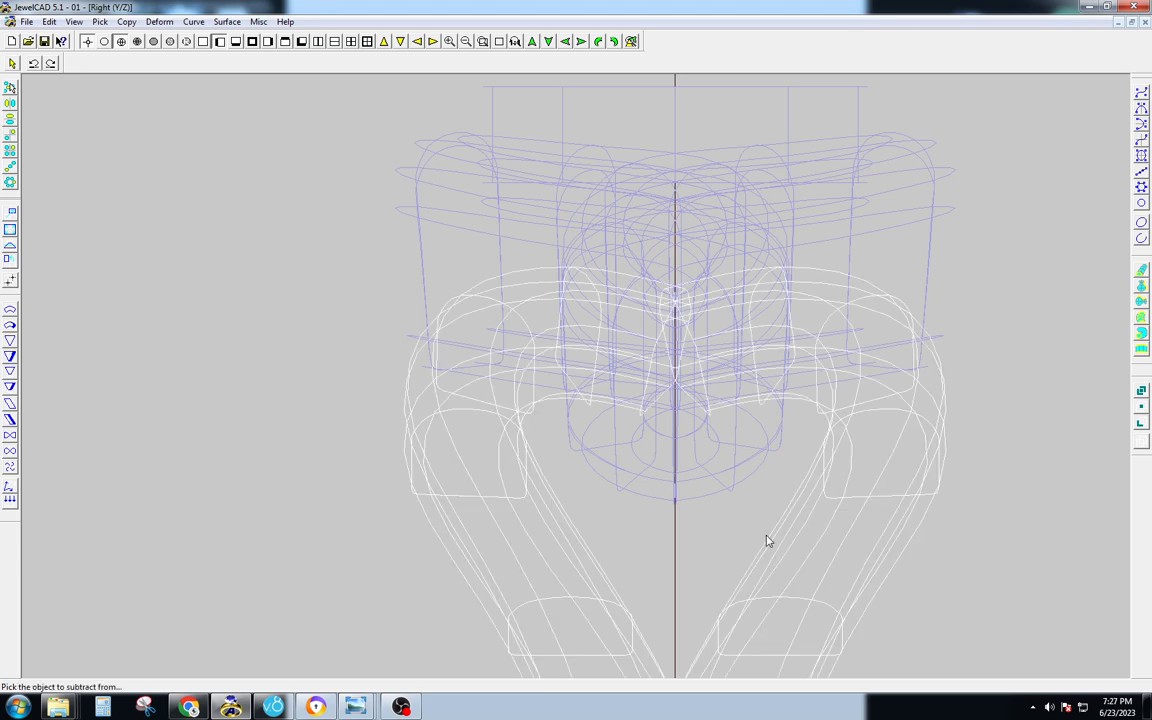
click(785, 545)
click(761, 545)
key(Delete)
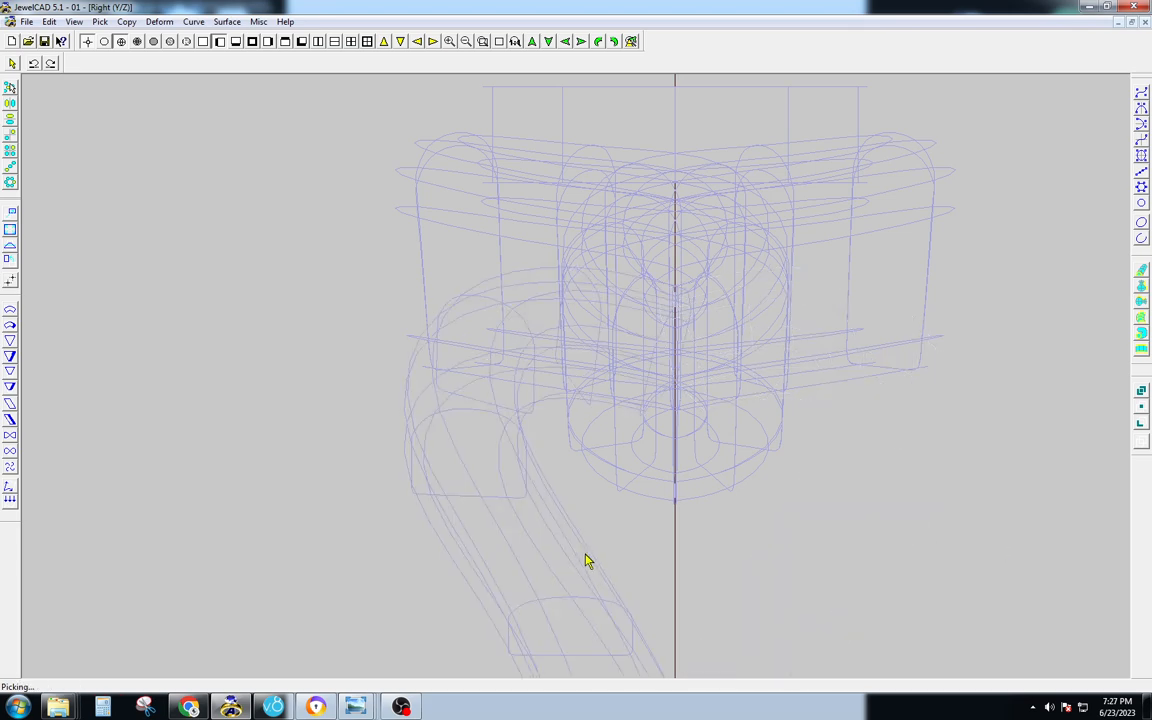
Move the control points at the head end of the remaining shank branch by X -0.105 and Z -0.14.
click(584, 558)
click(670, 343)
key(F3)
drag(621, 331, 645, 474)
drag(735, 339, 712, 368)
key(F2)
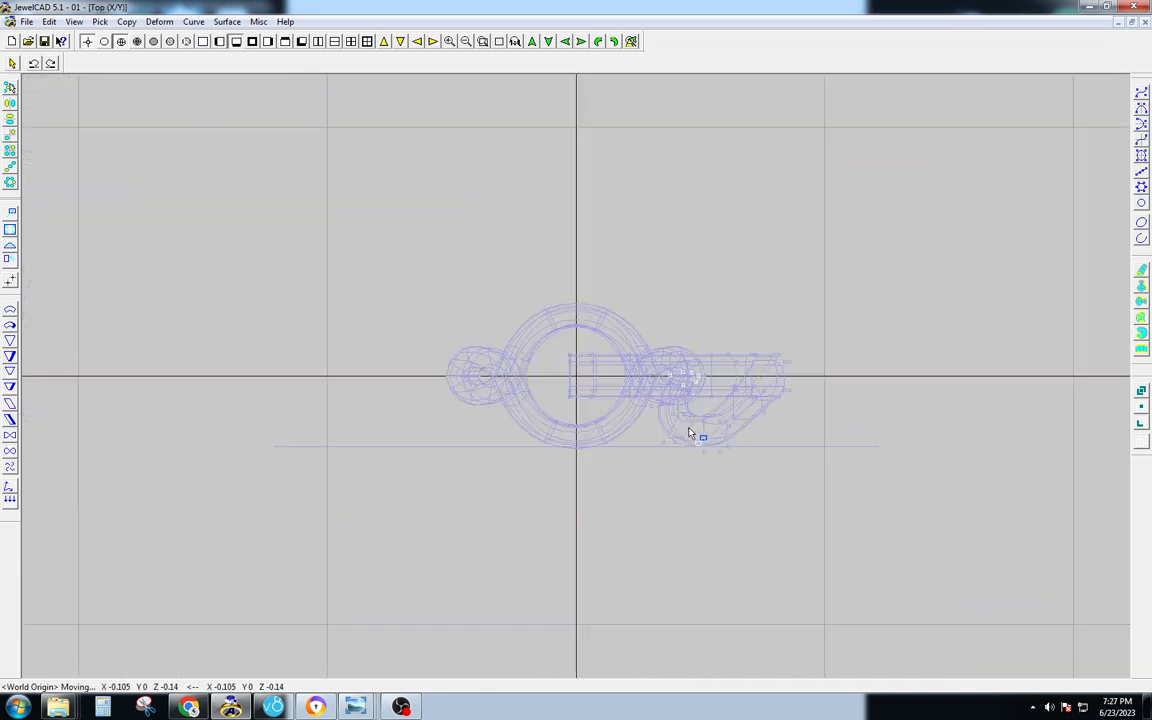
key(F8)
key(space)
key(F3)
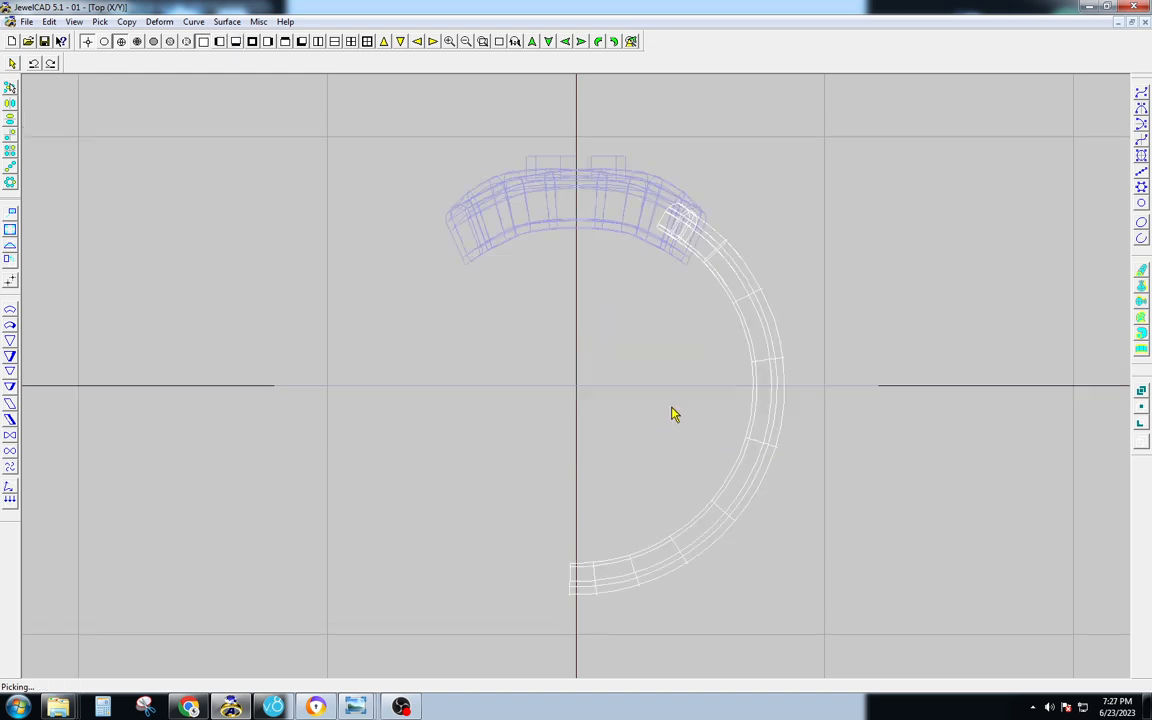
Roll the branch's upper control points around the ring centre in the front view to carry its end further under the head.
scroll(674, 411, up, 4)
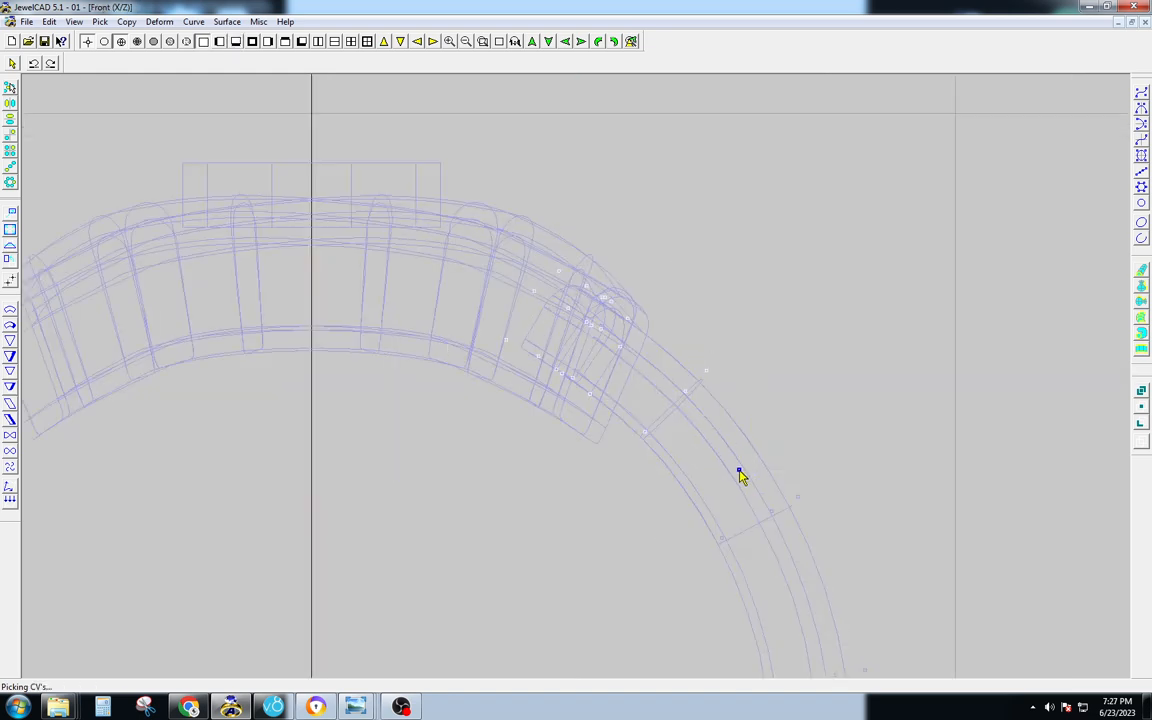
key(F8)
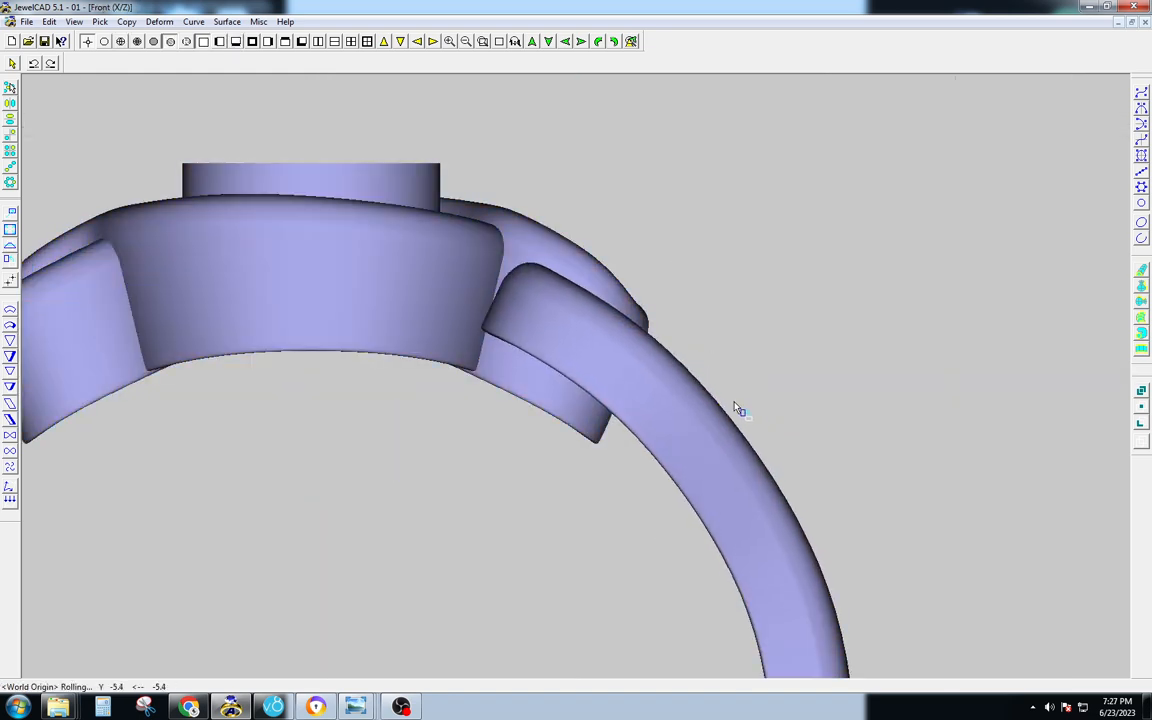
scroll(727, 402, down, 2)
key(F2)
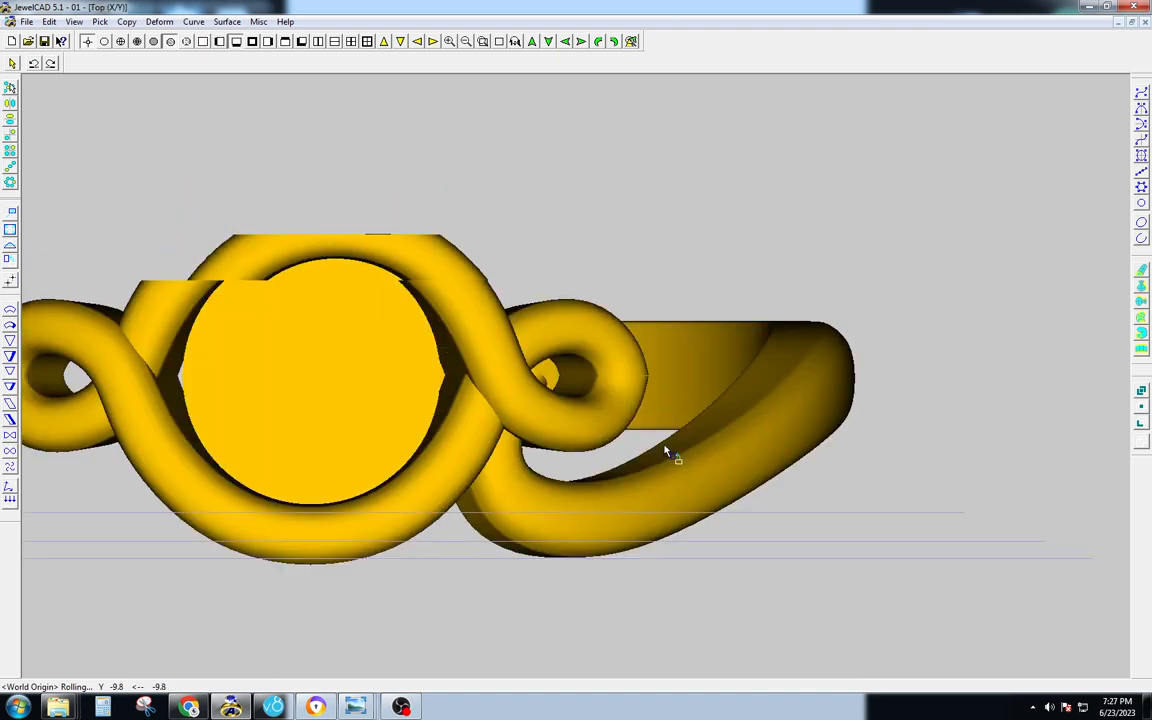
key(F6)
key(F8)
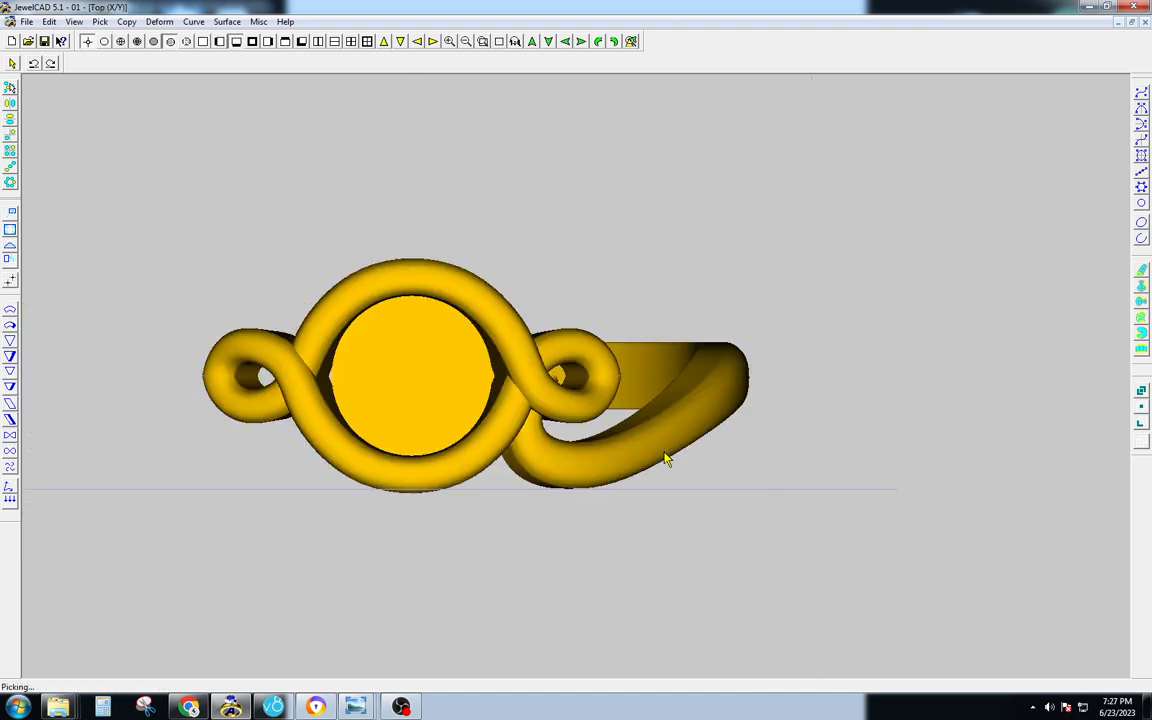
Preview the fully mirrored ring from above, remove the shank half on the head's opposite side and check the reference photo.
scroll(781, 365, down, 1)
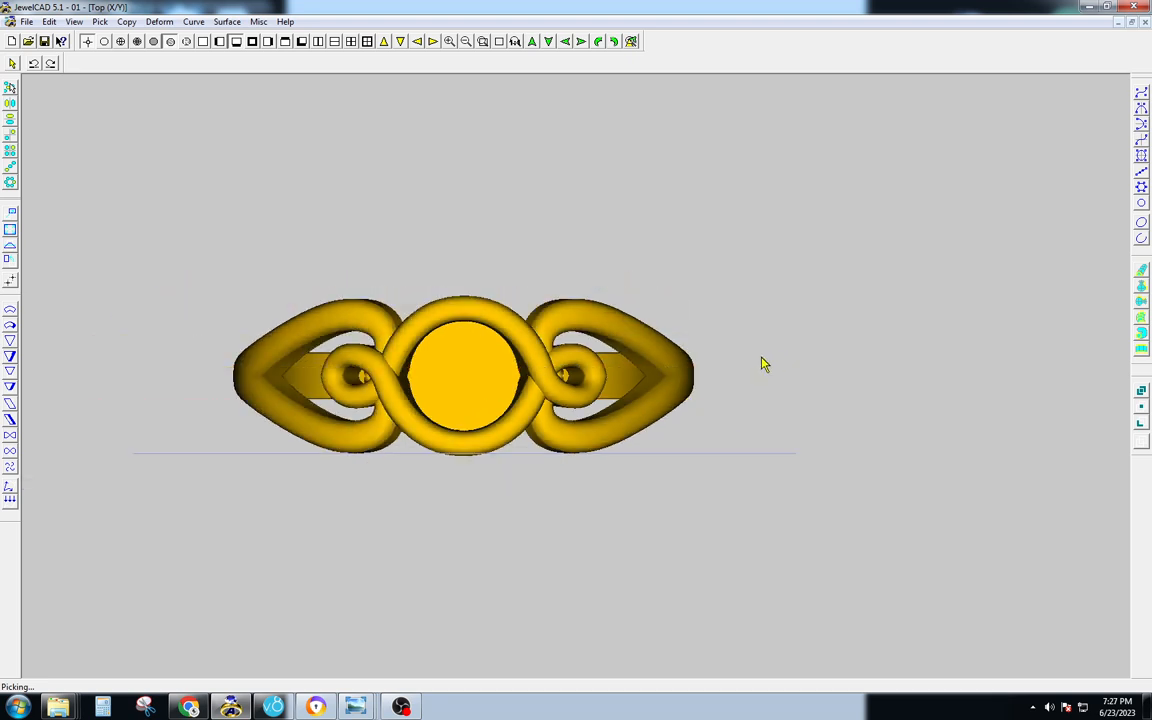
key(Delete)
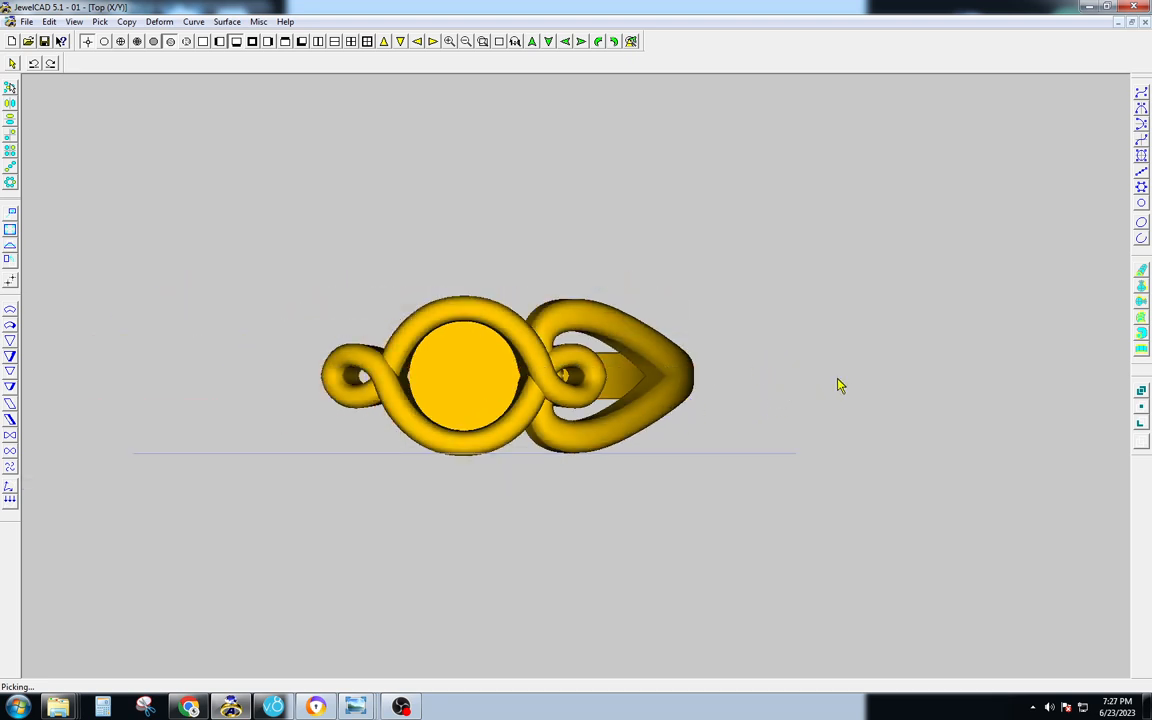
click(331, 710)
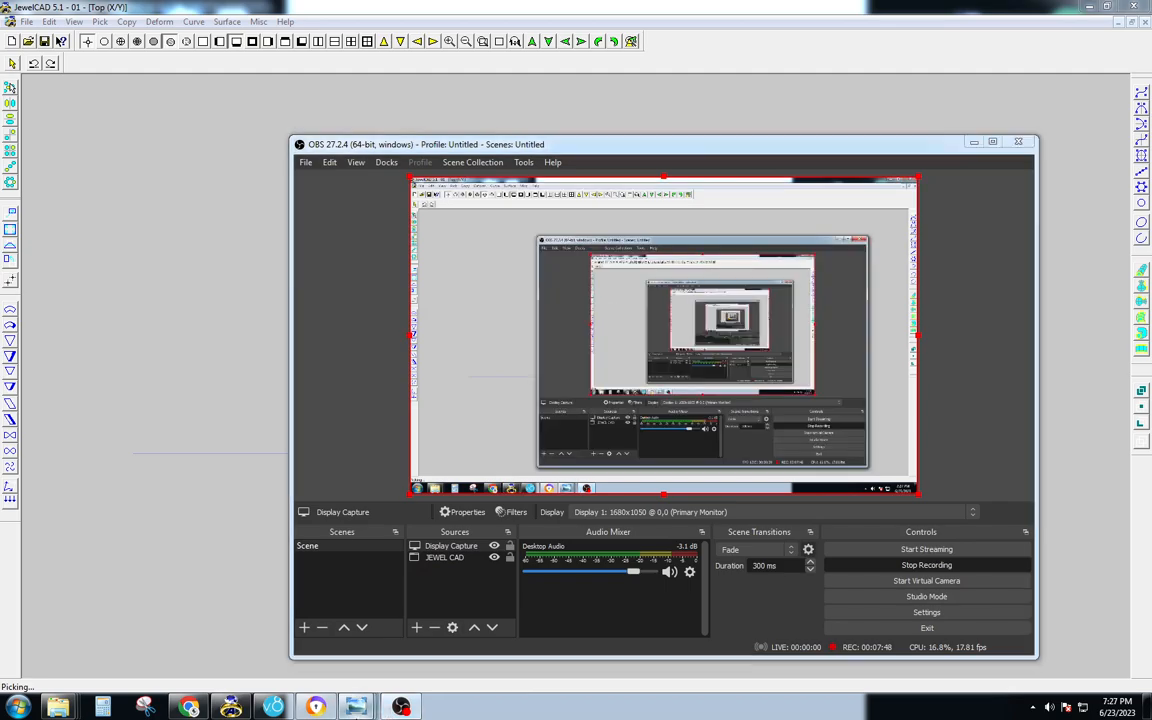
mouse_move(355, 707)
click(492, 652)
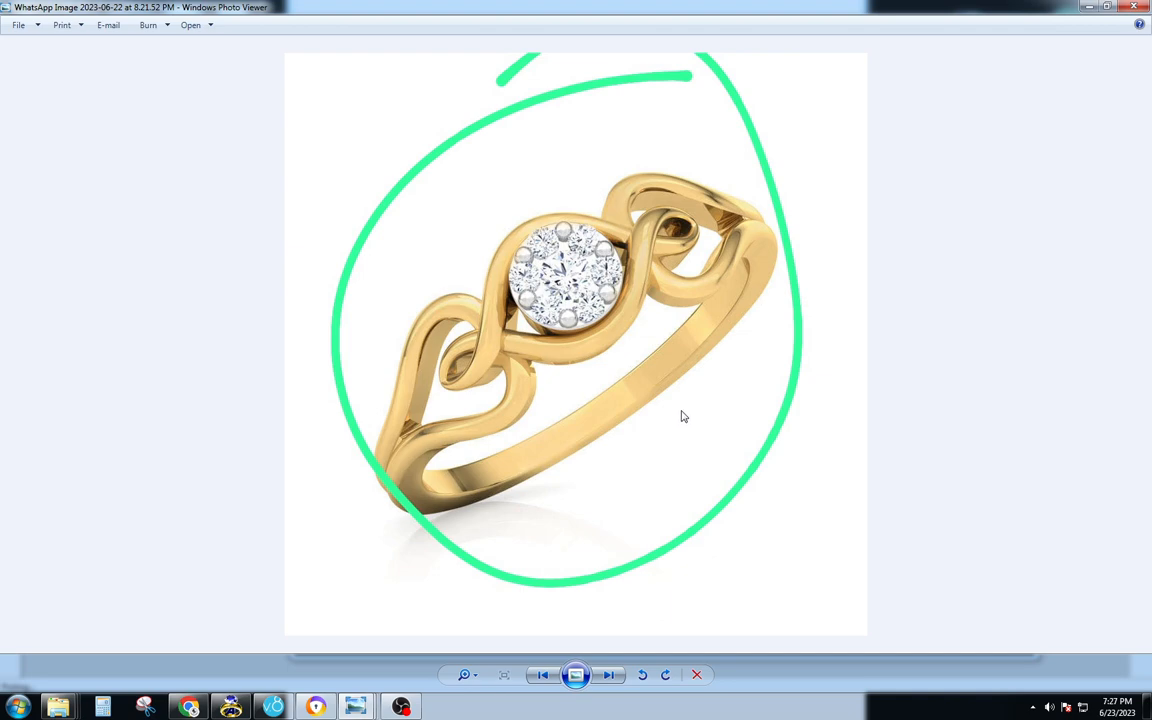
click(1087, 8)
click(1028, 95)
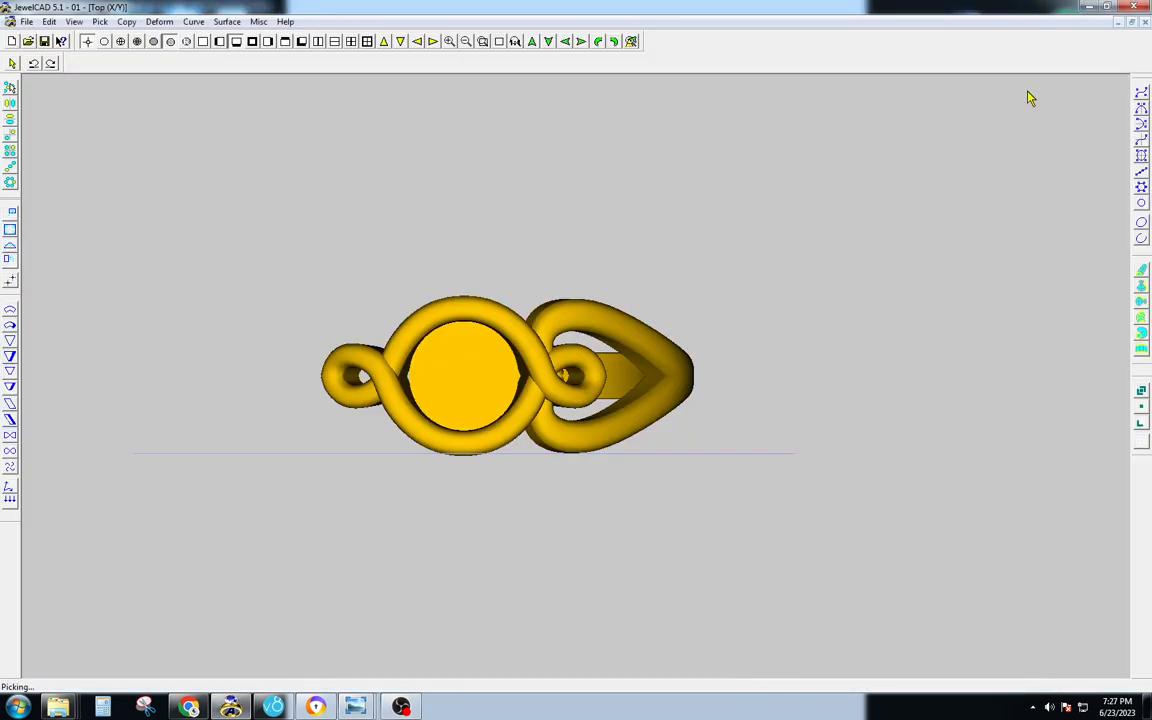
Roll the control points near the branch's tip further around the ring centre in the front view.
scroll(697, 352, down, 4)
scroll(591, 394, up, 3)
key(F2)
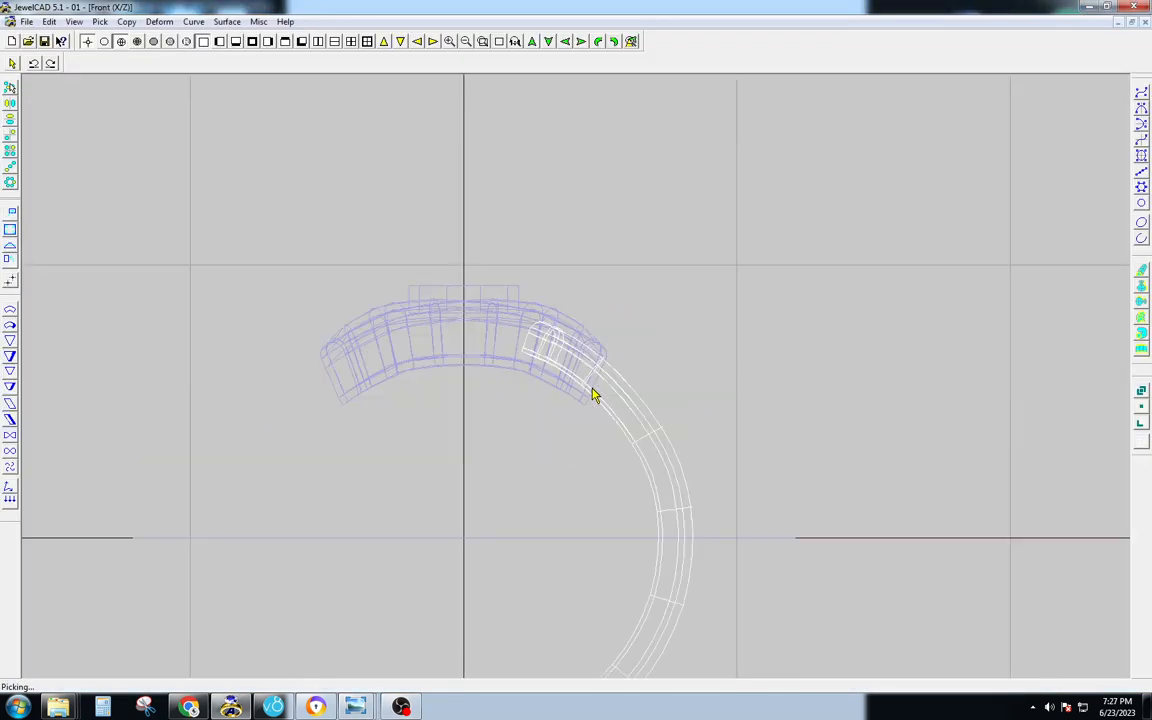
scroll(590, 395, up, 3)
key(F3)
click(656, 314)
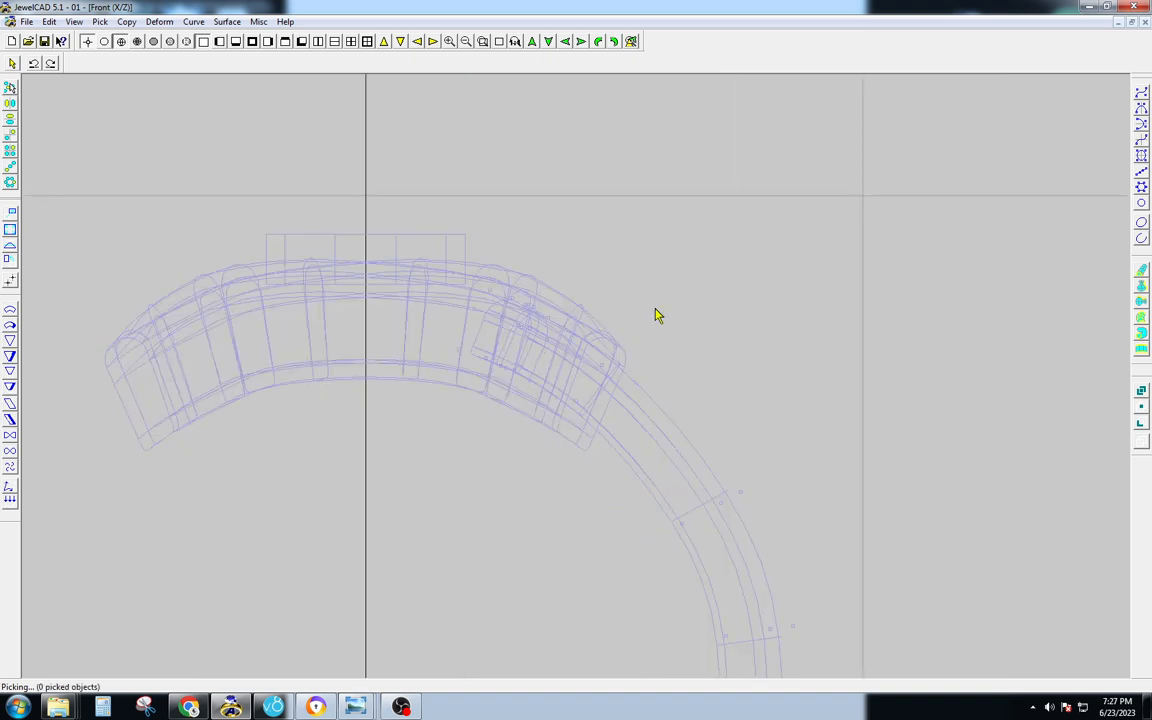
right_drag(694, 255, 339, 468)
scroll(691, 360, up, 2)
key(r)
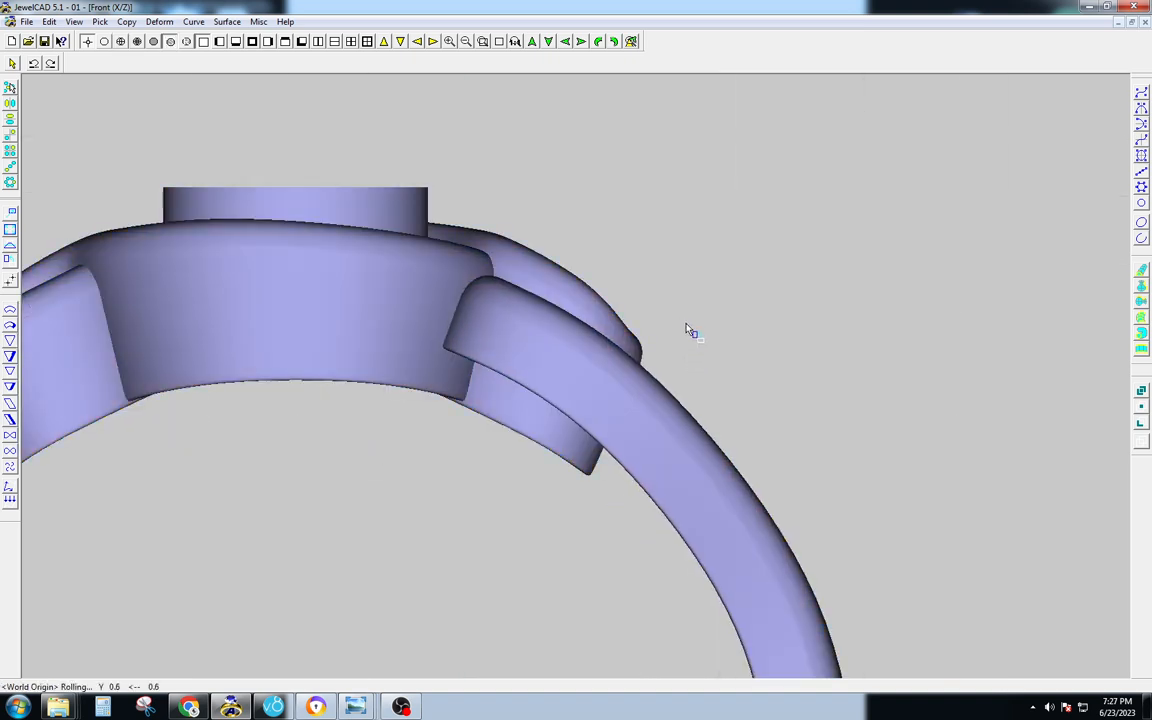
key(F3)
Reshape the branch in the 3D view by moving the control points of its upper bend and middle section outward.
key(F4)
mouse_move(625, 411)
mouse_down()
mouse_move(617, 586)
mouse_move(519, 457)
mouse_up()
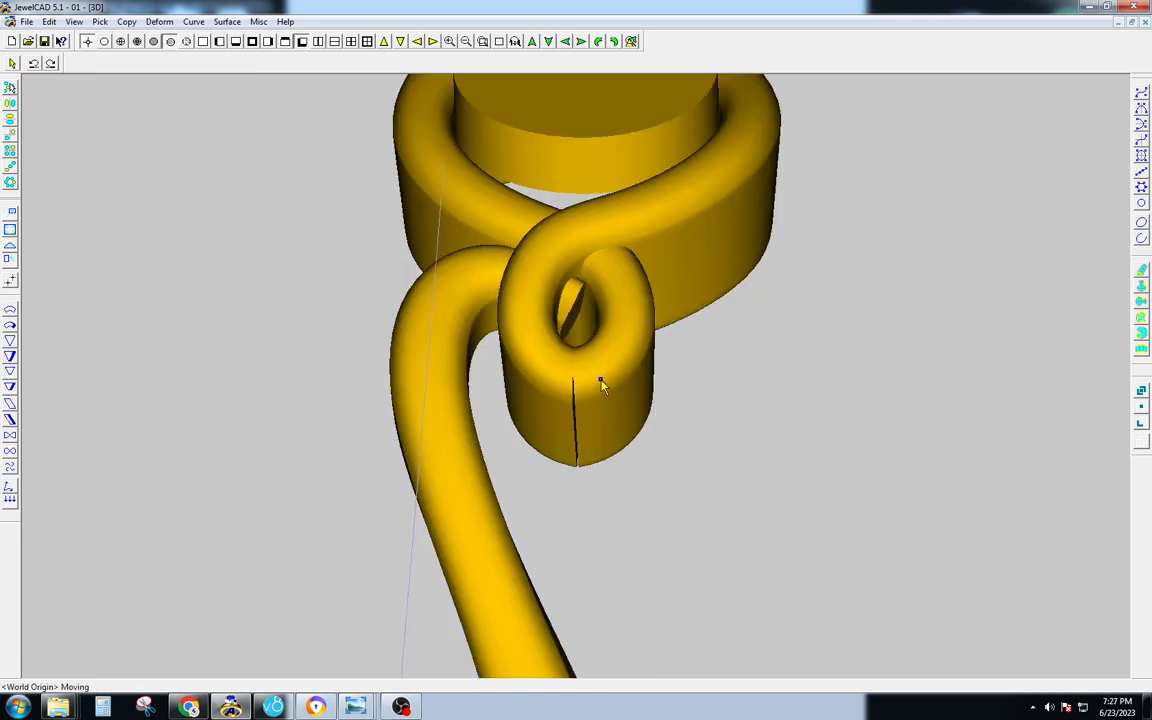
drag(599, 381, 650, 352)
scroll(485, 498, down, 2)
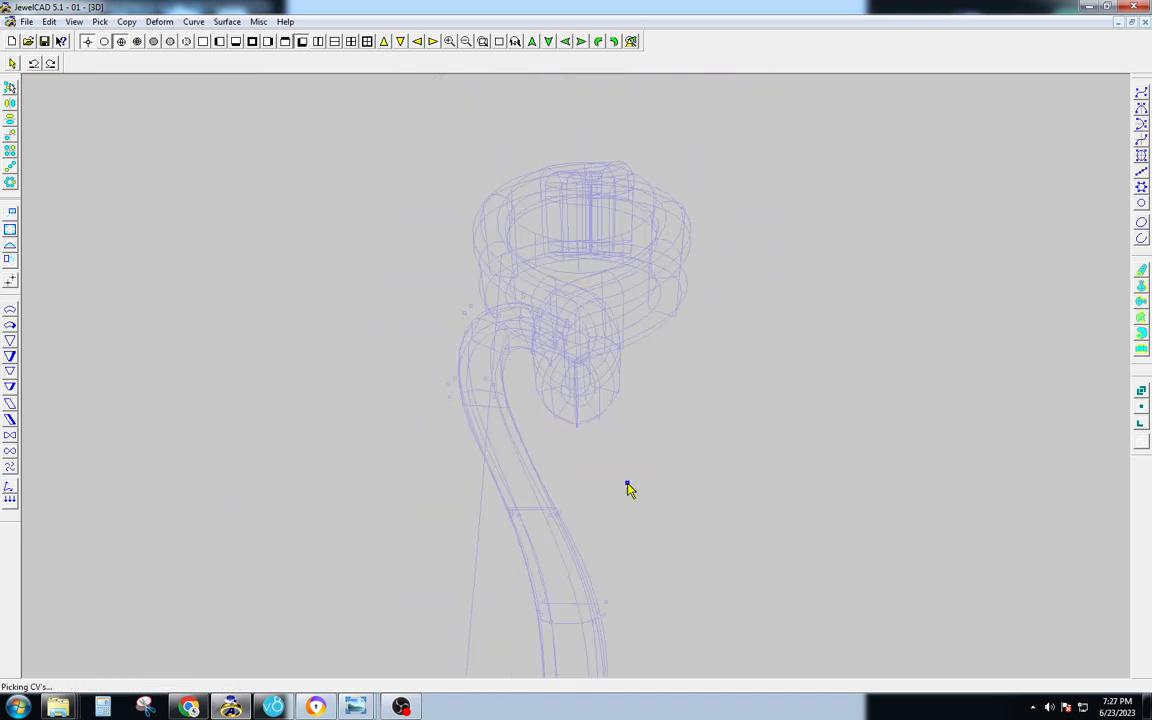
mouse_move(553, 514)
mouse_down()
mouse_move(609, 478)
mouse_move(603, 463)
mouse_up()
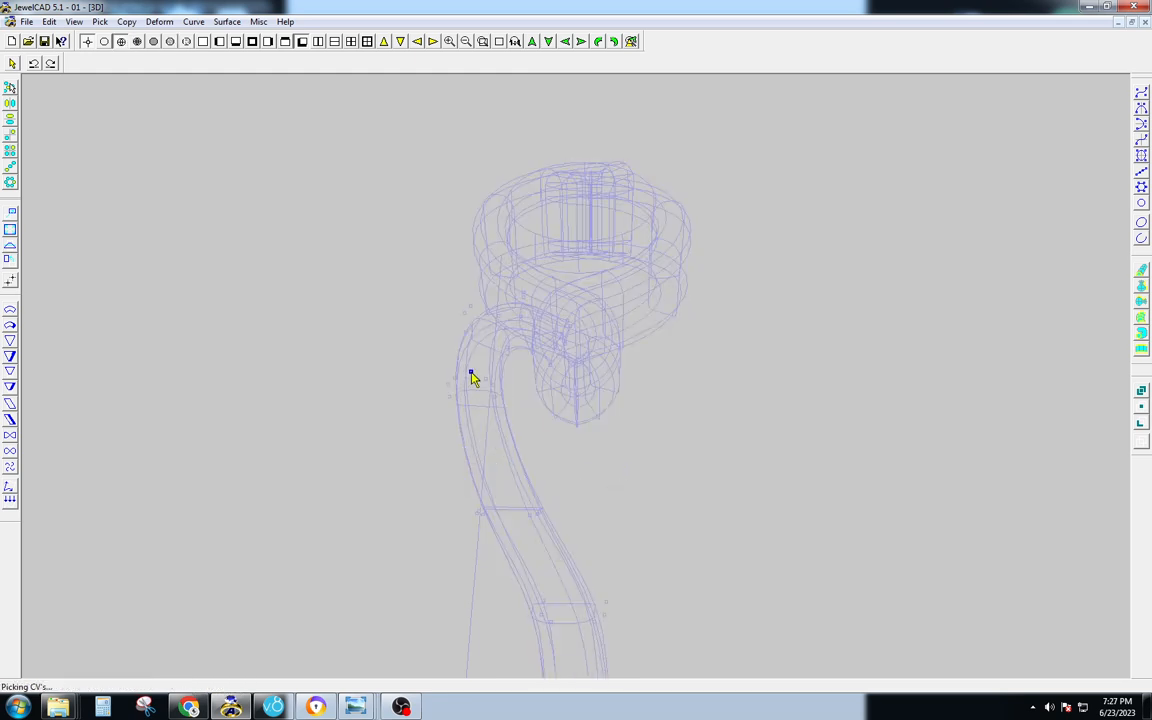
mouse_move(473, 429)
mouse_down()
mouse_move(568, 429)
mouse_move(556, 463)
mouse_up()
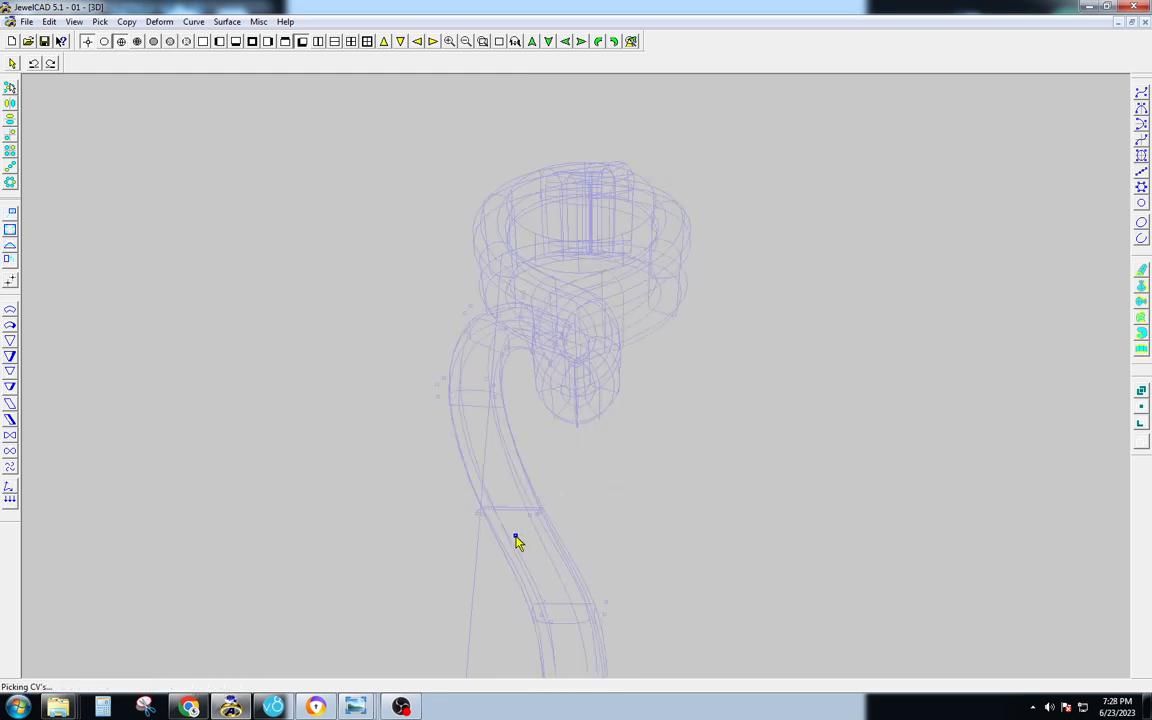
drag(443, 561, 568, 531)
key(F3)
Try mirroring the reshaped branch across the horizontal centreline, check it from above and undo the copy.
key(F6)
key(space)
key(F4)
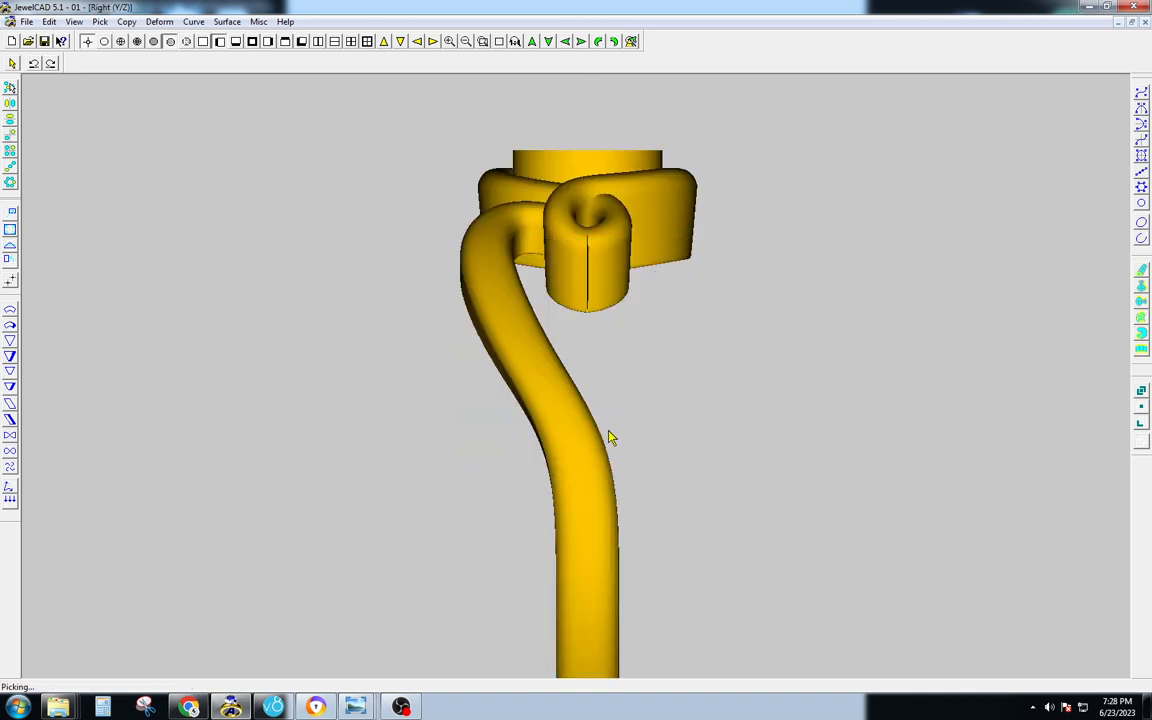
key(F3)
key(F5)
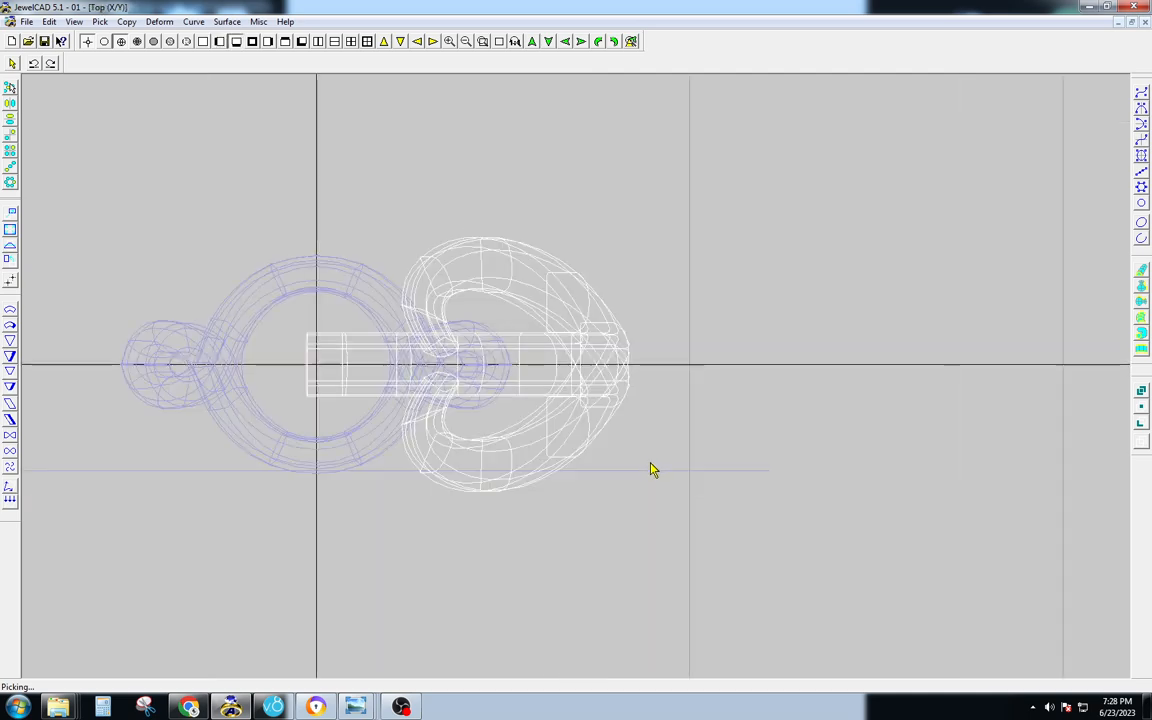
key(F4)
key(ctrl+z)
Slim the branch's outer bend in the 3D view by moving its inner-edge control points by Y -0.47.
key(F3)
key(z)
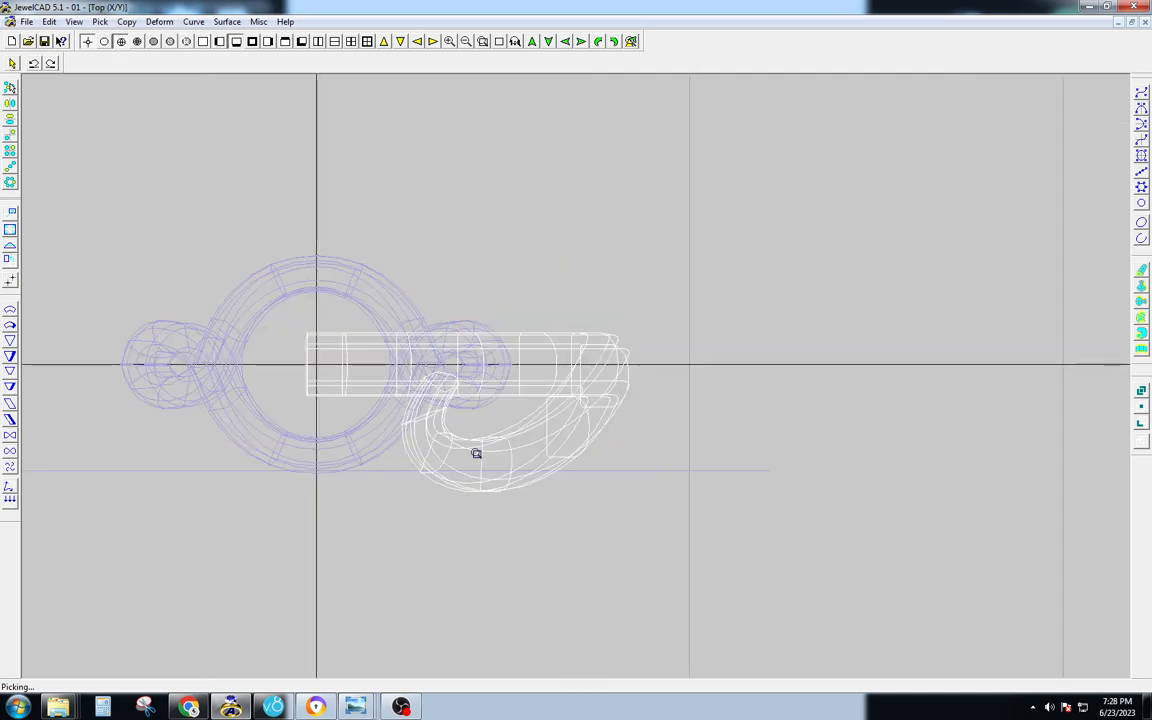
click(476, 453)
middle_drag(800, 450, 556, 424)
key(Tab)
drag(576, 350, 482, 392)
key(F4)
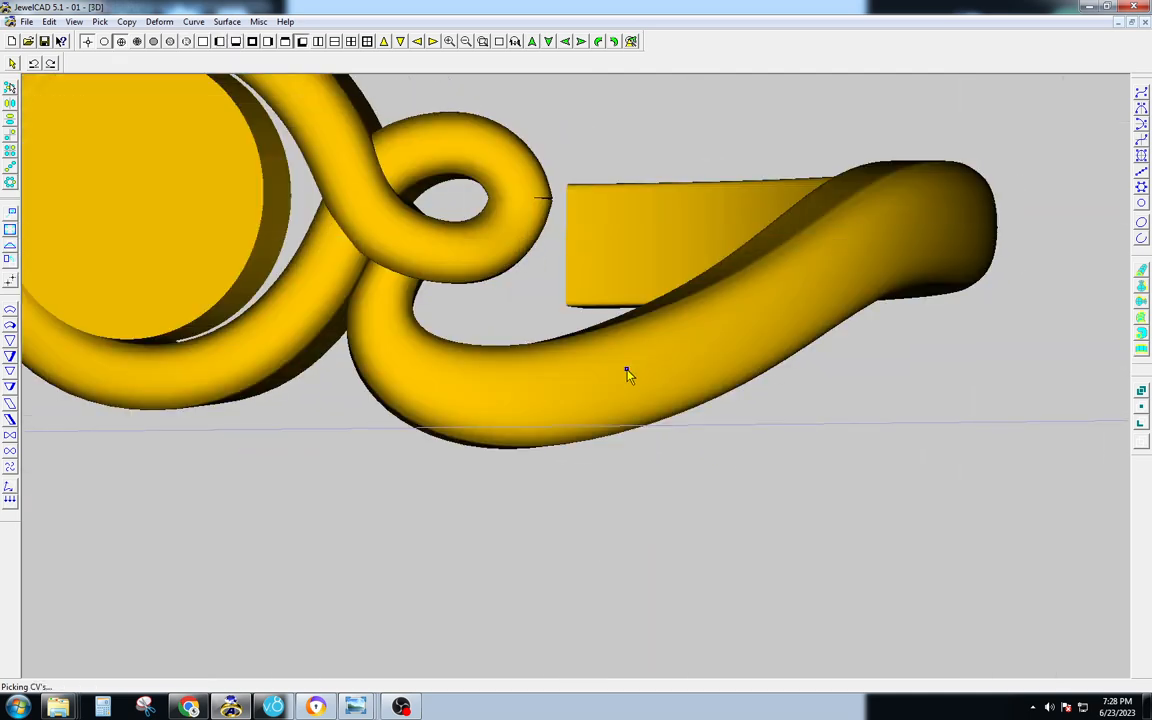
key(space)
drag(681, 336, 681, 368)
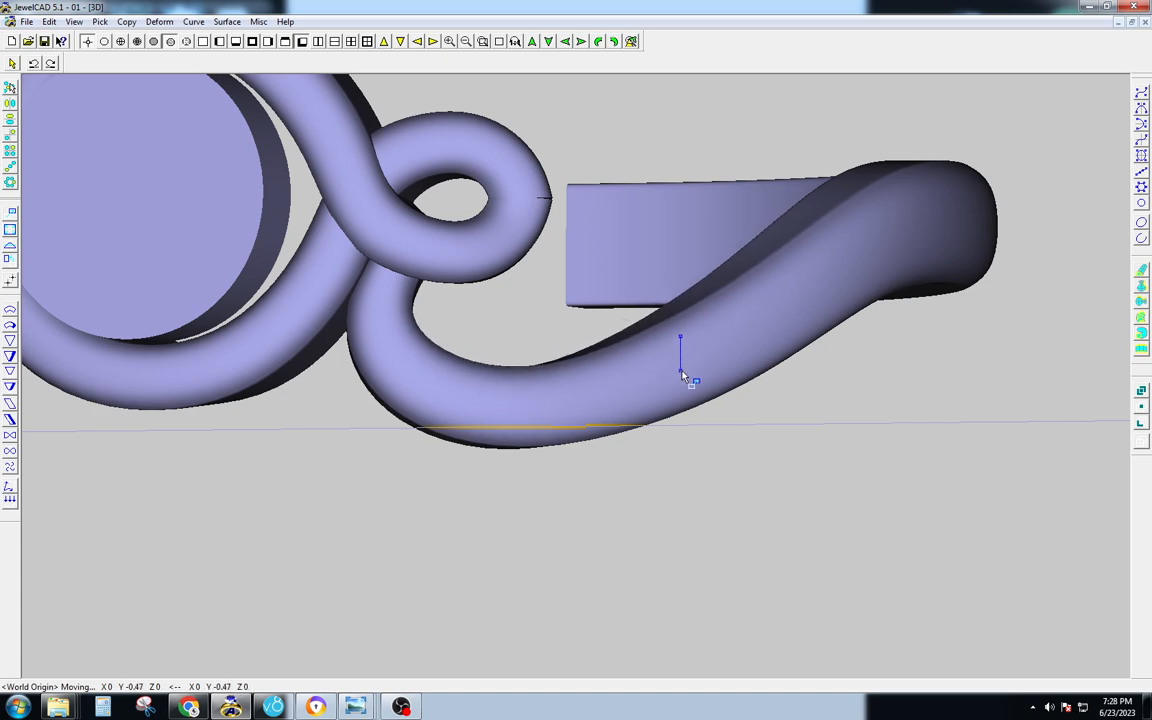
Try mirroring the branch into both halves of the ring and inspect the shape from above and in 3D.
key(F3)
key(t)
key(F7)
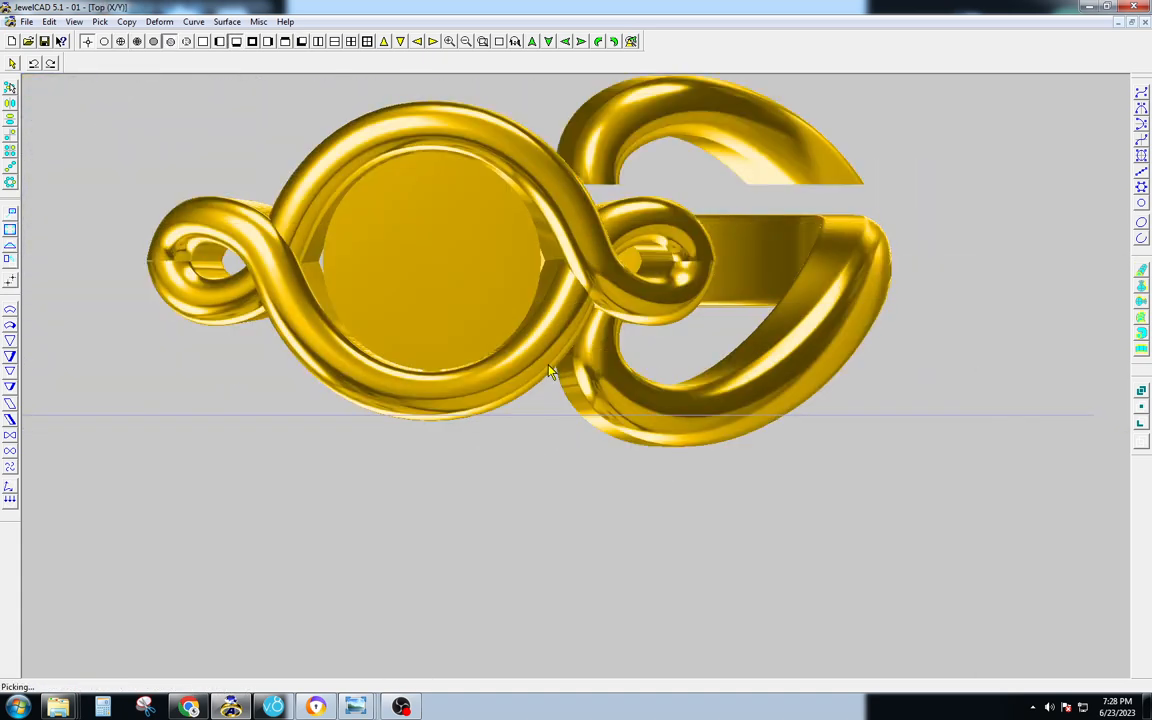
scroll(548, 370, down, 2)
key(F6)
scroll(619, 406, down, 2)
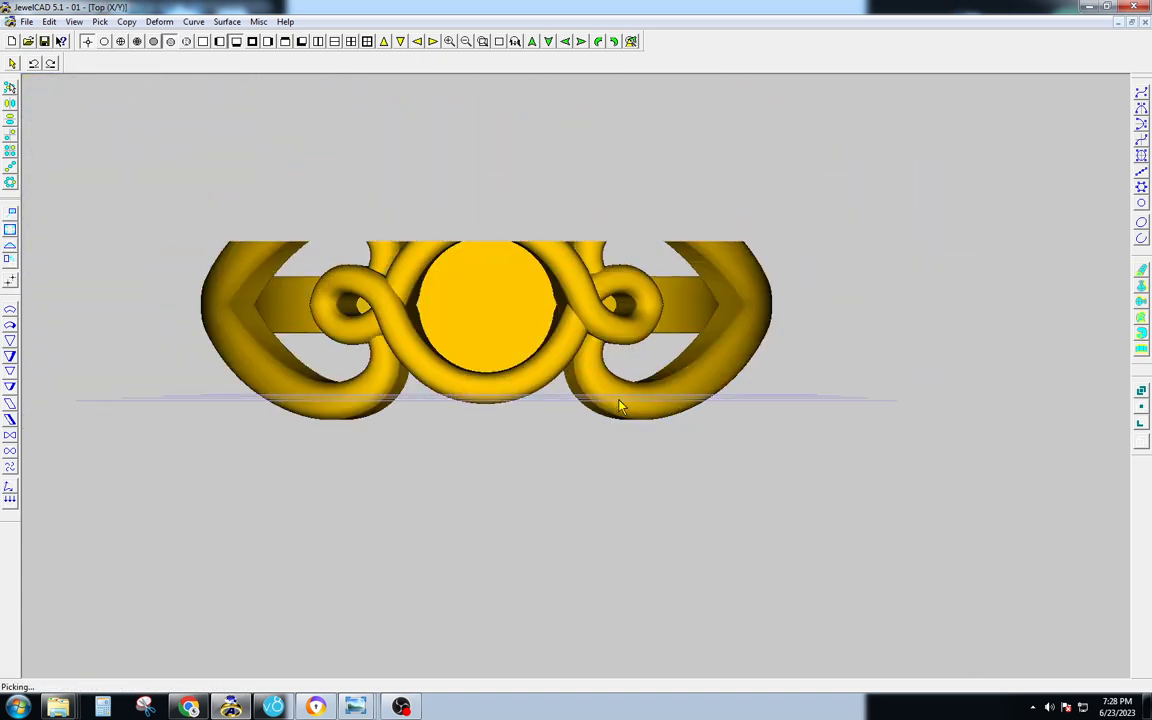
key(F8)
drag(772, 487, 733, 458)
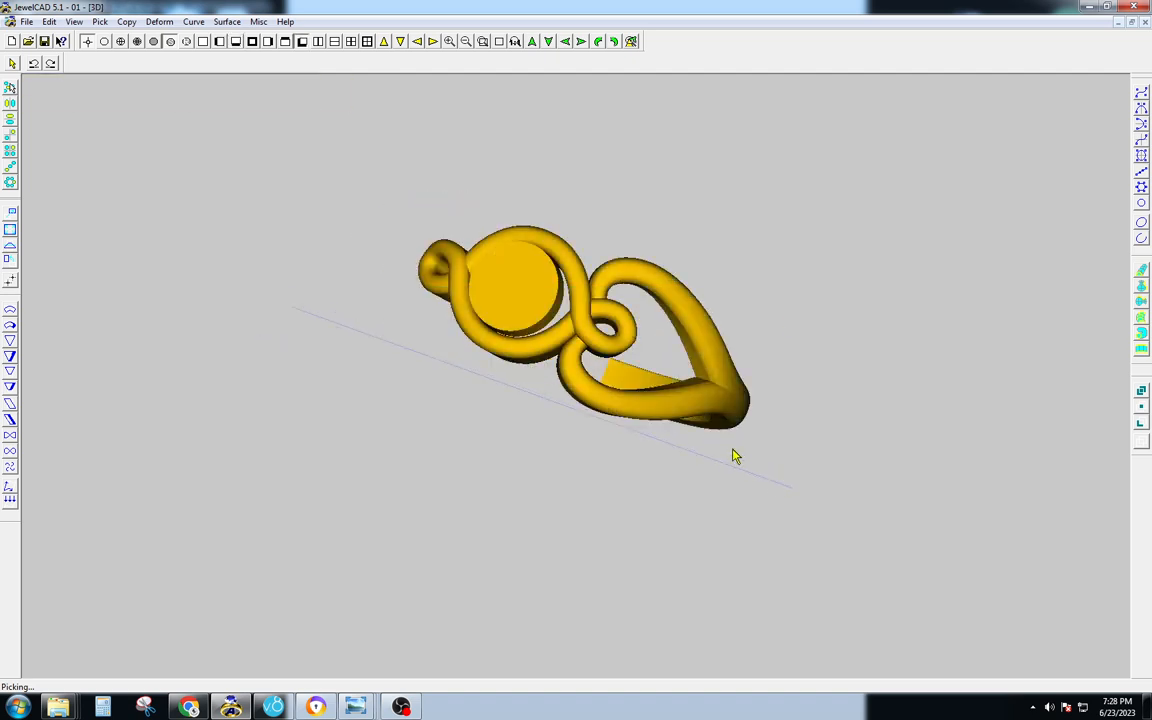
Narrow the branch's middle cross-section in the side view by moving the control points on both of its edges inward.
key(r)
key(F7)
scroll(578, 355, up, 5)
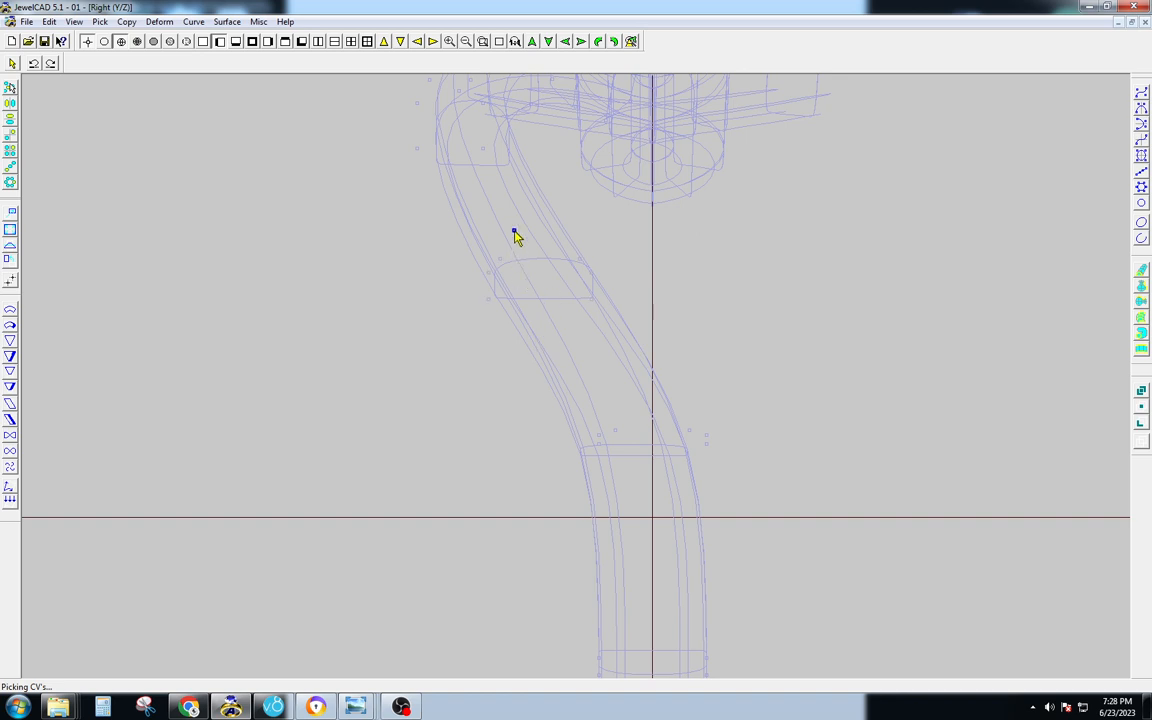
key(F7)
drag(483, 459, 504, 459)
key(F4)
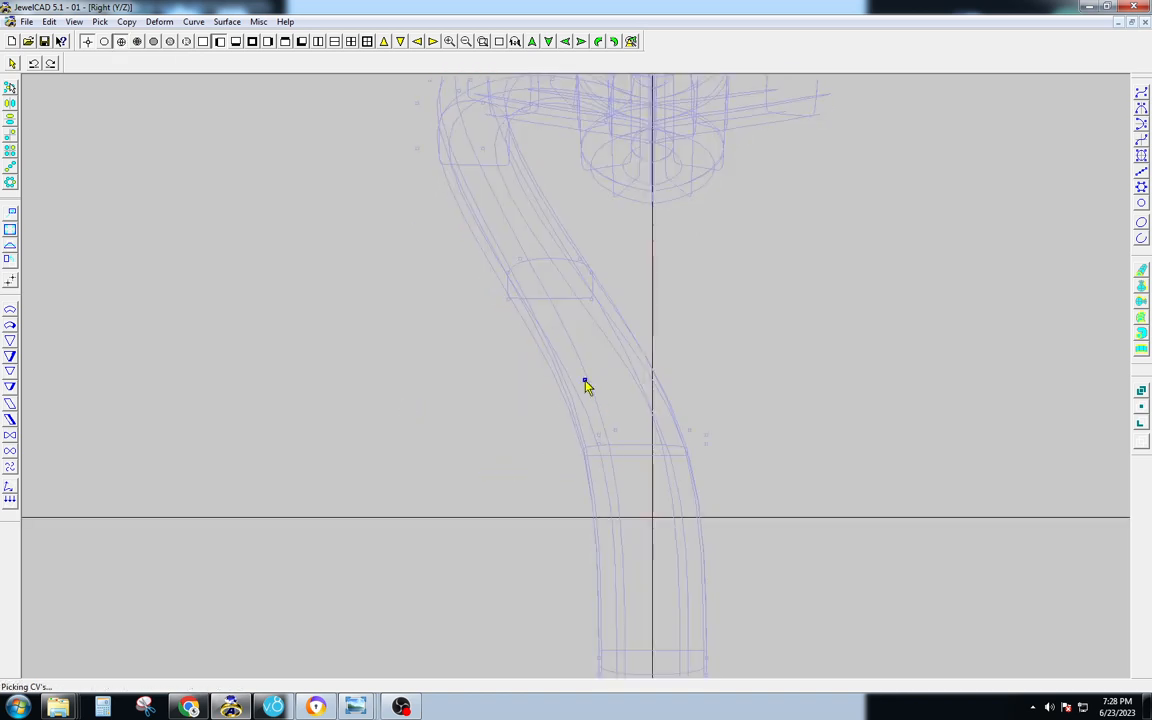
key(F7)
drag(706, 374, 696, 374)
key(F4)
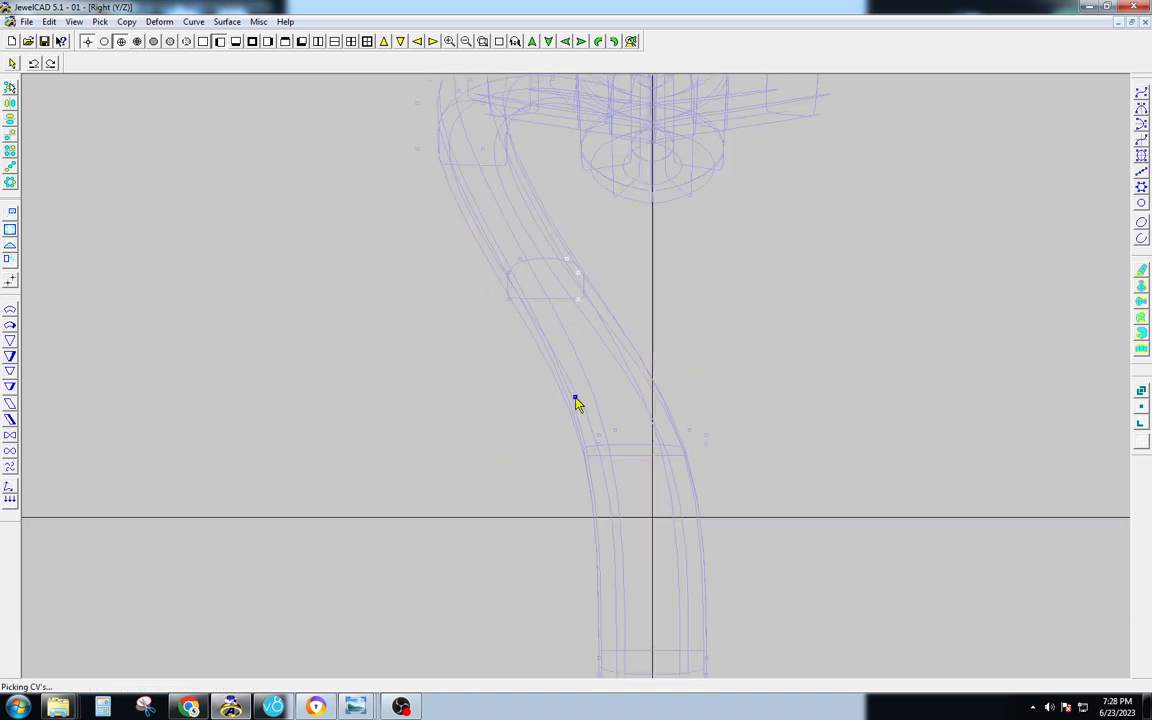
Mirror the slimmed branch across the horizontal centreline and check the shaded ring from above.
key(space)
click(573, 386)
key(F11)
scroll(616, 470, down, 2)
key(F7)
scroll(616, 470, down, 2)
key(F8)
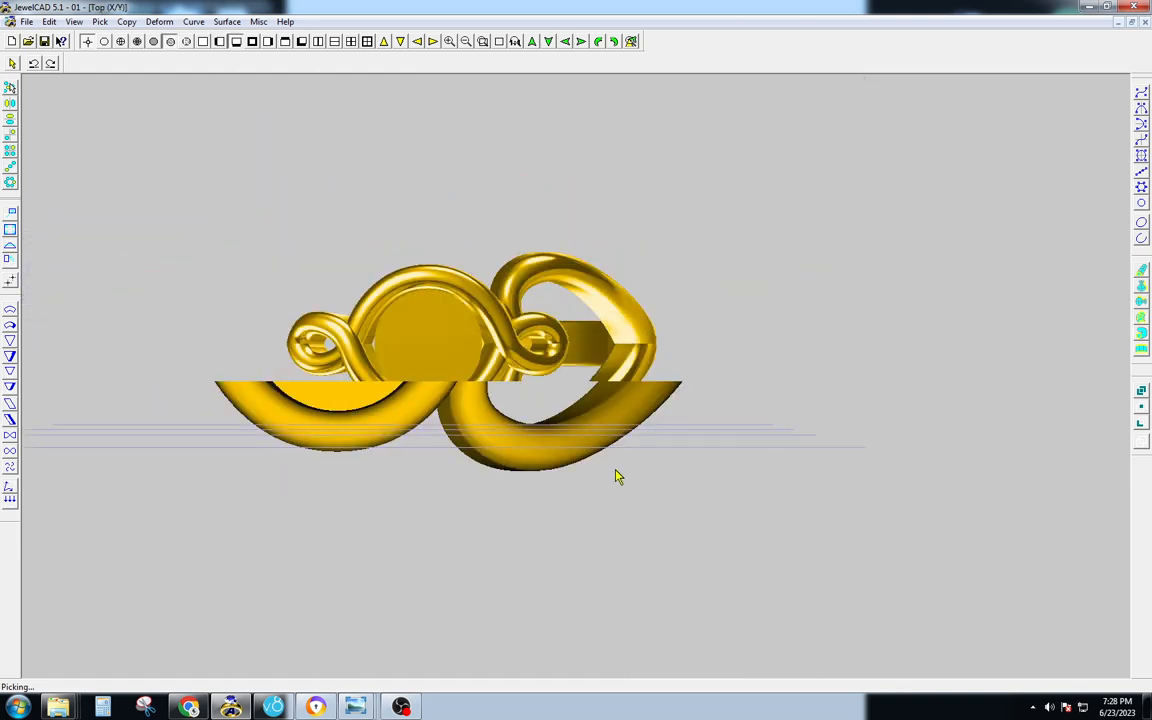
Inspect the shaded ring from above, in 3D and from the front to check the mirrored branches against the head.
key(F7)
scroll(625, 532, down, 1)
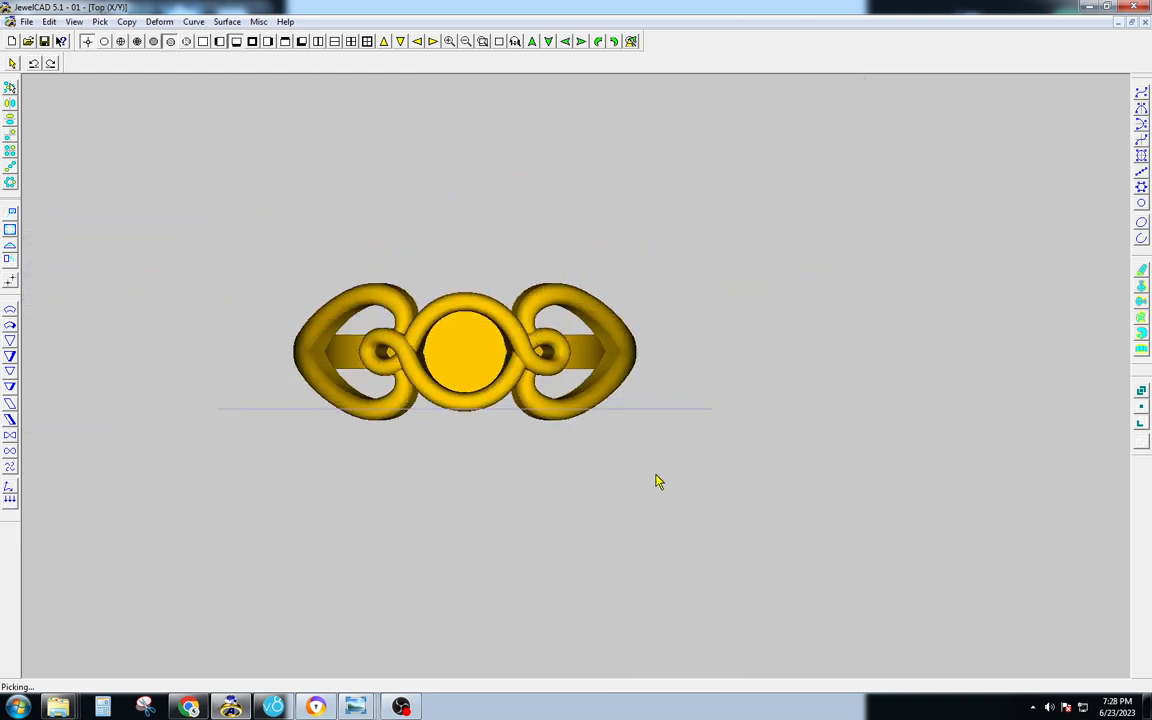
key(F12)
middle_drag(648, 437, 637, 436)
middle_drag(560, 460, 597, 459)
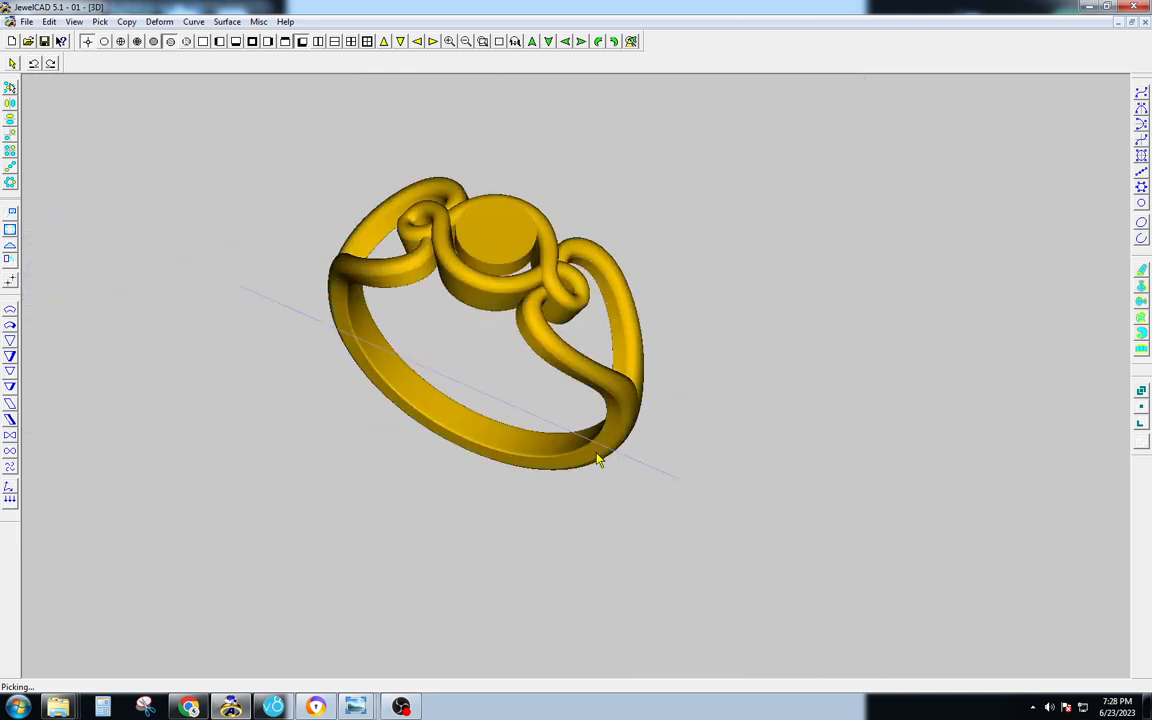
key(F9)
key(F6)
key(F11)
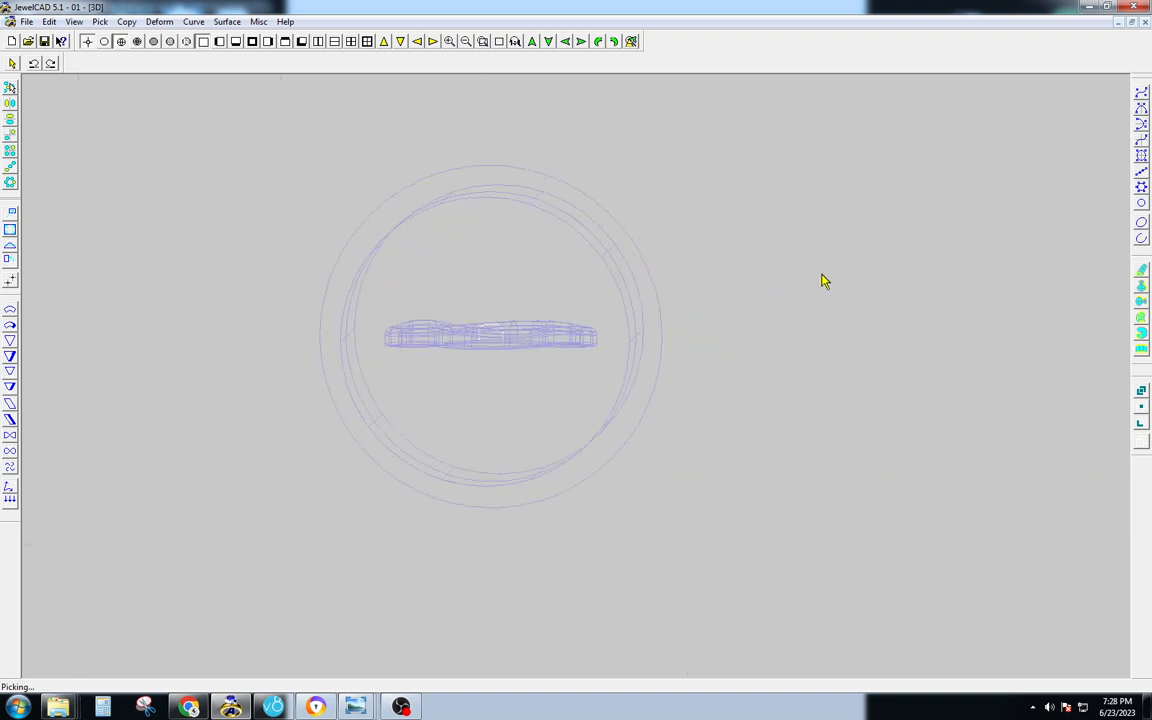
key(F12)
middle_drag(672, 233, 797, 206)
key(F9)
key(F7)
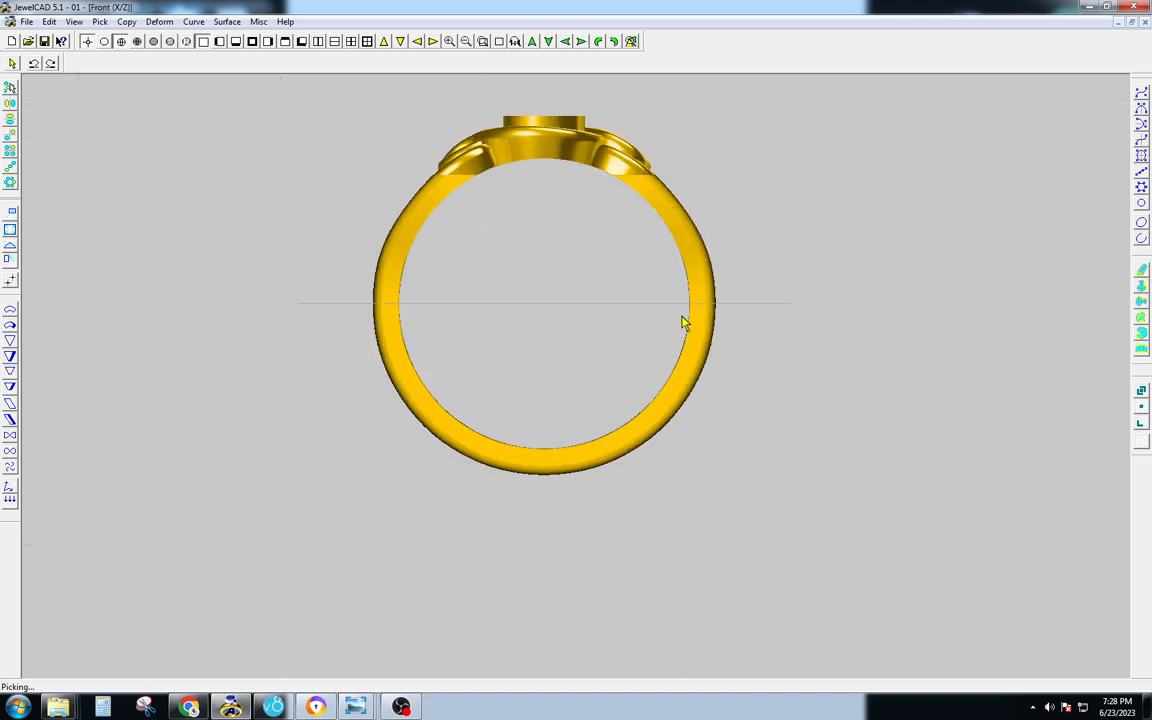
key(F6)
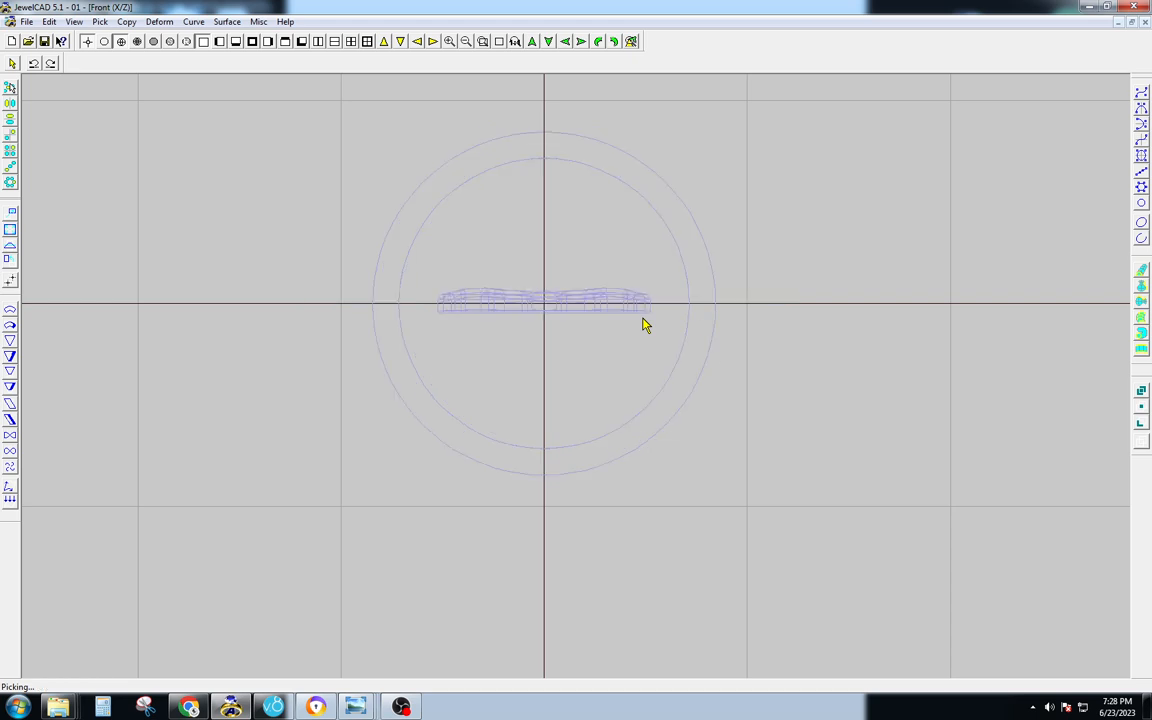
key(F7)
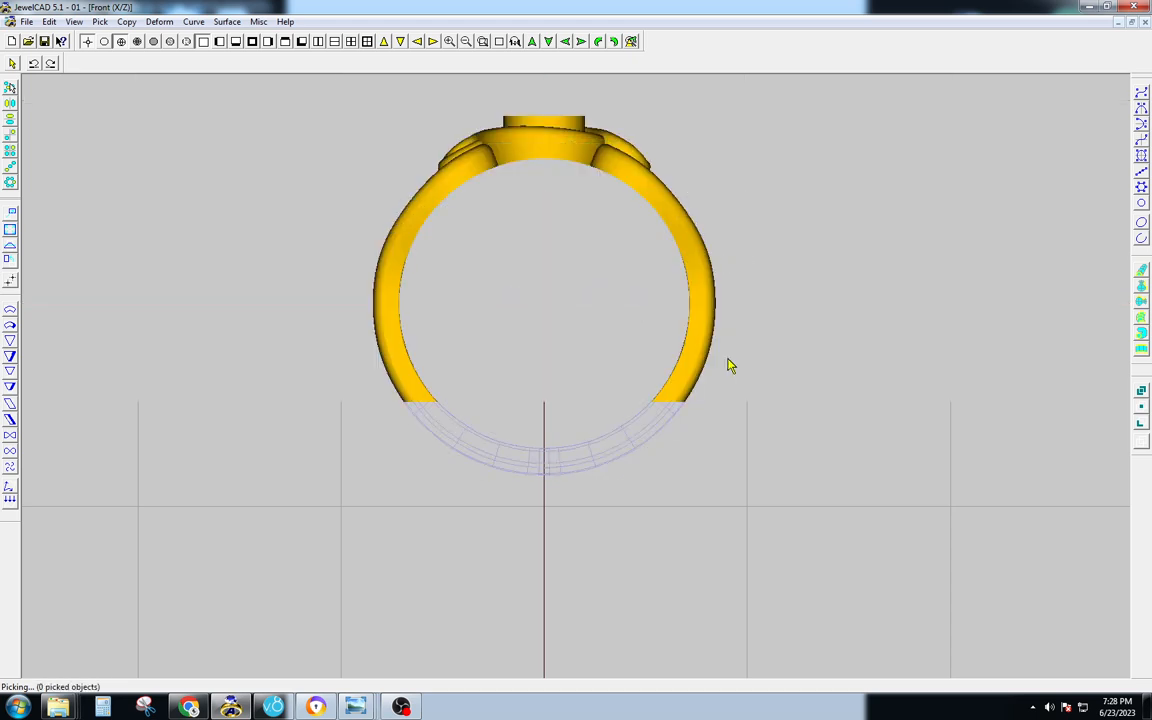
Delete the mirrored branches on the ring's left half in the front view.
click(676, 276)
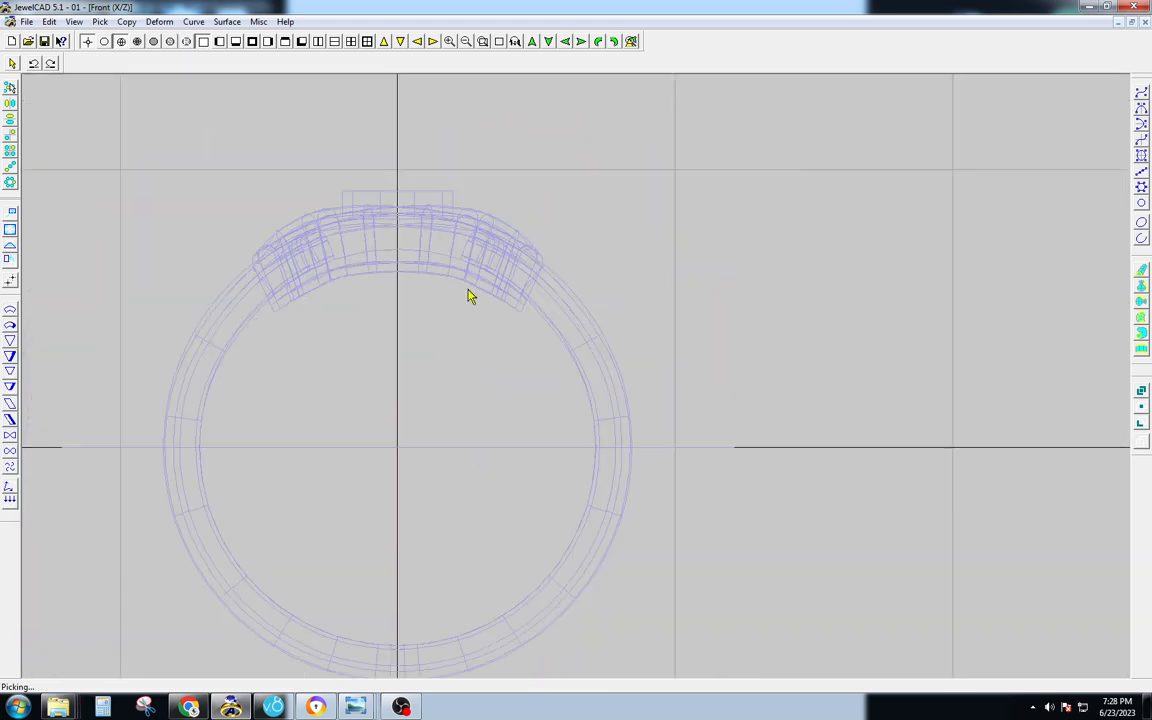
drag(211, 332, 214, 338)
key(Delete)
scroll(545, 298, up, 1)
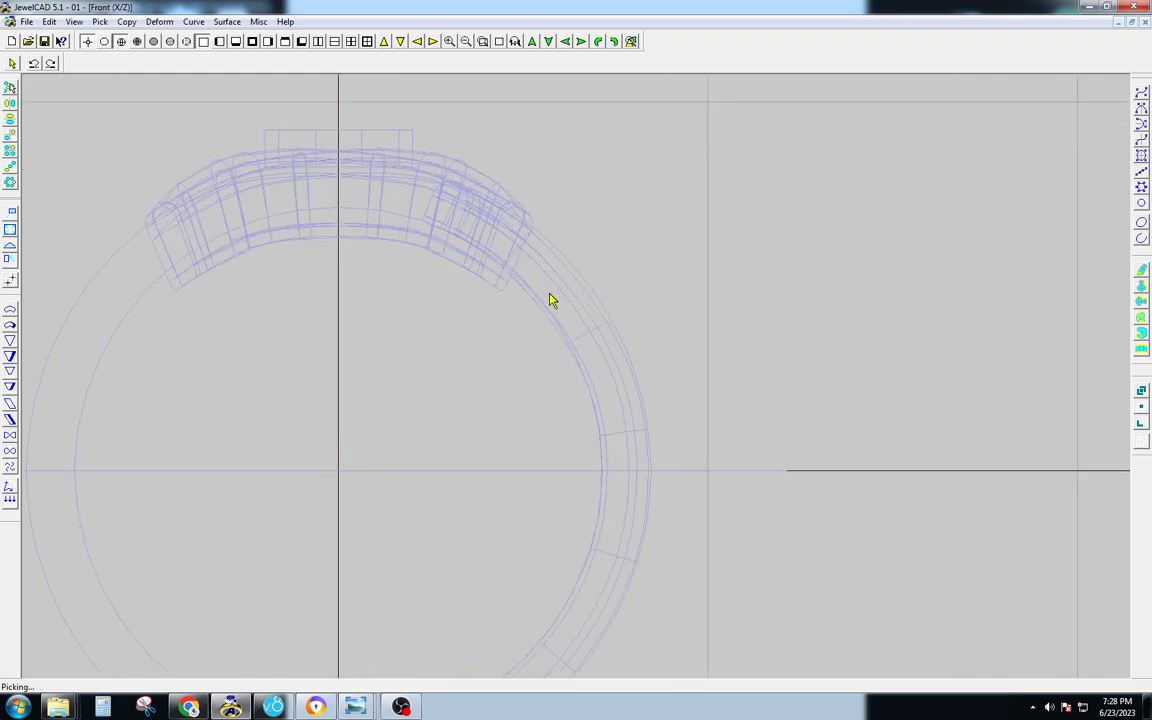
Move the remaining branches' outer control points by X 0.075, Z 0.09 beside the head and X 0.055, Z 0.08 at the next section down.
drag(546, 280, 541, 368)
click(531, 388)
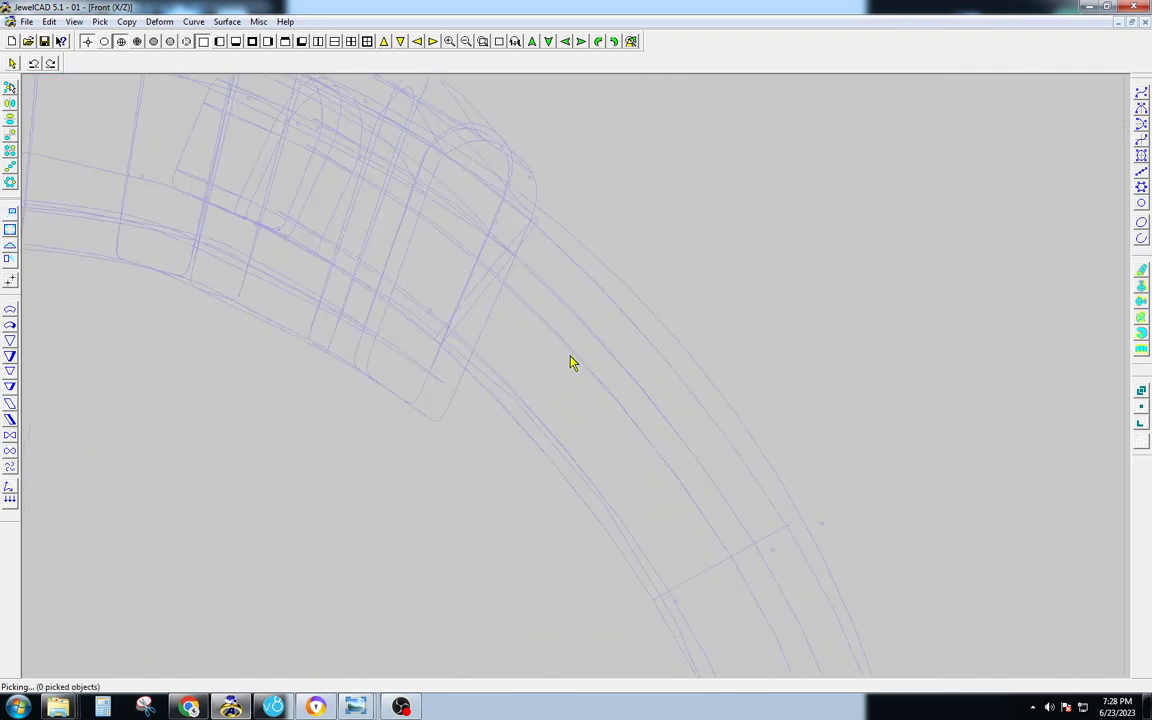
drag(595, 313, 604, 302)
key(F4)
key(Home)
key(F3)
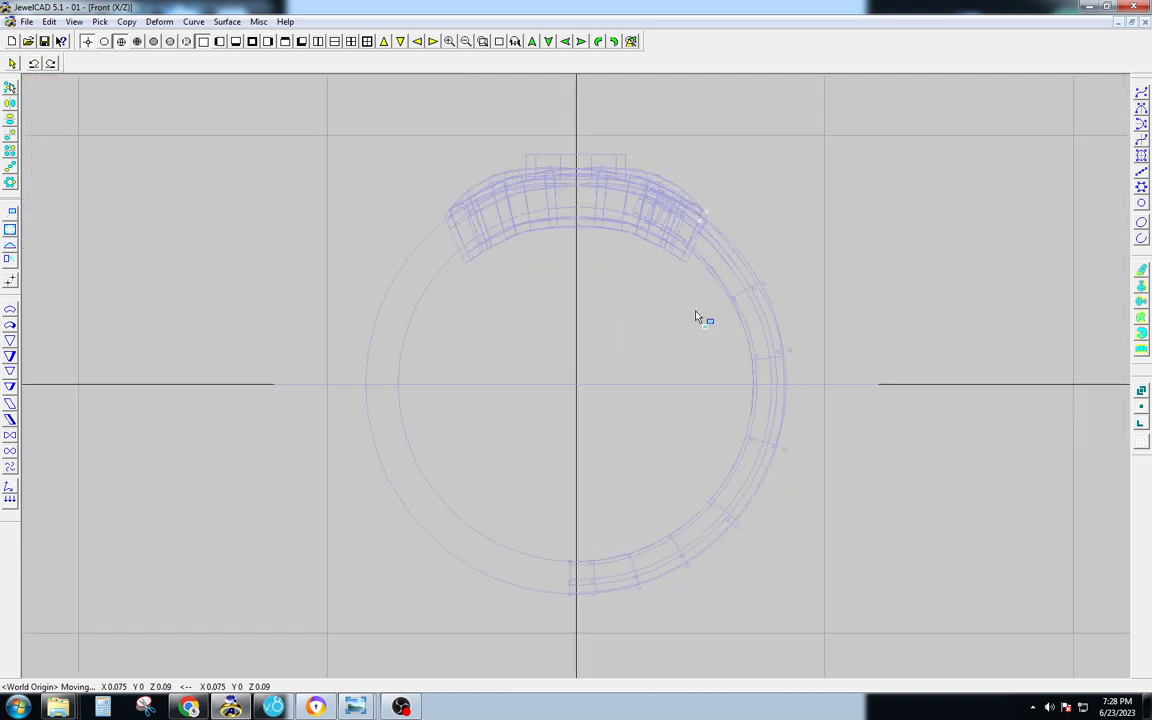
drag(748, 270, 673, 369)
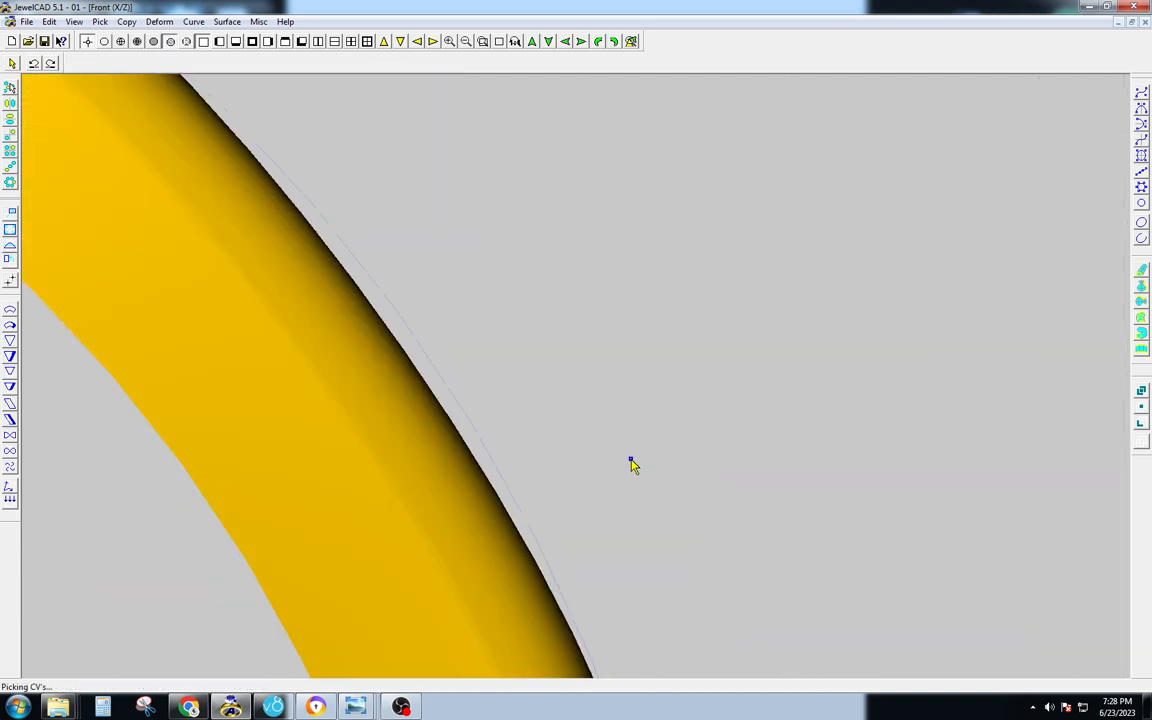
mouse_move(630, 465)
mouse_down()
mouse_move(619, 410)
mouse_move(632, 381)
mouse_move(746, 432)
mouse_move(754, 422)
mouse_up()
key(Home)
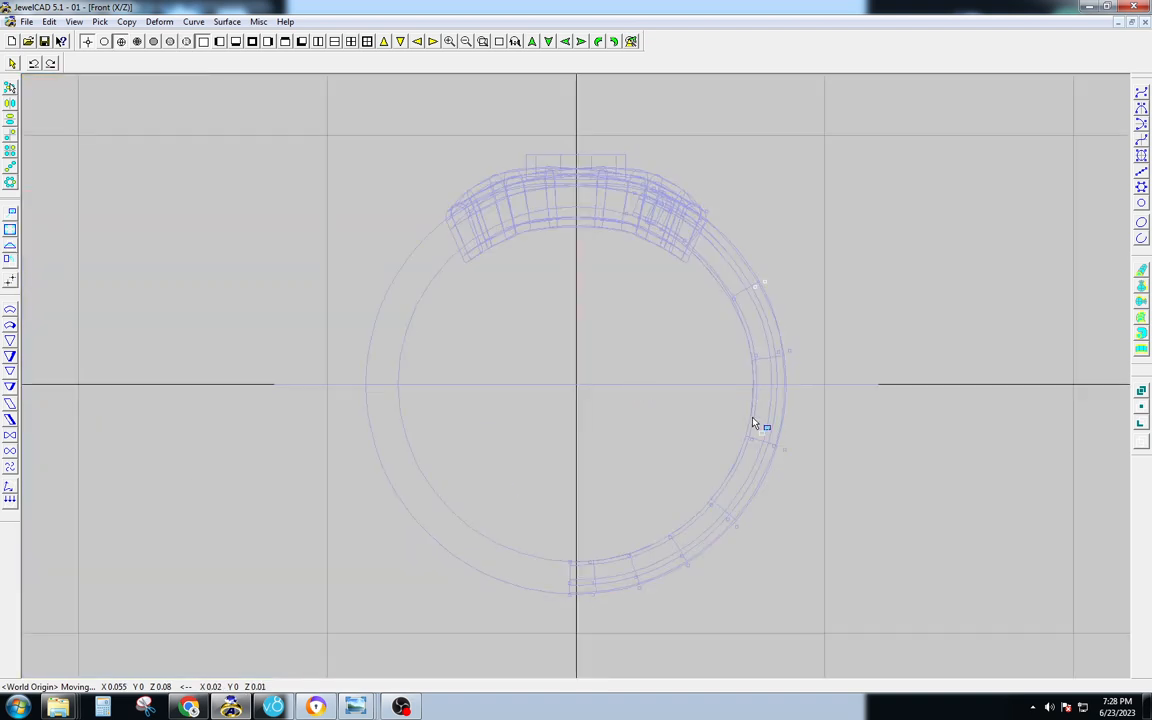
Try mirroring the adjusted branches across the vertical centreline and check the shaded ring from above.
click(751, 300)
key(t)
key(h)
key(F8)
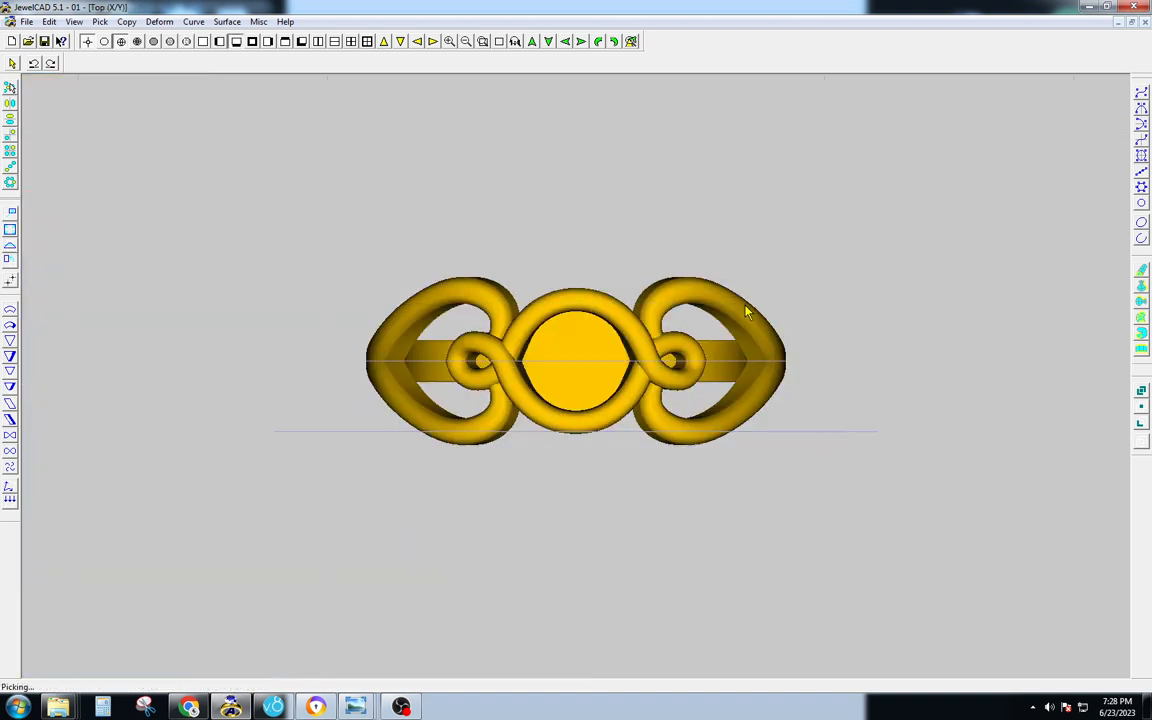
key(F6)
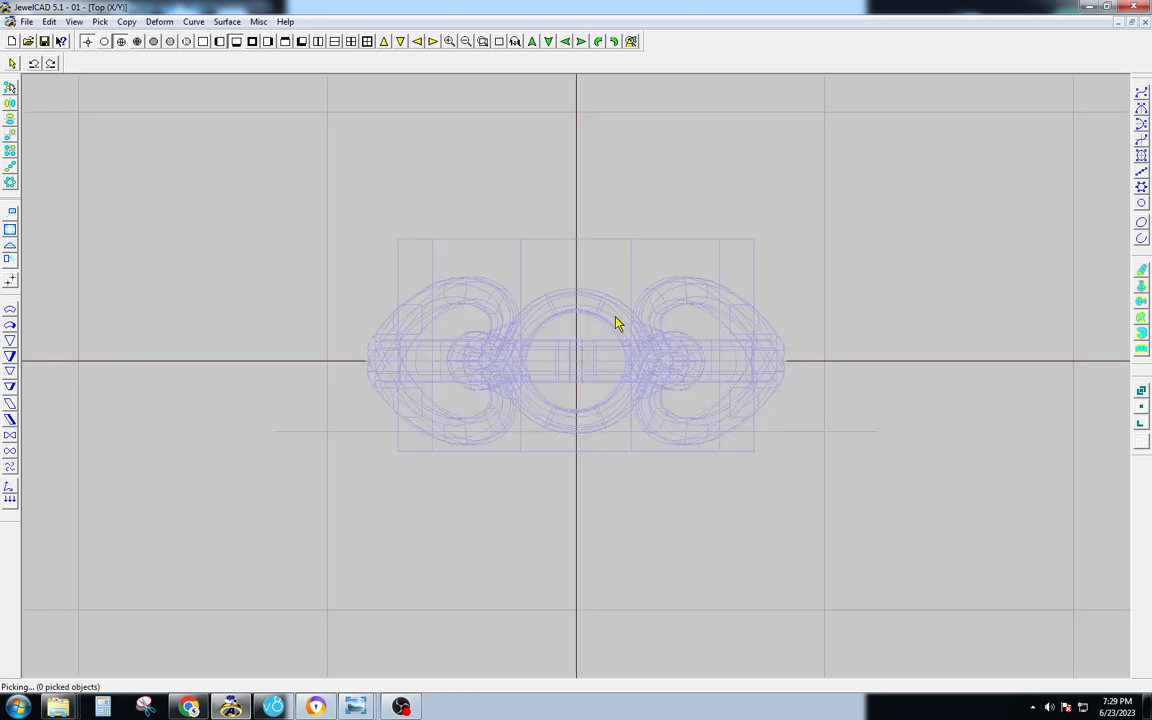
key(F8)
key(F6)
Delete both left branches and the upper right branch in the top view, keeping only the lower right branch.
click(667, 438)
mouse_move(802, 360)
mouse_down()
mouse_move(804, 395)
mouse_move(817, 378)
mouse_up()
click(278, 148)
key(Delete)
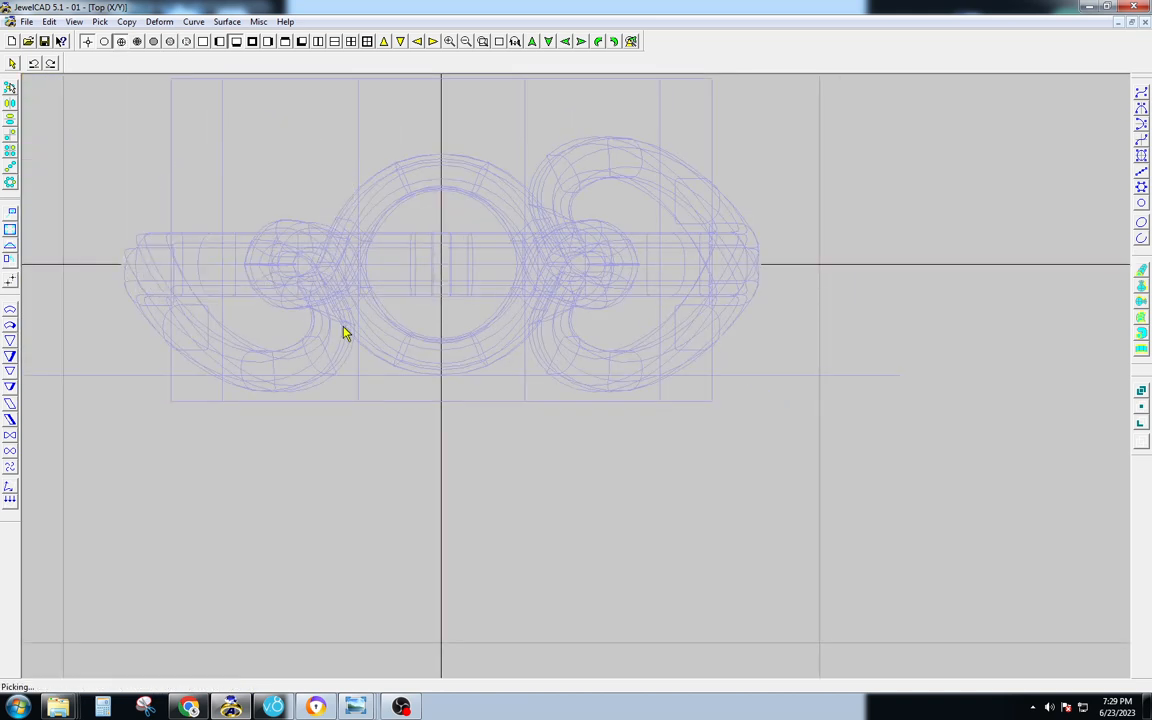
click(301, 345)
key(Delete)
click(630, 152)
key(Delete)
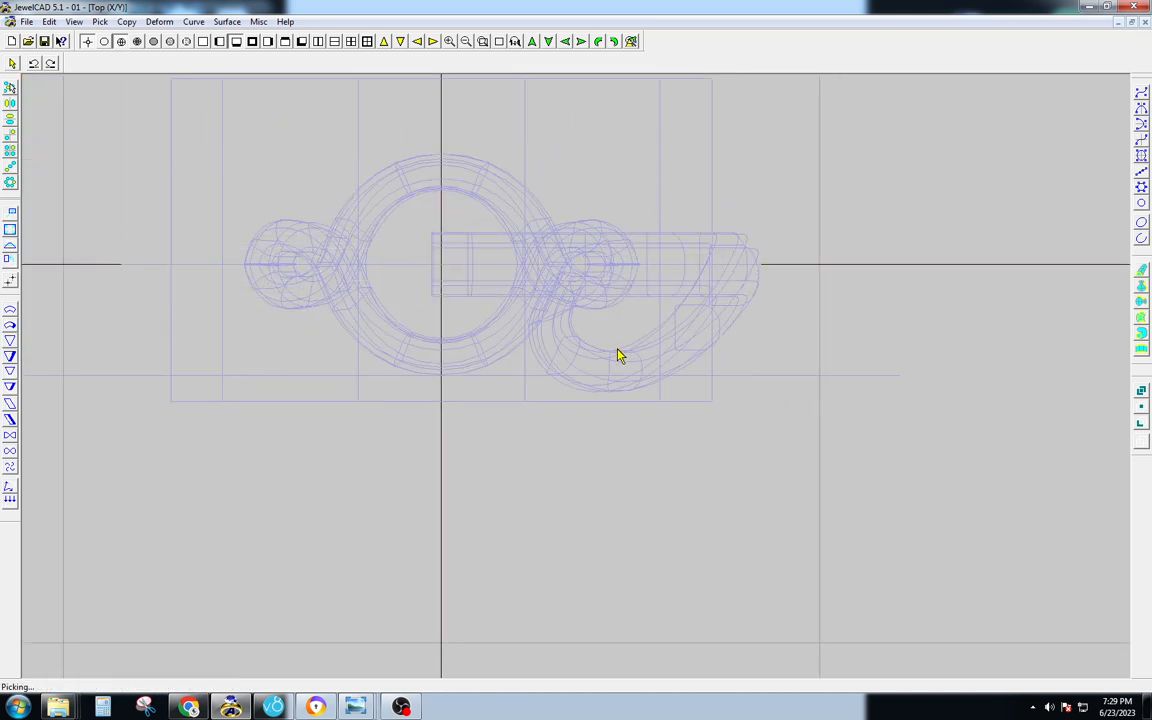
Try moving the branch's upper control points inward by Y 0.27 in the top view, and undo the move.
click(618, 349)
key(F3)
scroll(640, 242, down, 2)
key(Tab)
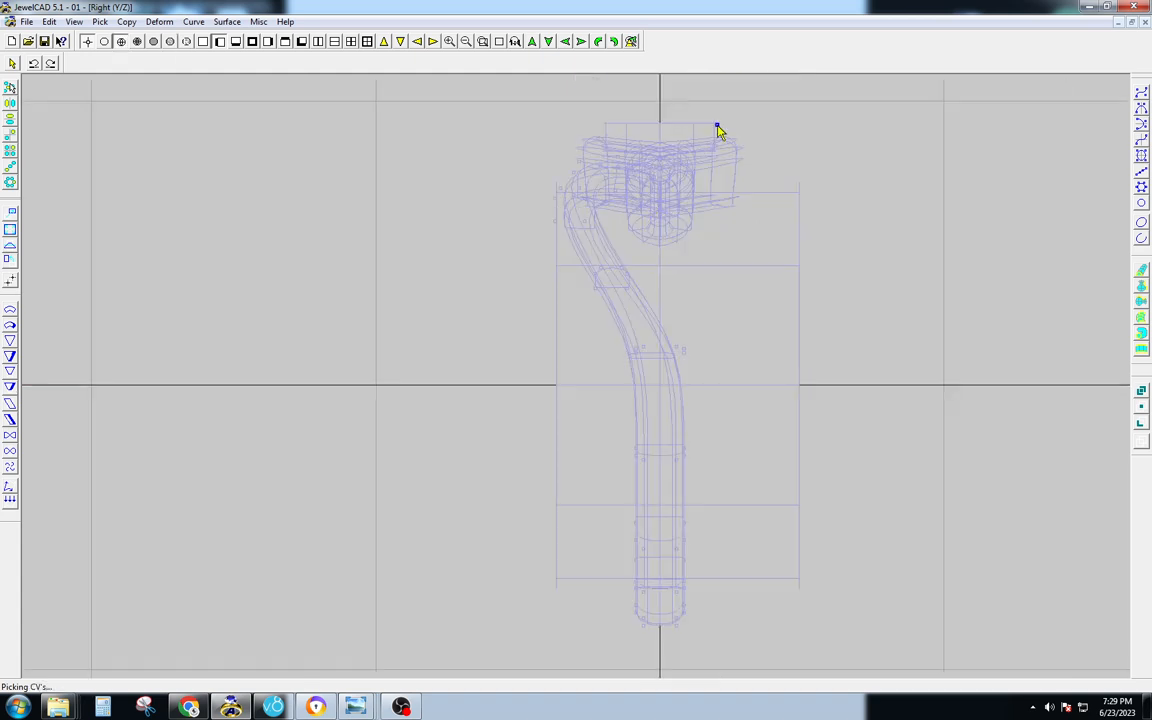
key(F1)
scroll(614, 373, up, 3)
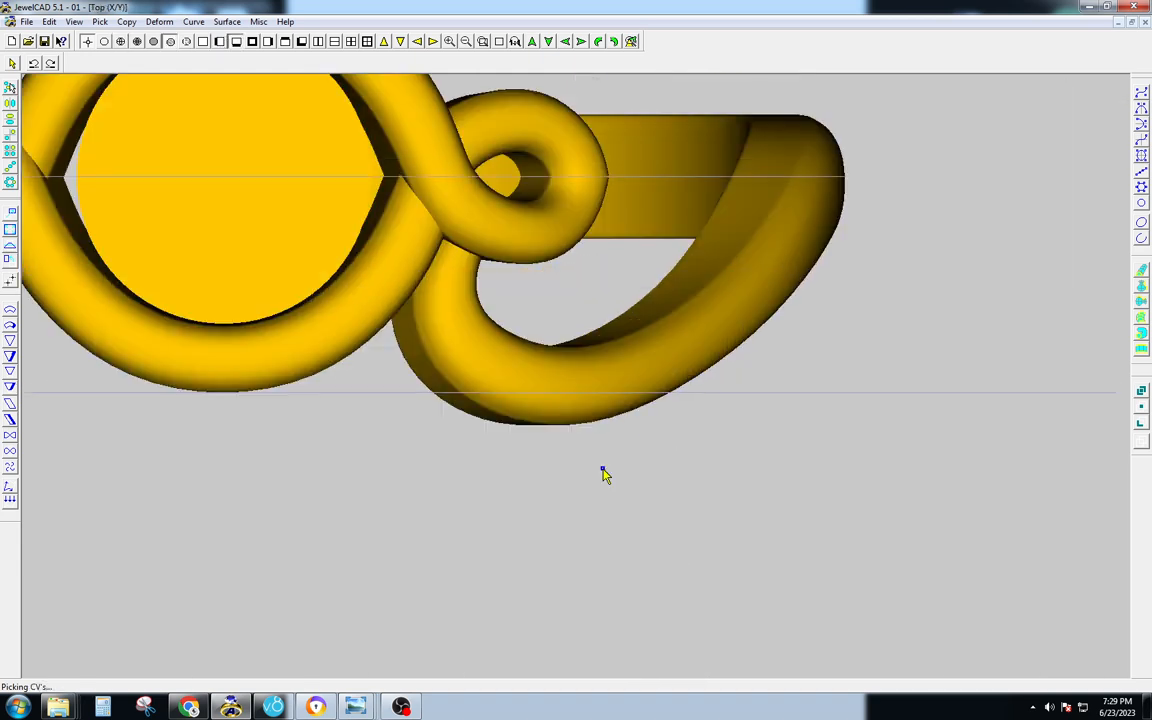
scroll(538, 275, down, 1)
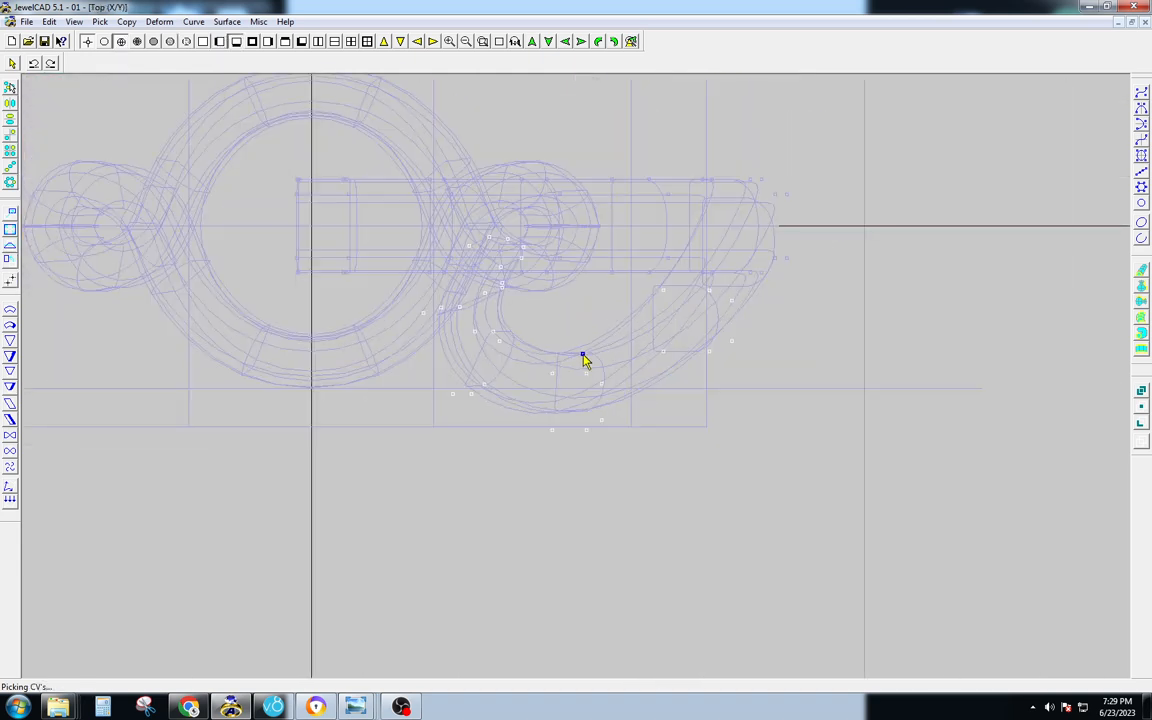
key(F9)
key(F8)
key(Up)
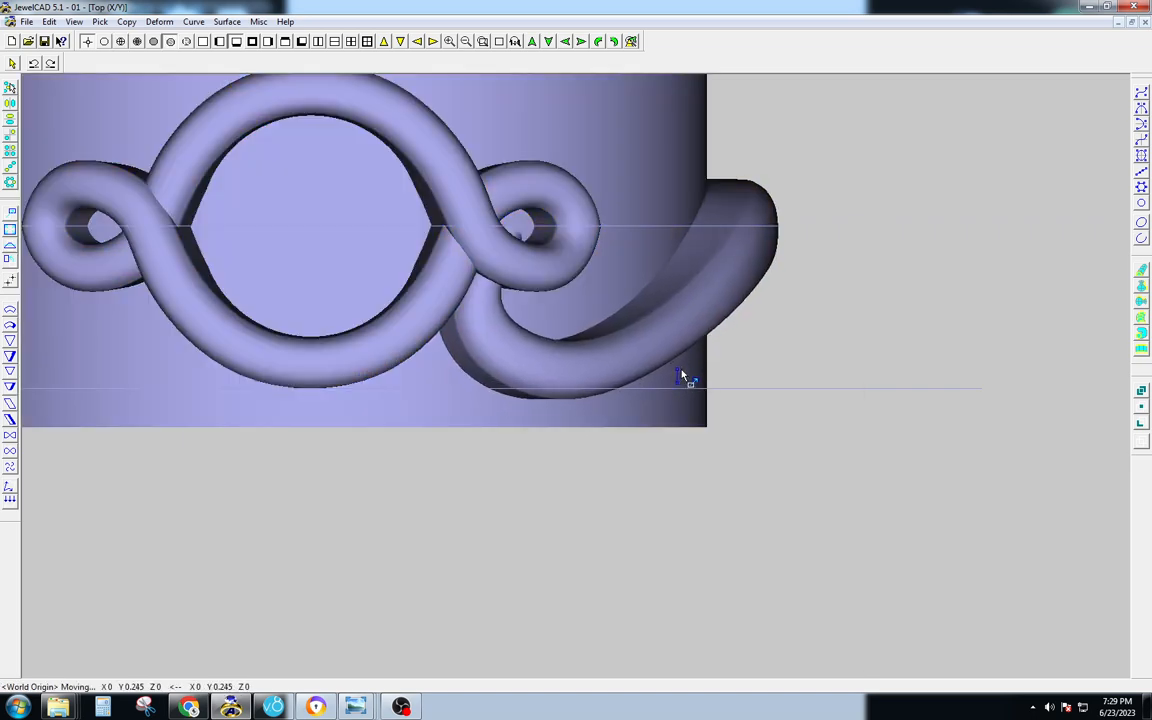
key(Up)
key(F6)
scroll(651, 414, down, 1)
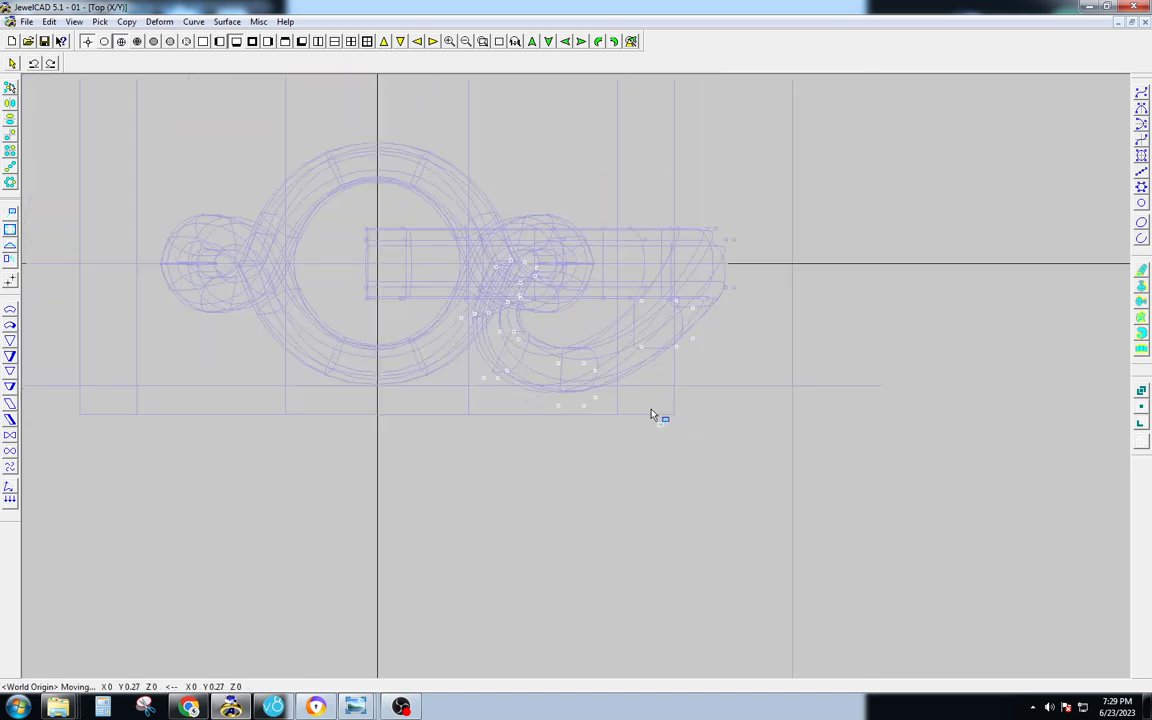
key(ctrl+z)
key(ctrl+z)
key(ctrl+z)
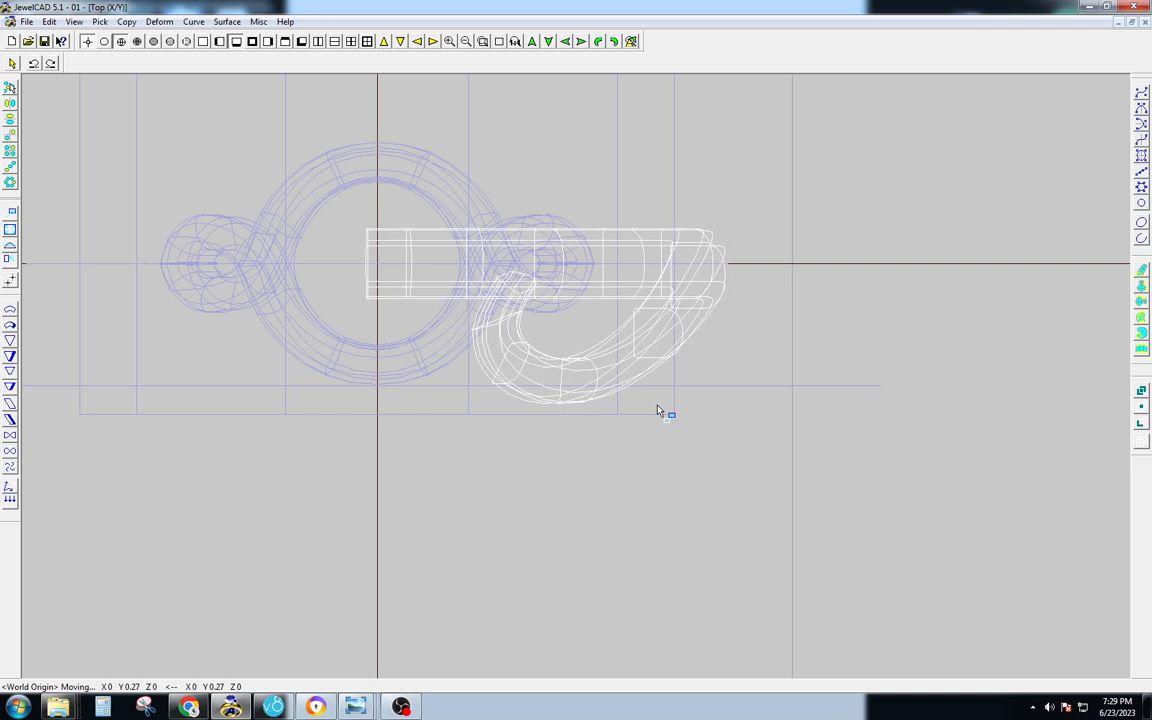
Move the horizontal guide line down to the outer edge of the branch in the top view.
key(space)
click(741, 366)
key(F9)
mouse_move(741, 366)
mouse_down()
mouse_move(701, 423)
mouse_move(735, 386)
mouse_move(735, 400)
mouse_up()
key(space)
key(F6)
key(space)
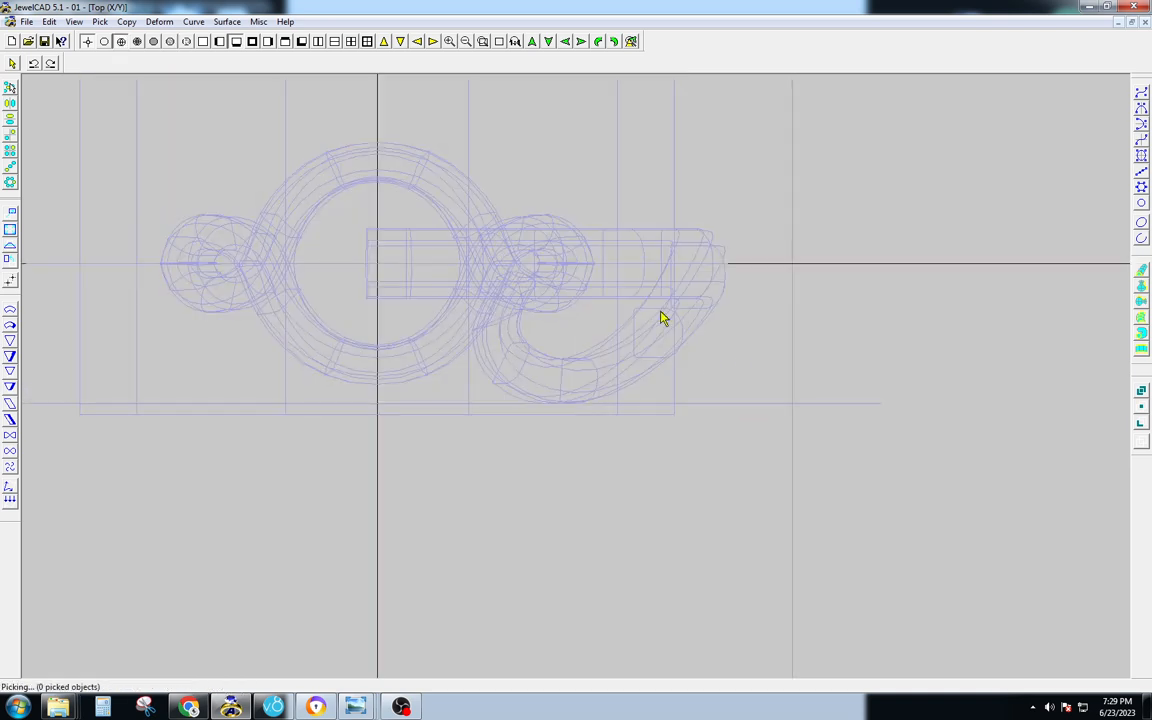
Scale the interlaced head and its centre disc uniformly to 1.129 in the top view.
click(417, 178)
key(F9)
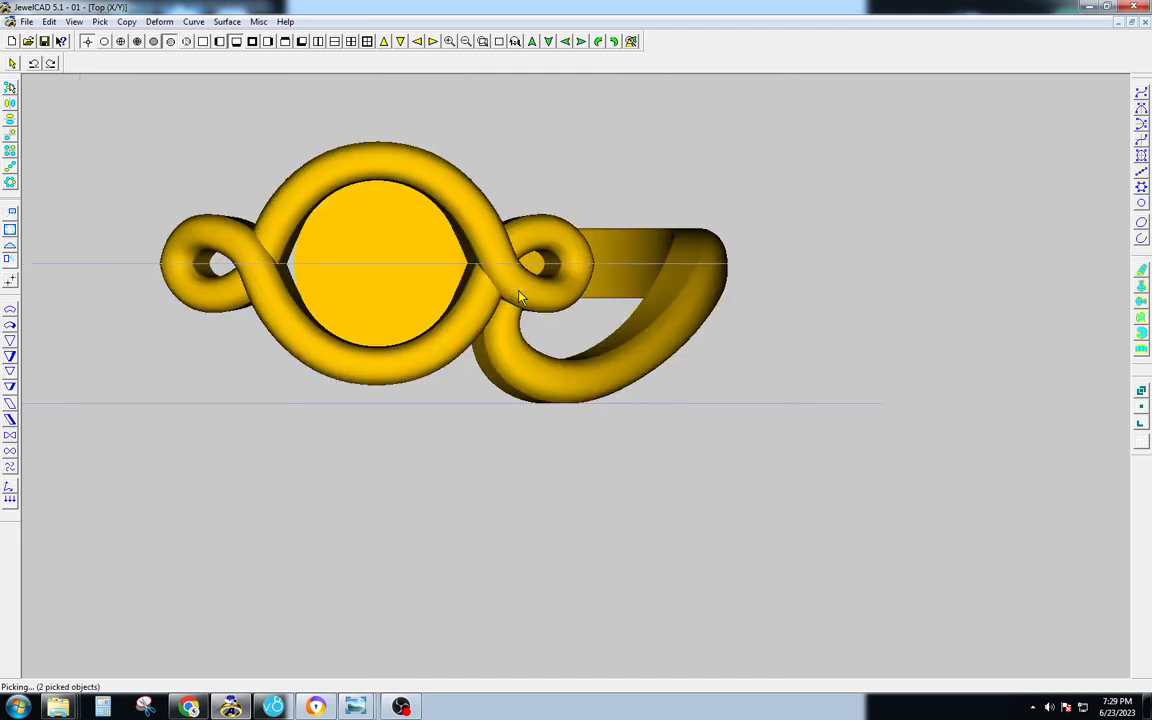
key(F6)
click(452, 357)
key(s)
drag(698, 298, 722, 301)
key(F9)
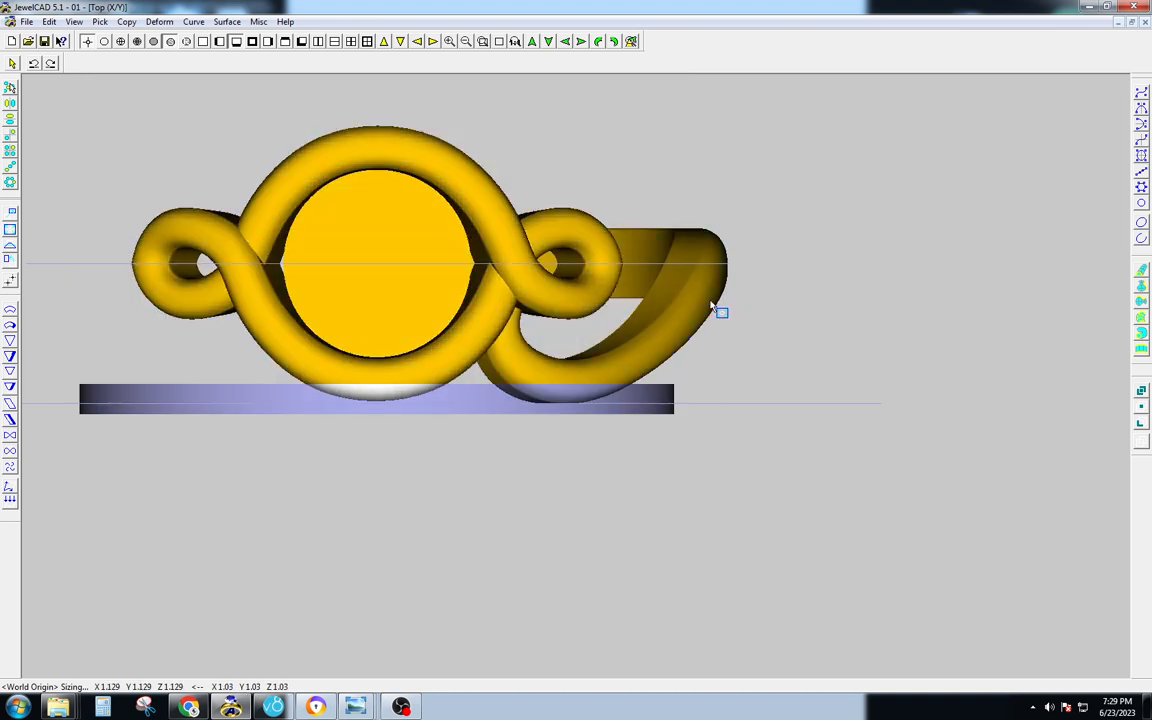
Lower the scaled head by Z -1.19 in the front view so it sits on the finger circle.
key(F2)
key(m)
drag(610, 249, 609, 290)
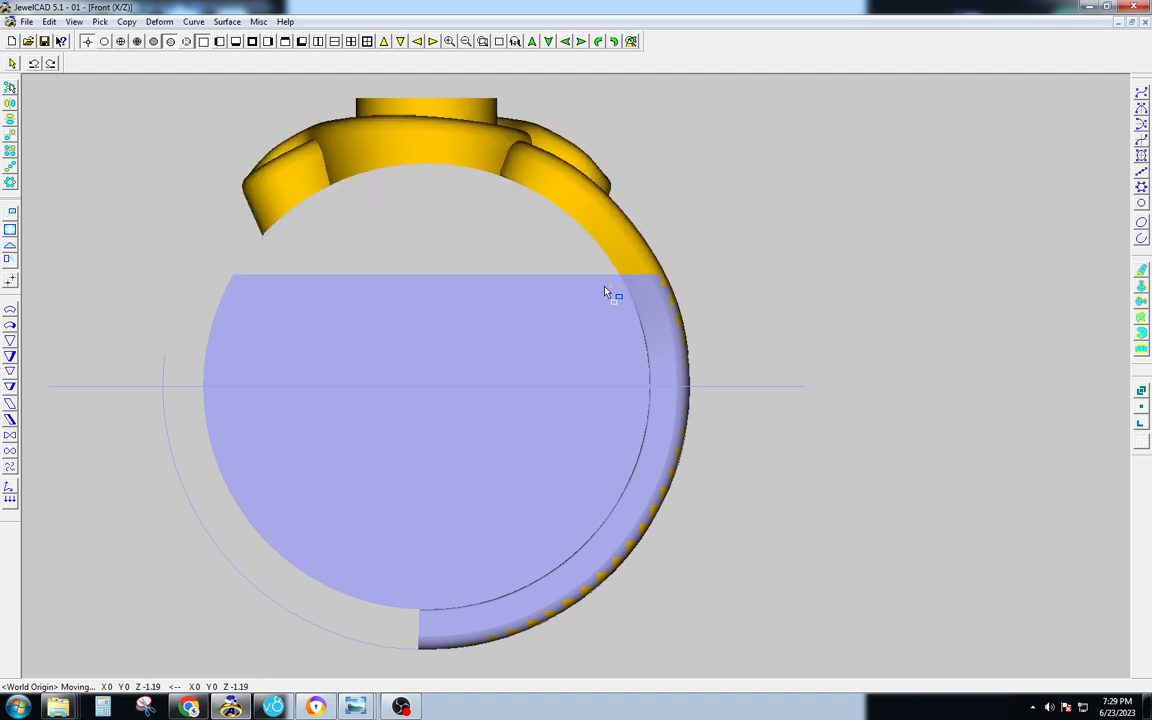
key(Escape)
Mirror the lower right branch across the horizontal centreline in the top view.
key(F1)
key(F10)
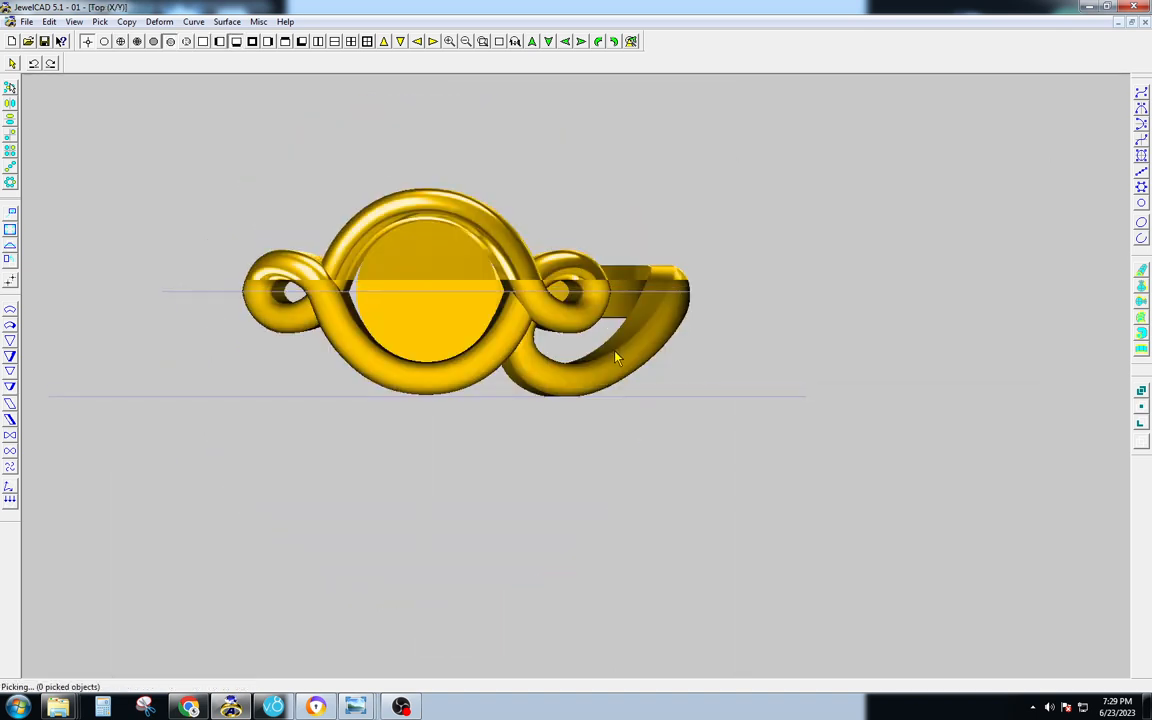
key(F6)
click(639, 363)
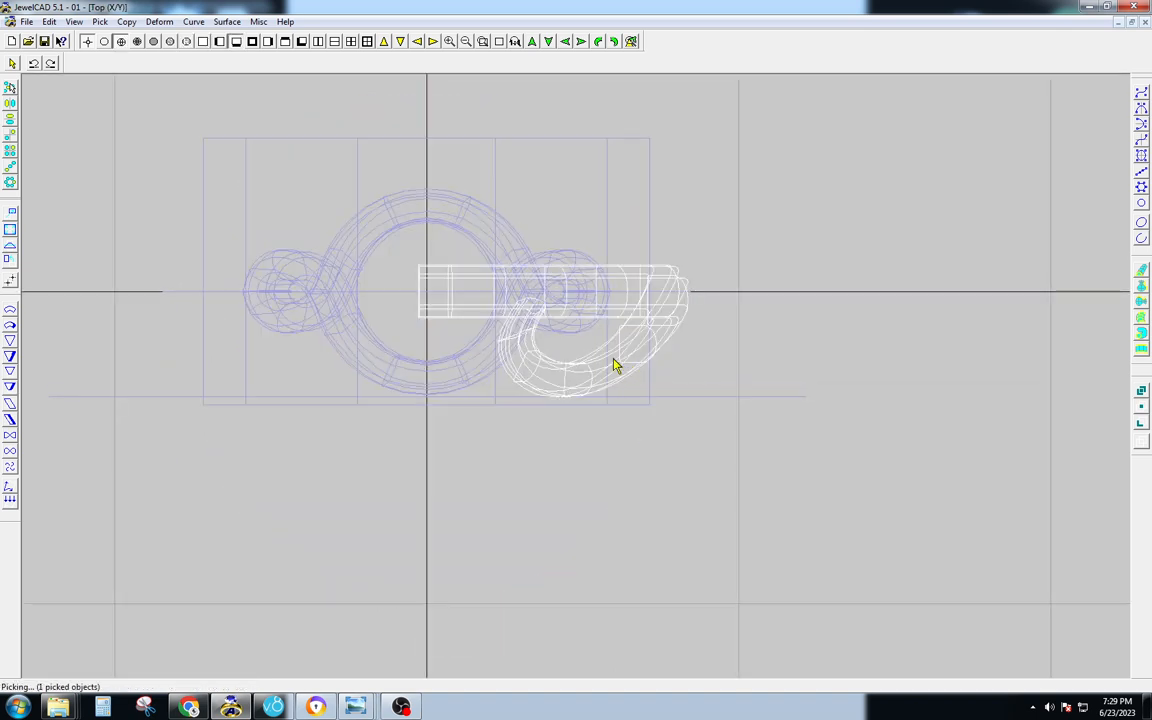
key(F9)
key(u)
scroll(620, 354, down, 1)
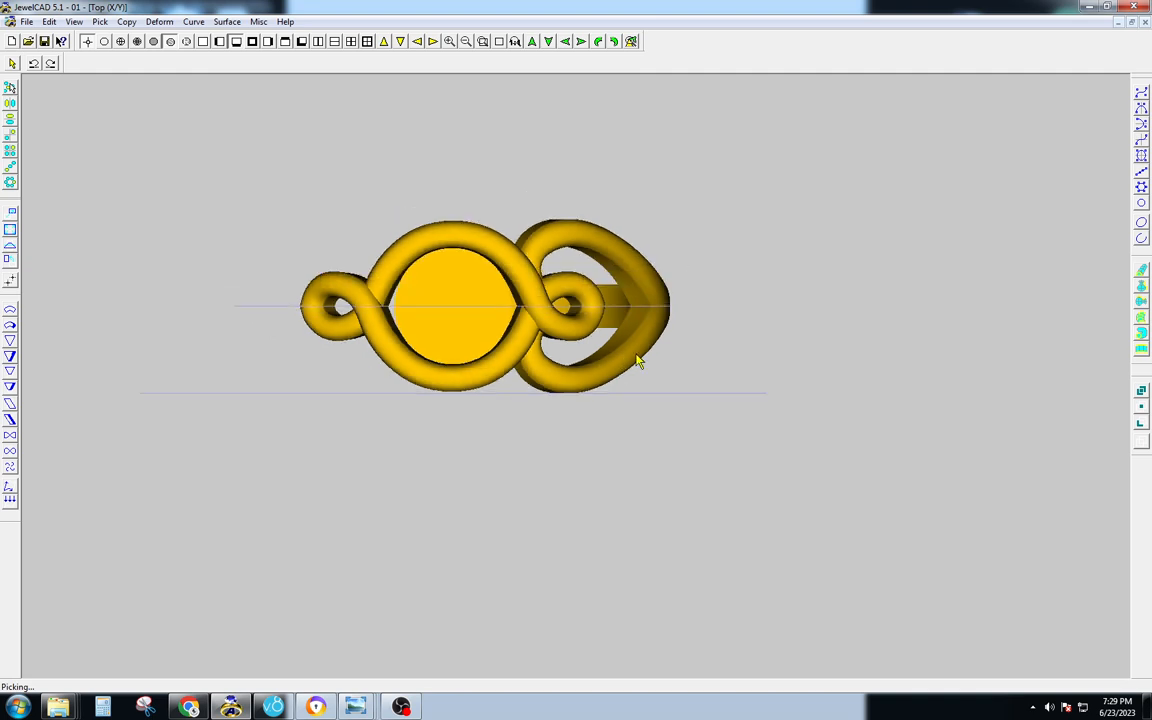
Rotate the control points at the head end of both right branches by 1.2 degrees about Y in the front view.
key(F6)
key(F2)
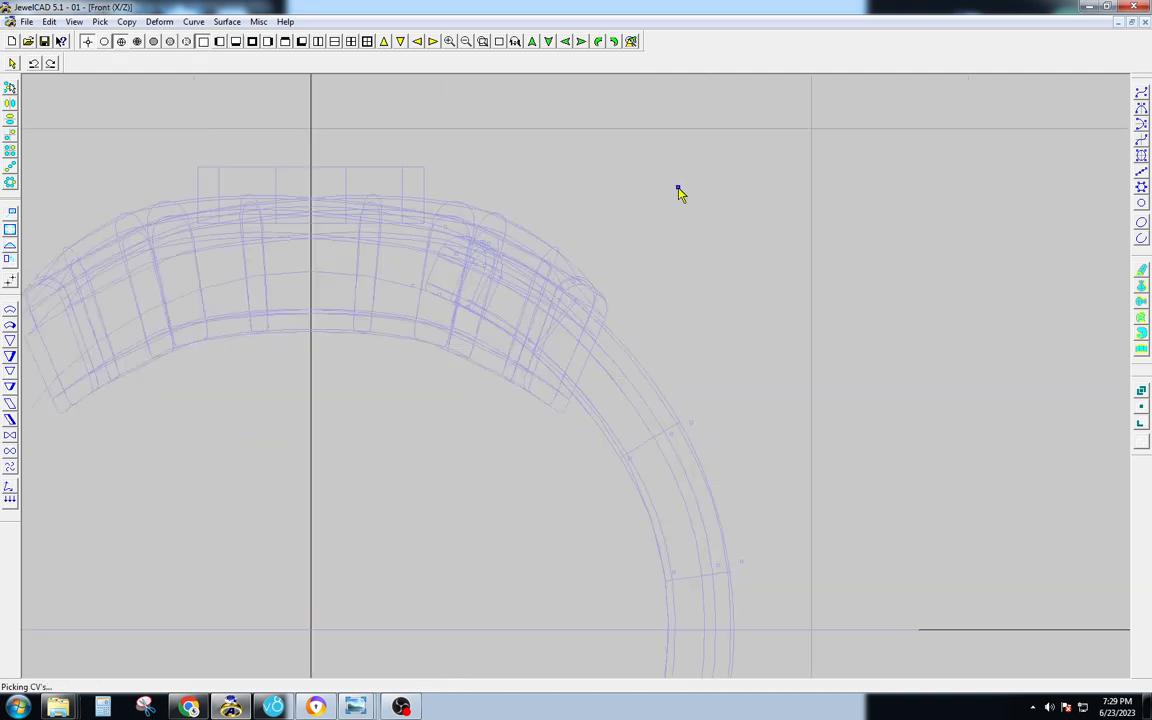
right_drag(645, 264, 651, 267)
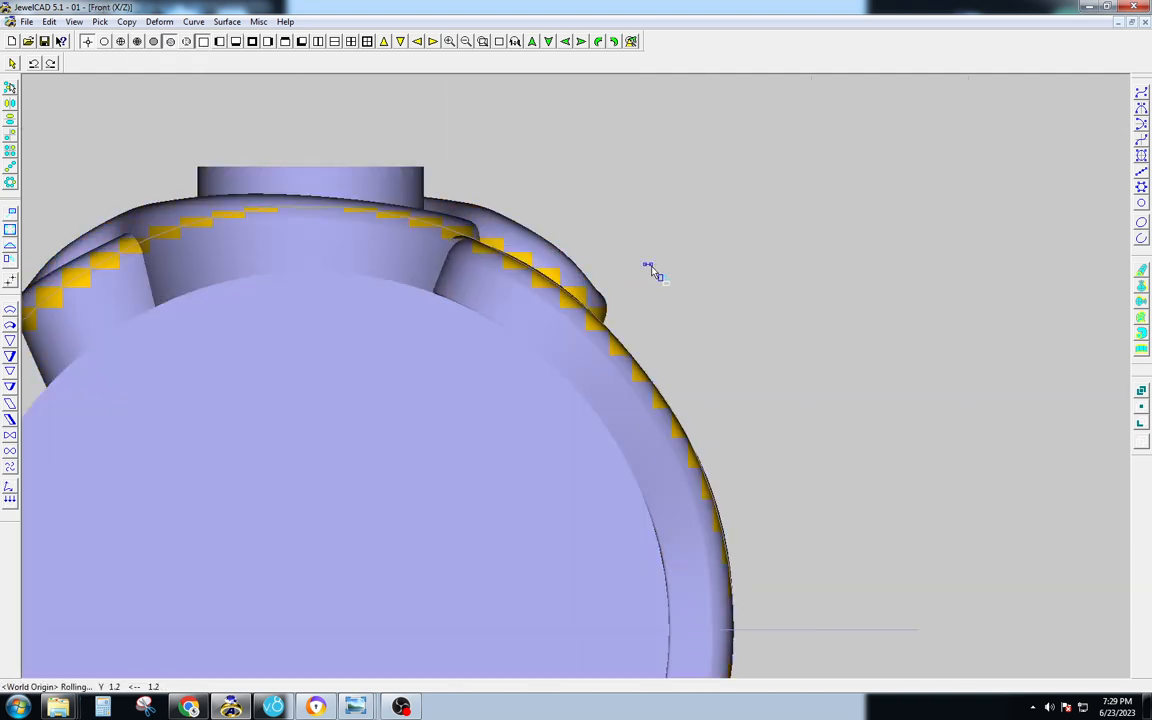
key(F7)
key(space)
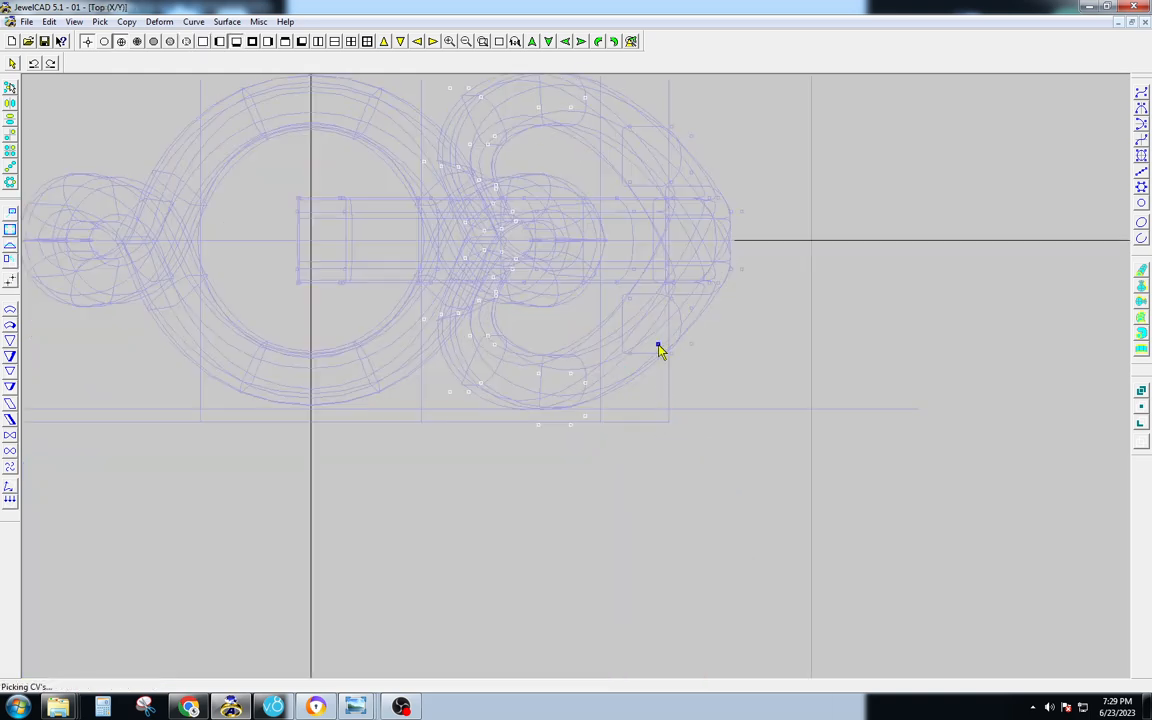
Mirror both right branches to the left half and inspect the complete shaded ring in 3D and from the front.
click(688, 325)
click(713, 197)
scroll(774, 221, down, 1)
key(space)
key(ctrl+h)
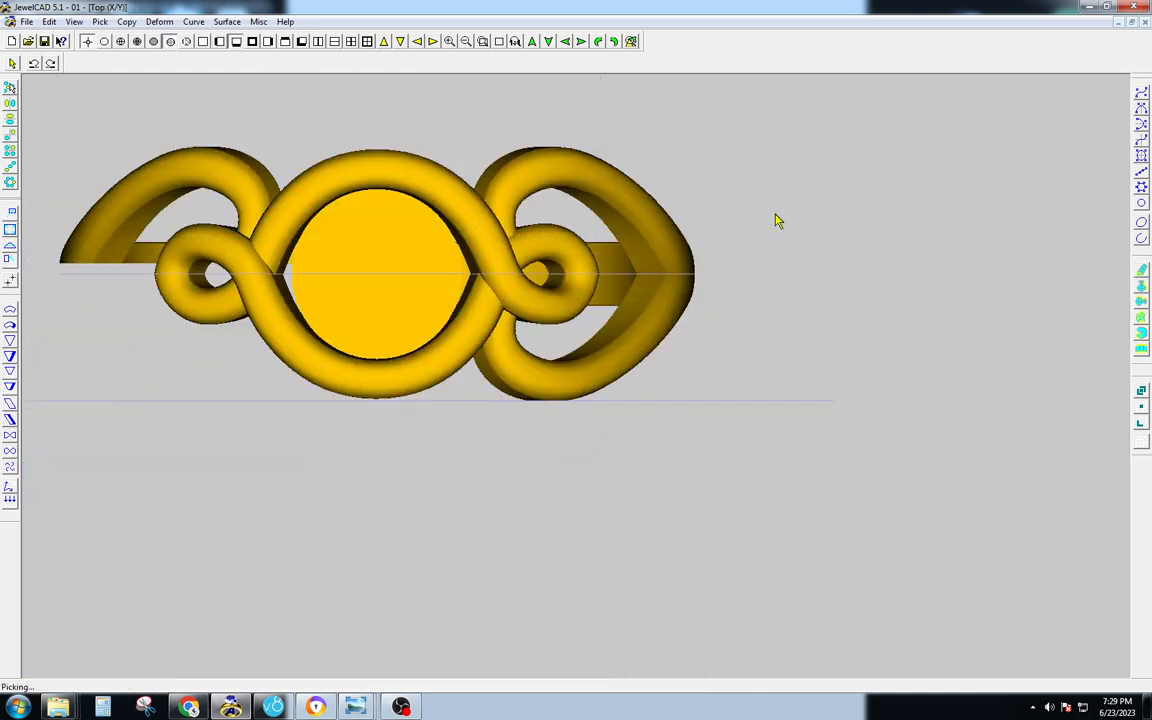
key(F8)
mouse_move(694, 266)
middle_down()
mouse_move(729, 405)
mouse_move(645, 145)
middle_up()
key(F5)
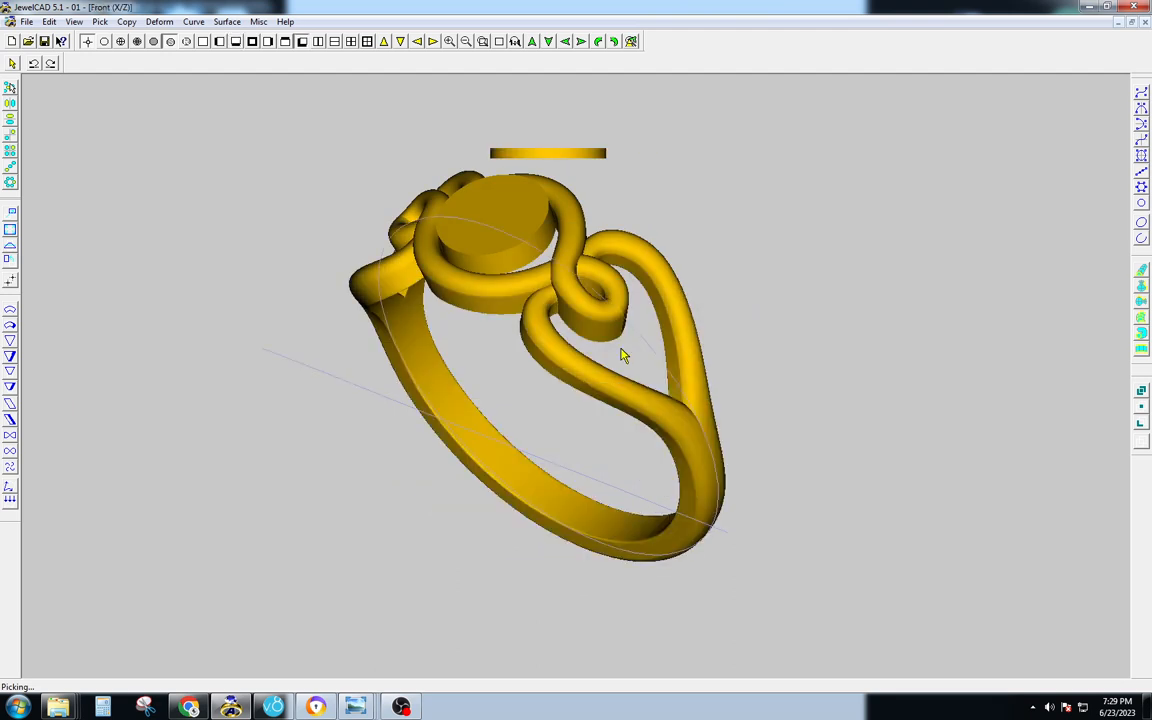
key(ctrl+r)
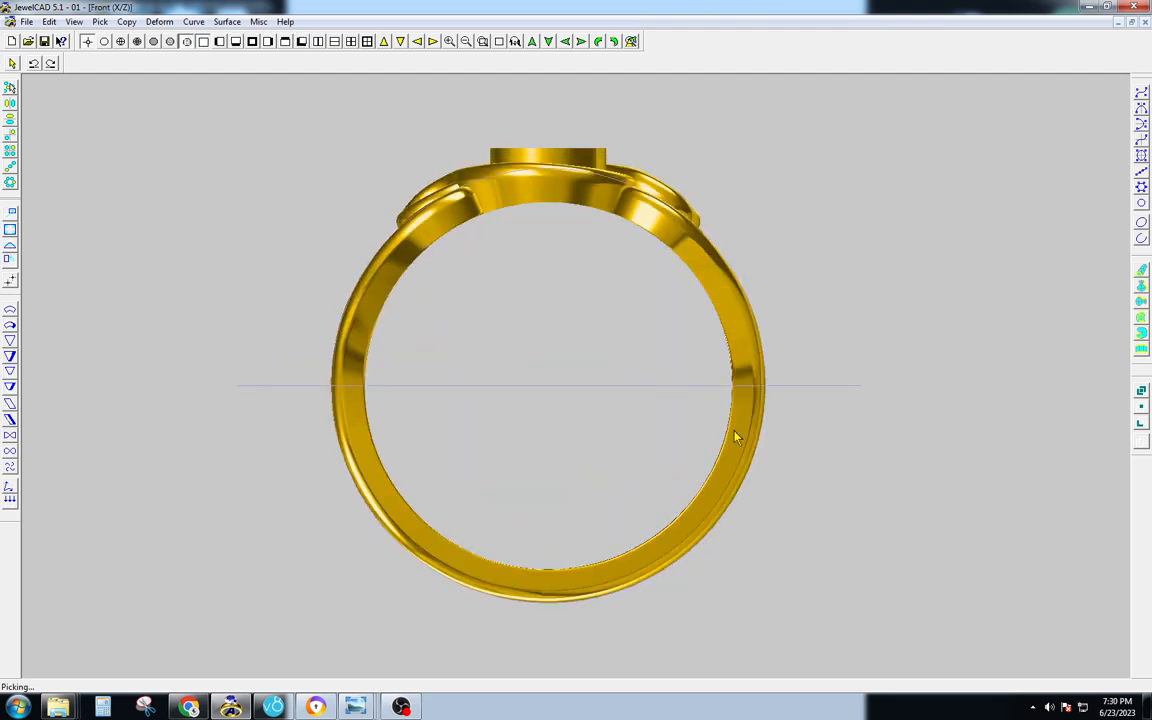
Inspect the complete ring in the top view, comparing shaded renderings of the interlaced head and split shank at several magnifications.
key(space)
key(F7)
key(space)
scroll(691, 399, down, 2)
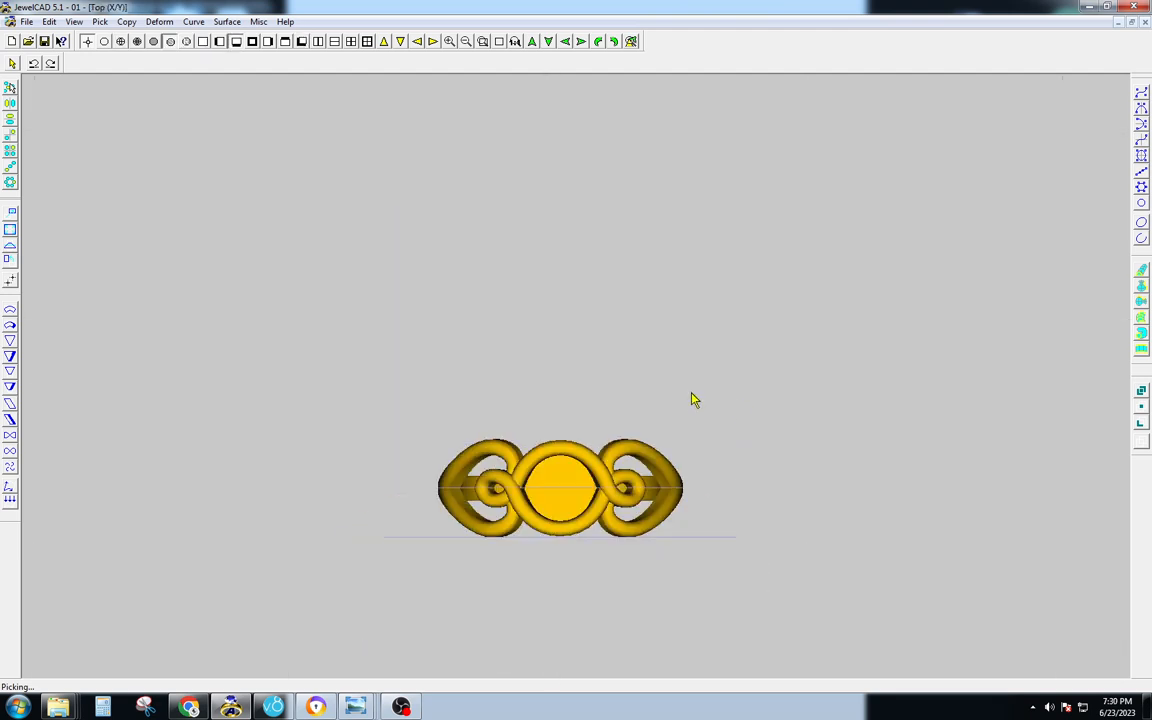
scroll(705, 473, up, 2)
scroll(593, 550, up, 4)
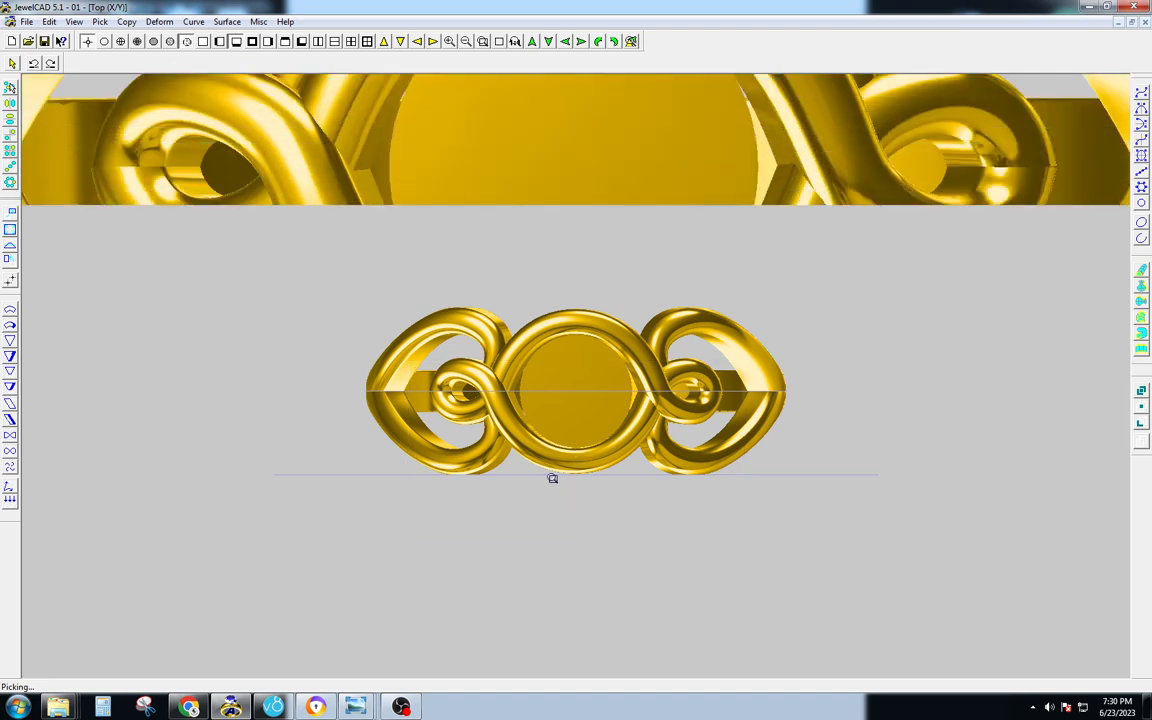
scroll(599, 429, down, 6)
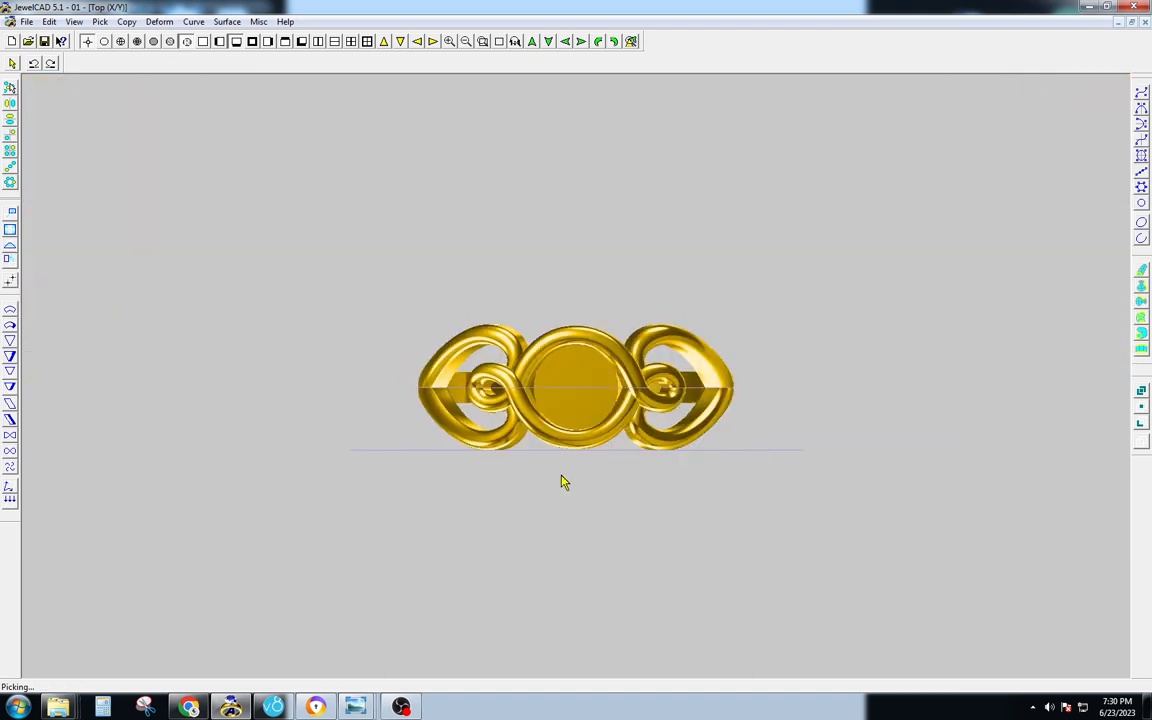
key(space)
key(space)
key(space)
key(space)
key(space)
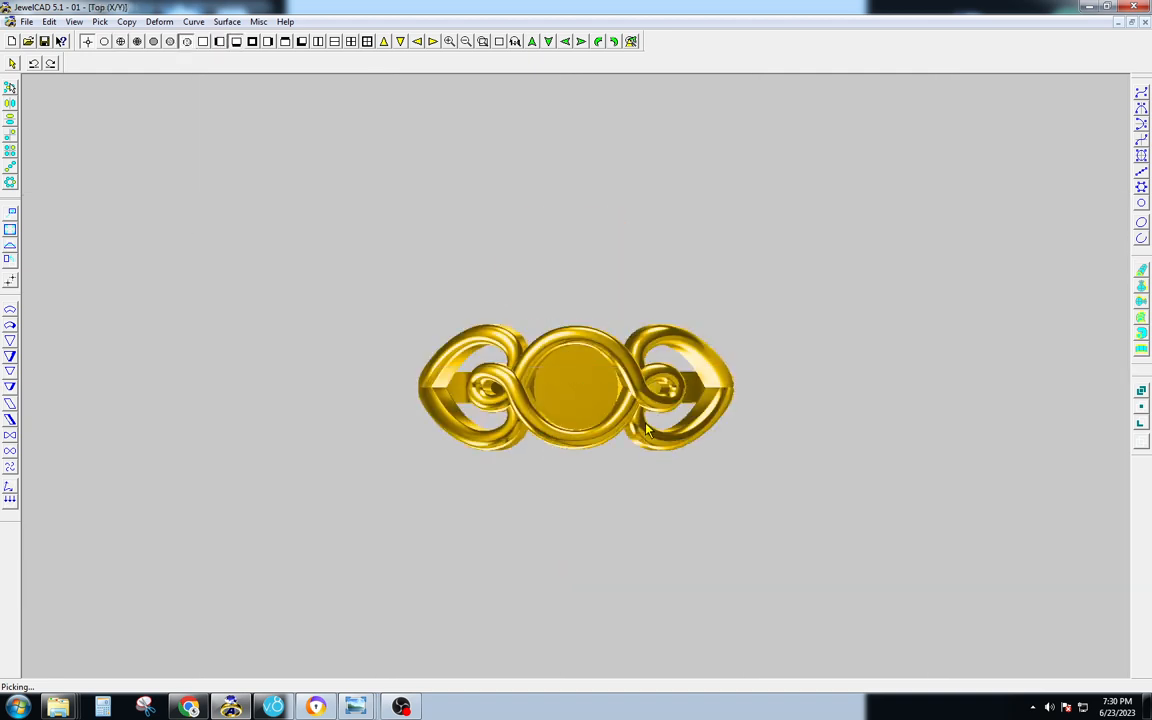
key(space)
Estimate the ring's weight using a specific gravity of 13.50.
key(ctrl+w)
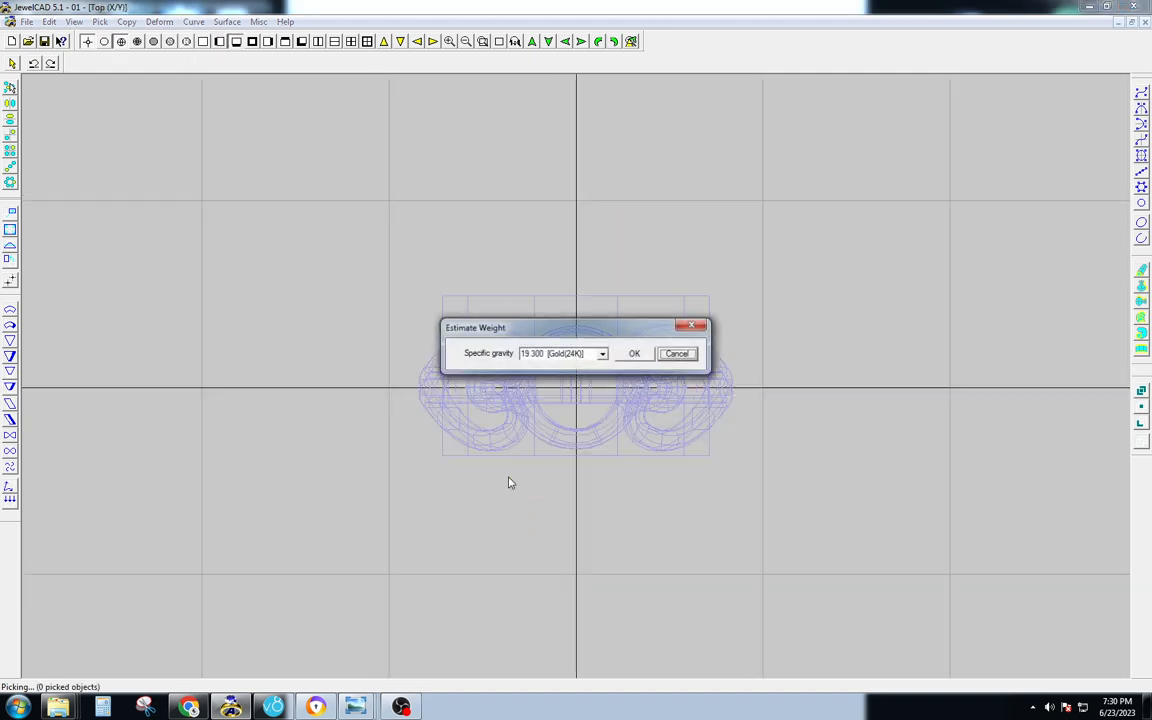
text(13.50)
key(Return)
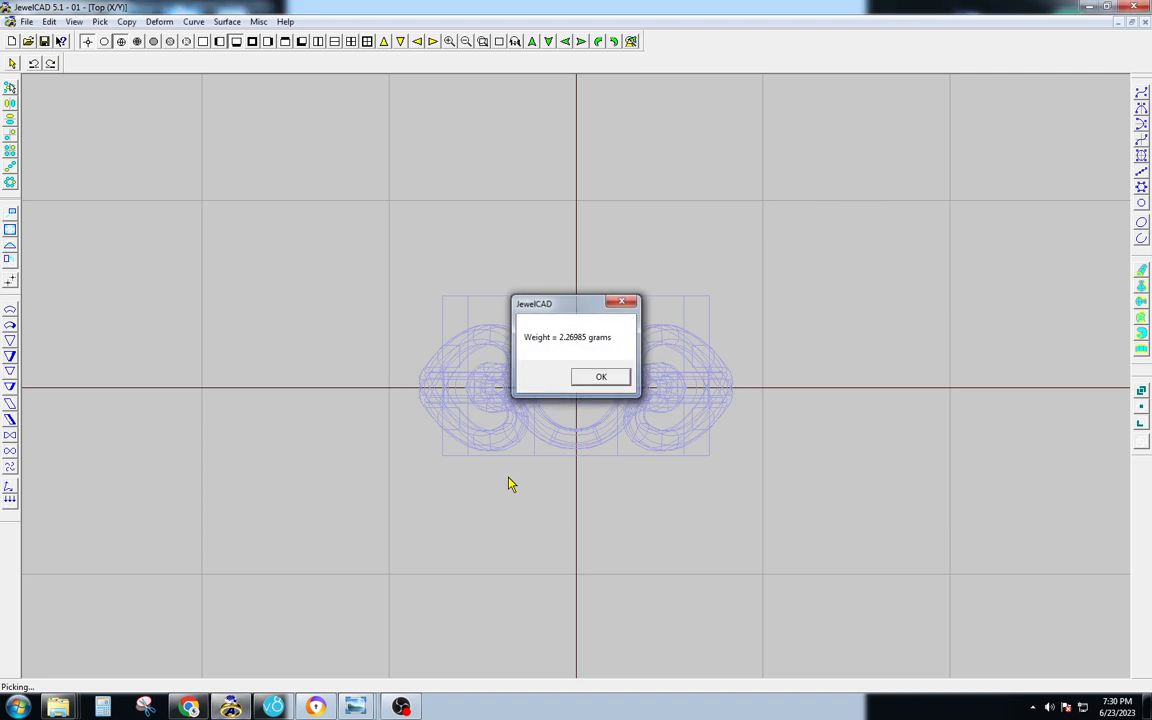
key(Return)
Examine the shaded ring's split shank in the right view and its interlaced head enlarged in the top view.
key(space)
key(r)
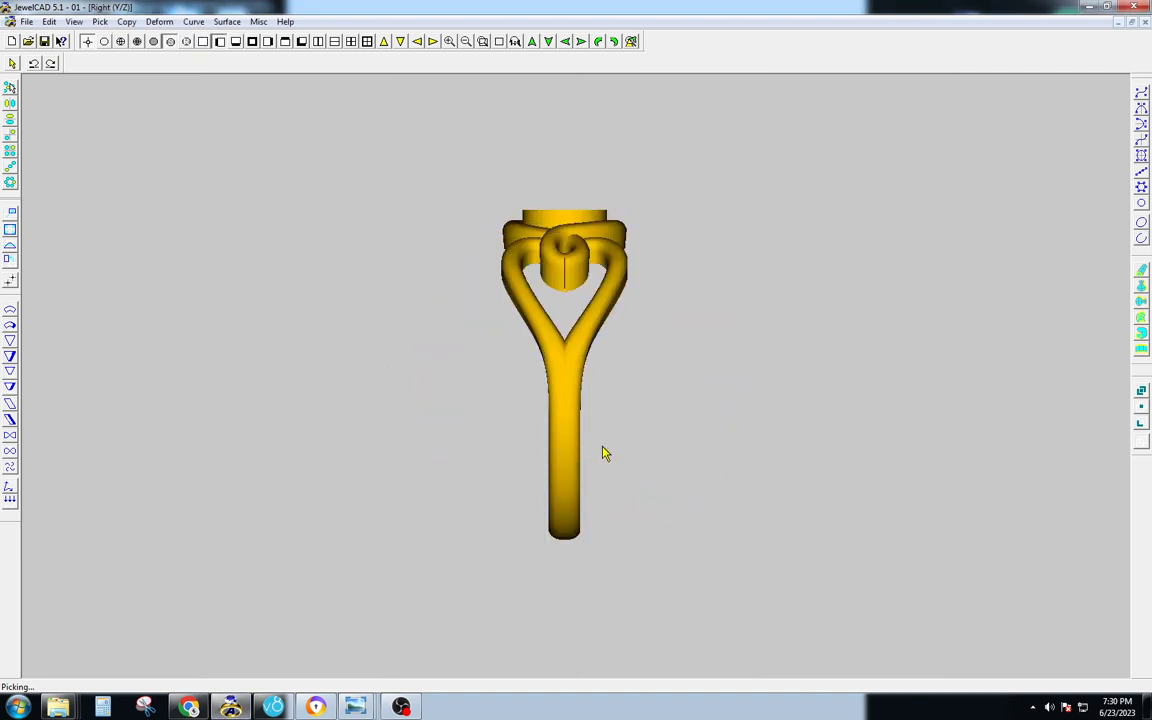
key(space)
scroll(549, 405, up, 3)
key(space)
key(t)
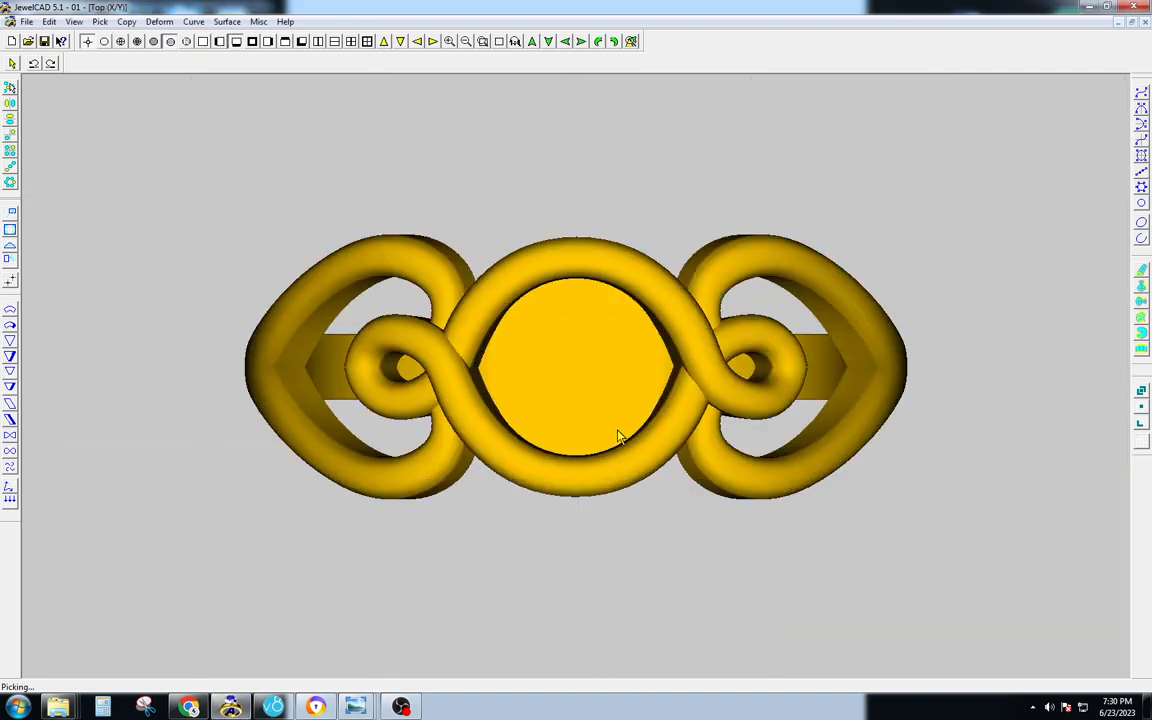
key(space)
click(400, 705)
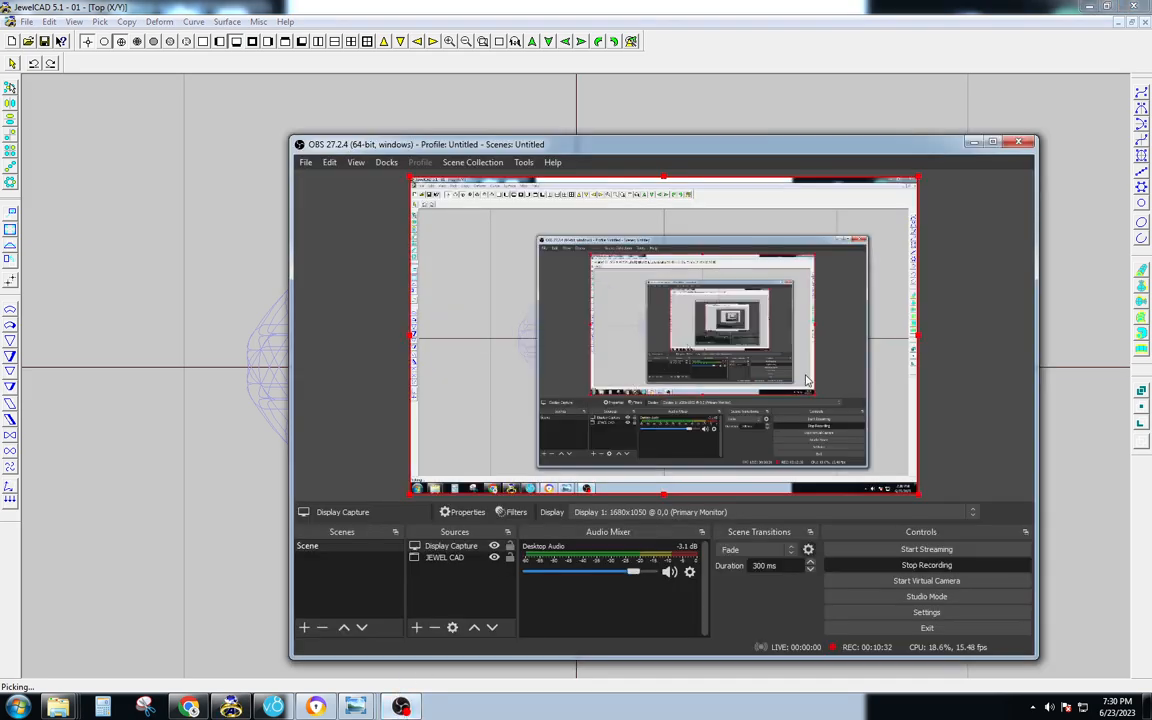